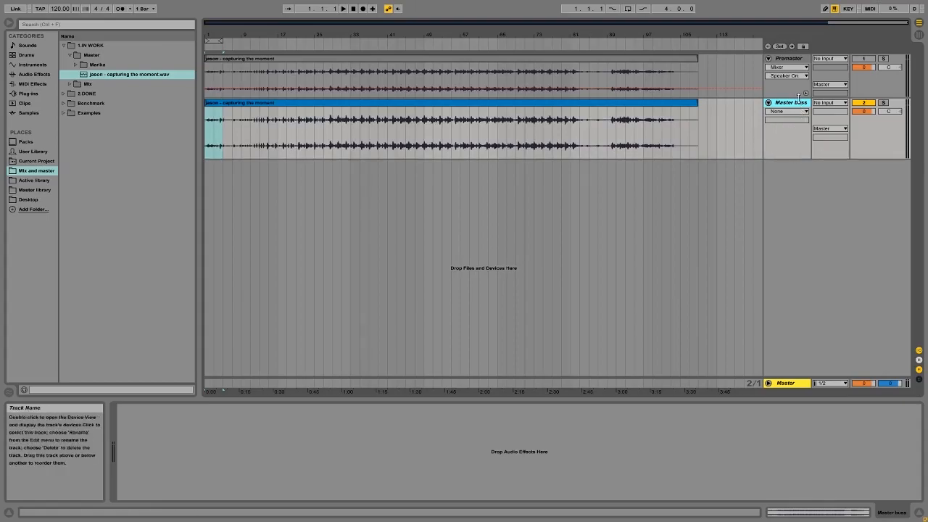
Increase the height of the Premaster and Master buss tracks in the arrangement
drag(800, 97, 800, 115)
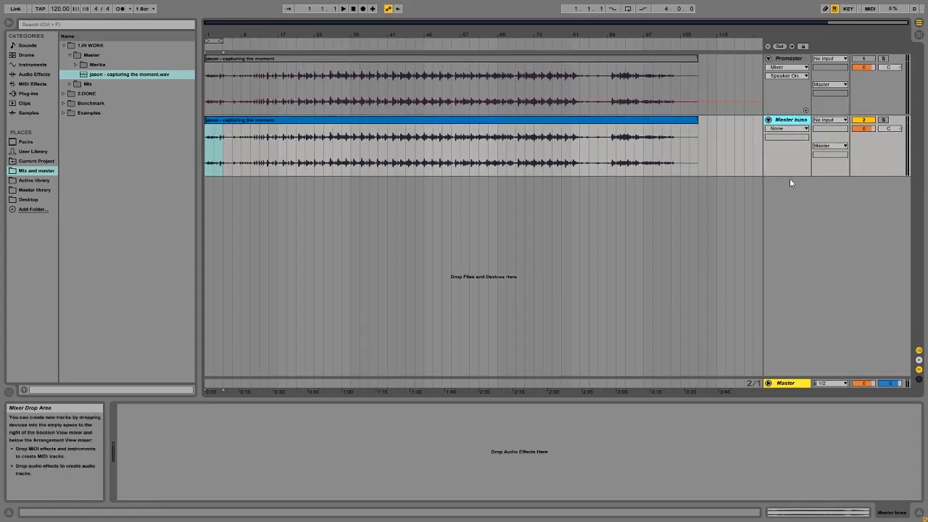
drag(791, 176, 792, 184)
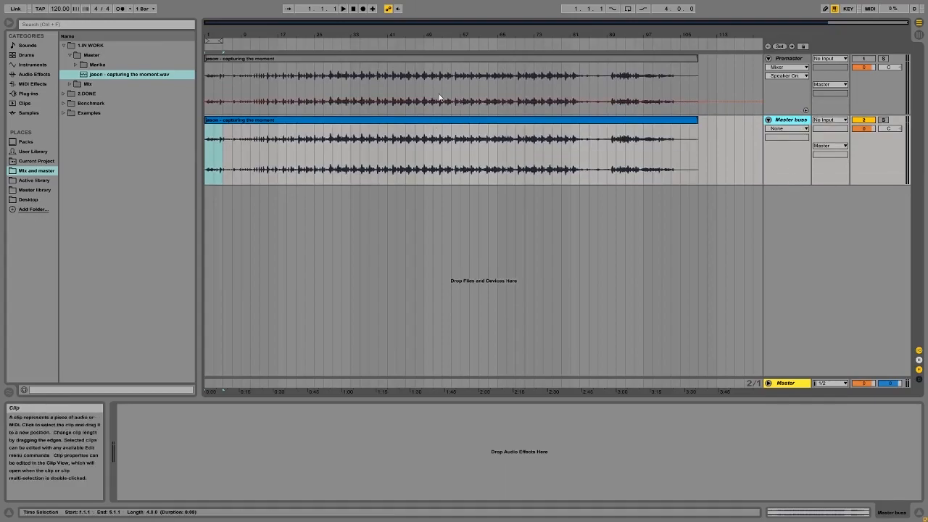
Examine the identical song clips on the Premaster and Master buss tracks and the Master track's role by selecting each in turn
click(301, 60)
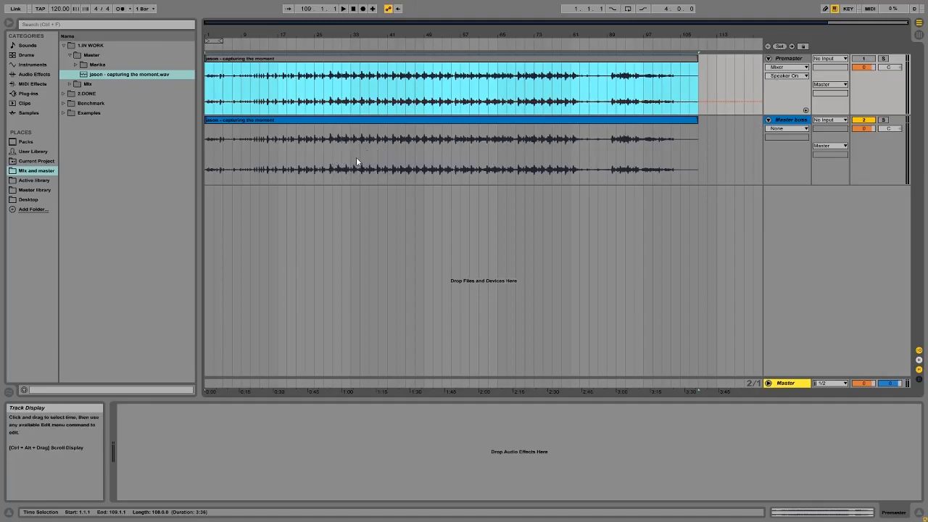
click(357, 120)
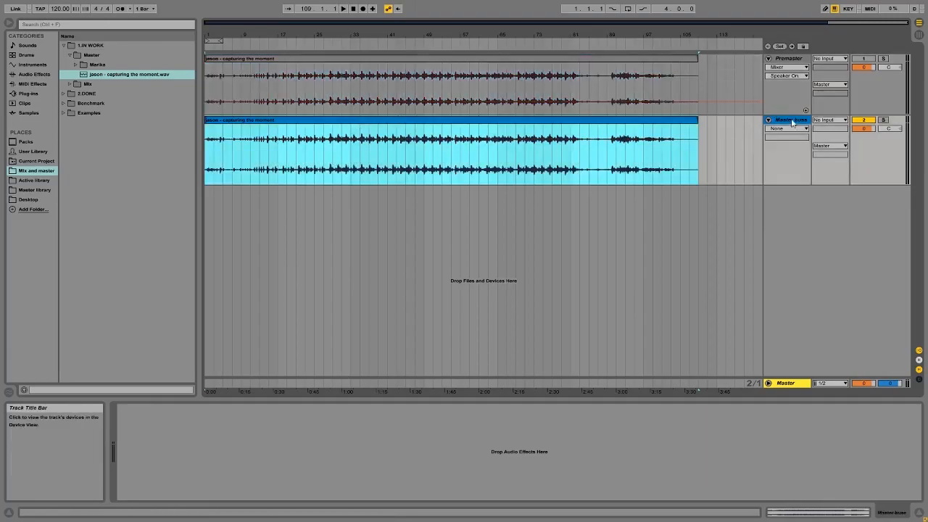
click(789, 119)
click(326, 121)
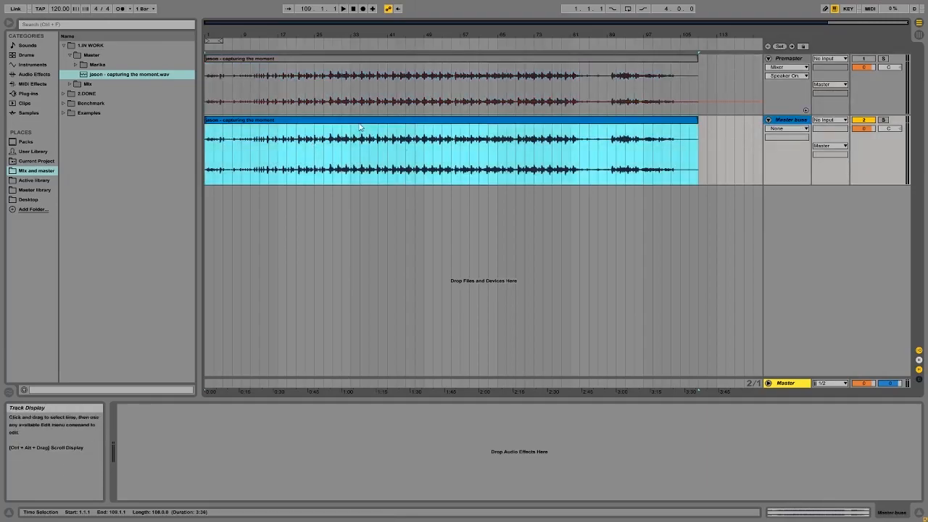
click(690, 59)
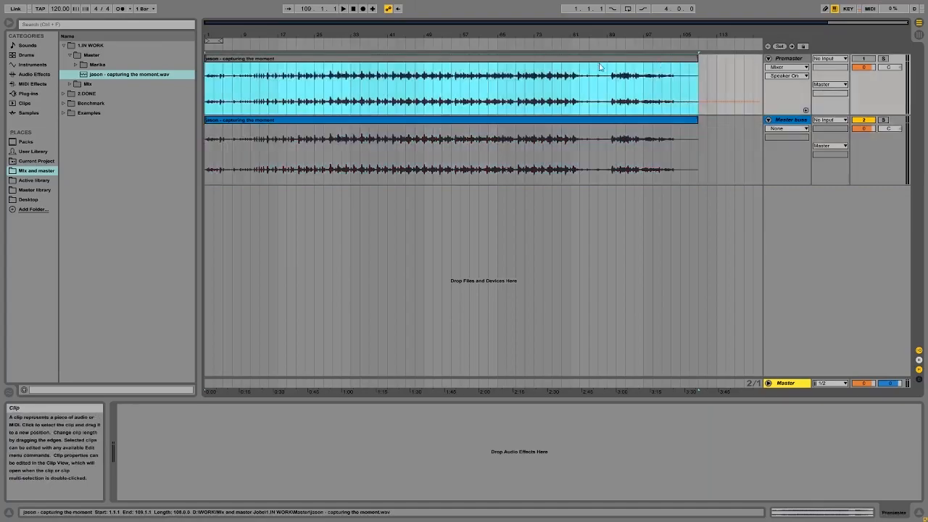
click(386, 125)
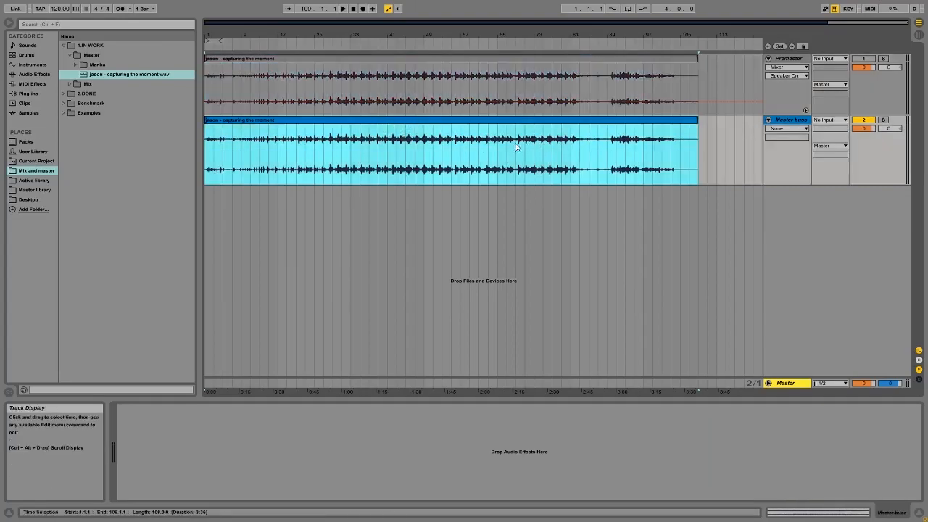
click(766, 137)
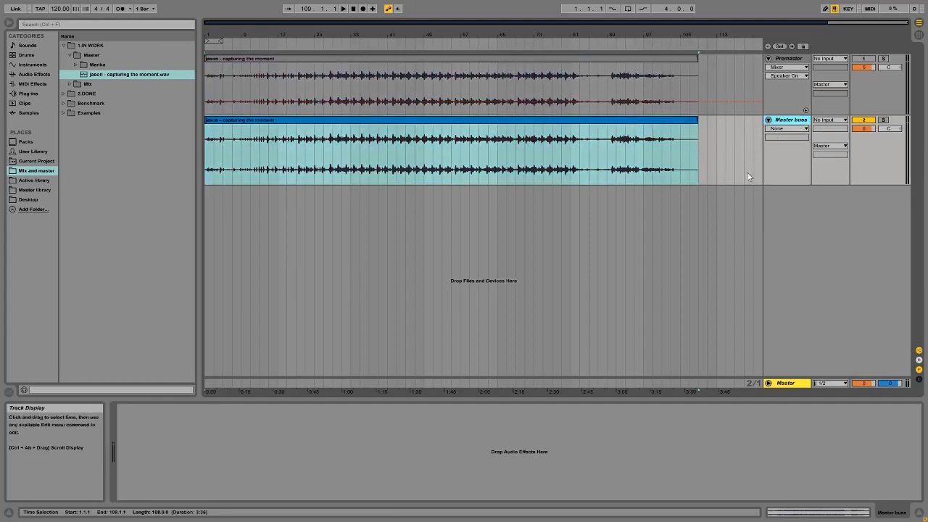
click(798, 384)
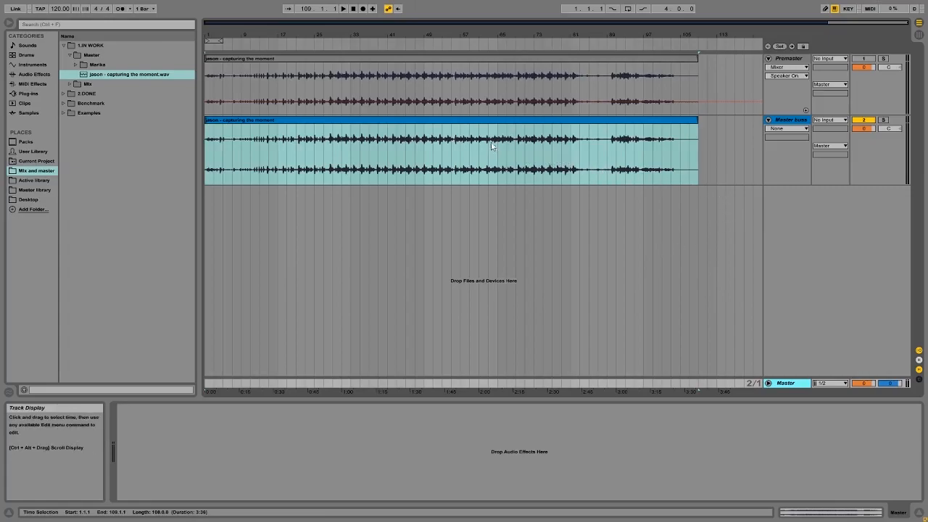
click(789, 60)
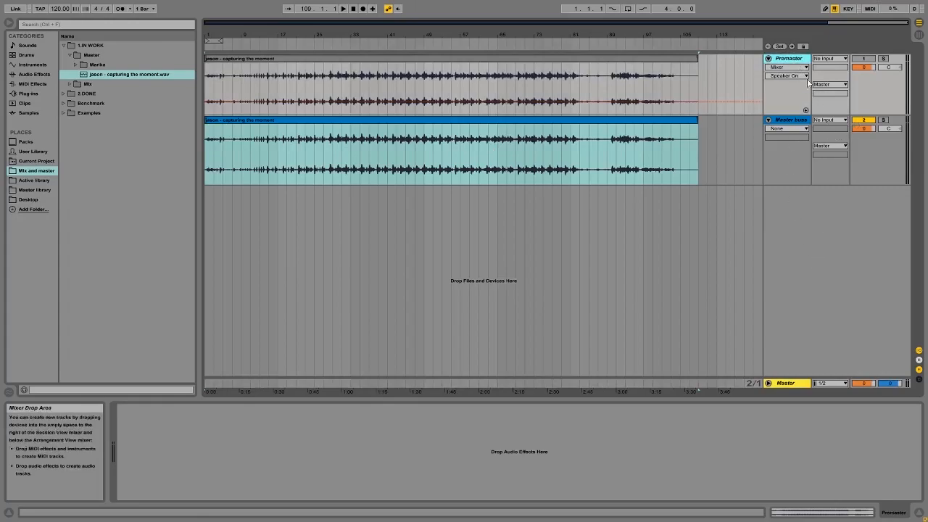
click(502, 60)
Enlarge the Premaster and Master buss tracks further so both waveforms fill most of the arrangement, and select Master buss
drag(786, 115, 795, 174)
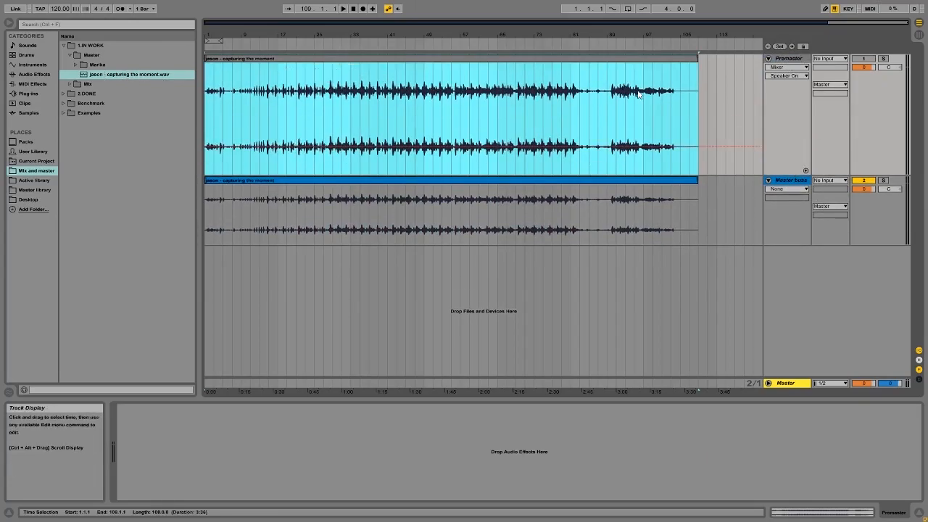
click(796, 61)
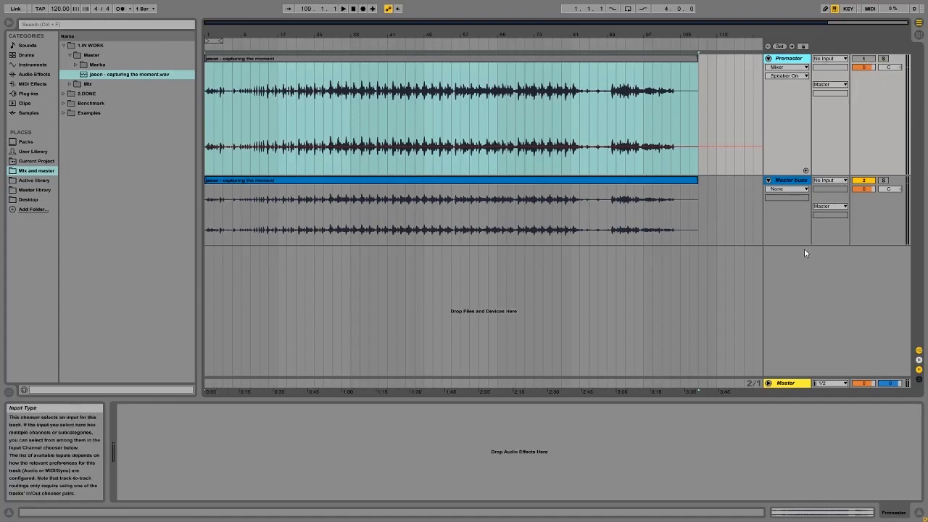
drag(796, 245, 797, 310)
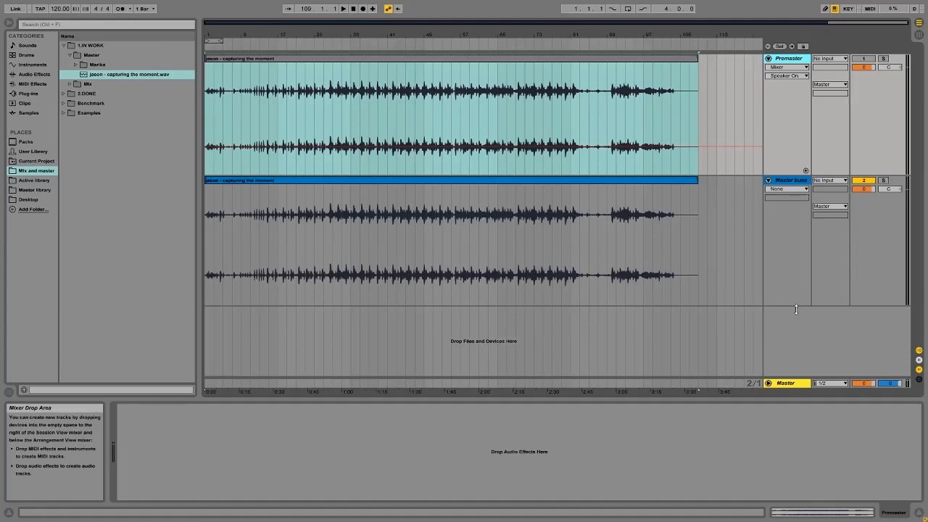
click(792, 180)
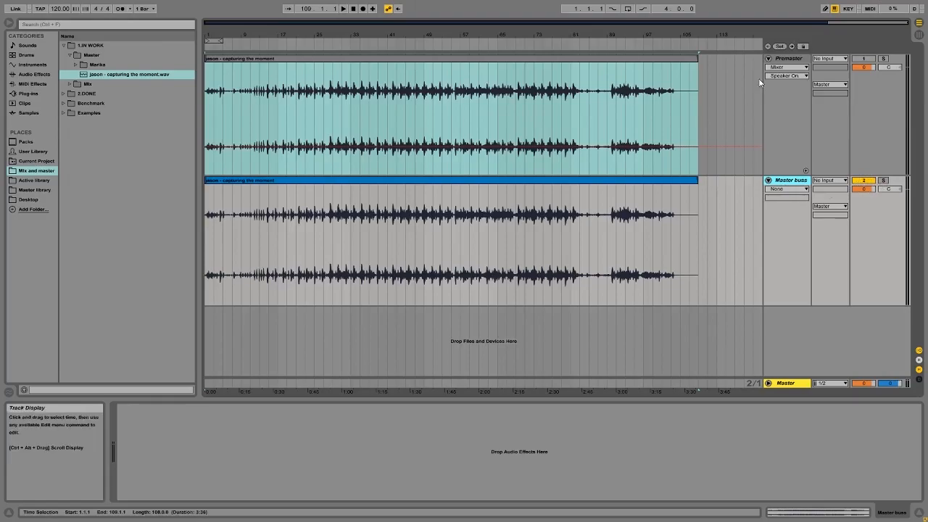
click(787, 59)
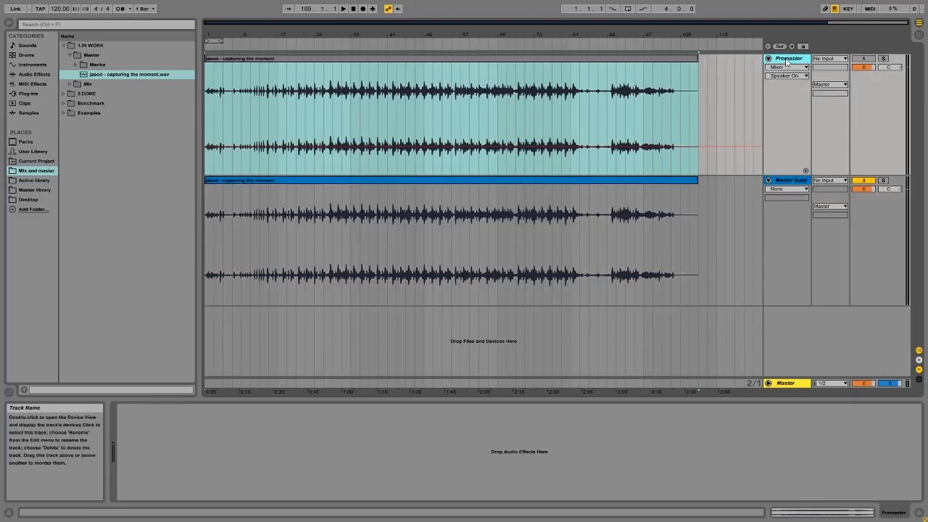
drag(786, 174, 788, 166)
click(790, 178)
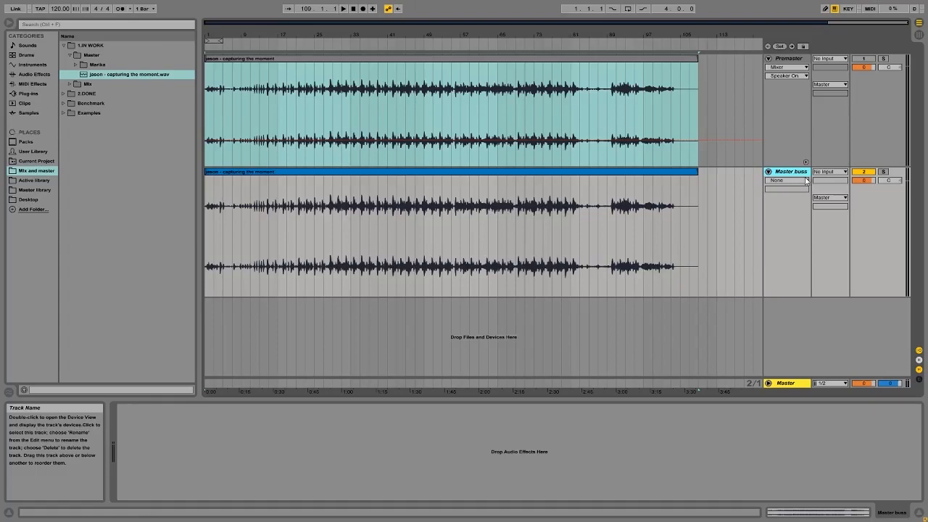
Solo and unsolo the Premaster track twice to switch between it and the Master buss track
click(883, 59)
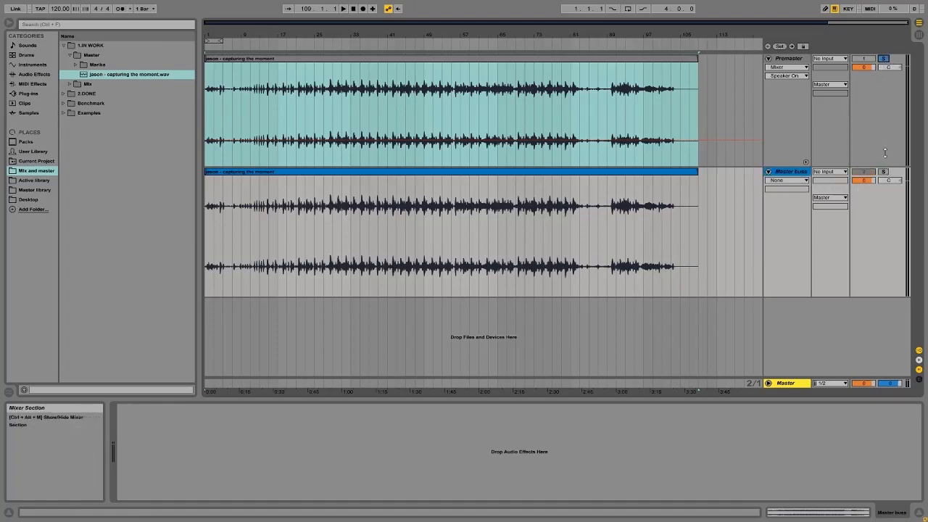
click(883, 59)
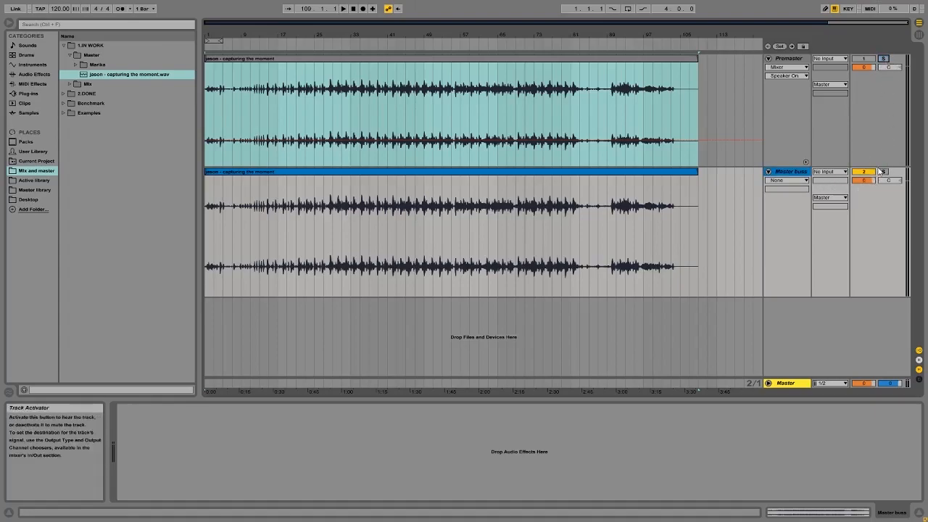
click(882, 59)
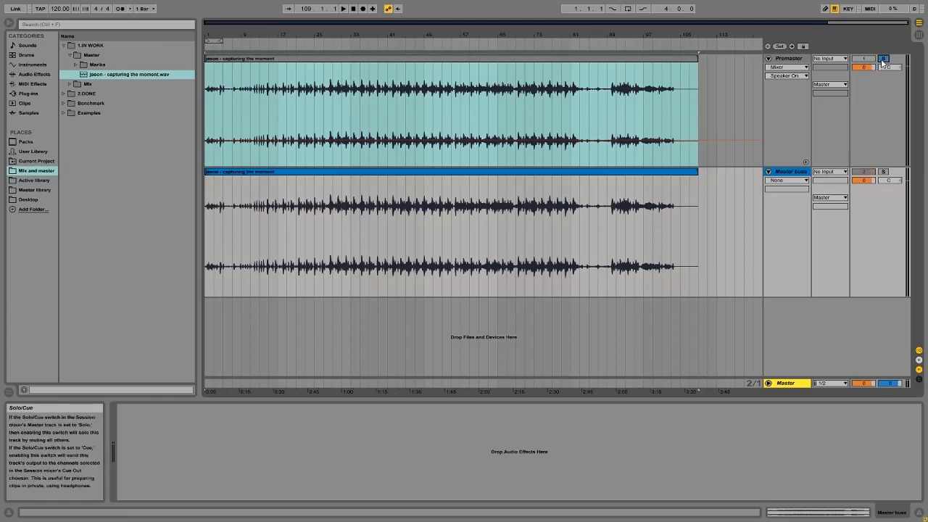
click(882, 61)
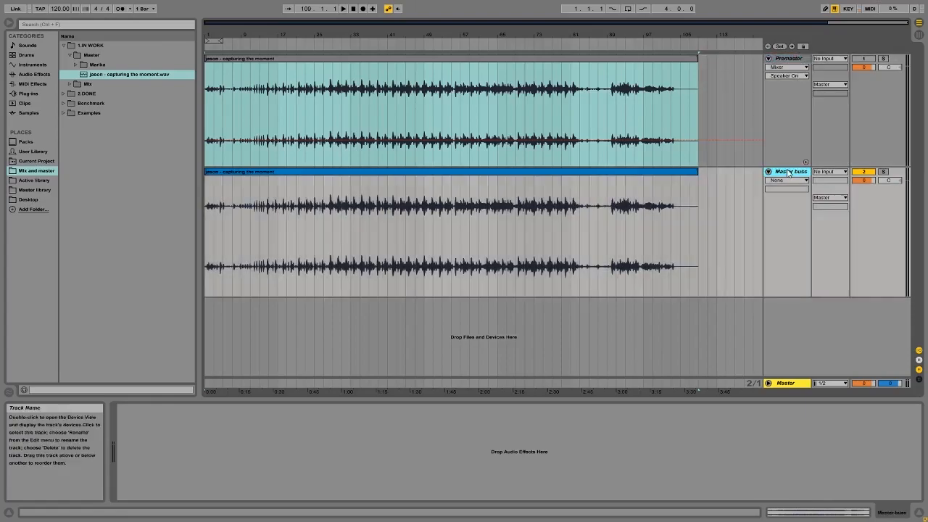
Select the Premaster track and the Master track in turn to review where effects could be placed
click(794, 58)
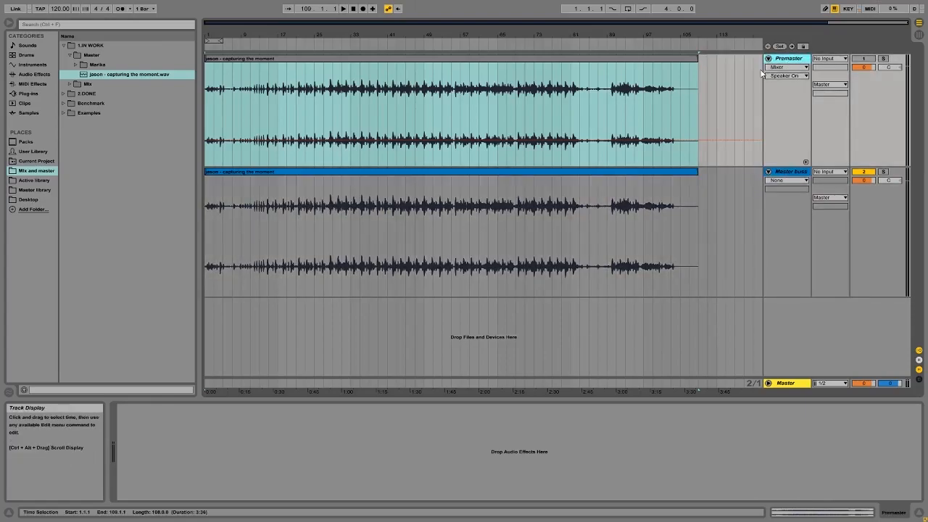
click(790, 383)
double_click(788, 383)
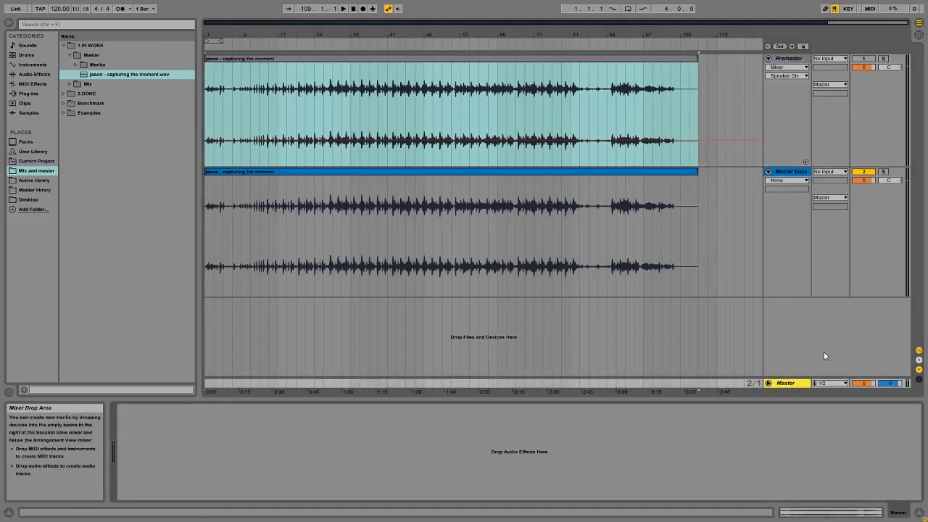
Select the Master buss track and increase its height further for a larger waveform
click(790, 172)
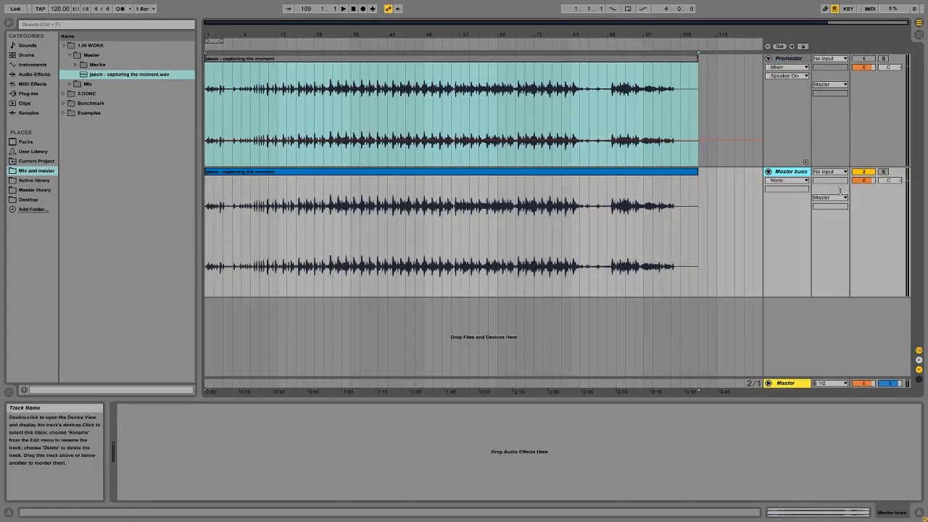
click(792, 175)
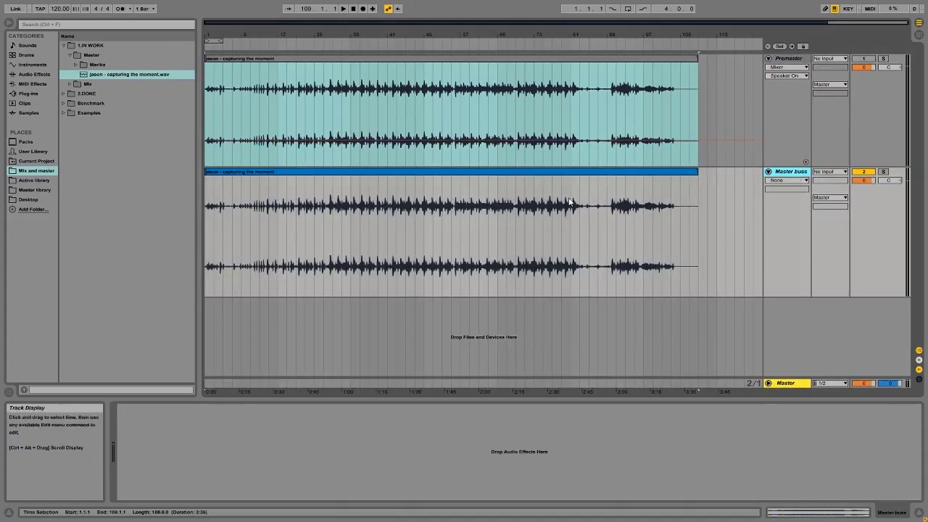
click(433, 215)
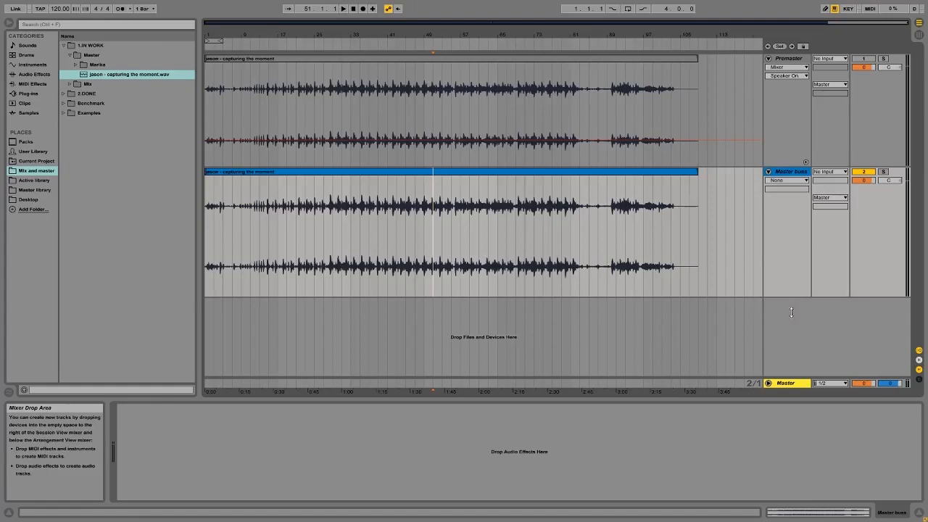
drag(797, 298, 797, 341)
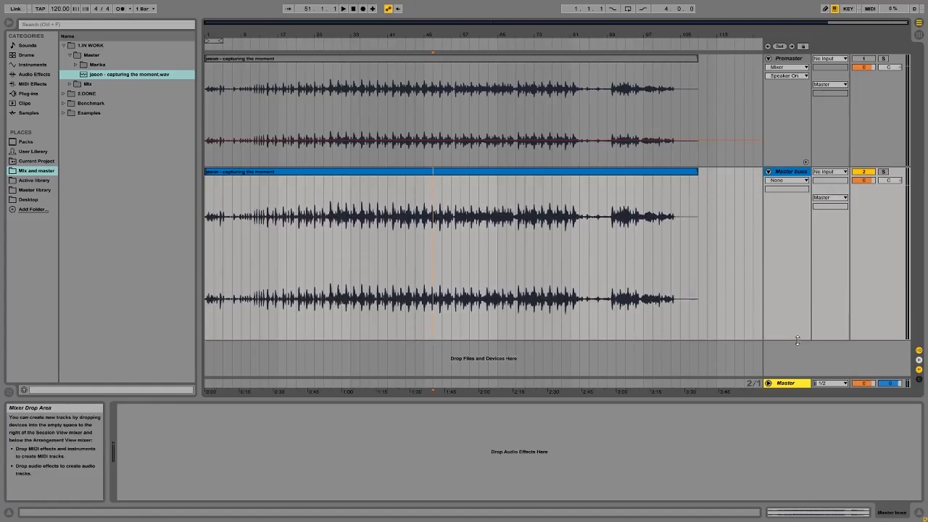
Mark the loud section from bar 69 to 79 on the Master buss track and start playback from bar 69
click(517, 255)
drag(517, 255, 563, 259)
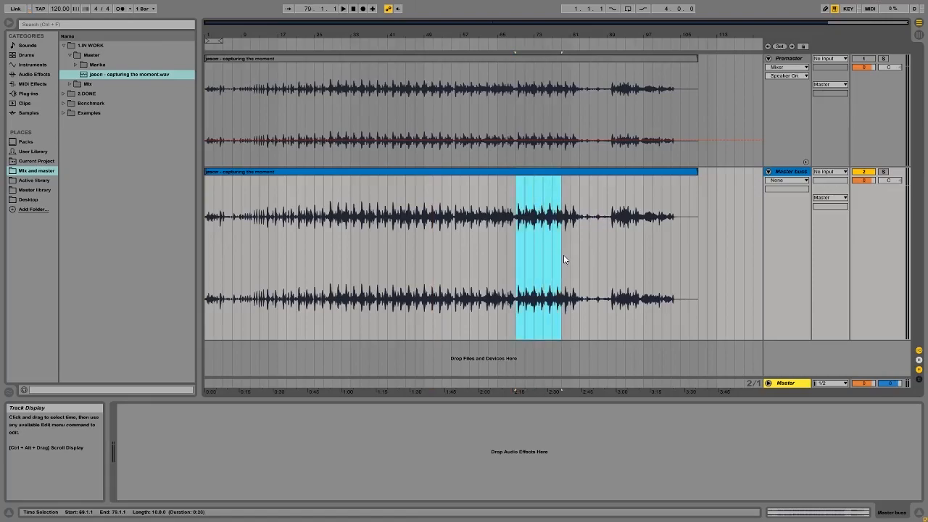
click(517, 255)
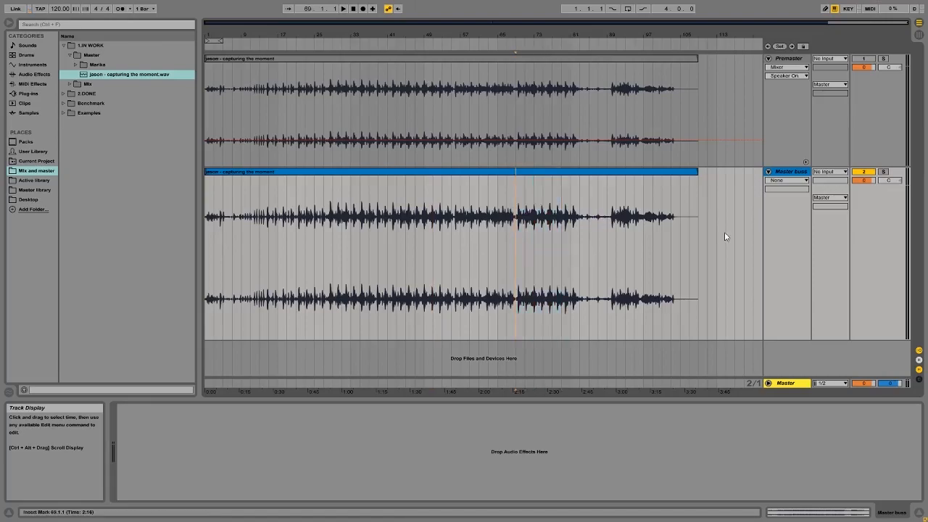
key(space)
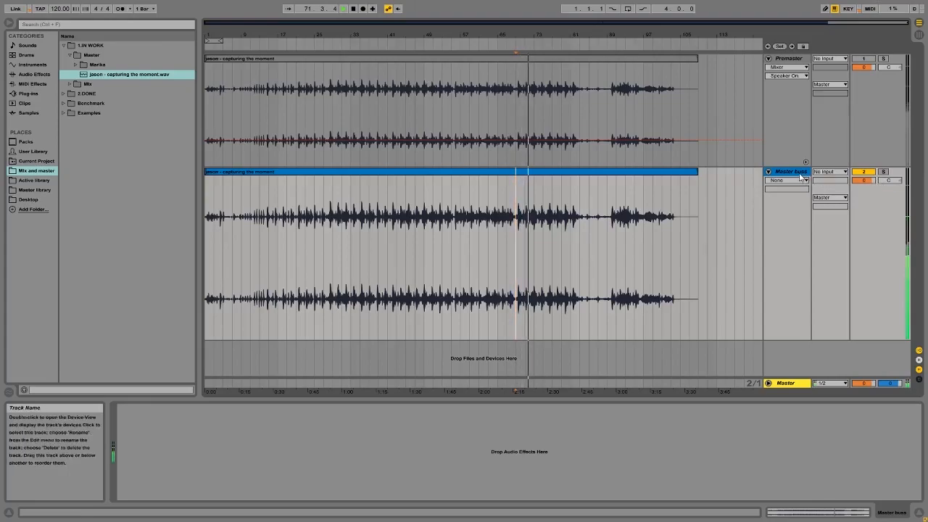
Show the Session View mixer, widen the Master buss channel and enlarge the level meters to reveal the full decibel scale
key(Tab)
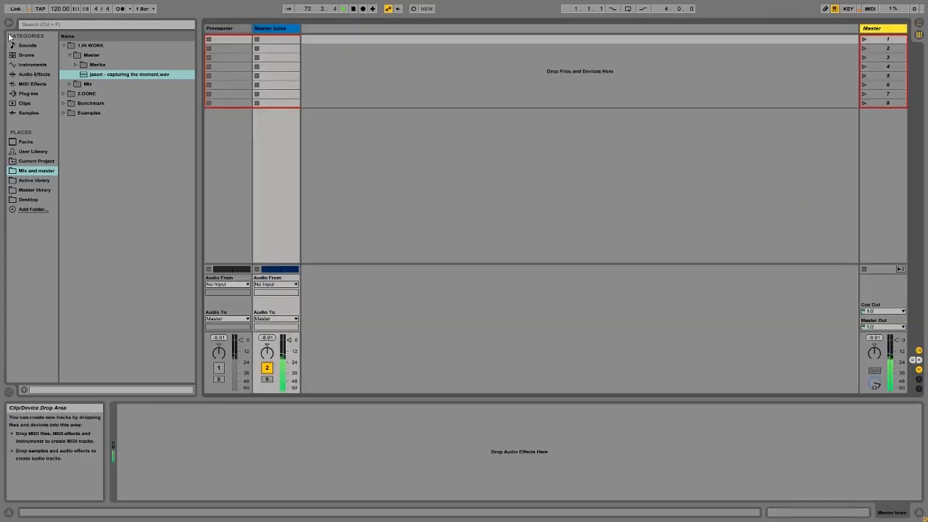
drag(299, 28, 387, 28)
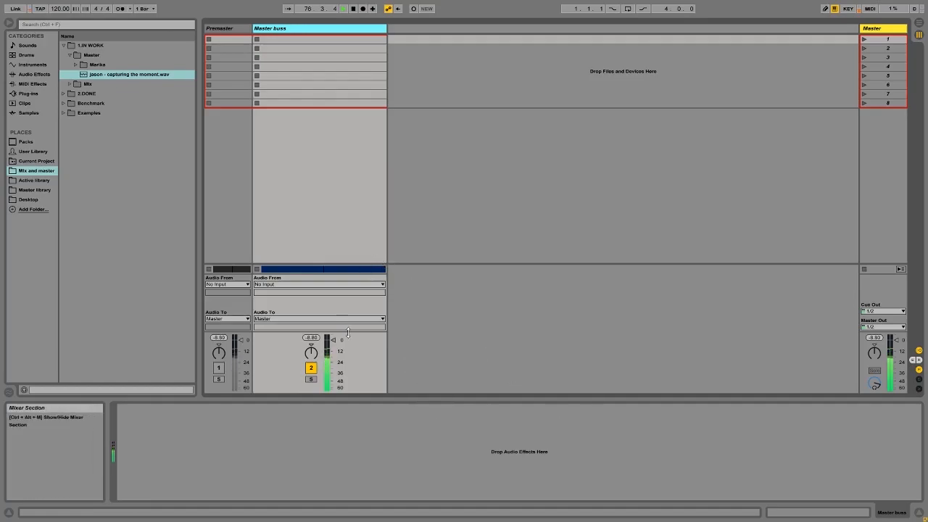
drag(348, 332, 347, 250)
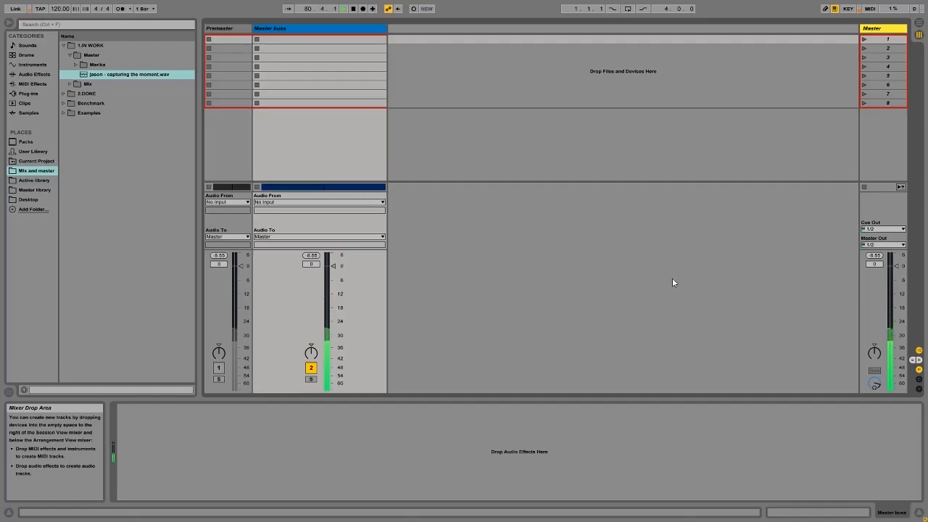
Check the Master buss peak level and volume in the Session View mixer and return to the Arrangement View
key(Tab)
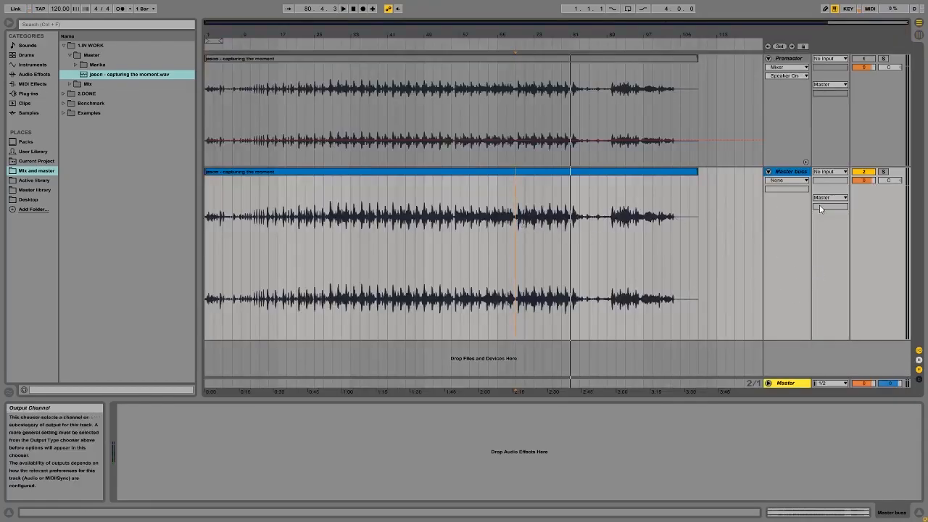
key(Tab)
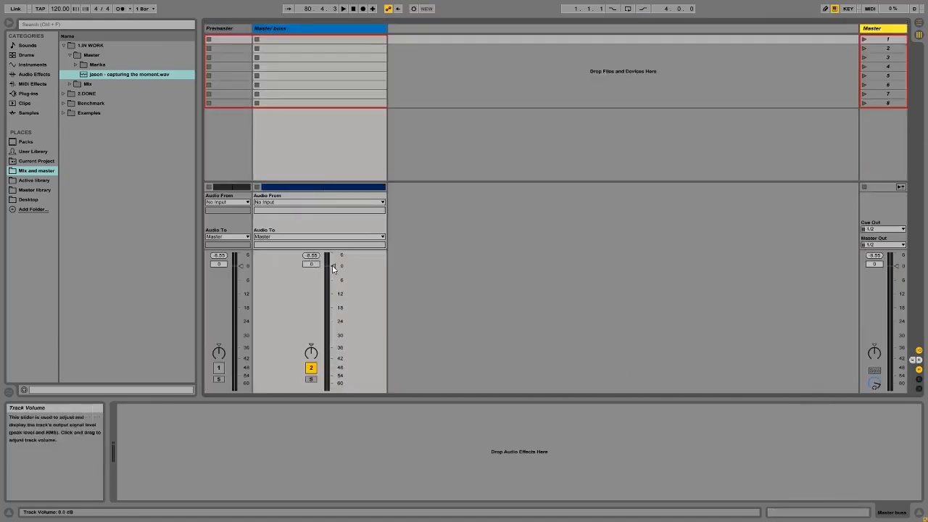
key(Tab)
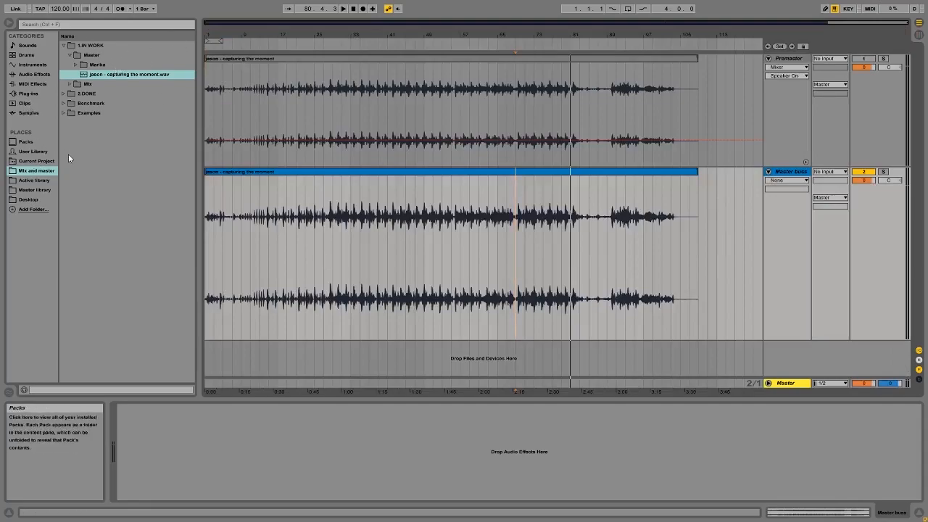
Search the plug-ins for "dpm", add dpMeter2 x64 to the Master track and move its window clear of the waveforms
click(29, 93)
click(58, 24)
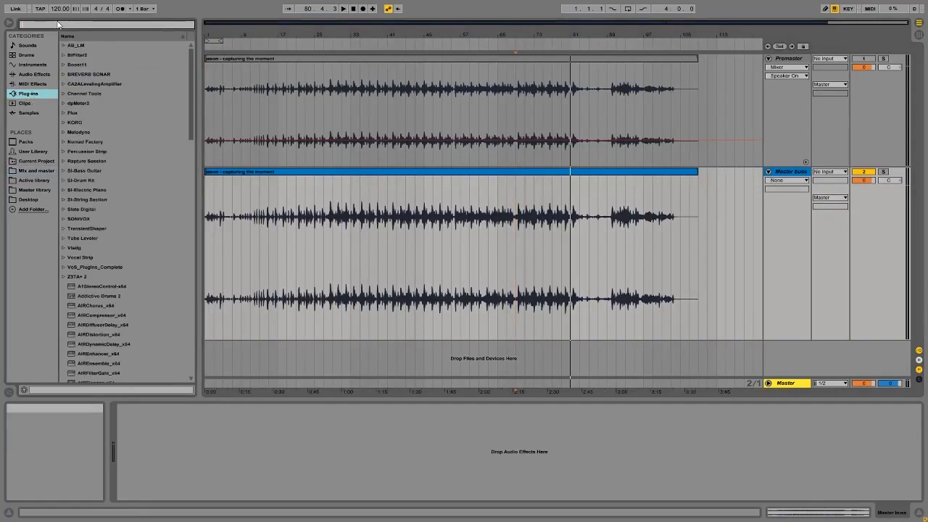
text(dpm)
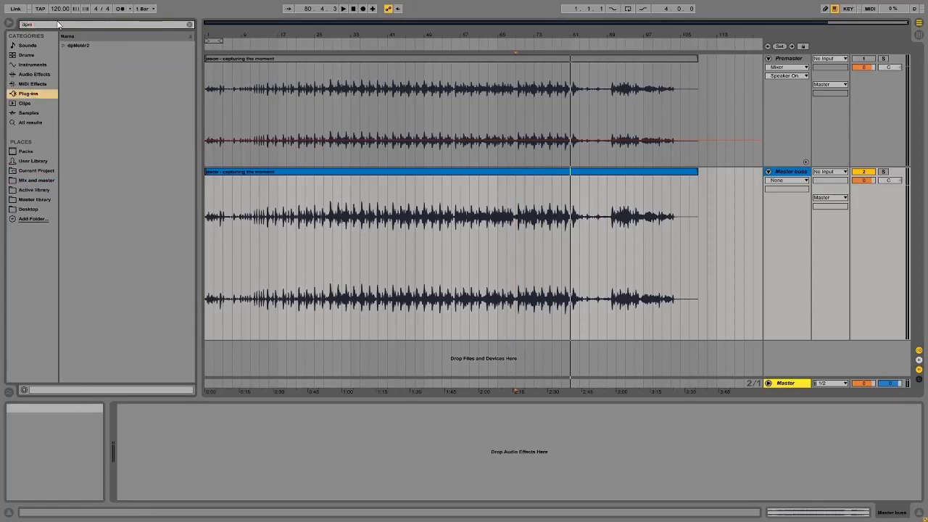
click(64, 46)
drag(98, 55, 106, 57)
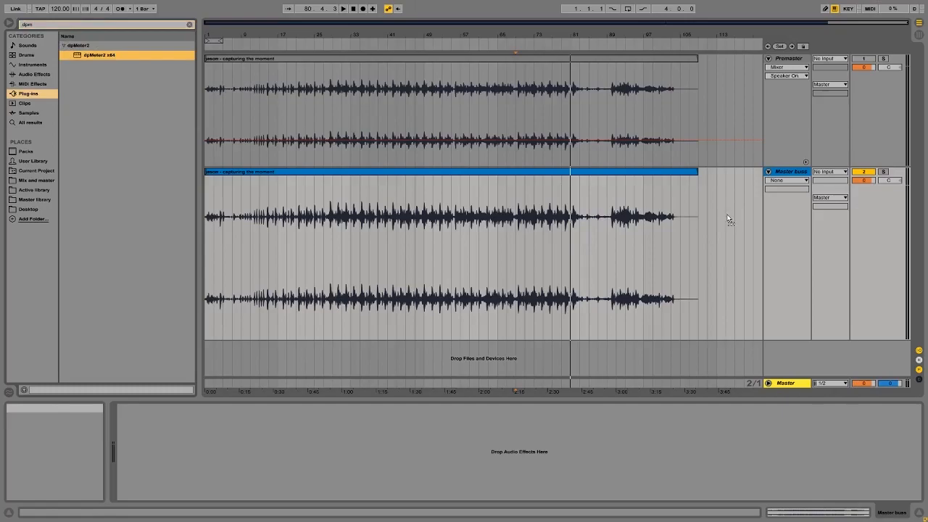
drag(795, 400, 789, 385)
drag(142, 32, 562, 294)
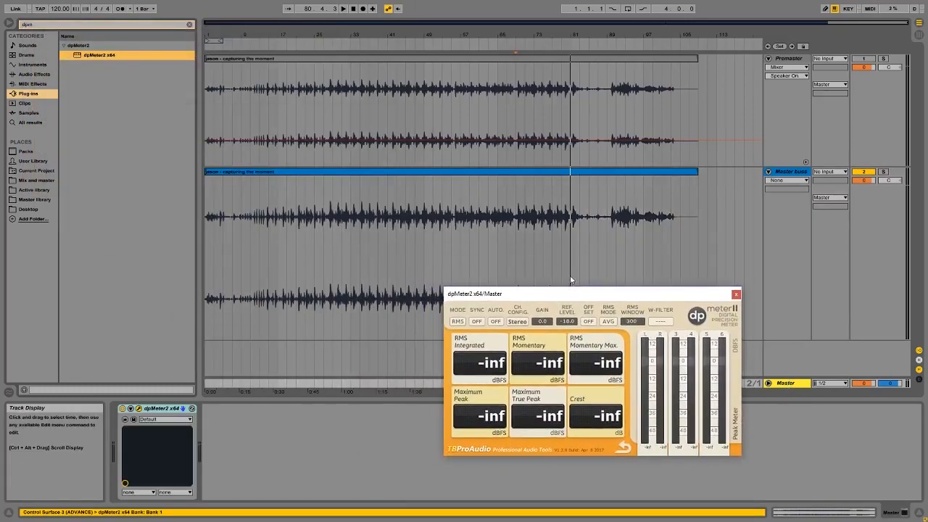
Switch dpMeter2 to EBU mode and reposition its window over the Master buss track
click(455, 322)
click(483, 340)
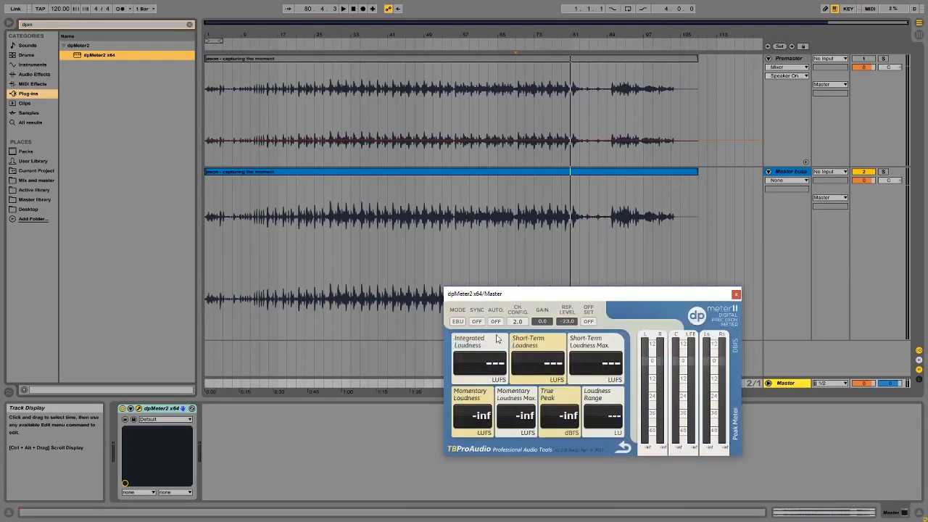
drag(521, 296, 550, 288)
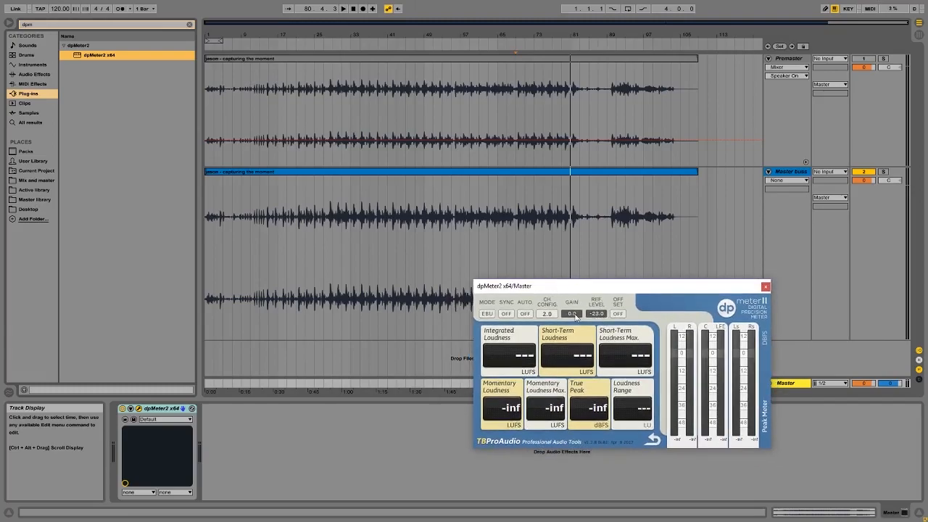
Set the dpMeter2 reference level to -8 and turn its offset on
double_click(596, 314)
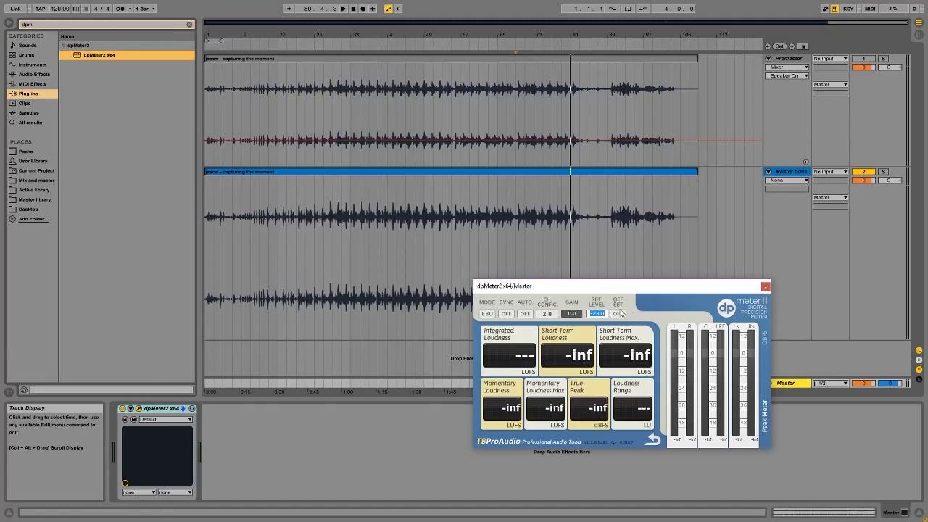
drag(601, 289, 588, 288)
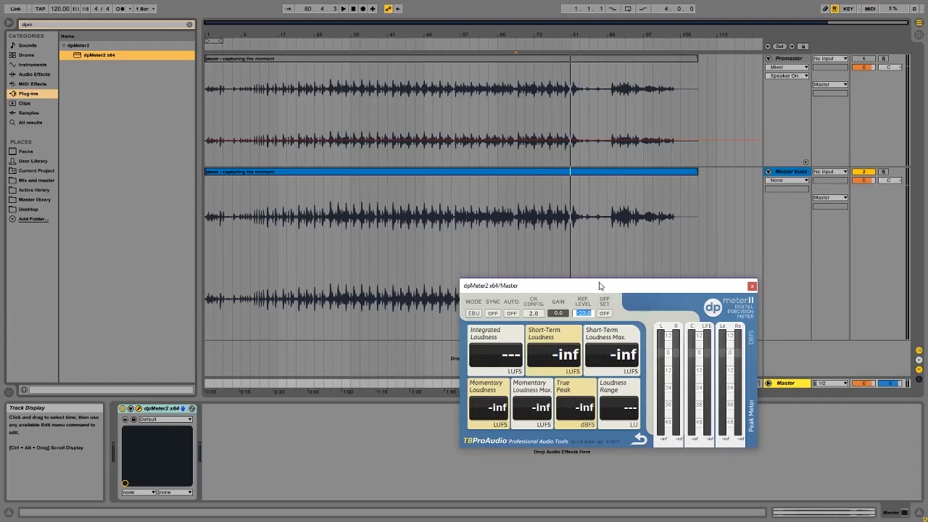
text(-8)
key(Return)
click(605, 313)
click(621, 337)
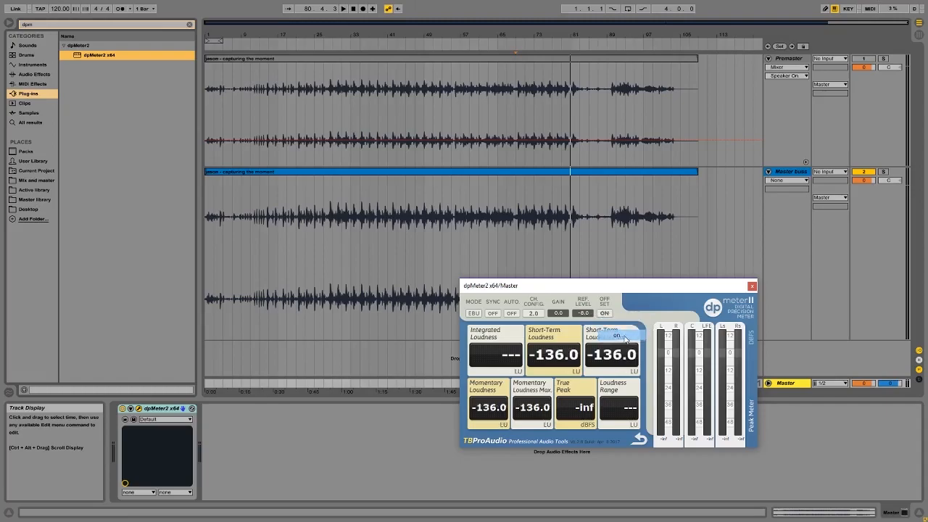
Play the song's loud section on the Master buss track and measure its loudness in dpMeter2
click(530, 209)
key(space)
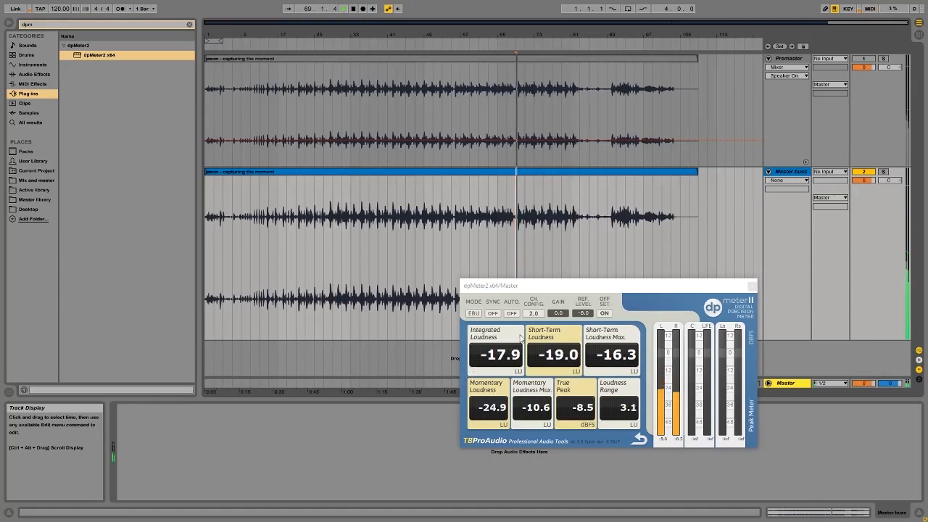
key(space)
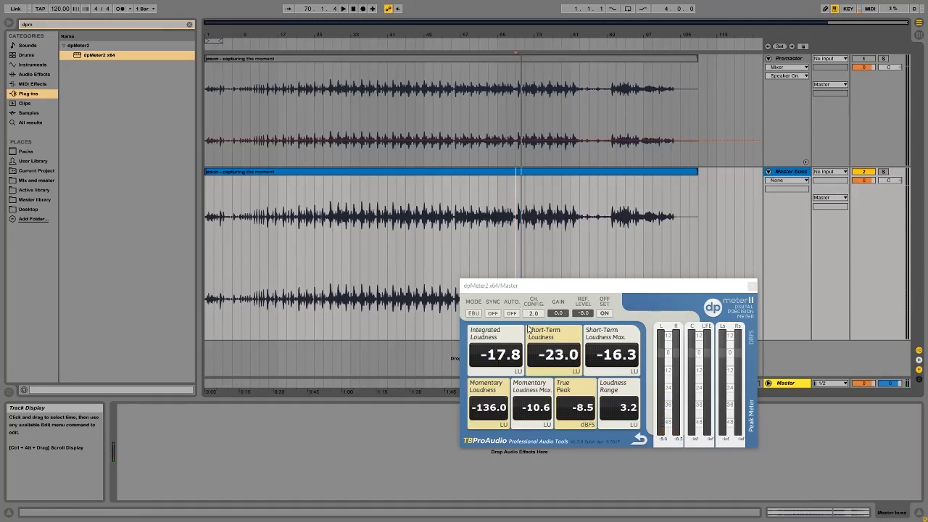
Mark the loud section from bar 69 to 83 on the Master buss track and shift the meter window aside
drag(517, 223, 583, 226)
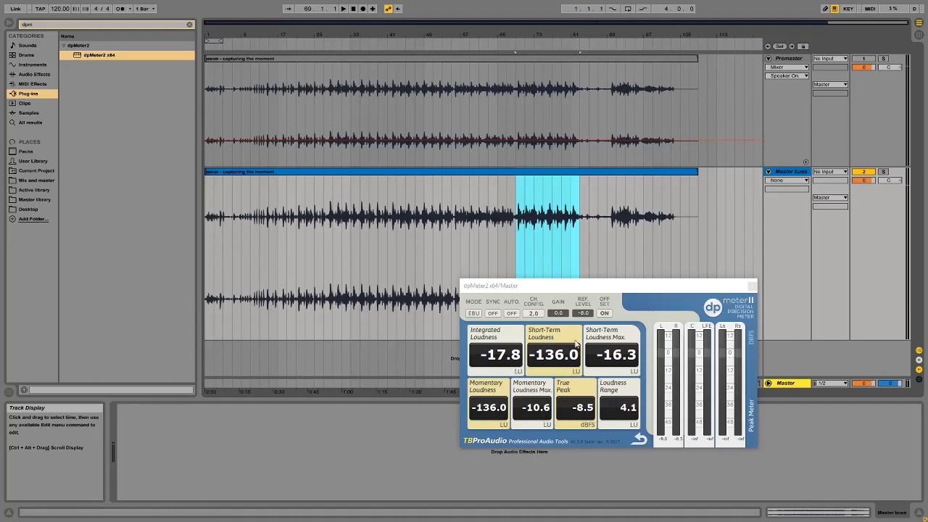
drag(528, 218, 584, 223)
drag(540, 289, 518, 293)
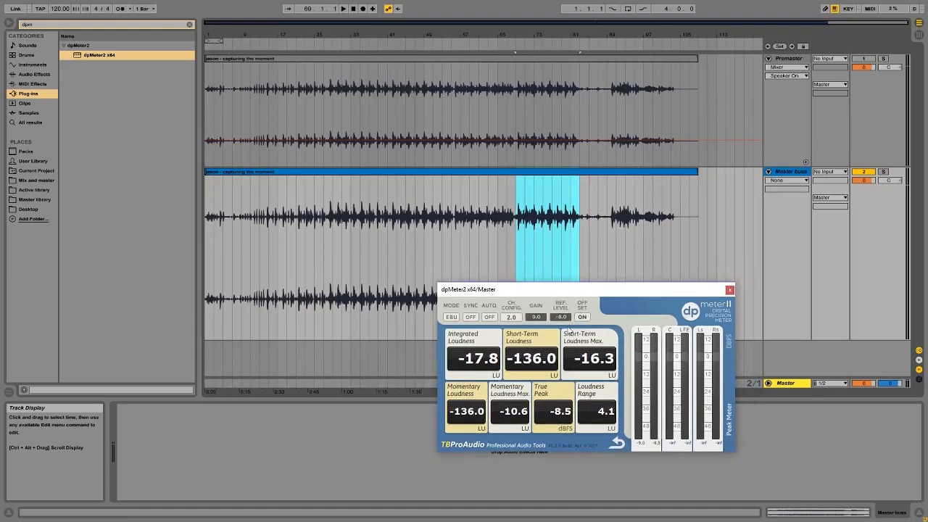
Play the Master buss track again from bar 69 to check its loudness, then stop and move the meter window lower
click(791, 175)
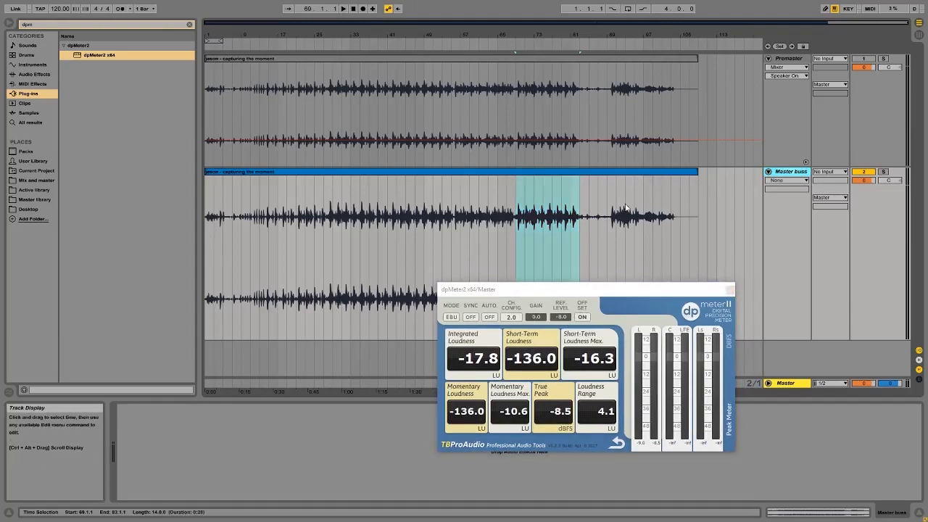
click(523, 228)
key(space)
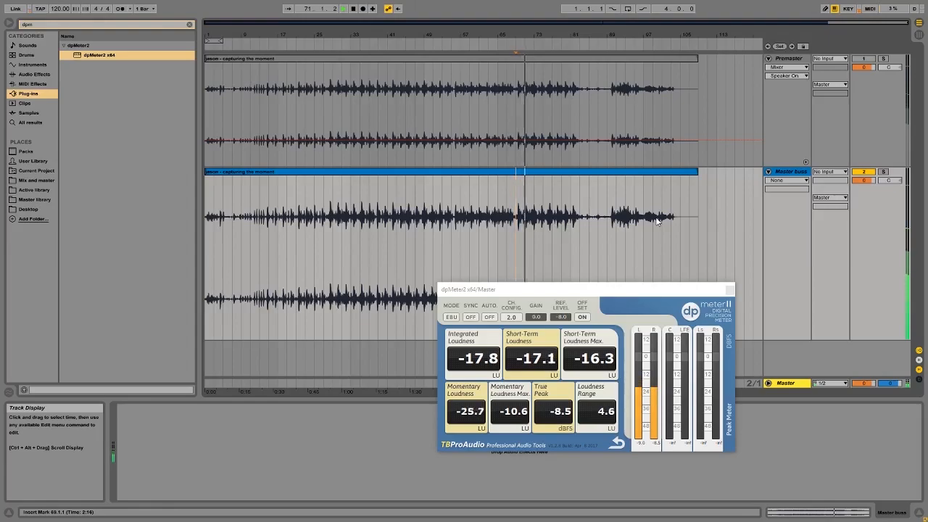
key(space)
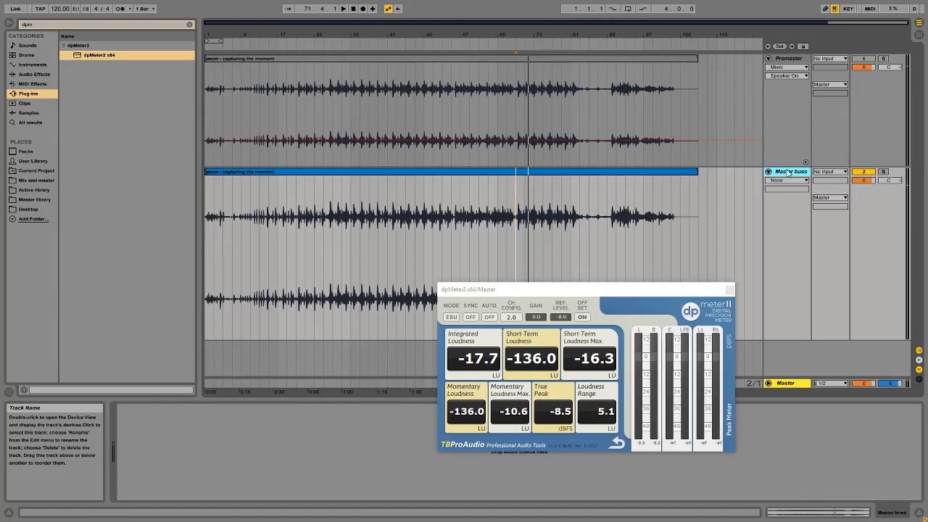
drag(630, 294, 571, 315)
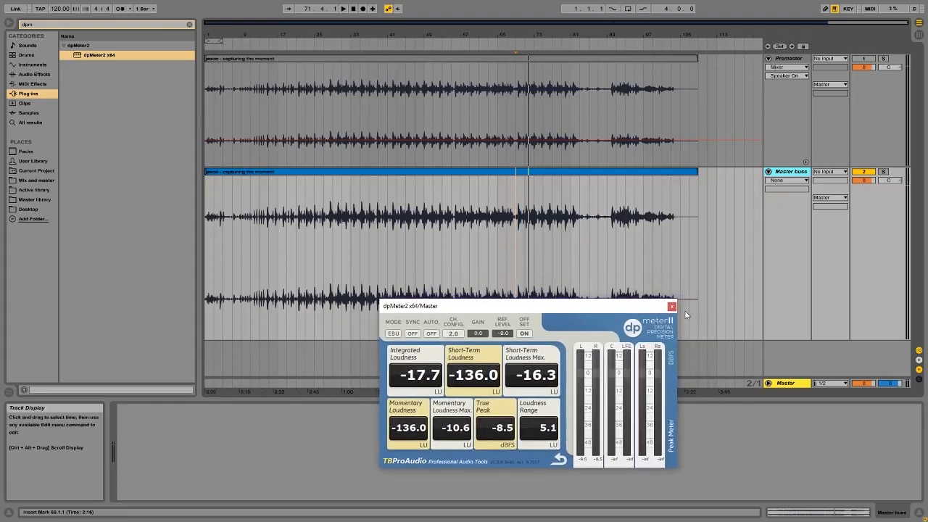
Clear the plug-in search and load MS Neutron.adg from the User Library's VST Mastering folder onto the Master buss track
click(189, 25)
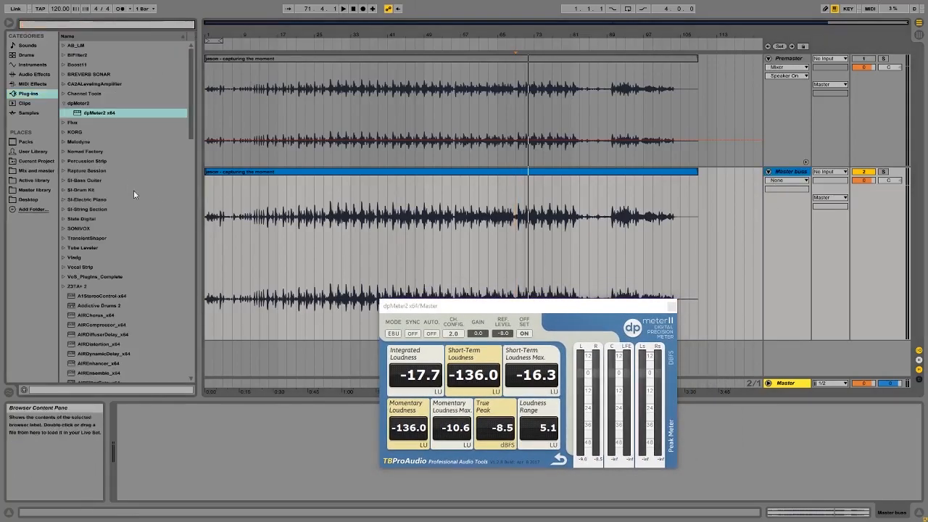
click(63, 103)
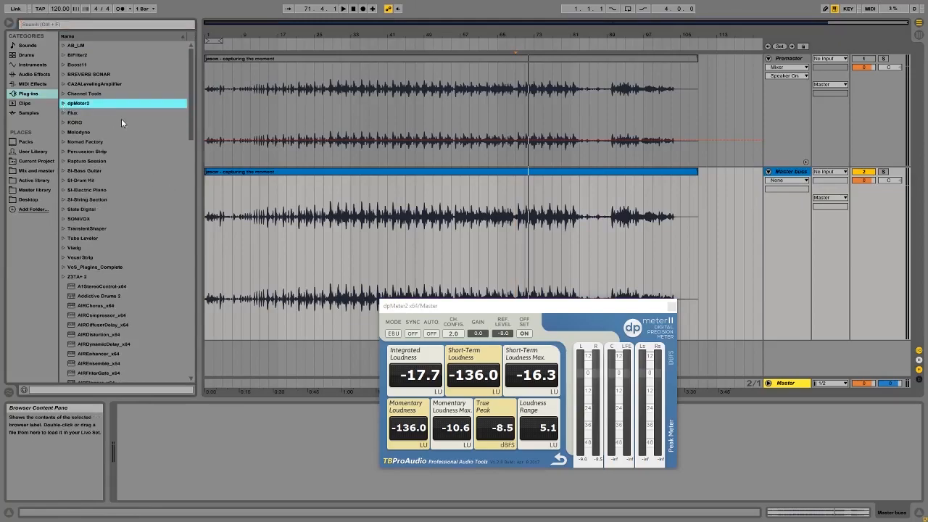
click(34, 152)
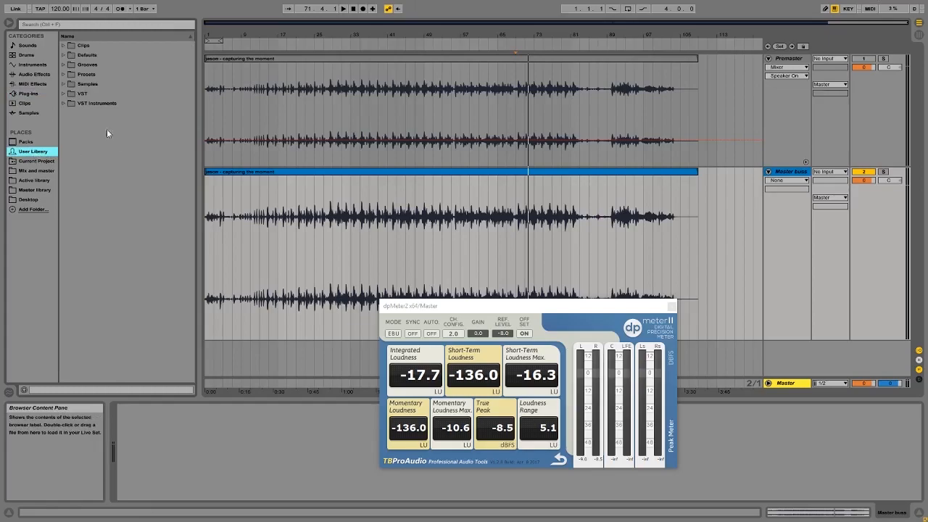
click(63, 94)
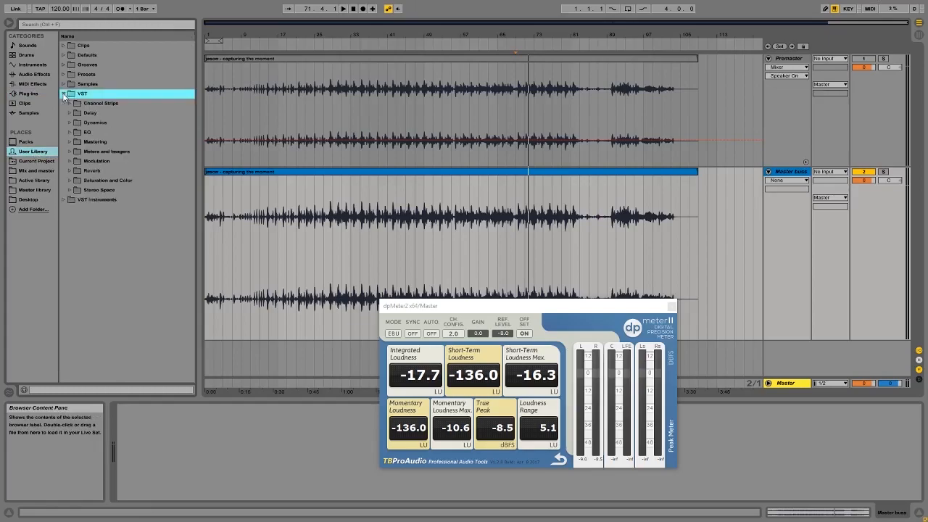
click(70, 142)
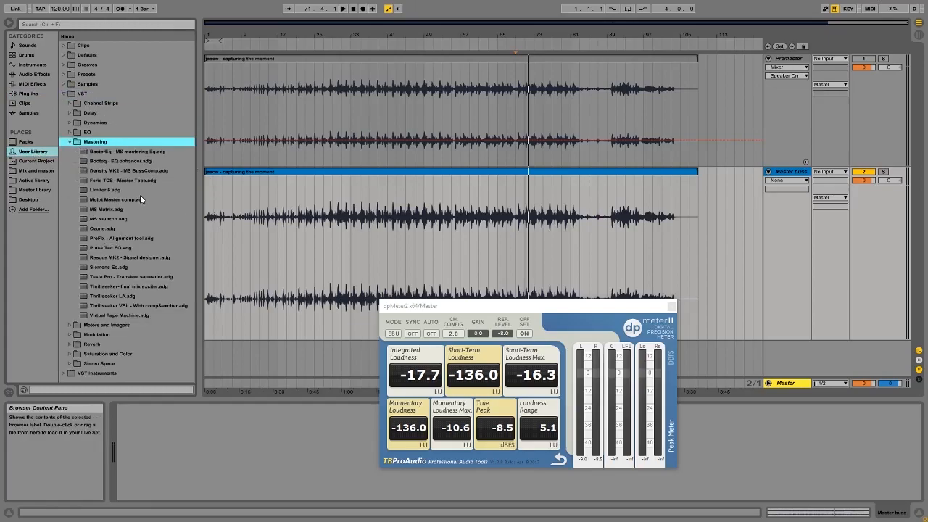
click(114, 221)
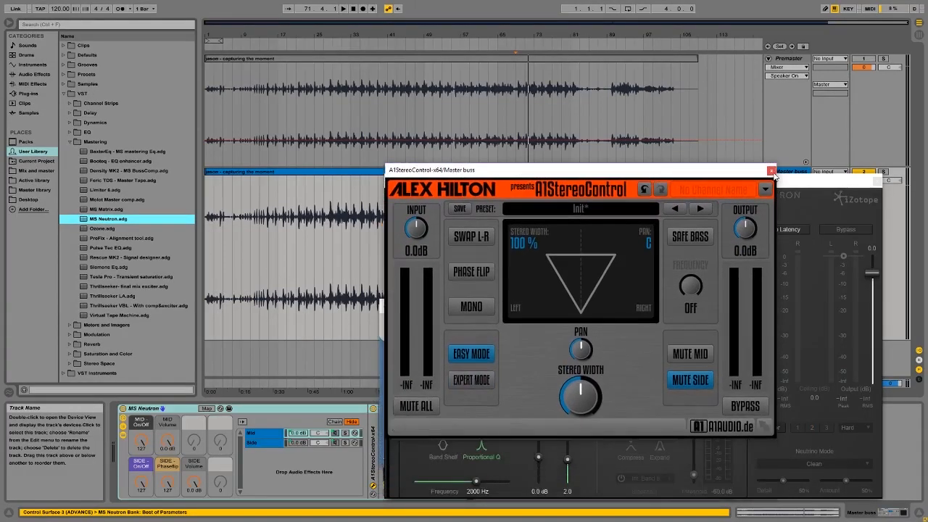
Close the open A1StereoControl, Neutron and dpMeter2 plug-in windows
click(671, 332)
drag(745, 182, 655, 173)
click(788, 173)
click(873, 182)
click(773, 231)
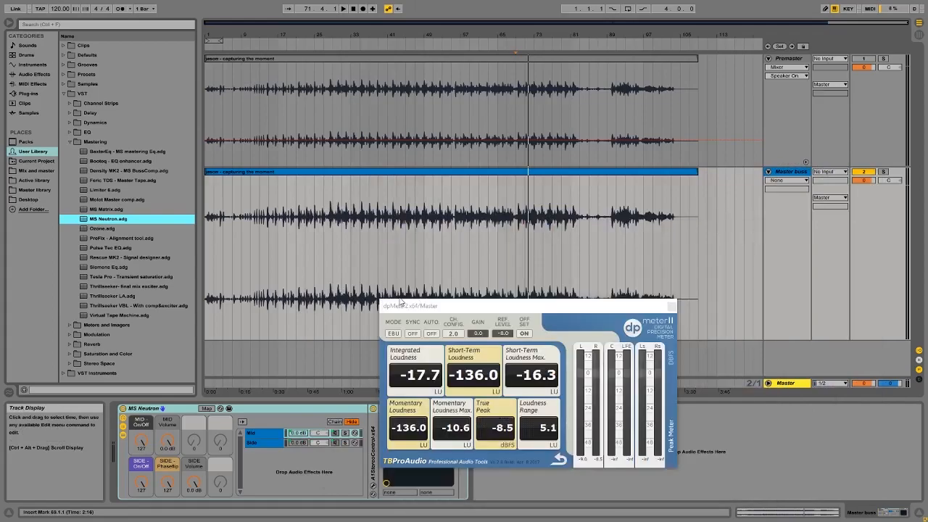
click(671, 306)
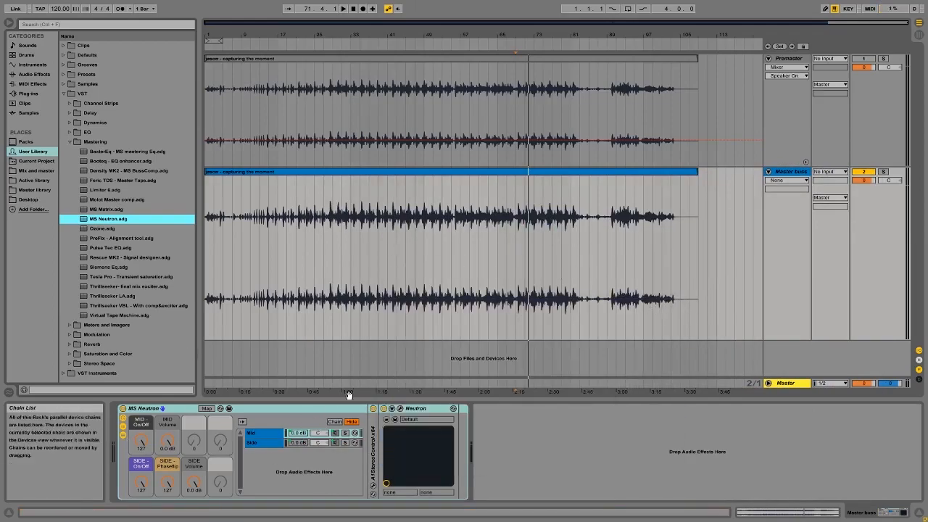
Loop bars 69 to 83 on the Master buss track and play the section briefly
drag(515, 230, 577, 230)
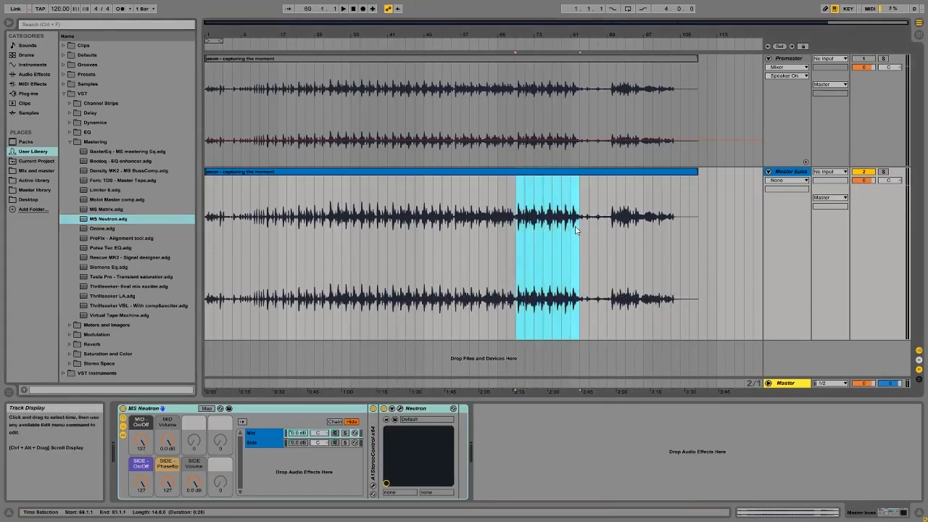
key(ctrl+l)
key(space)
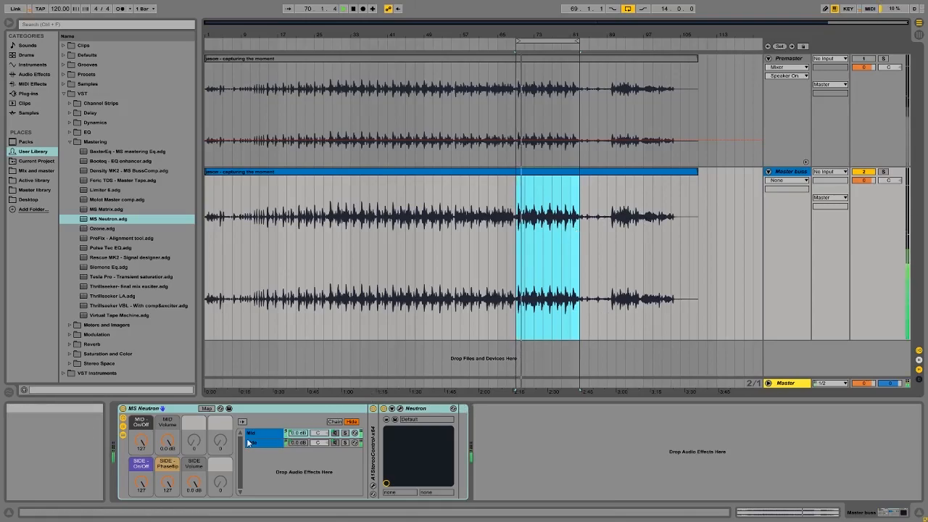
key(space)
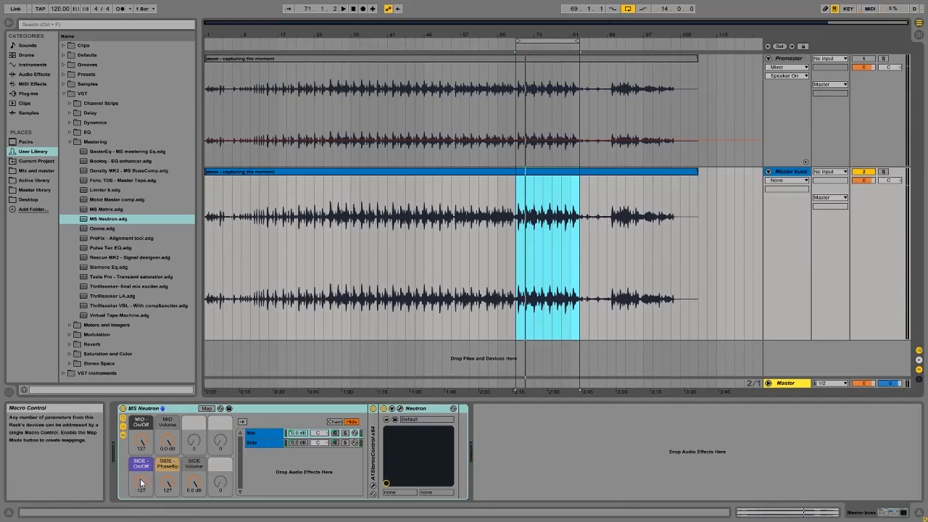
Set the MS Neutron rack's SIDE On/Off macro to 0 and audition the looped section with the side chain off
drag(141, 483, 141, 520)
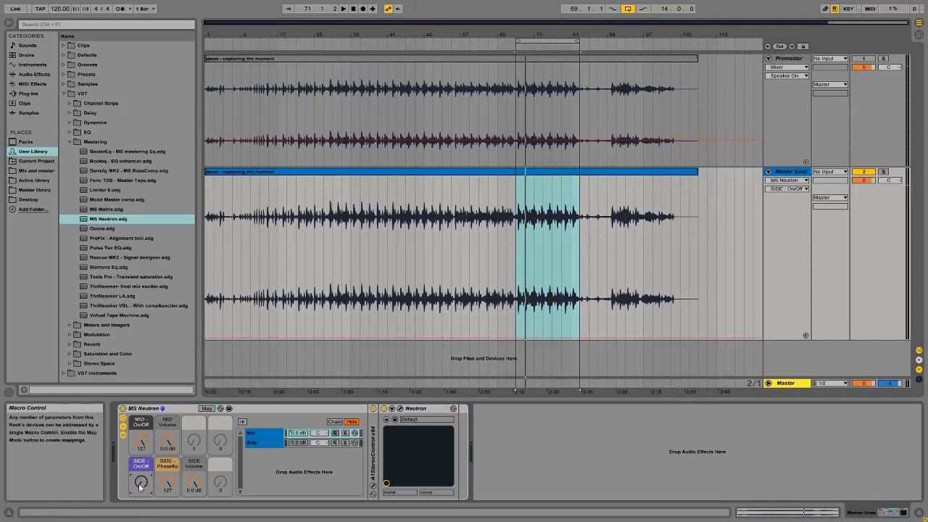
key(space)
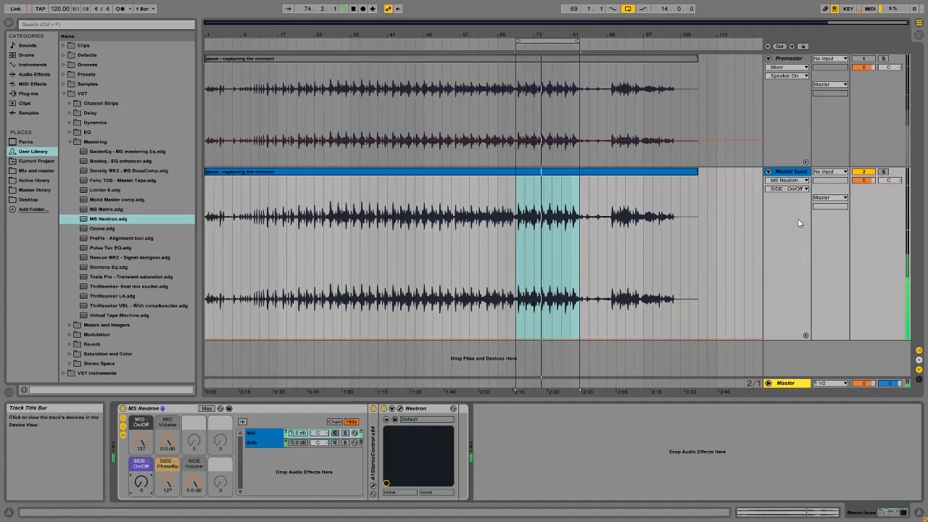
click(798, 172)
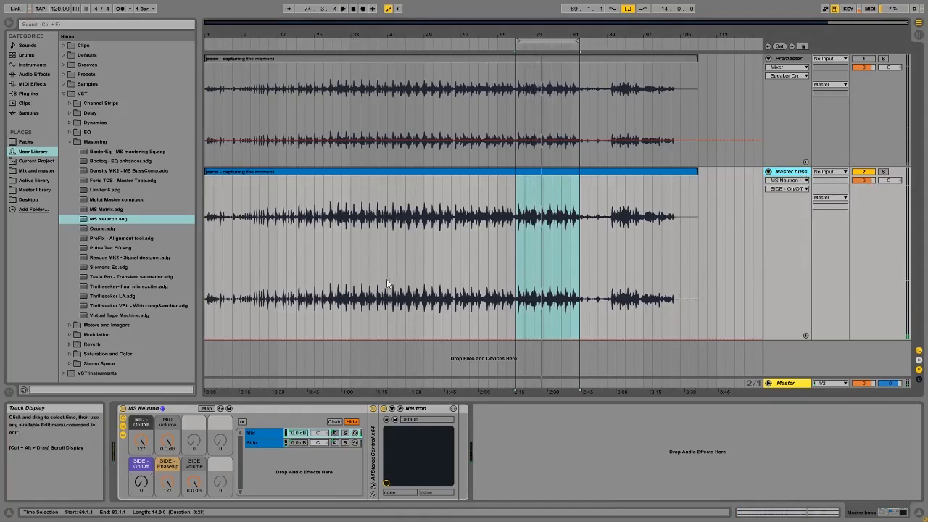
click(141, 484)
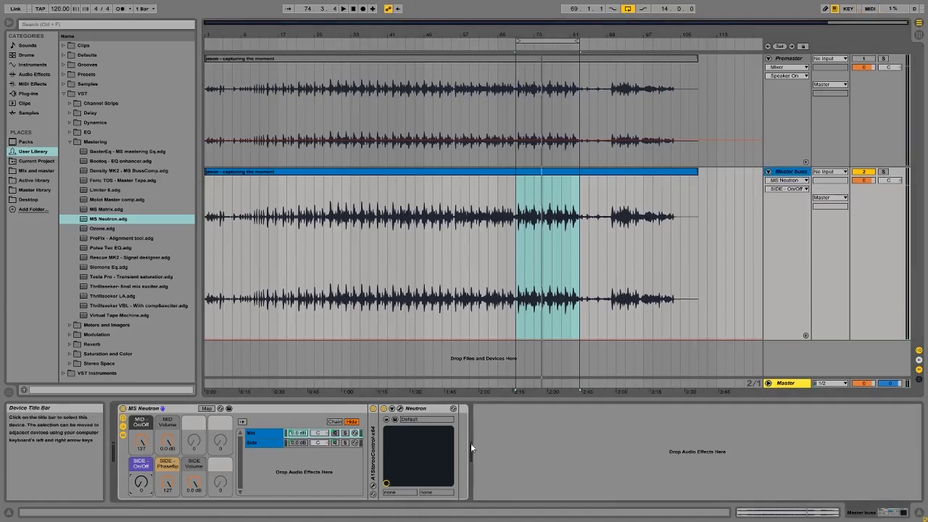
Open Neutron in the Master buss rack and examine its Equalizer and Compressor 1 modules
click(410, 409)
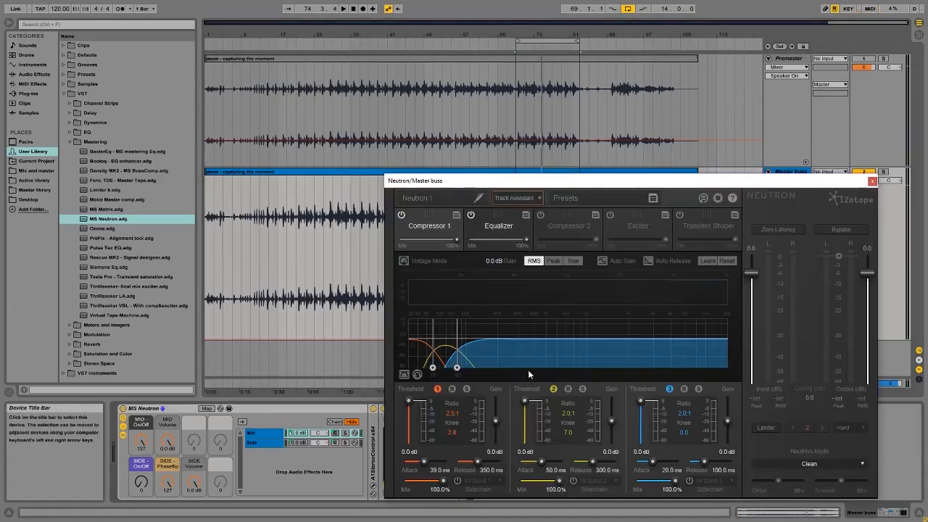
click(492, 223)
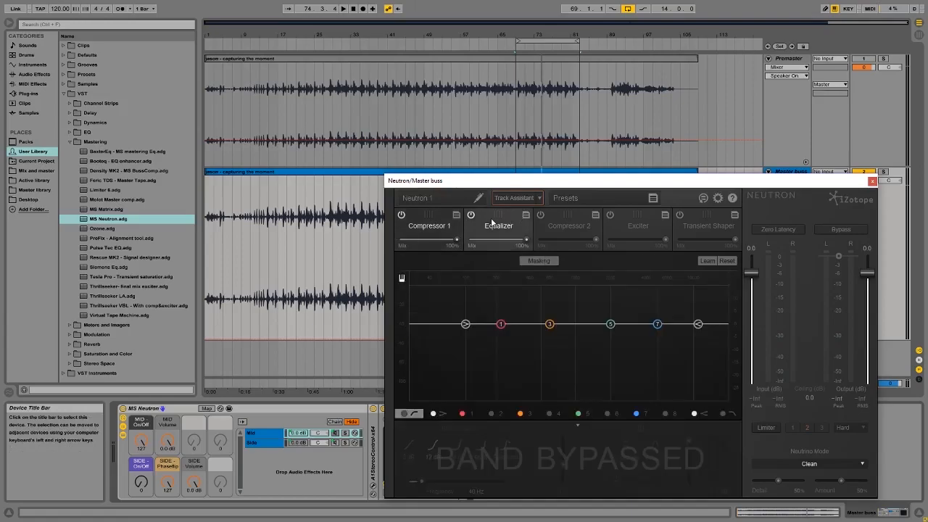
click(446, 226)
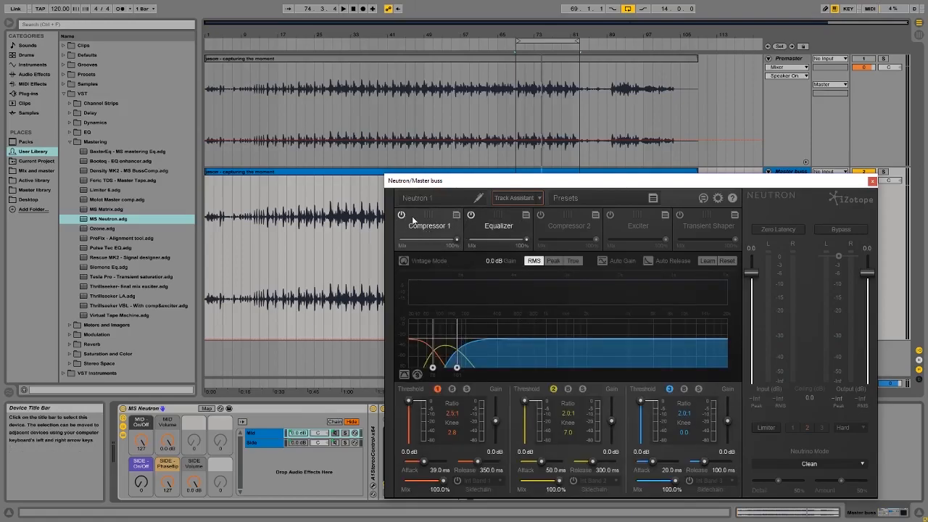
Turn off Compressor 1 and move the Equalizer to the first position in Neutron's module chain
mouse_move(511, 180)
mouse_down()
mouse_move(564, 78)
mouse_move(512, 166)
mouse_up()
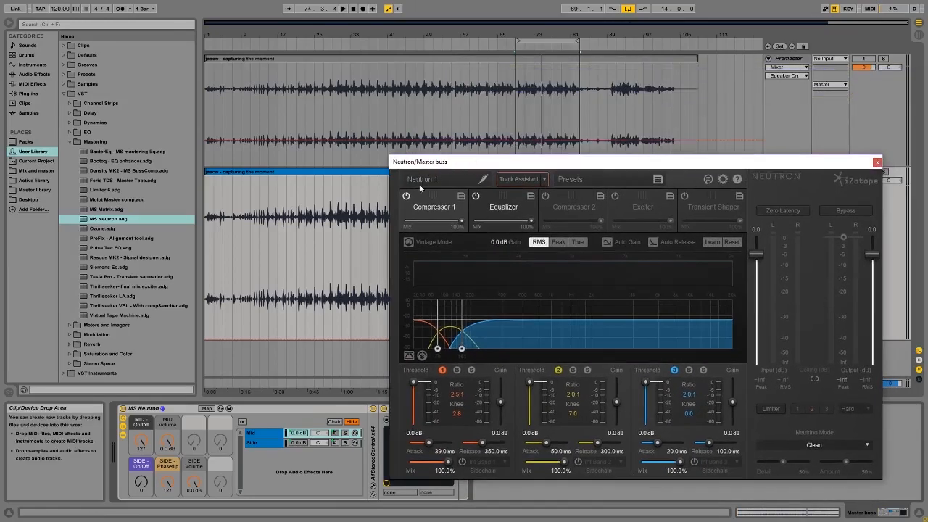
click(406, 196)
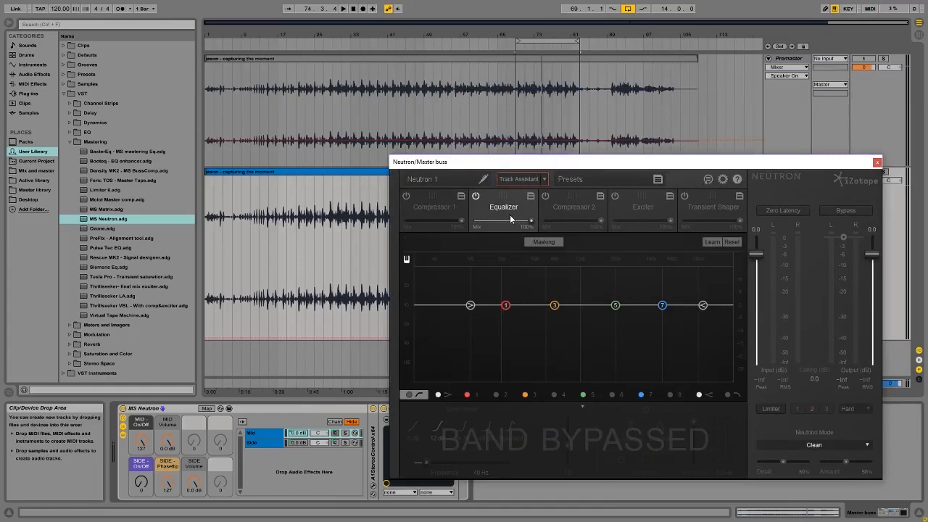
drag(511, 213, 432, 217)
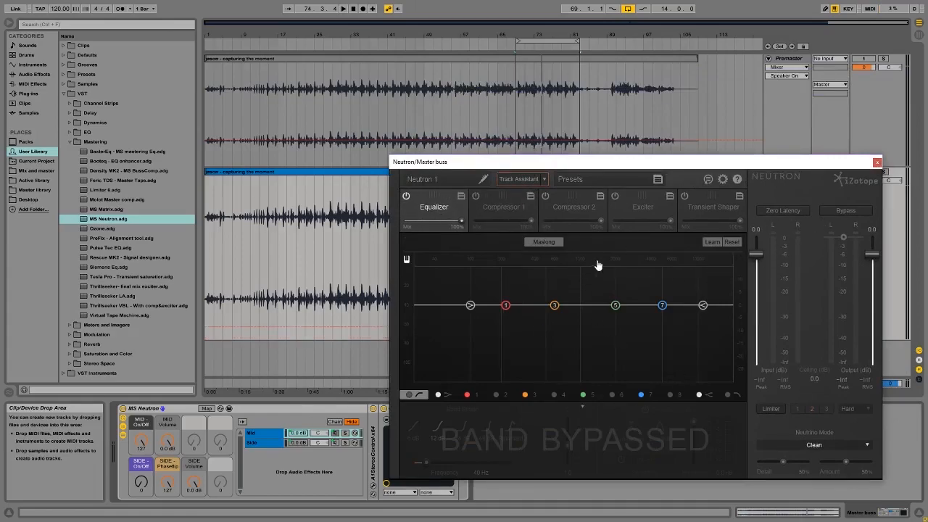
Audition the looped section and cut Equalizer band 7 by about 5.3 dB at about 4992 Hz
key(space)
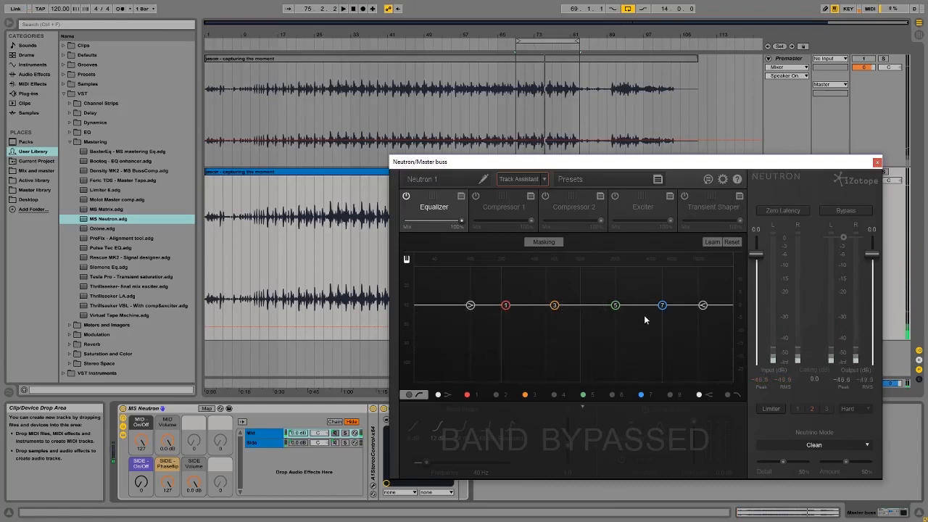
key(space)
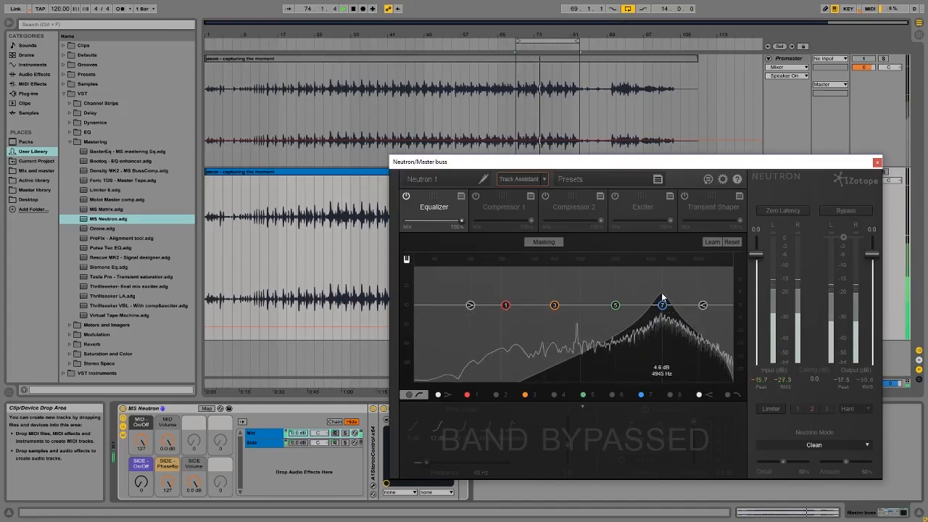
drag(662, 297, 663, 301)
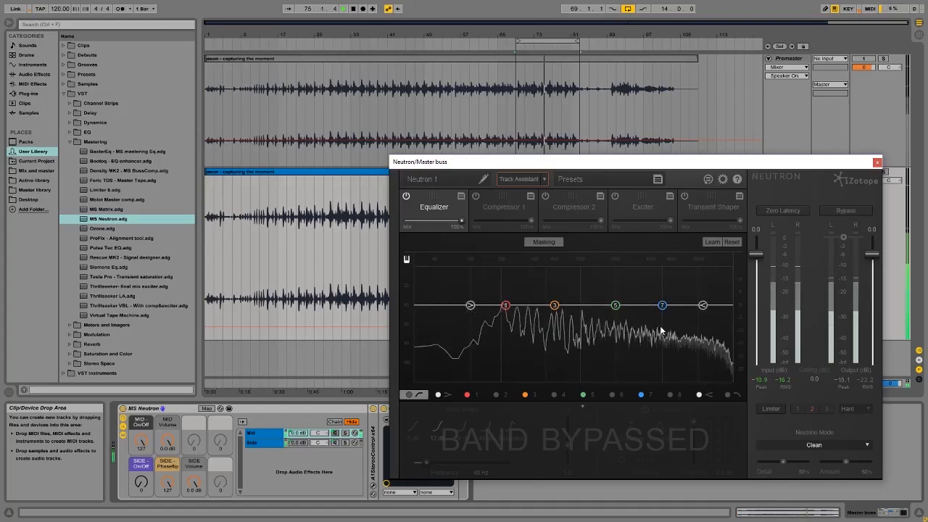
click(662, 305)
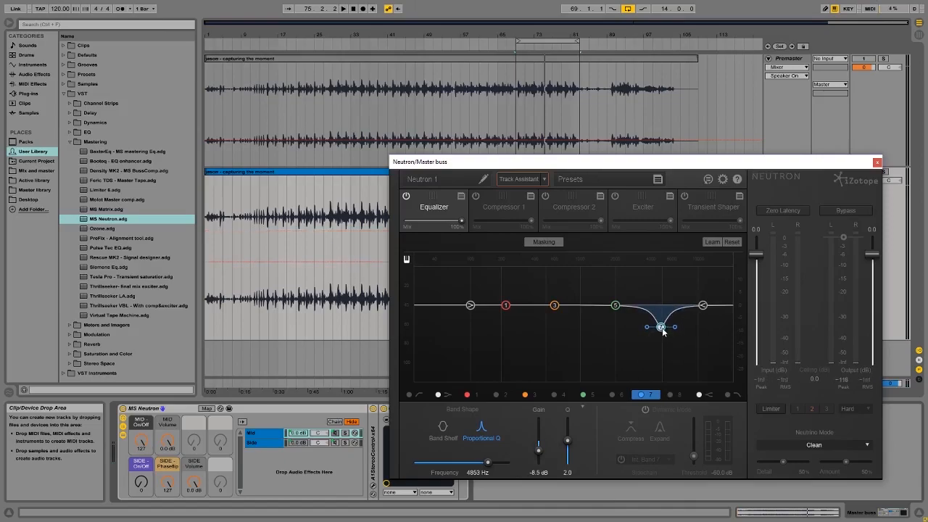
key(space)
drag(661, 327, 663, 318)
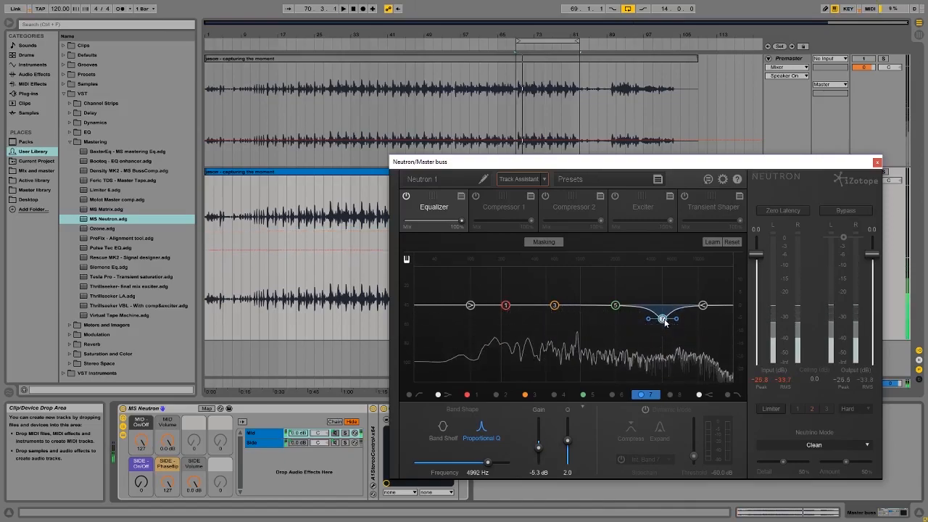
Make band 7 a dynamic Band Shelf in Compress mode, with gain at -3.7 dB and Q at 0.8
click(644, 409)
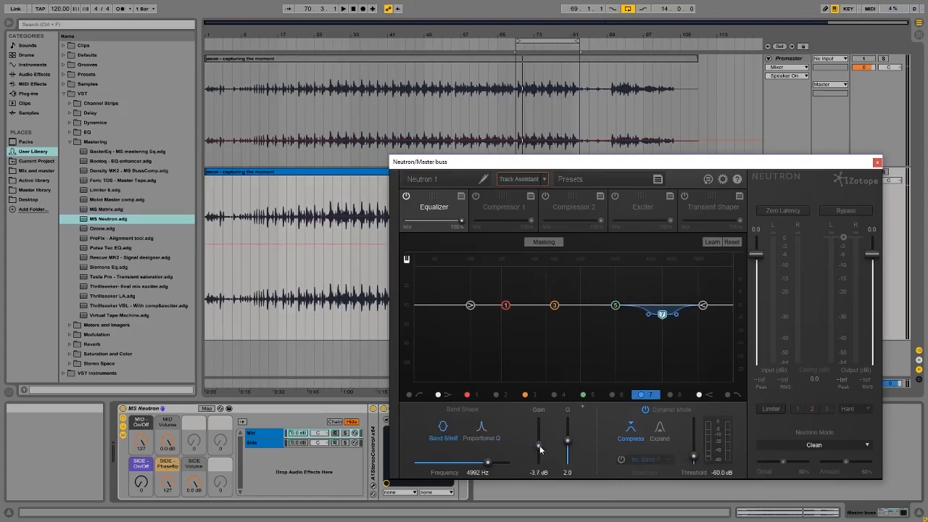
key(space)
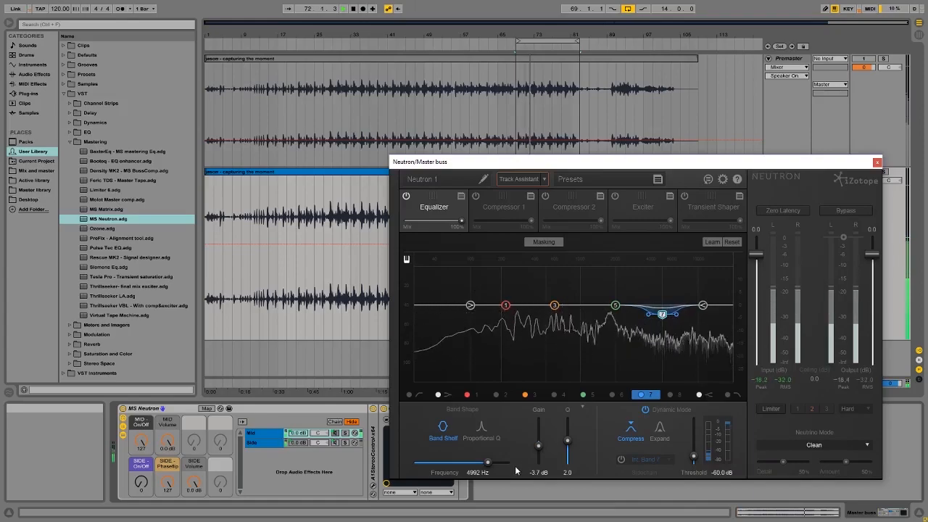
drag(569, 442, 569, 451)
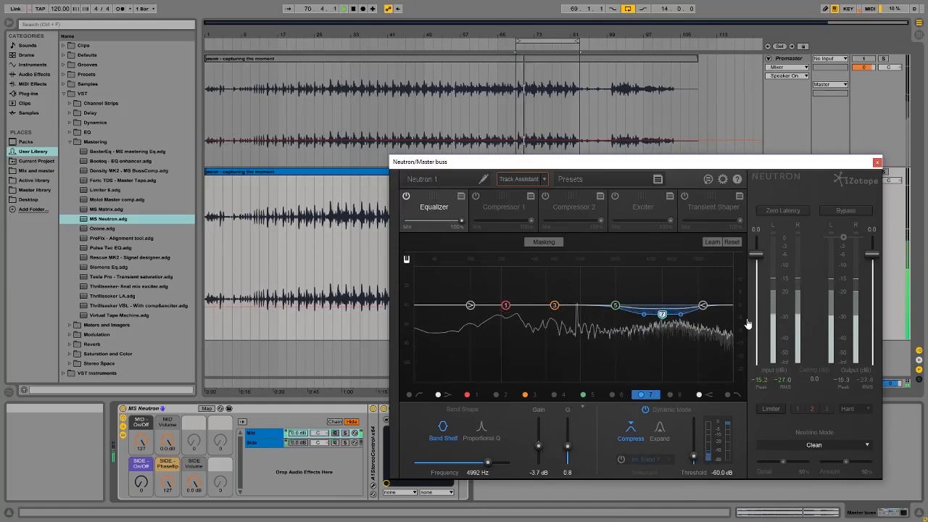
Compare the looped section with Neutron bypassed and active to judge the band 7 dynamic cut
click(852, 212)
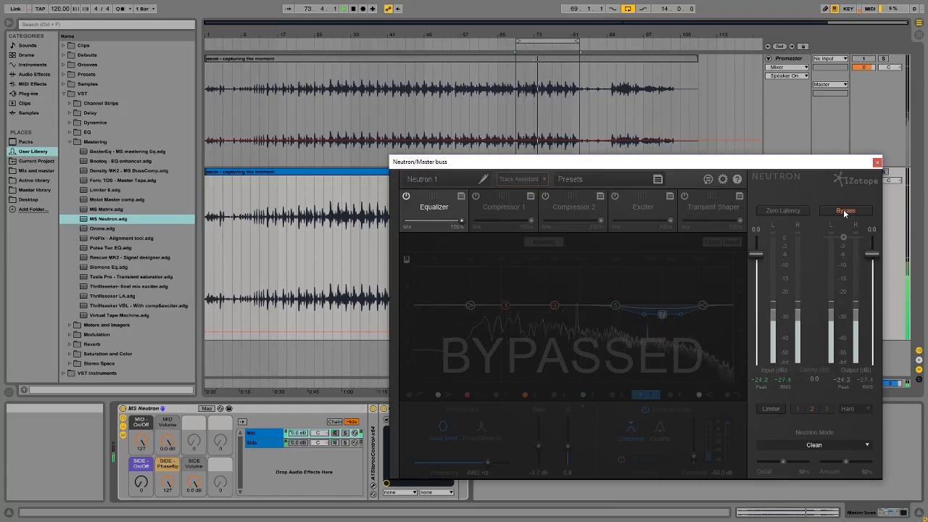
click(845, 211)
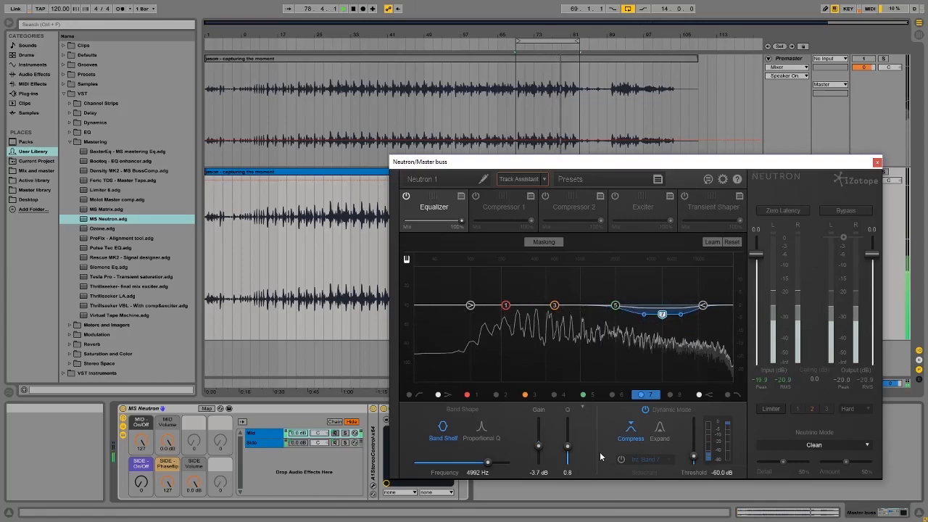
key(space)
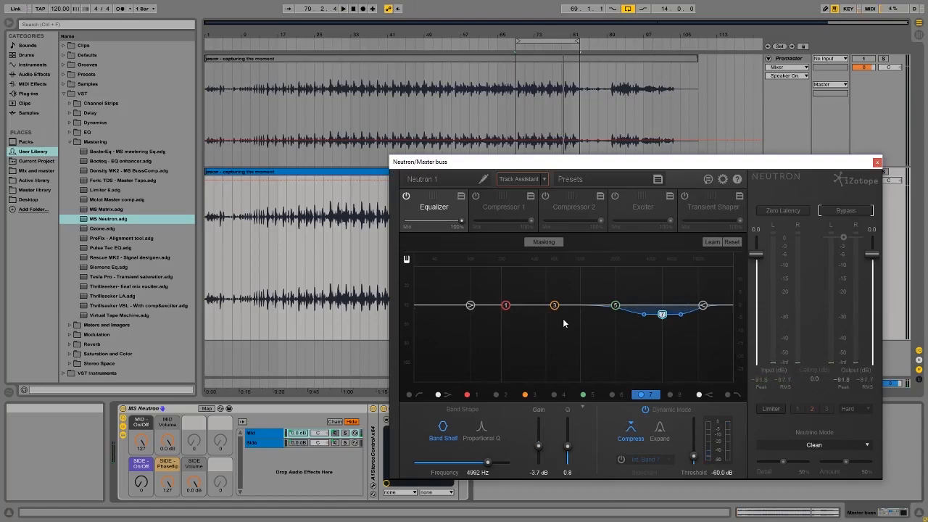
Find the resonance during playback and cut Equalizer band 3 by about 8.3 dB at about 940 Hz with a Q of 9.6
key(space)
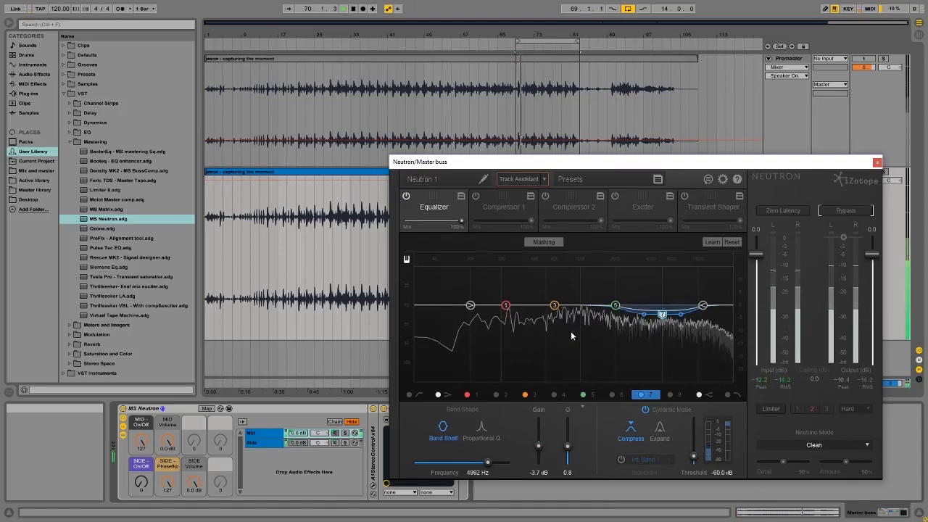
drag(555, 307, 578, 331)
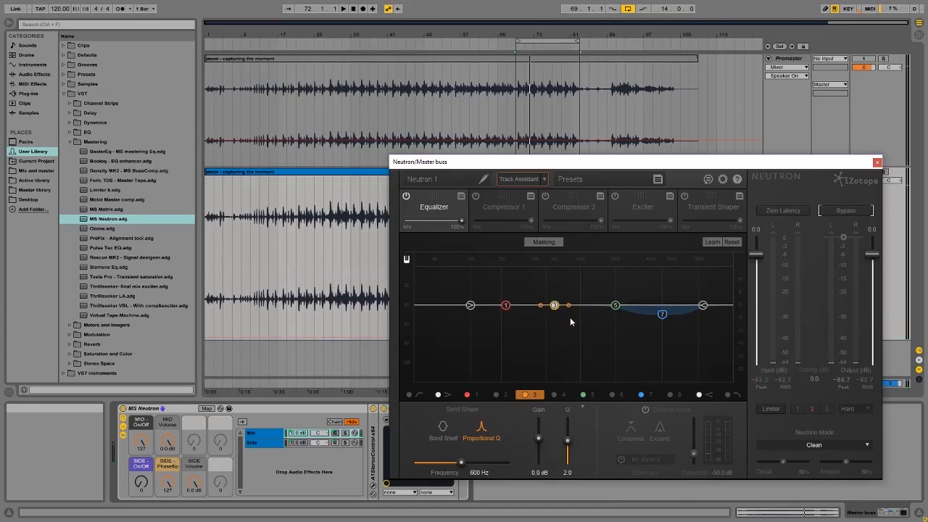
key(space)
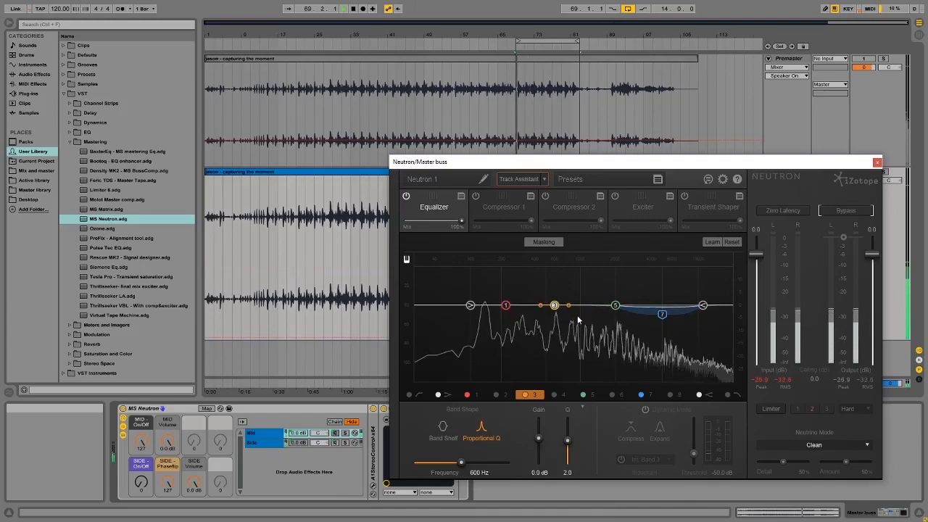
drag(577, 290, 578, 293)
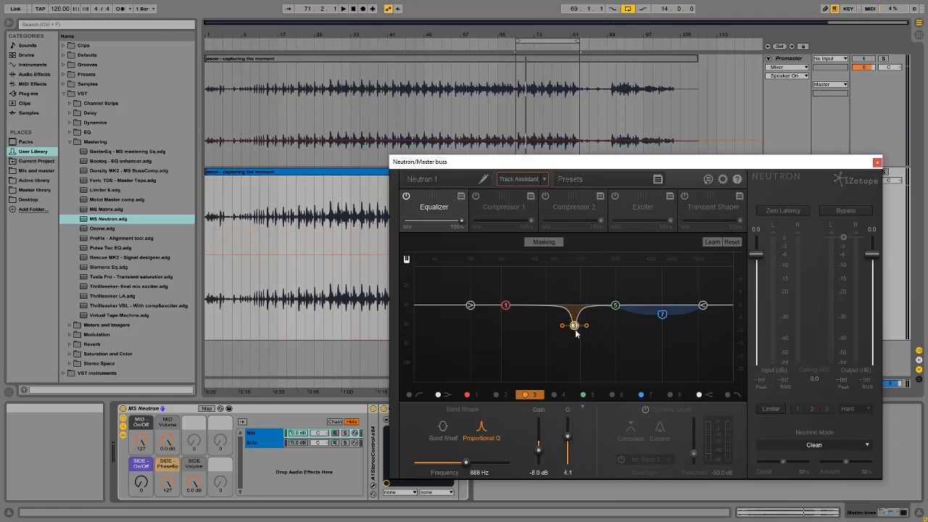
key(space)
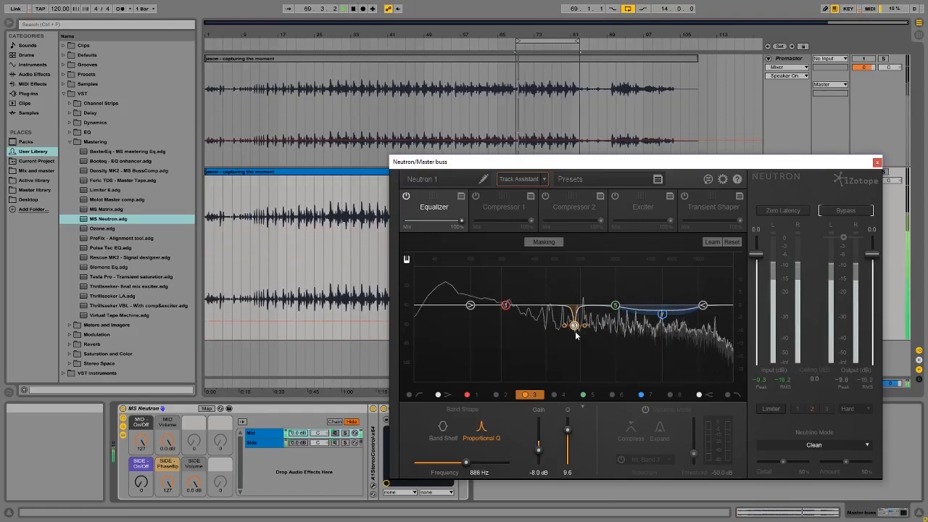
drag(576, 332, 579, 330)
Enable Dynamic Mode on band 3 with a -55.3 dB threshold, centred at about 931 Hz with a gain of -10 dB
click(646, 409)
drag(693, 452, 693, 456)
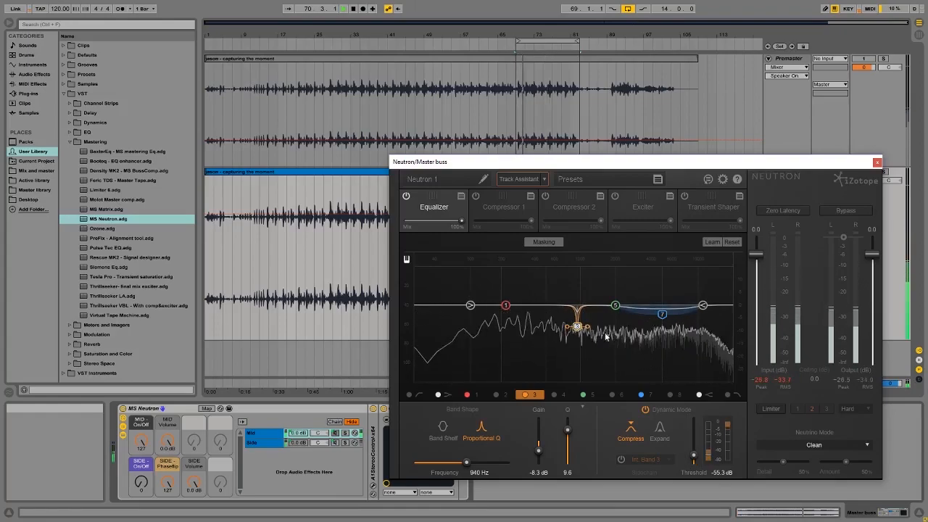
drag(575, 333, 579, 338)
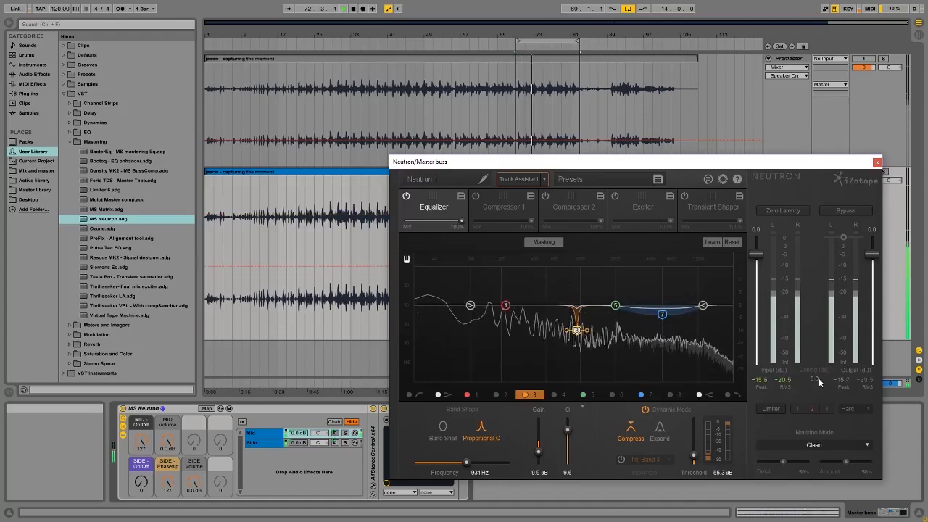
double_click(535, 472)
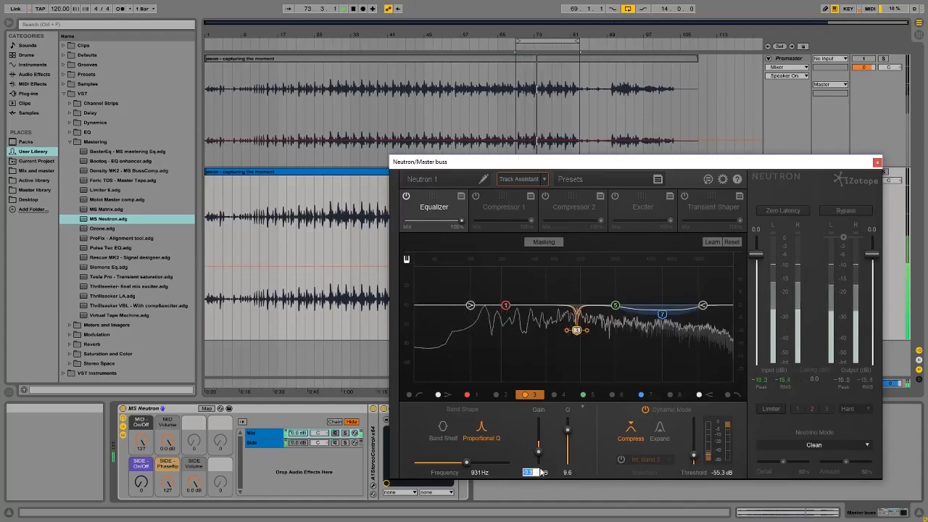
text(-10)
key(Return)
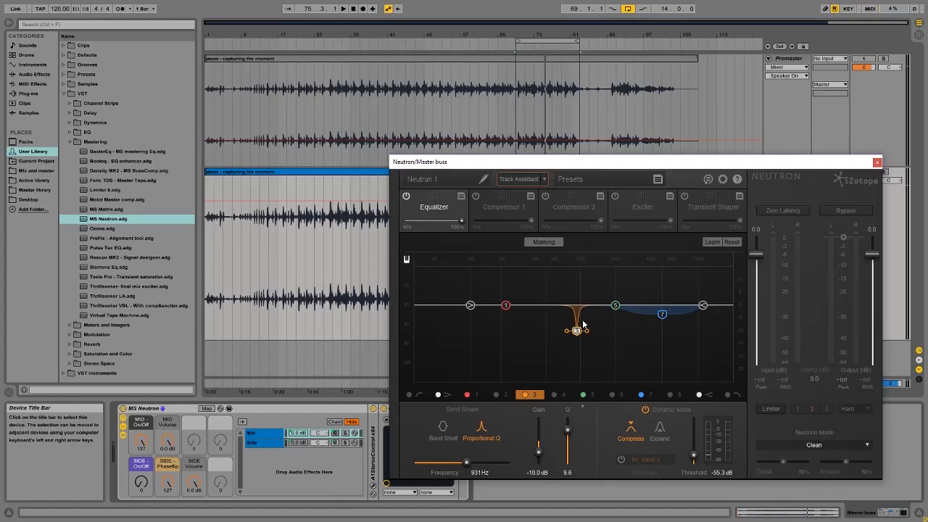
Widen band 3 to a Q of 4.1 and deepen its cut to about -11.9 dB at about 905 Hz during playback
key(space)
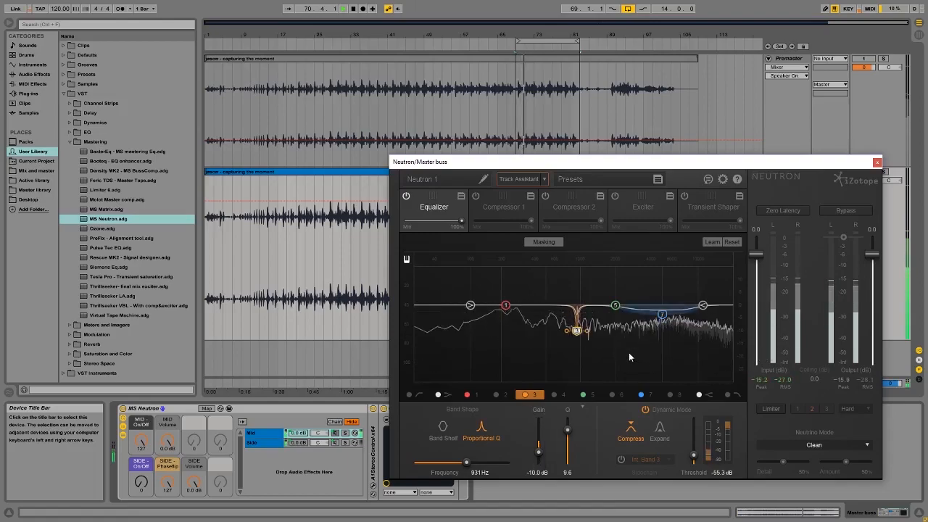
drag(577, 331, 577, 333)
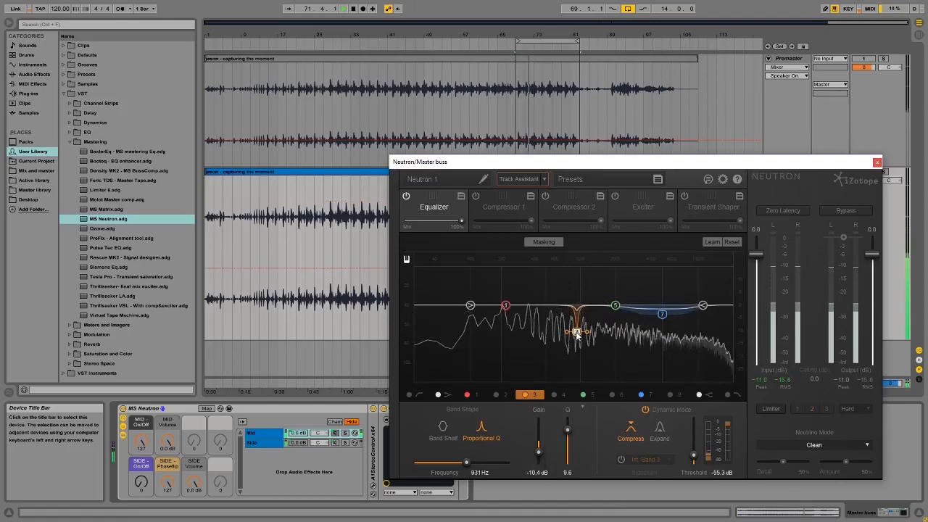
scroll(579, 341, down, 5)
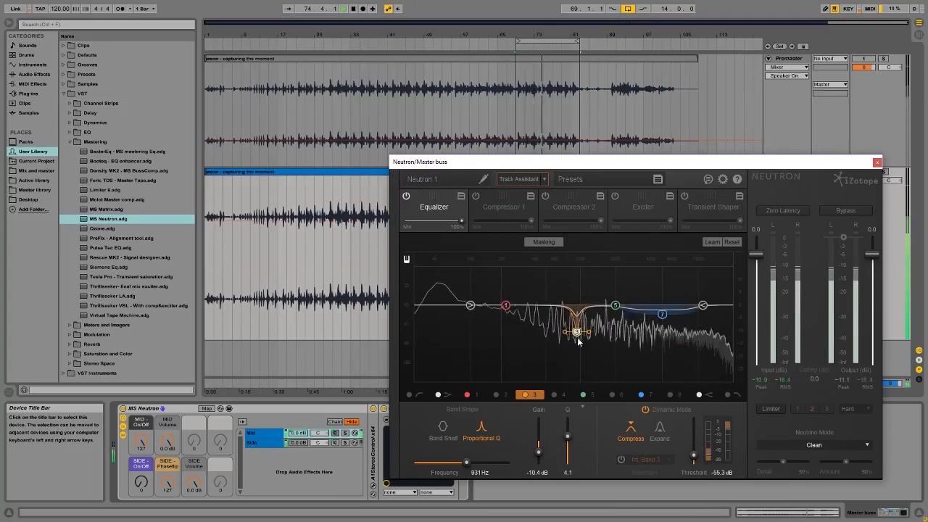
drag(577, 333, 577, 337)
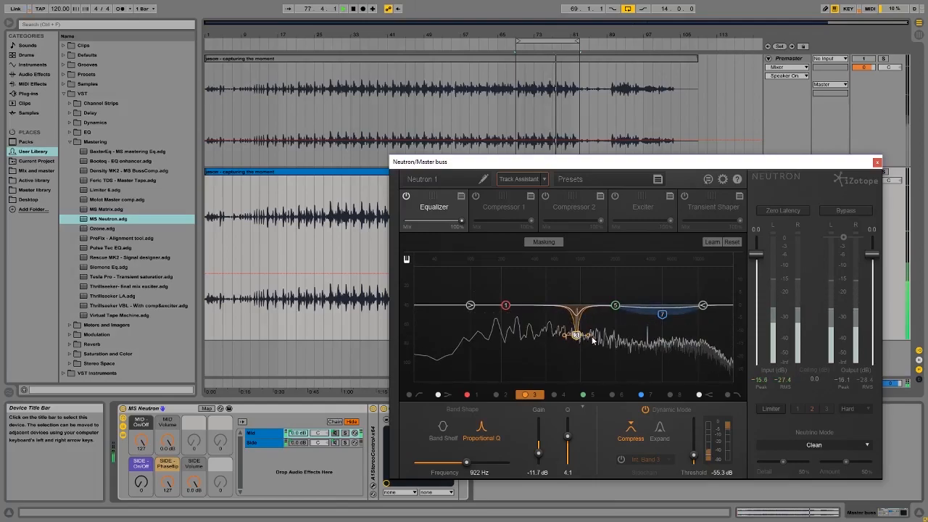
mouse_move(577, 335)
drag(576, 336, 574, 335)
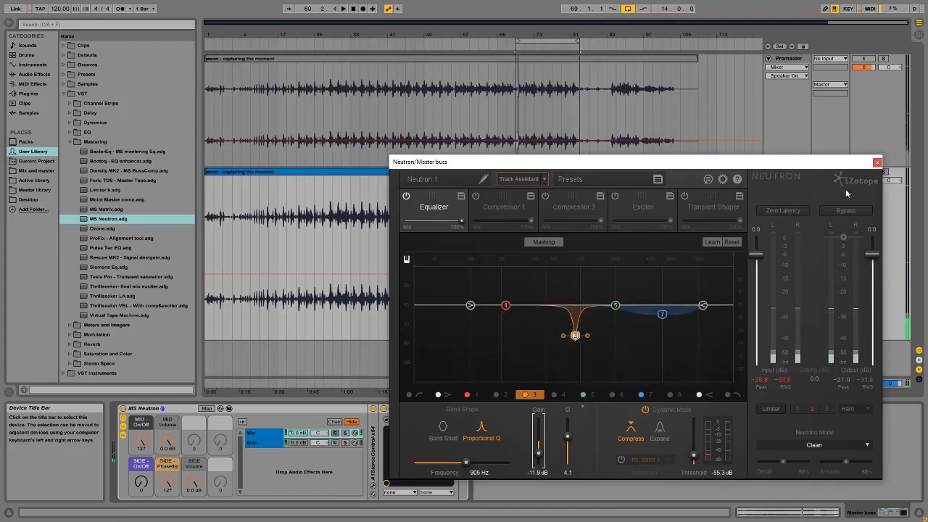
Play the loop and toggle Neutron's global bypass on and off to hear the effect of band 3
key(space)
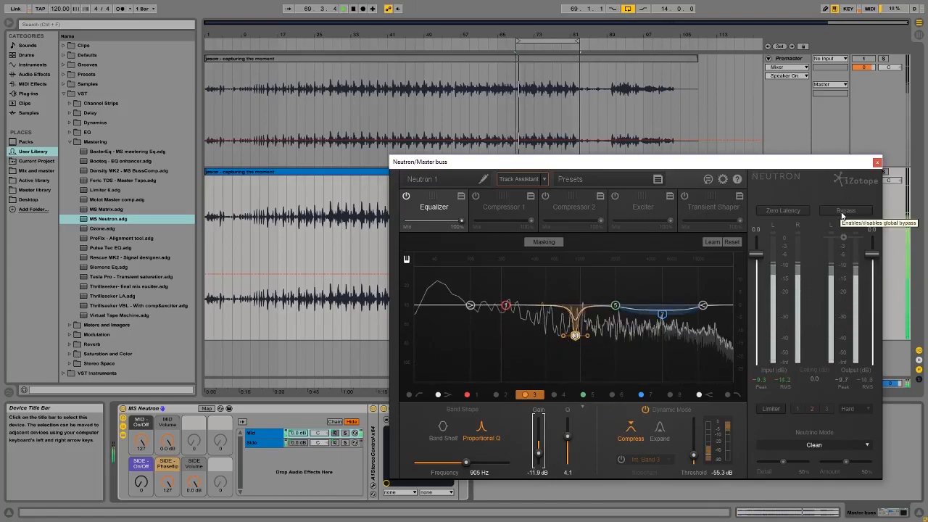
click(844, 211)
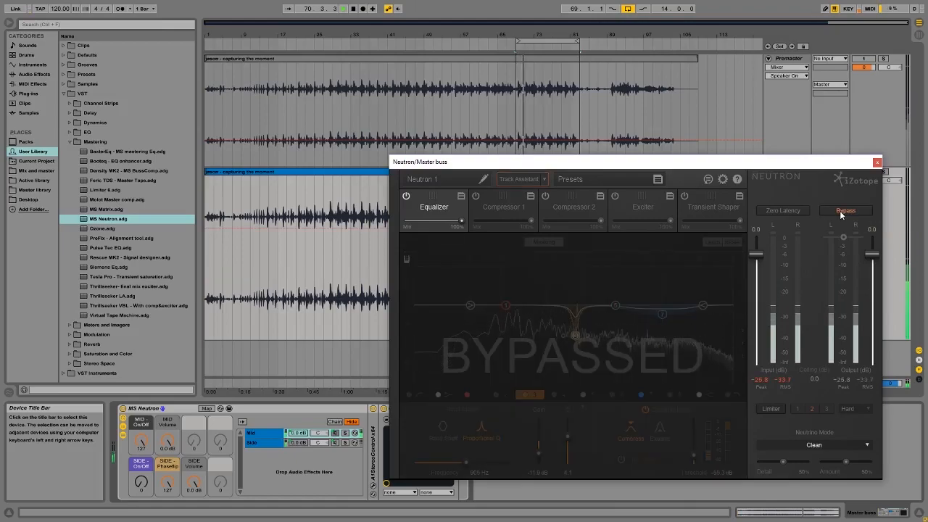
click(843, 211)
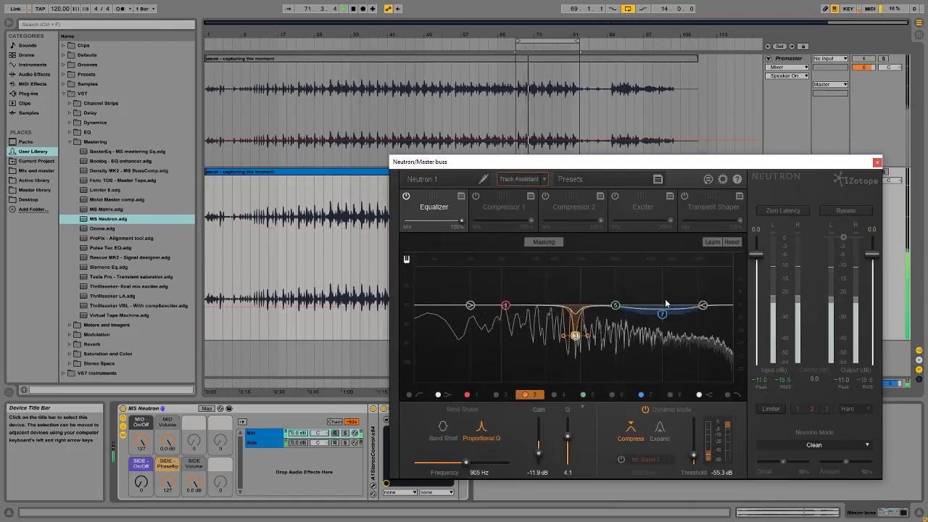
Deepen band 3's dynamic cut to about -20.2 dB at about 913 Hz, comparing against the bypassed signal along the way
drag(574, 333, 577, 338)
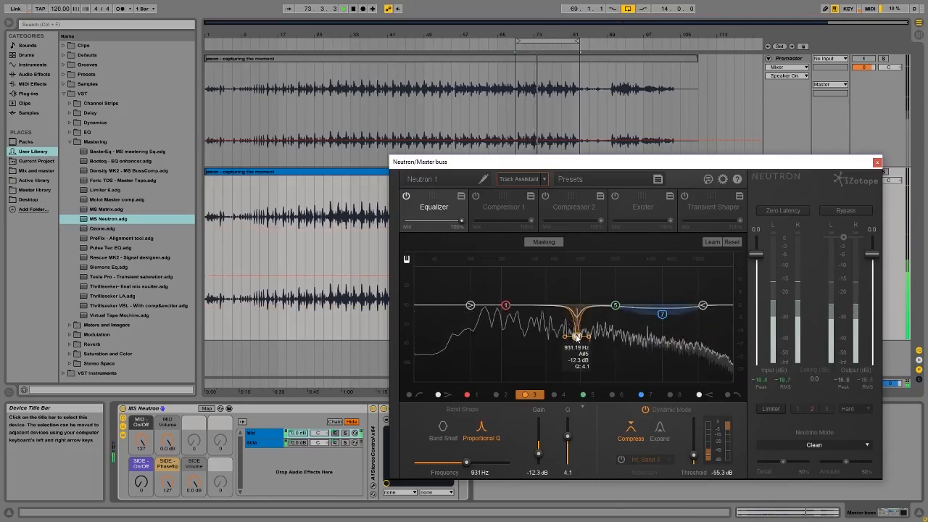
click(845, 211)
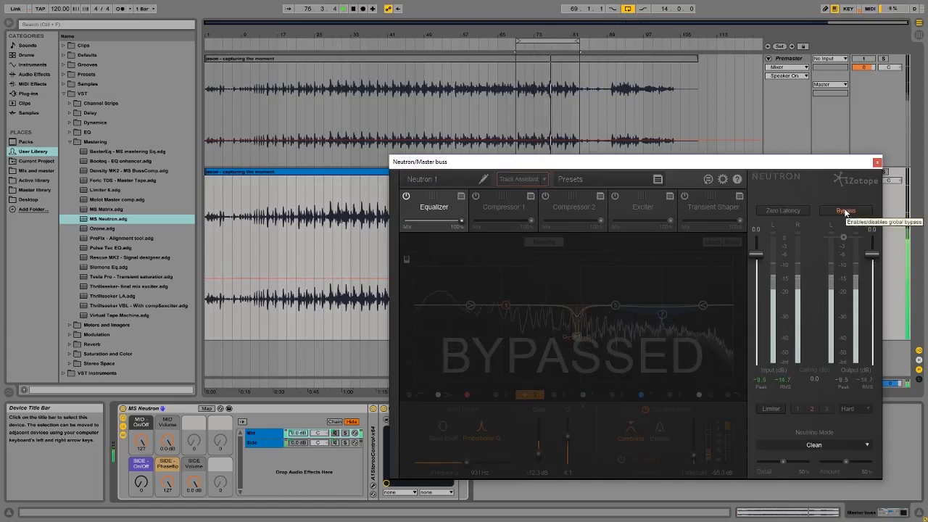
click(845, 210)
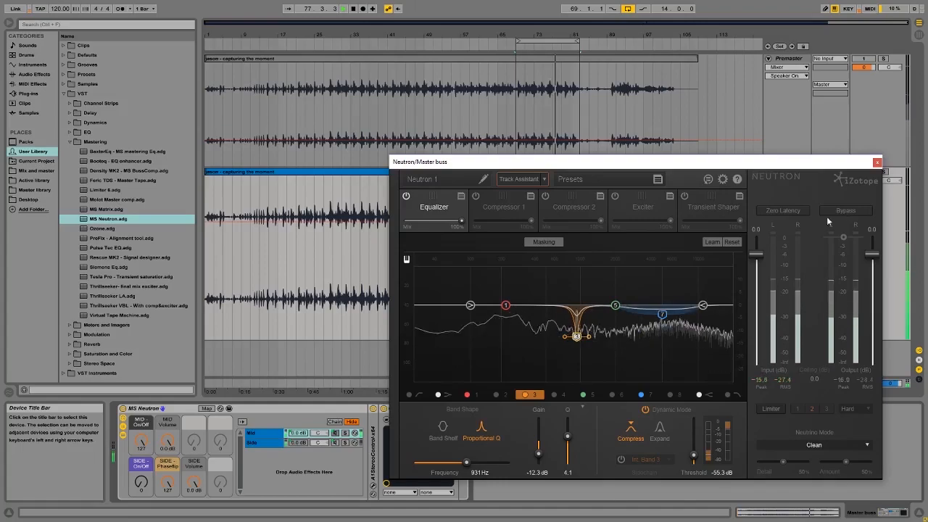
drag(579, 337, 575, 360)
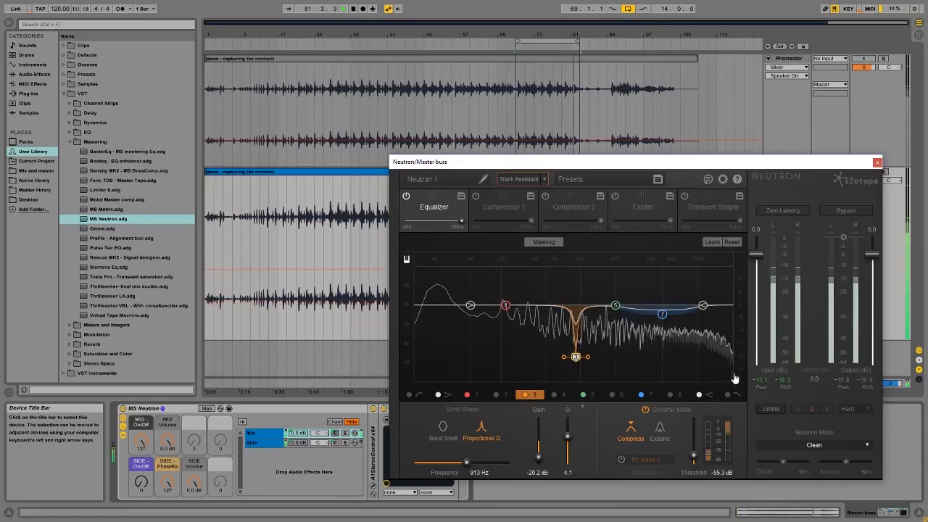
Compare the equalized signal with Neutron's global bypass, and nudge band 3's centre frequency slightly higher
click(844, 211)
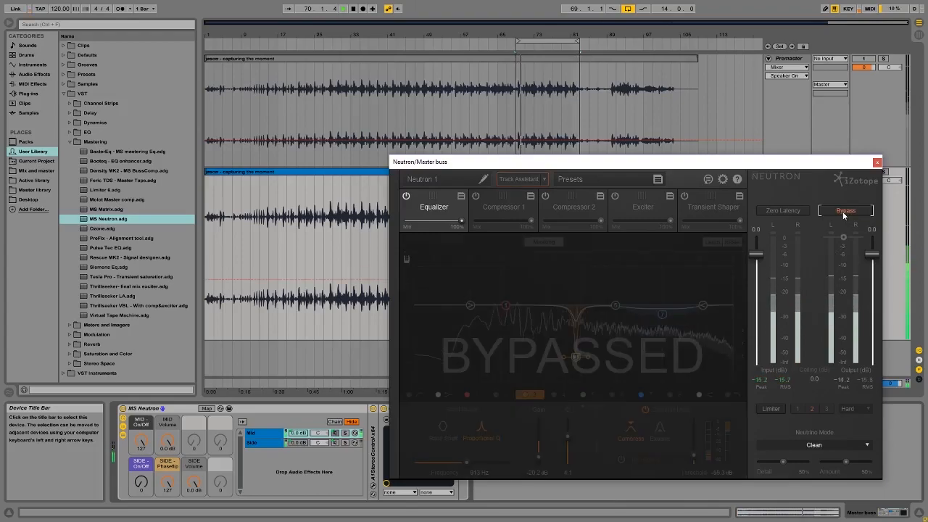
click(844, 212)
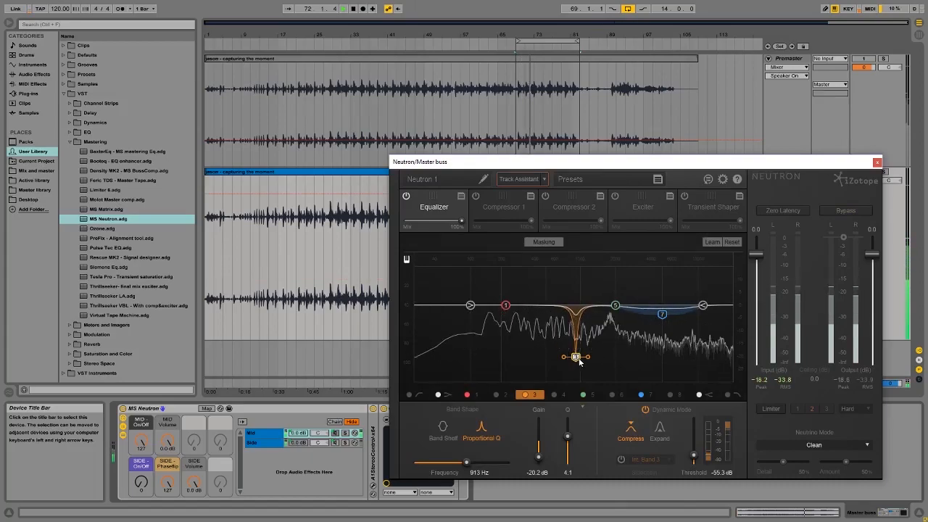
drag(576, 359, 578, 359)
Move band 5 down to about 1085 Hz during playback and shape it into a -6.2 dB cut with a Q of 7.3
mouse_move(578, 308)
mouse_down()
mouse_move(583, 296)
mouse_move(586, 308)
mouse_up()
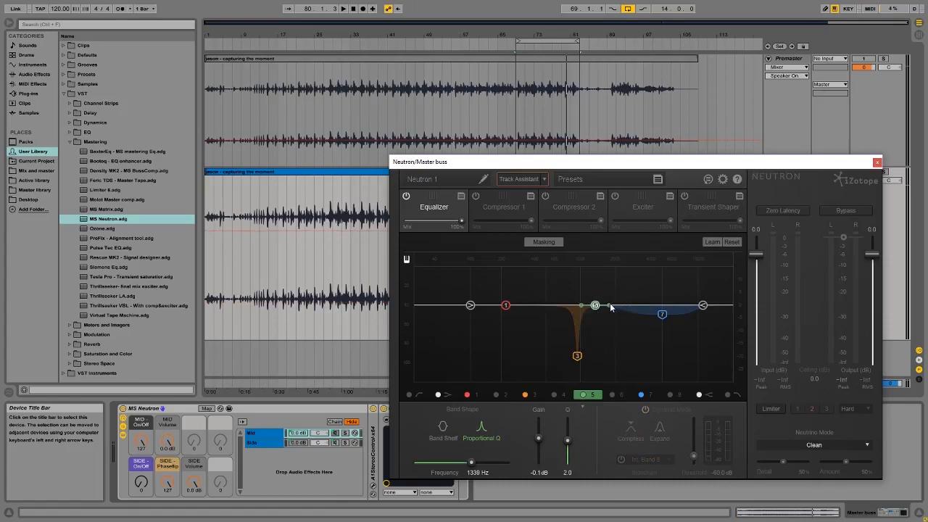
key(space)
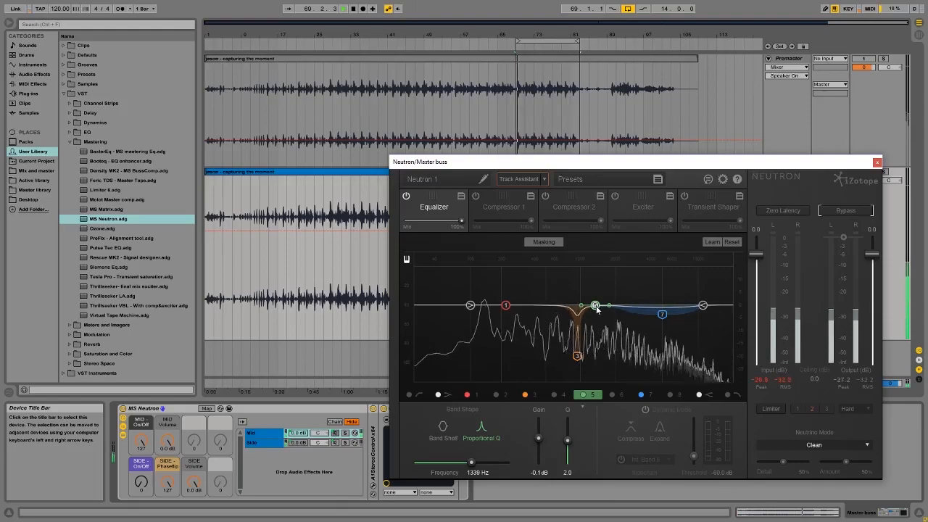
drag(595, 306, 584, 318)
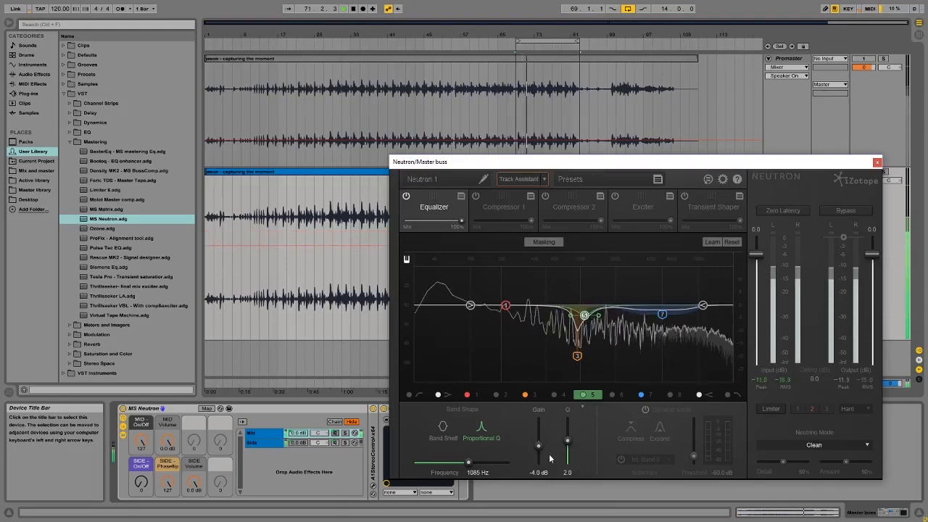
mouse_move(538, 446)
mouse_down()
mouse_move(539, 455)
mouse_move(570, 433)
mouse_move(539, 447)
mouse_up()
Enable Dynamic Mode on band 5 with a -77.4 dB threshold, and audition the frequencies around and above it
click(646, 410)
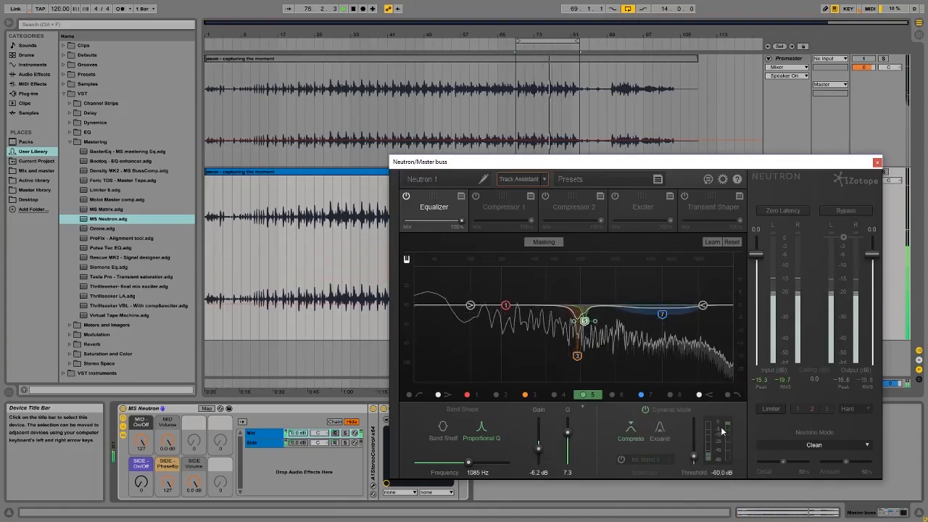
drag(694, 459, 694, 464)
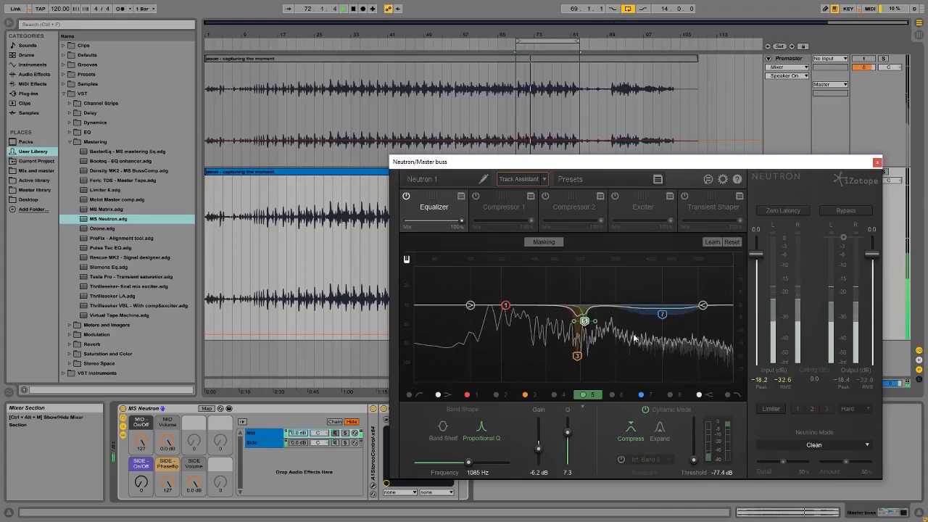
alt+click(619, 286)
drag(617, 283, 599, 278)
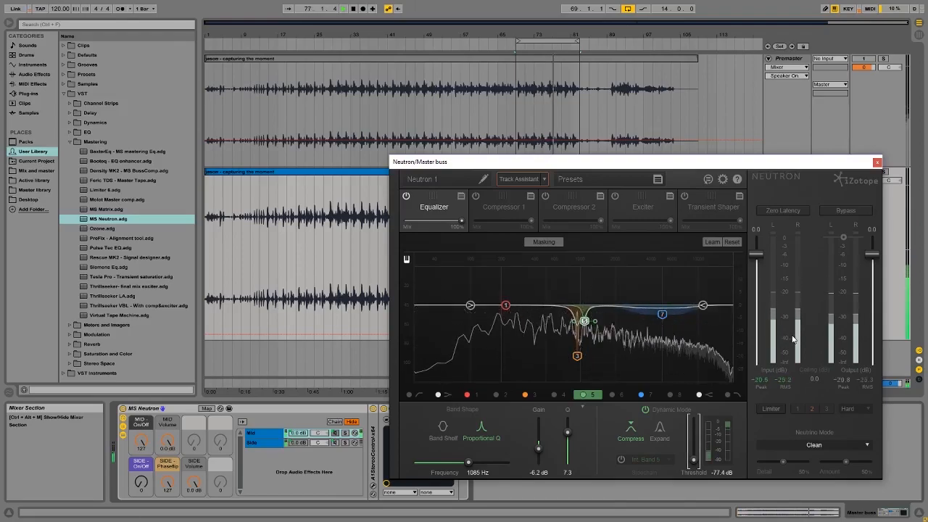
Toggle Neutron's global bypass during playback to compare the mid channel with and without the band 5 cut
click(843, 211)
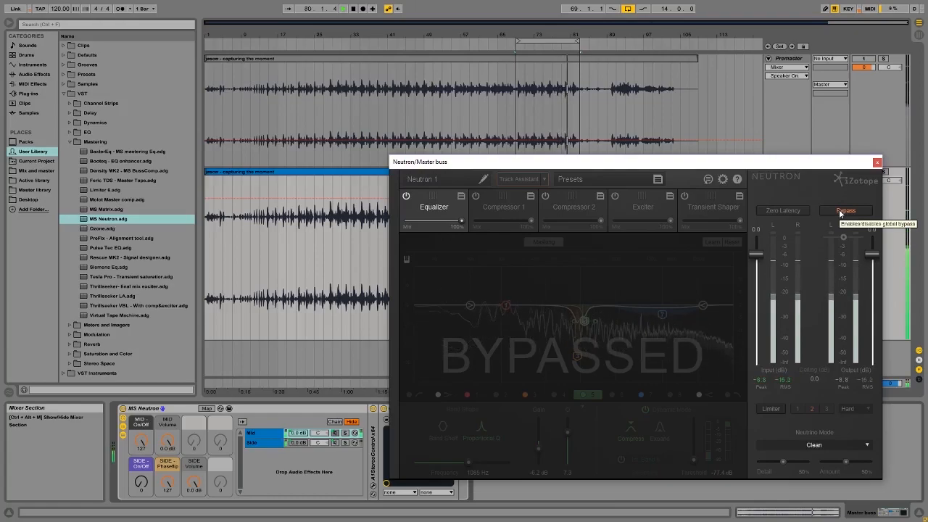
click(841, 212)
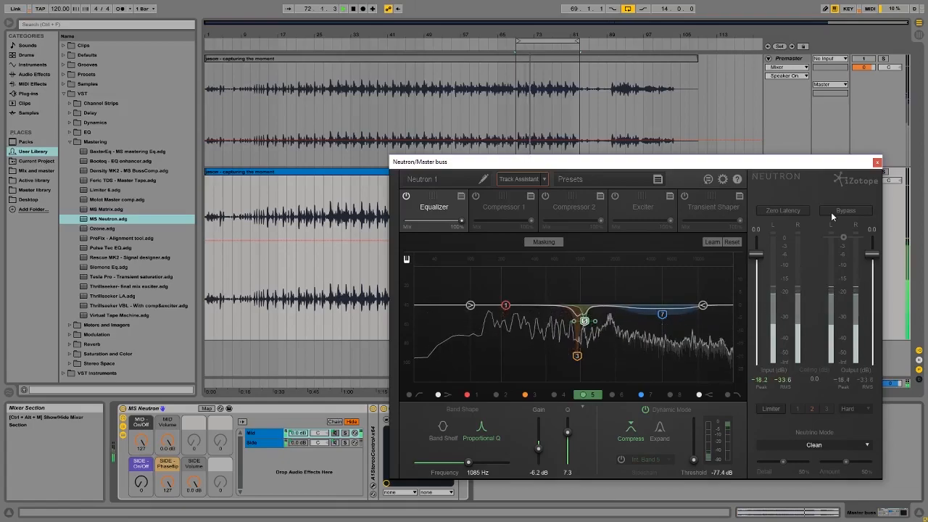
click(833, 214)
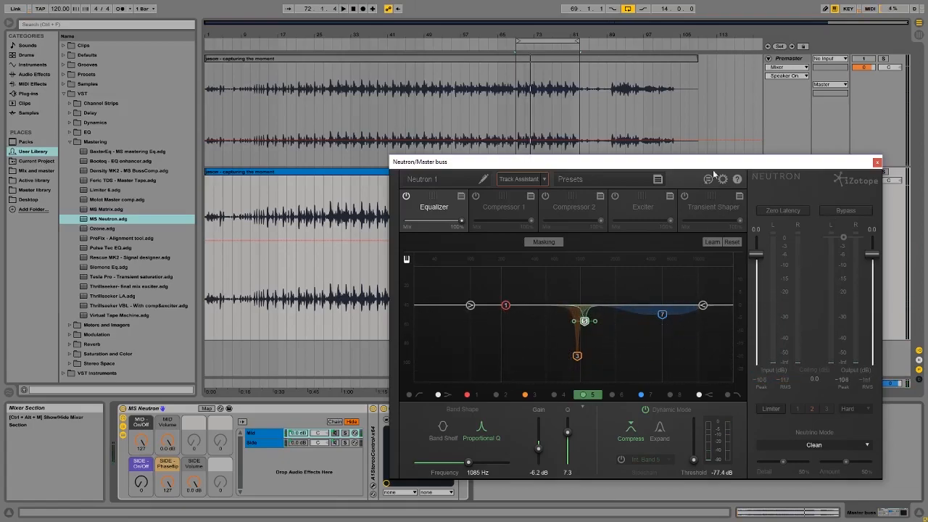
Reposition the Neutron window over the arrangement and play short stretches of the loop to check the sound
drag(674, 162, 644, 154)
key(space)
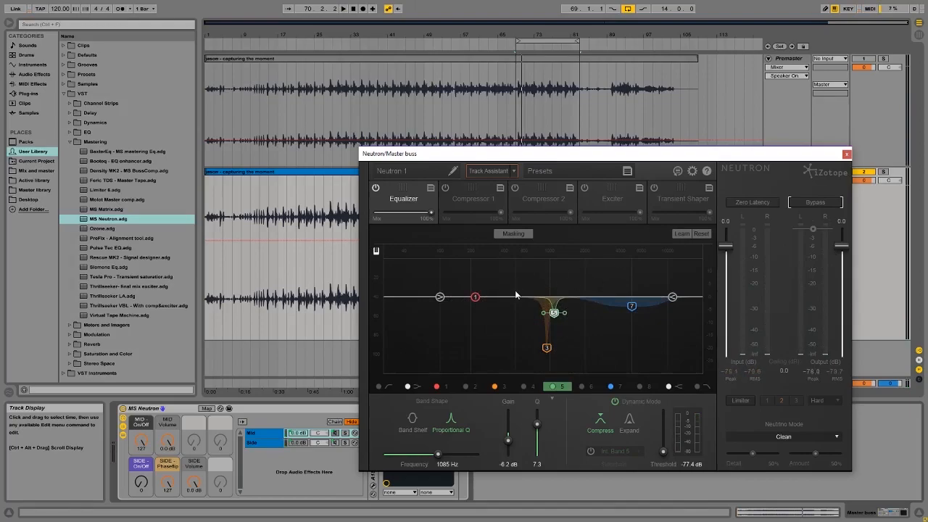
key(space)
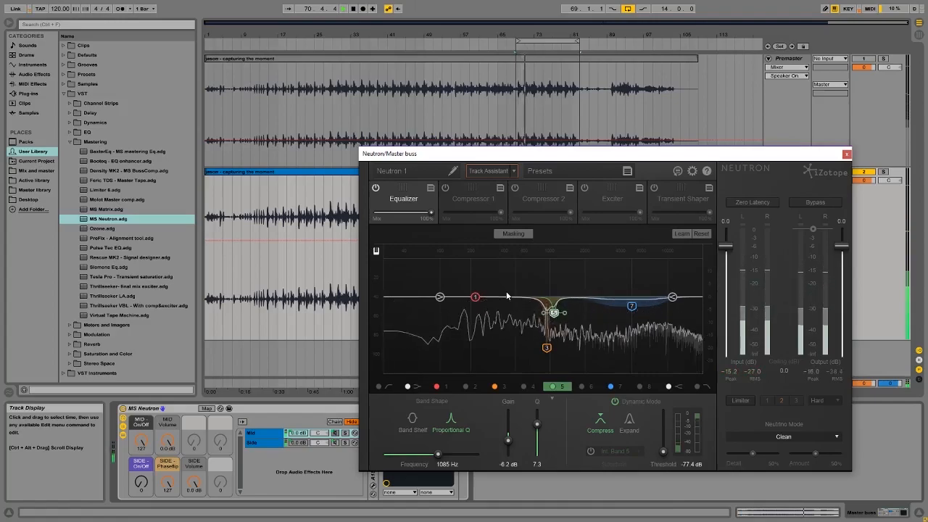
key(space)
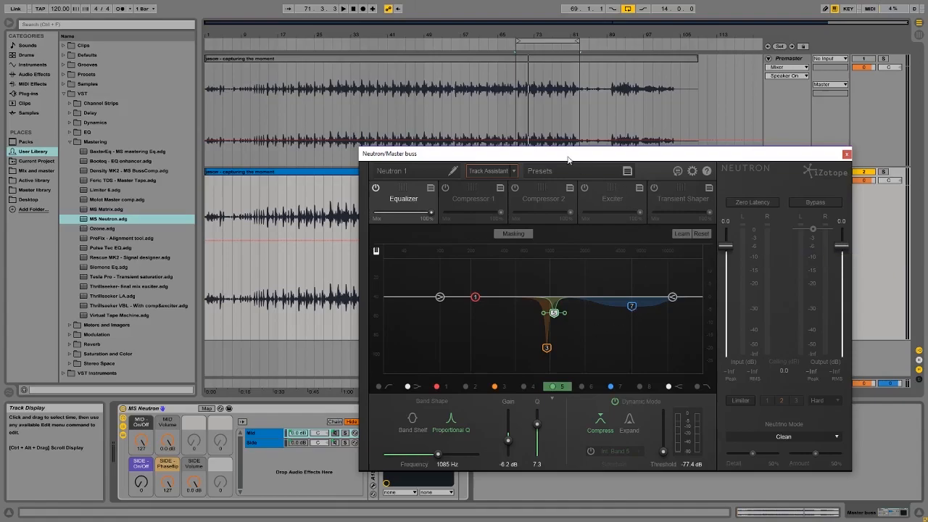
drag(562, 156, 563, 158)
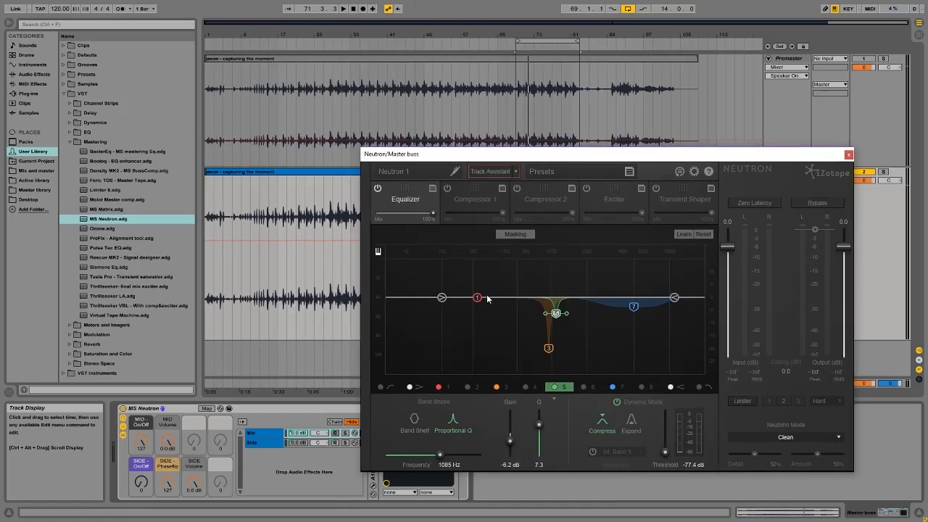
Boost band 1 by about 3.0 dB at 487 Hz with a Q of 0.7 while the loop plays
key(space)
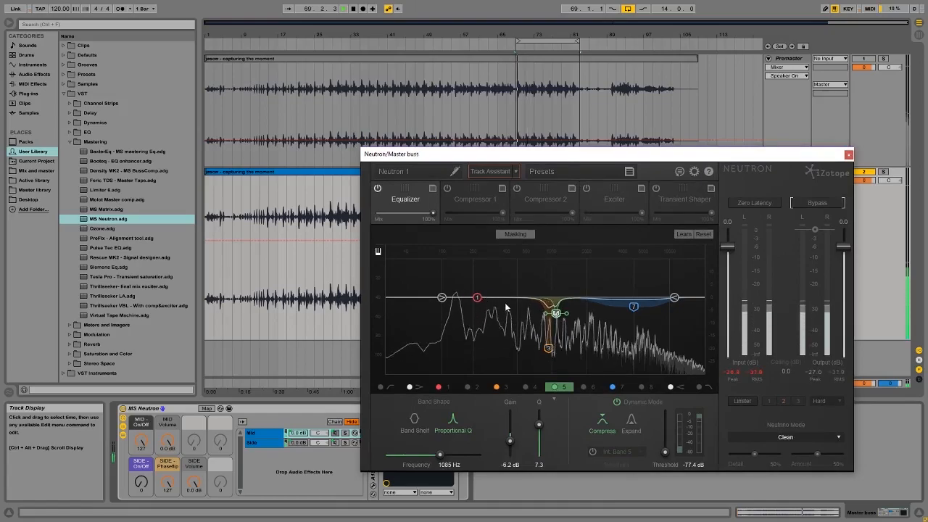
drag(477, 297, 514, 293)
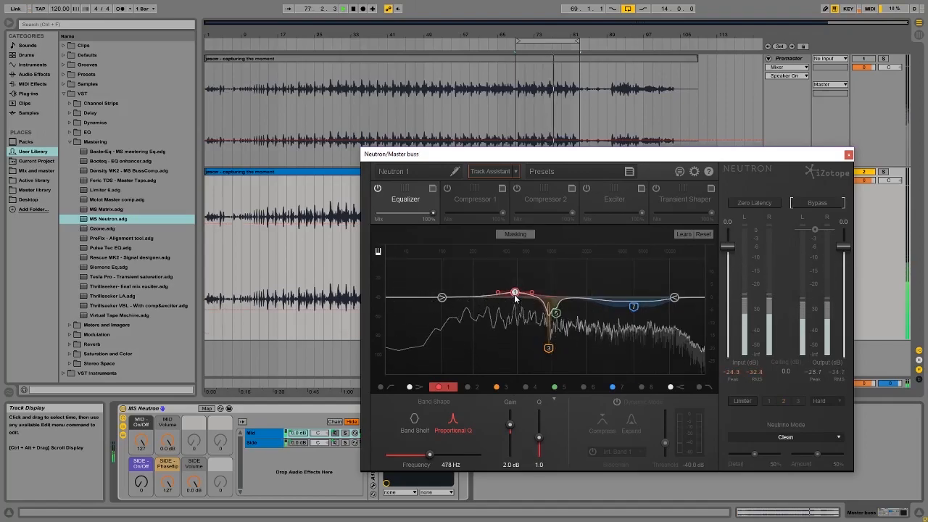
scroll(516, 292, down, 3)
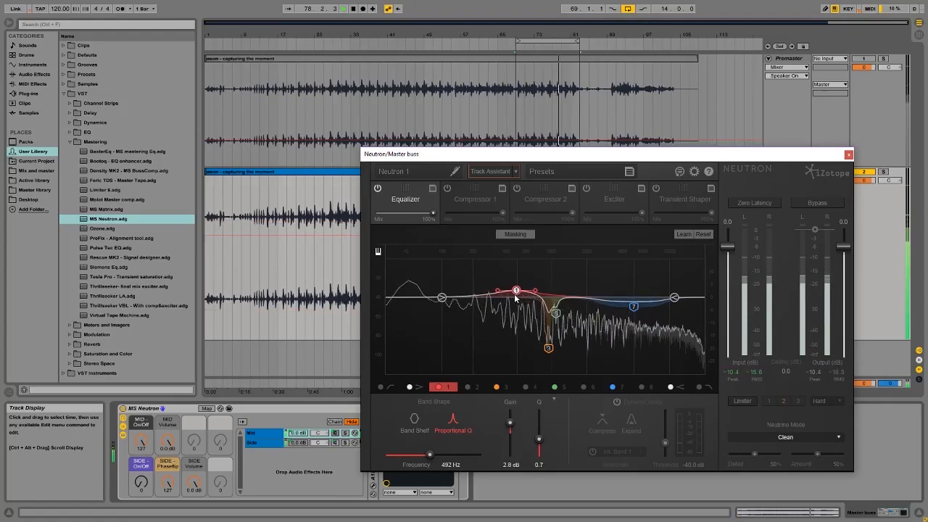
drag(515, 294, 514, 294)
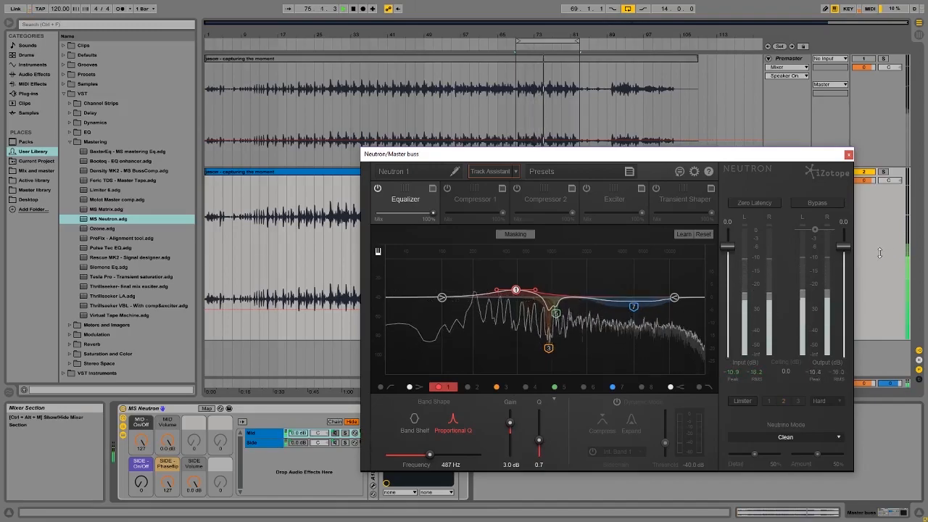
Set Neutron's output level to -5.0 dB and turn on Zero Latency, adjusting the plug-in window's position
click(841, 221)
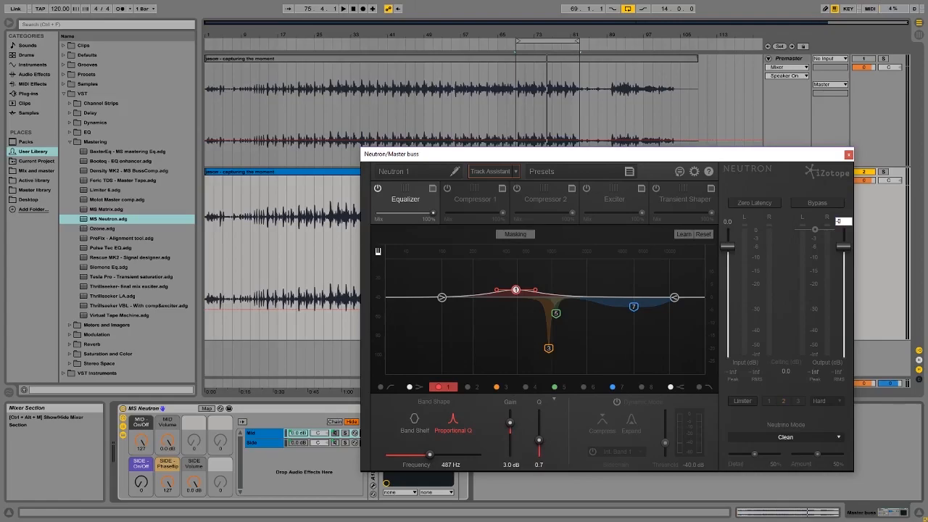
key(Return)
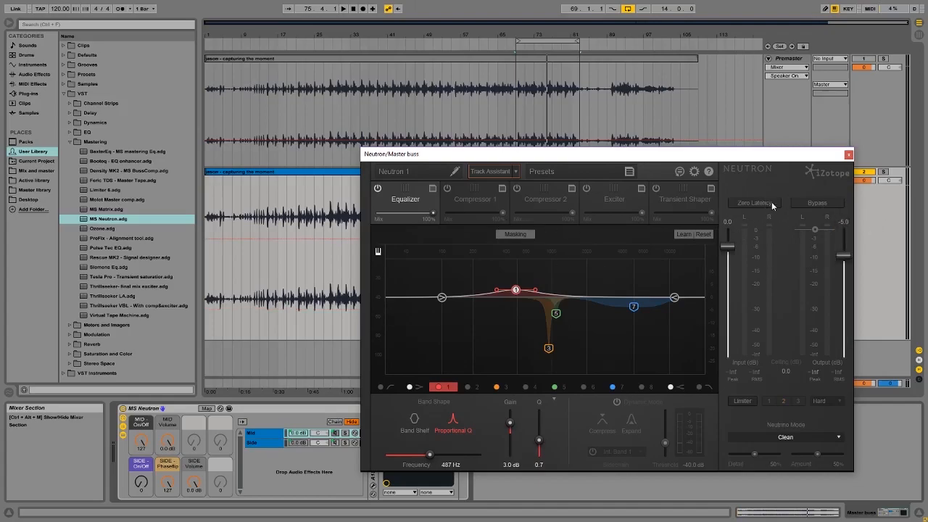
drag(737, 158, 698, 158)
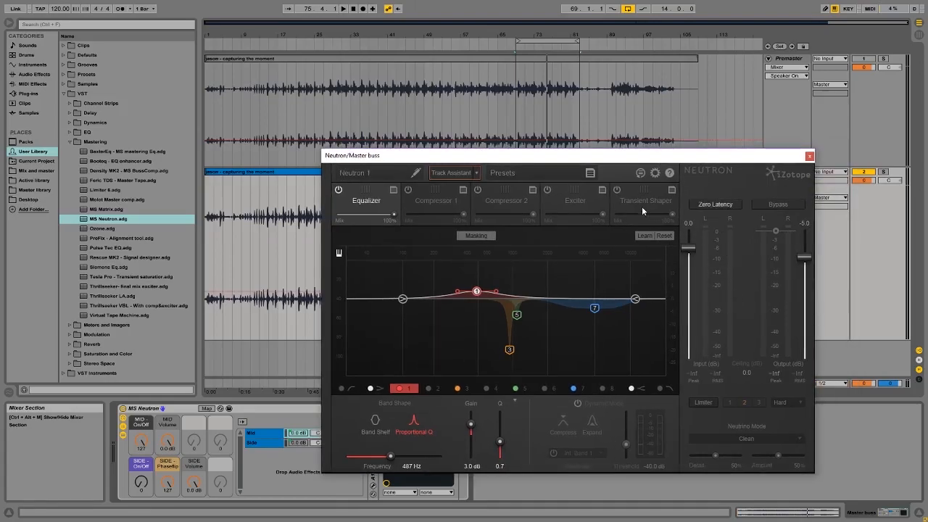
drag(424, 162, 473, 156)
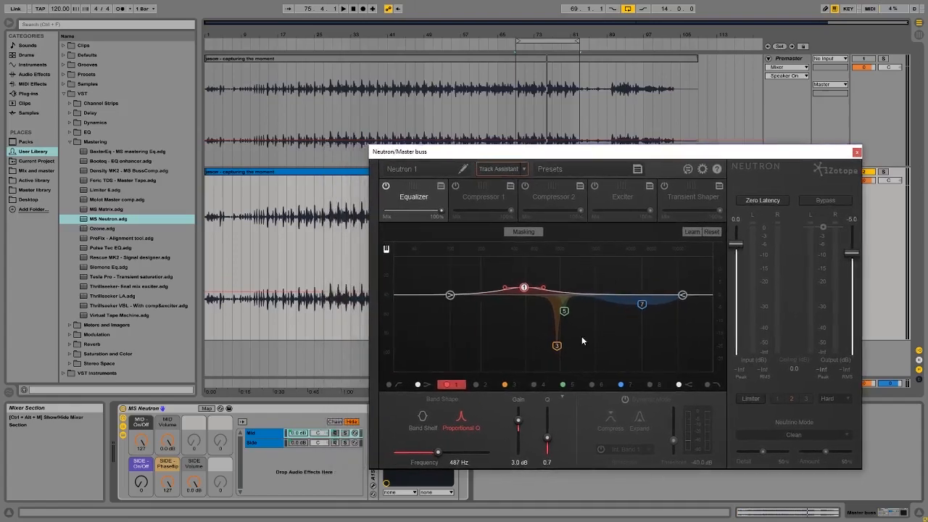
Enable the high-pass filter with a 48 dB slope and set its frequency to 30 Hz
key(space)
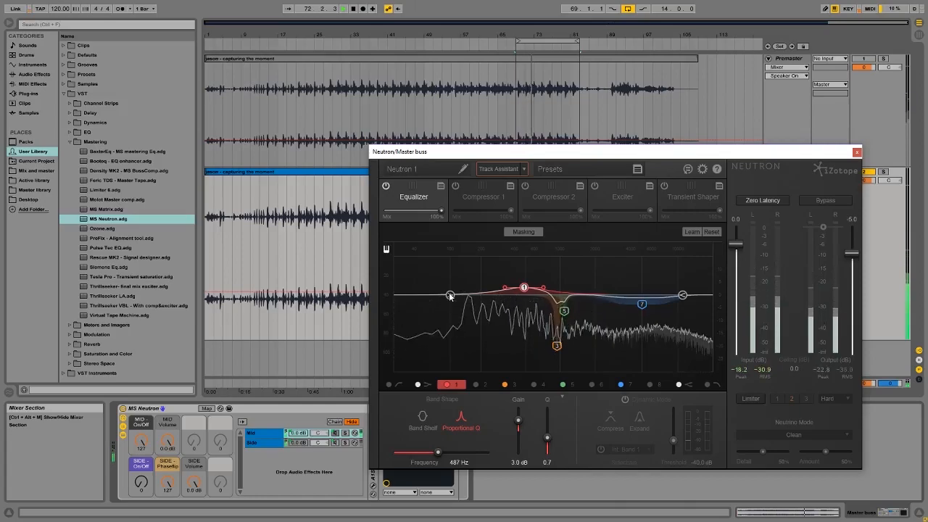
click(394, 386)
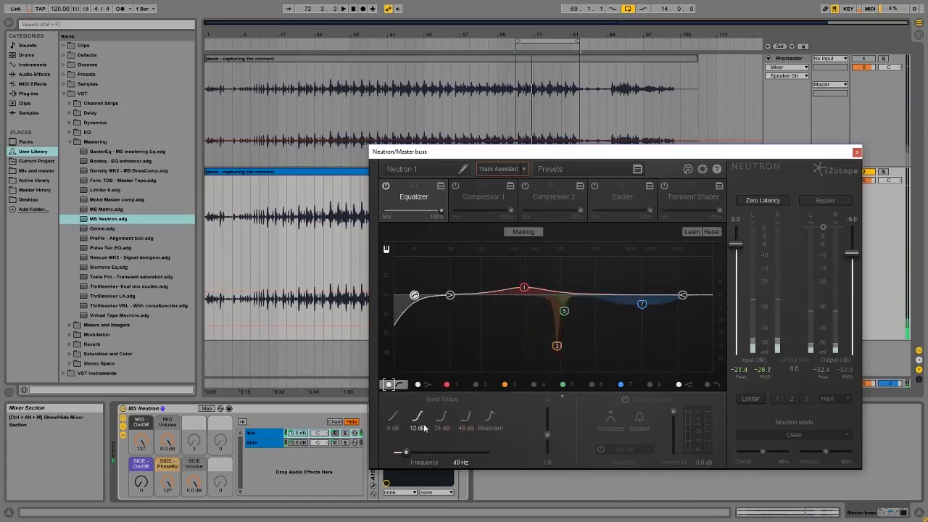
click(467, 419)
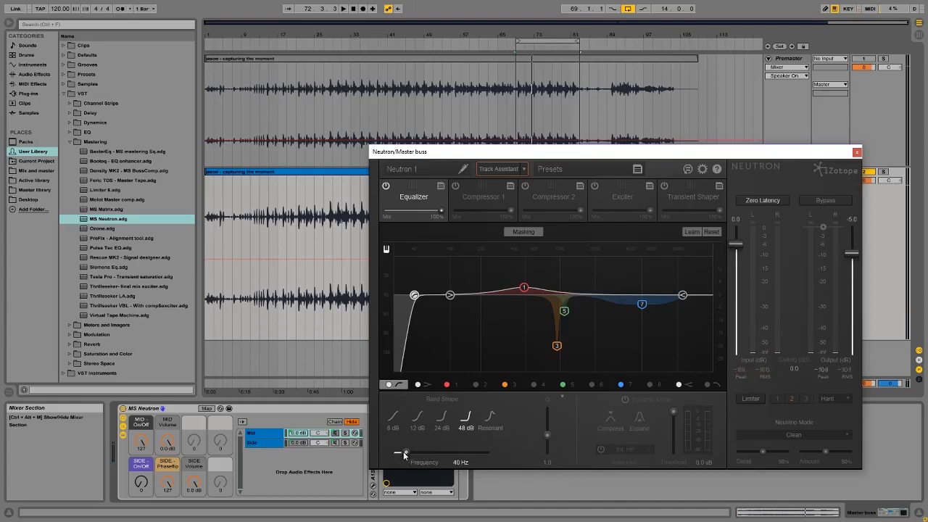
drag(404, 454, 398, 456)
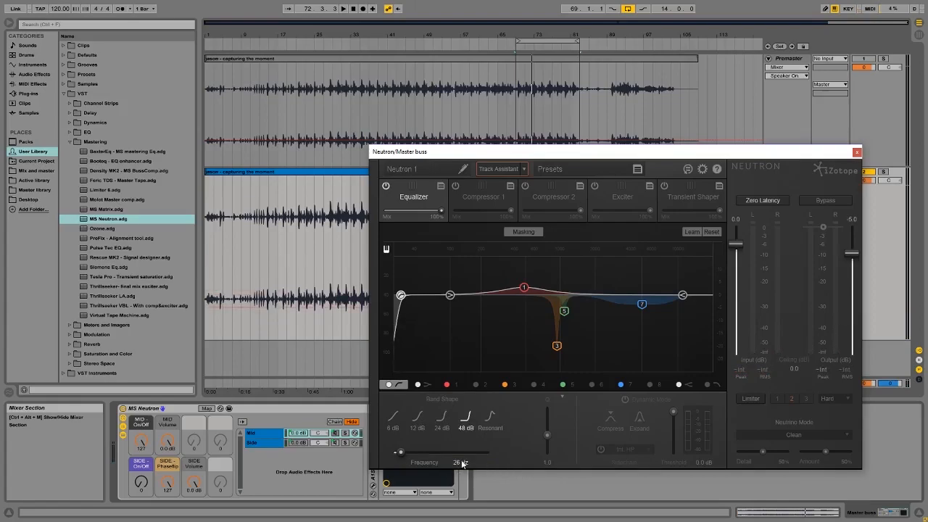
text(30)
key(Return)
Raise the low shelf to about 1.6 dB at 348 Hz while listening to the loop
key(space)
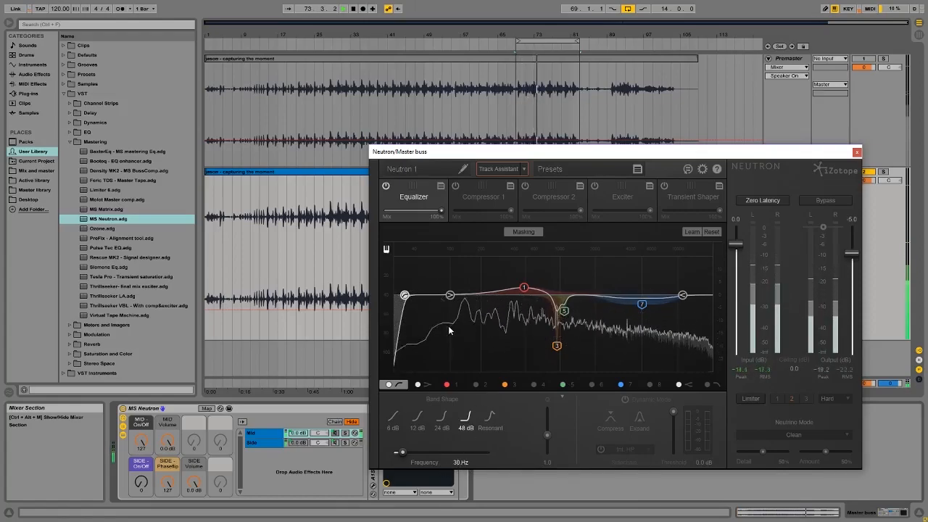
drag(434, 313, 509, 293)
key(space)
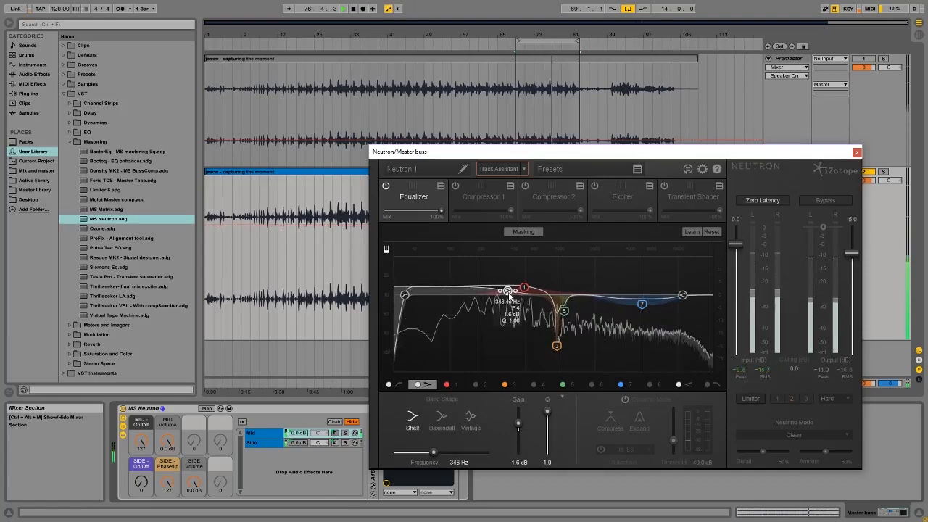
key(space)
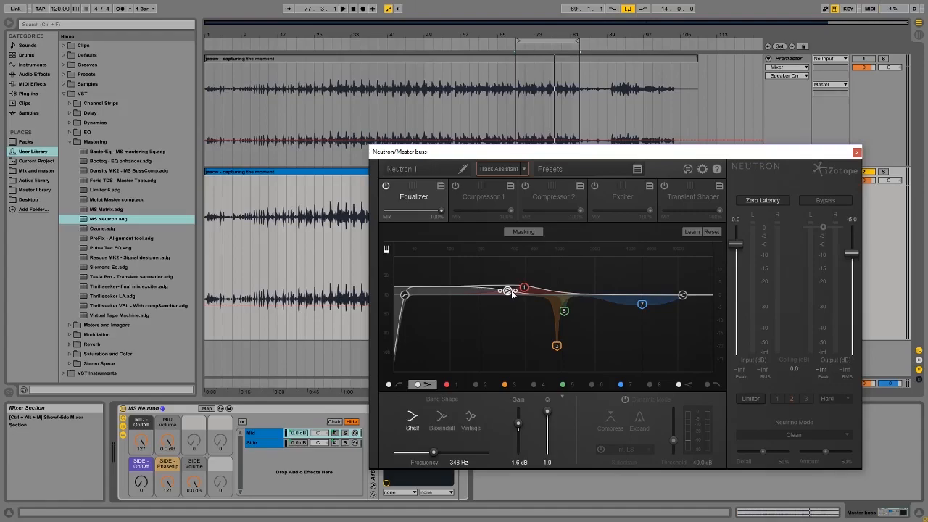
Change the low shelf to the Vintage shape at about 320 Hz, with a 7.0 dB gain and a Q of 0.9
click(471, 420)
drag(509, 294, 499, 290)
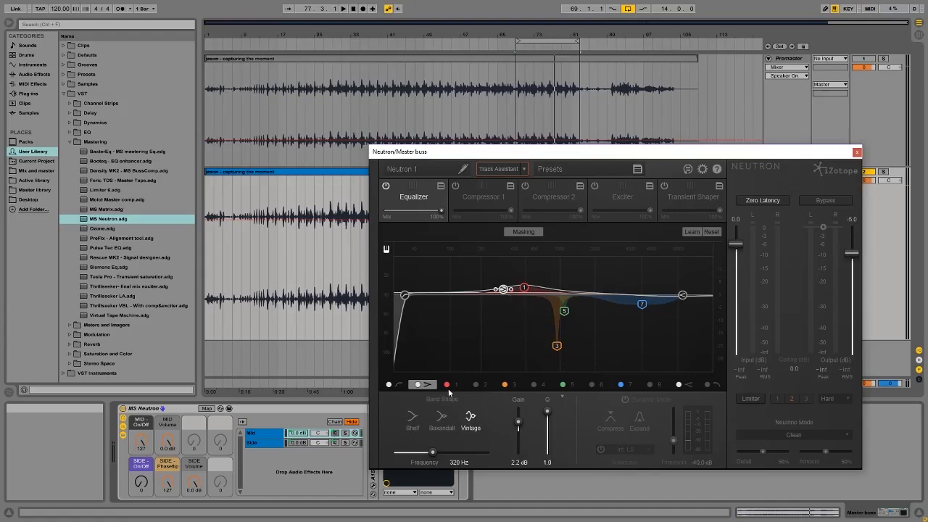
drag(517, 425, 550, 419)
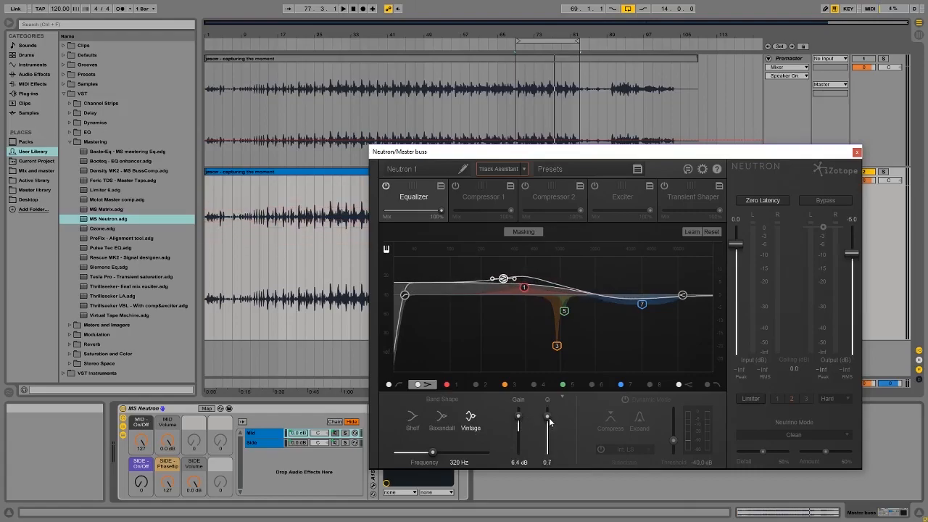
drag(521, 420, 519, 421)
key(space)
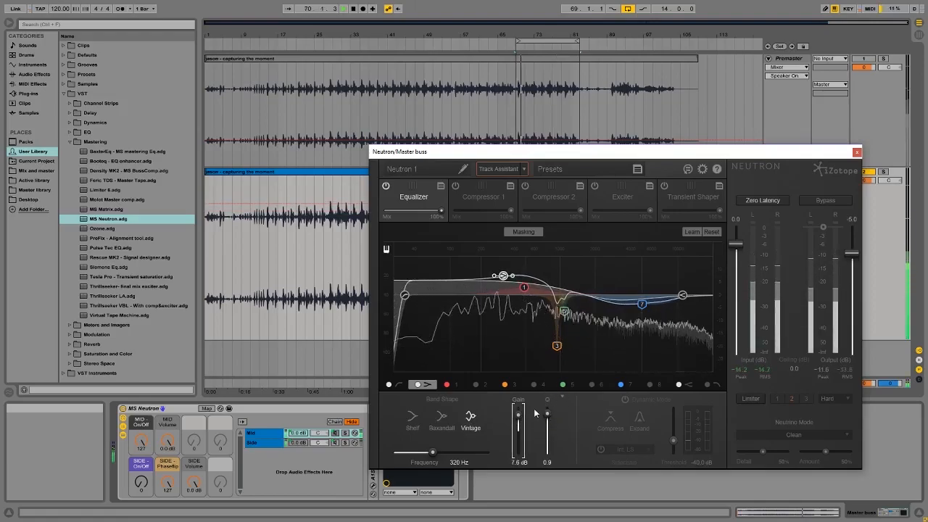
drag(519, 414, 520, 417)
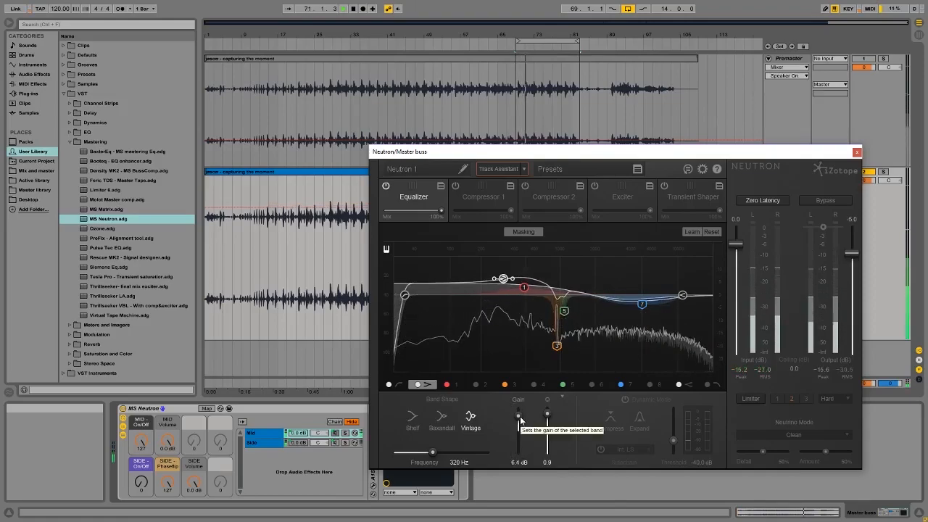
drag(520, 419, 520, 417)
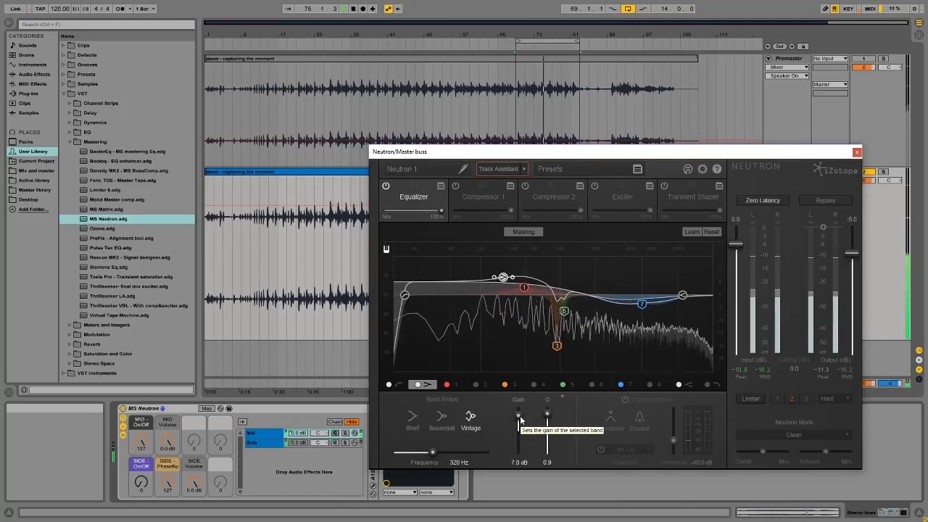
Lower the Vintage low shelf to a 4.6 dB gain at 236 Hz and play the loop
drag(520, 419, 520, 423)
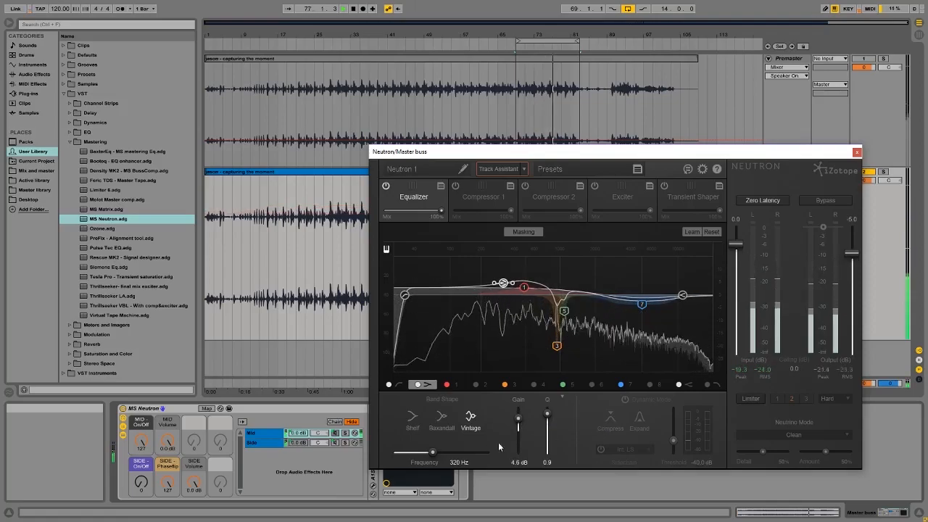
drag(433, 453, 428, 456)
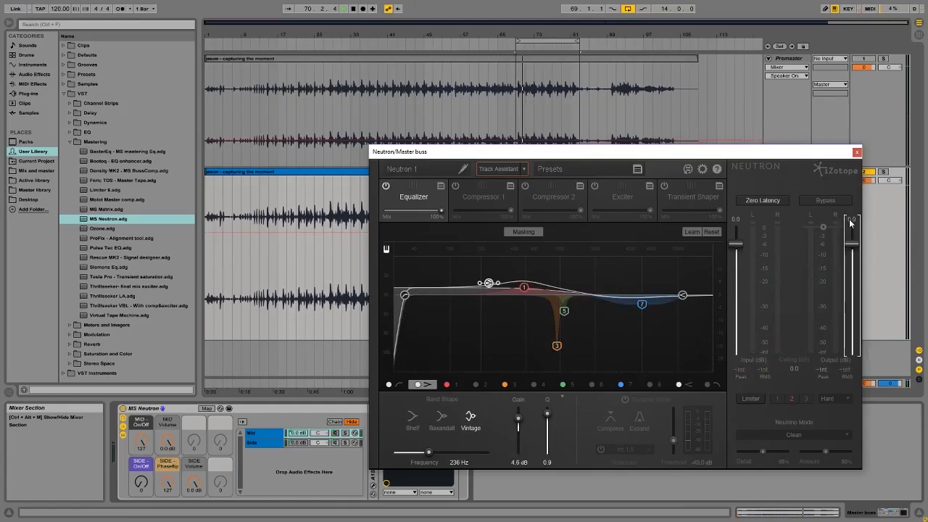
key(space)
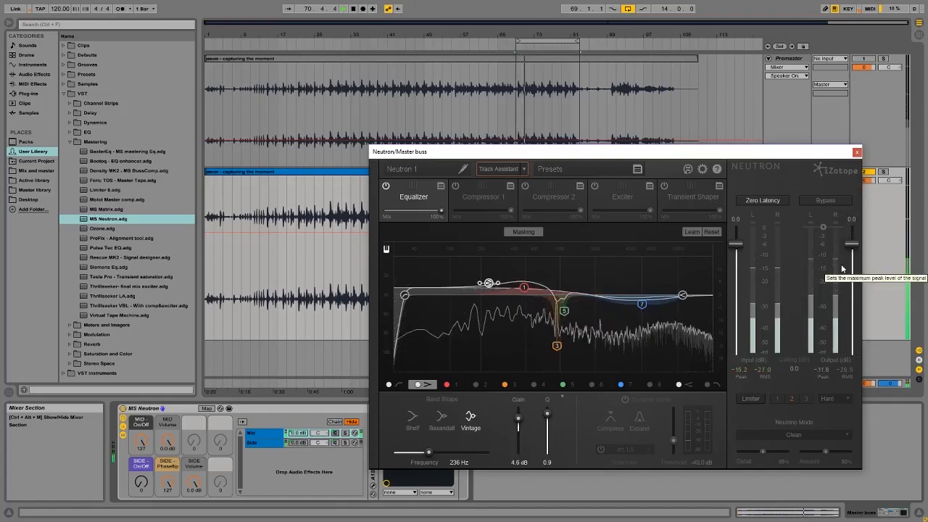
Try an output level of -3 dB in Neutron, settle on -2.5 dB, and stop playback
click(853, 218)
text(-3)
key(Return)
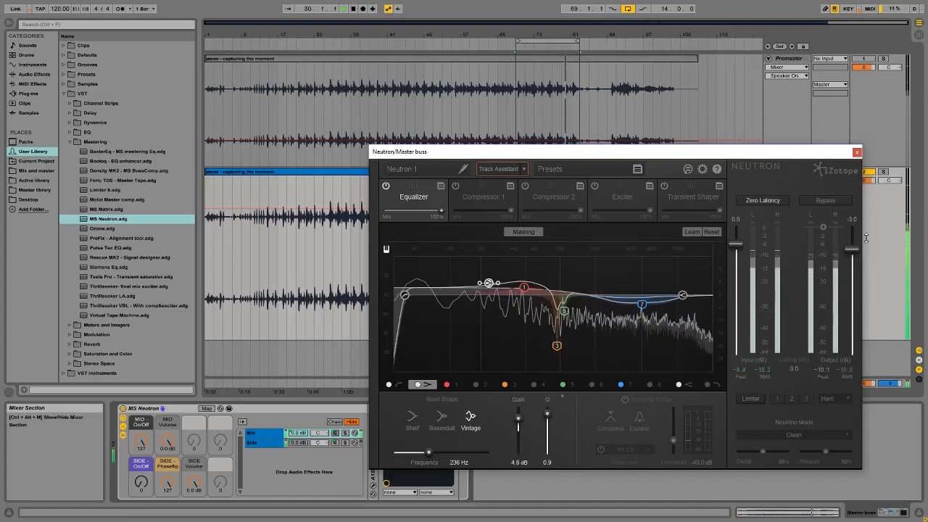
click(851, 219)
text(-2.5)
key(Return)
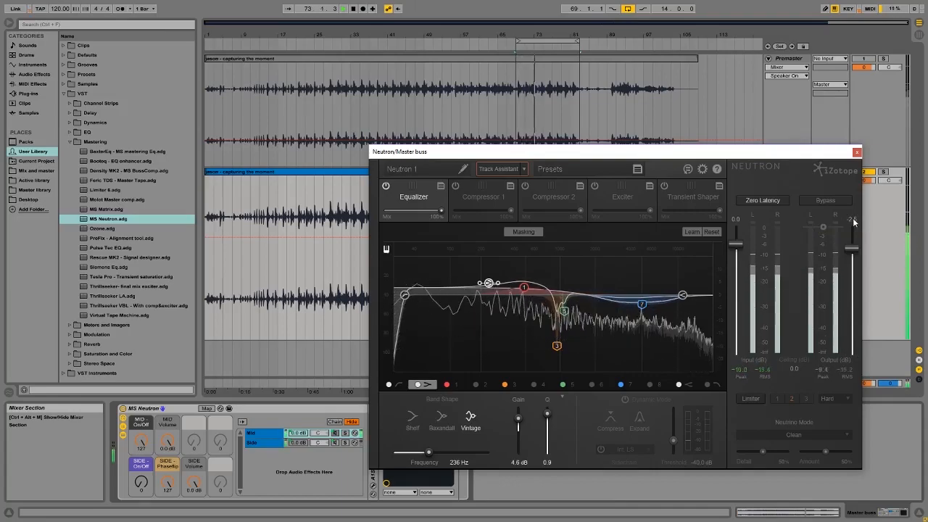
key(space)
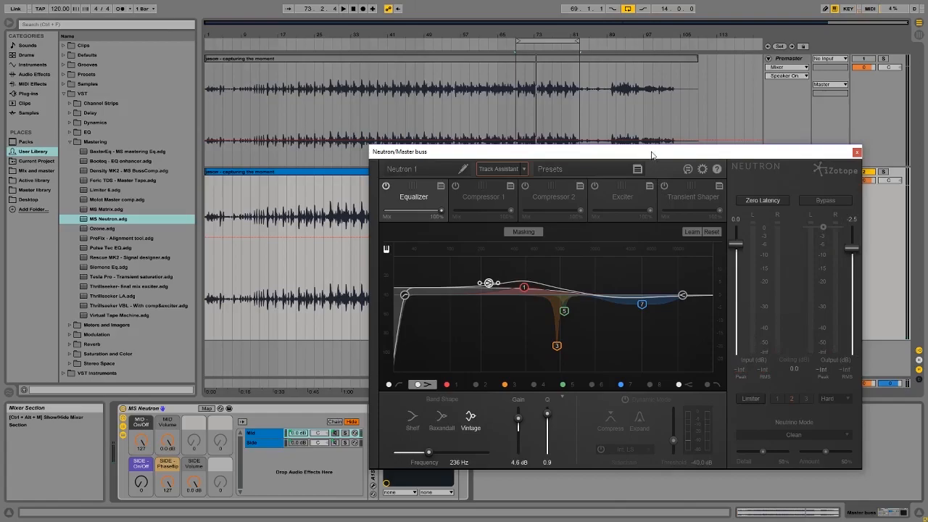
Reposition the plug-in window and lower the high-pass filter's frequency to 25 Hz
drag(618, 152, 587, 155)
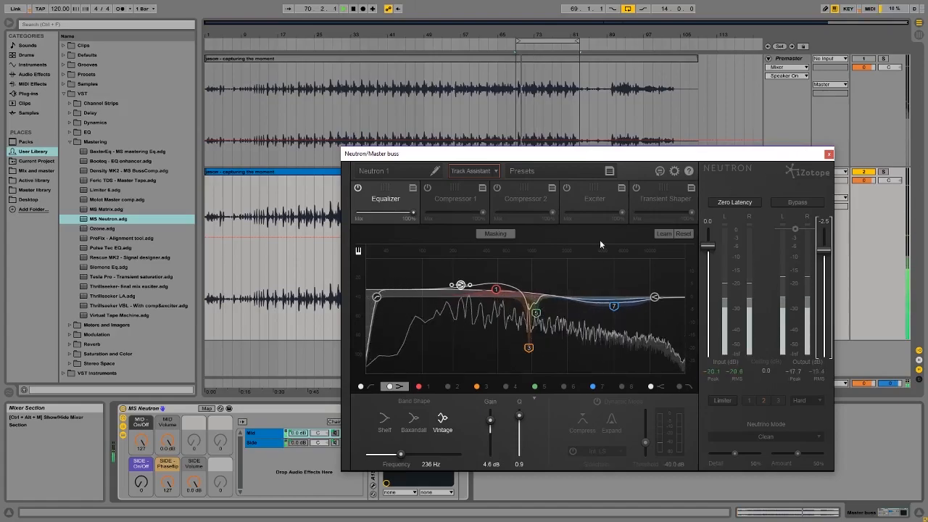
click(377, 298)
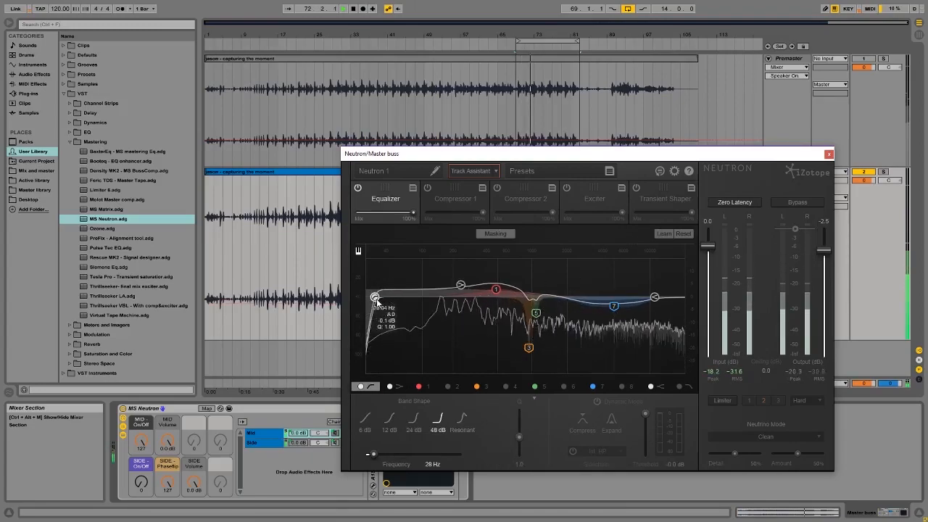
drag(376, 299, 373, 299)
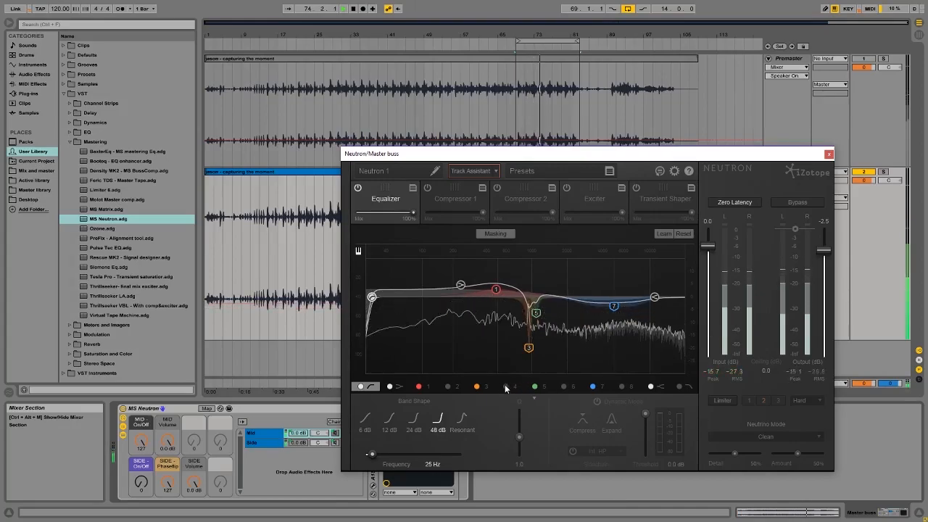
Enable EQ band 2 at 45 Hz with a 3.0 dB gain and set its dynamic mode to Expand with a -67.8 dB threshold
click(448, 386)
drag(481, 297, 392, 283)
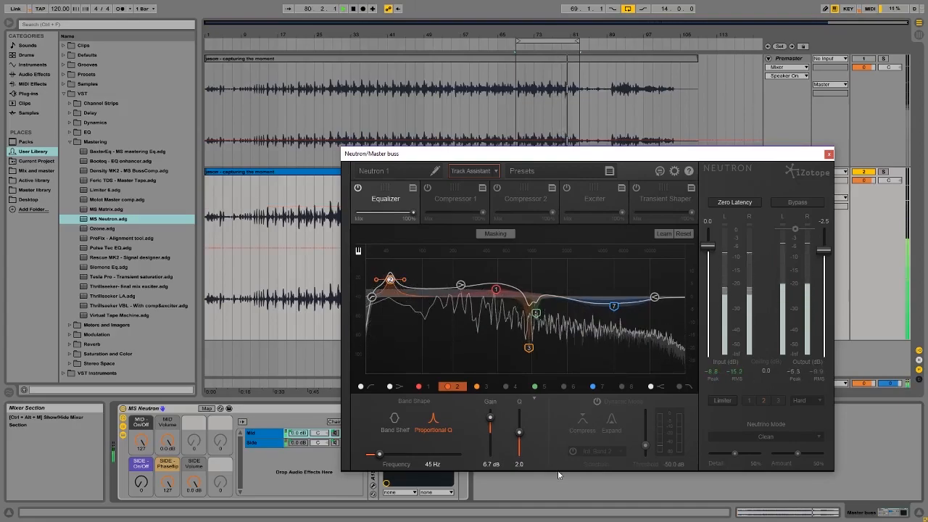
click(598, 402)
click(611, 426)
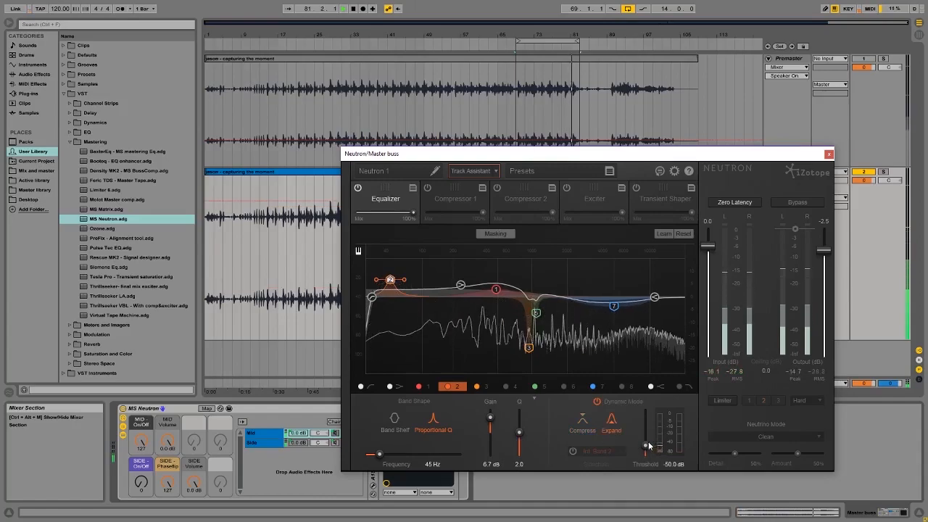
drag(645, 444, 647, 454)
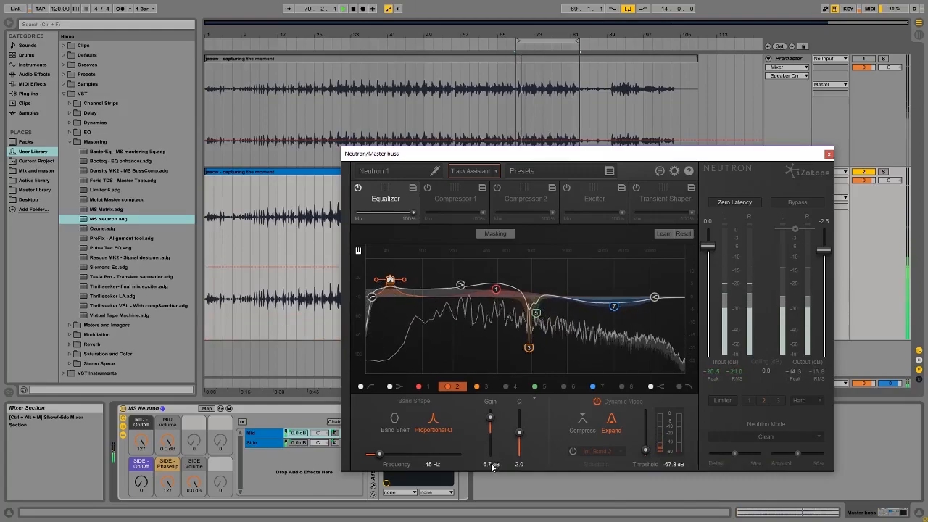
drag(490, 426, 501, 461)
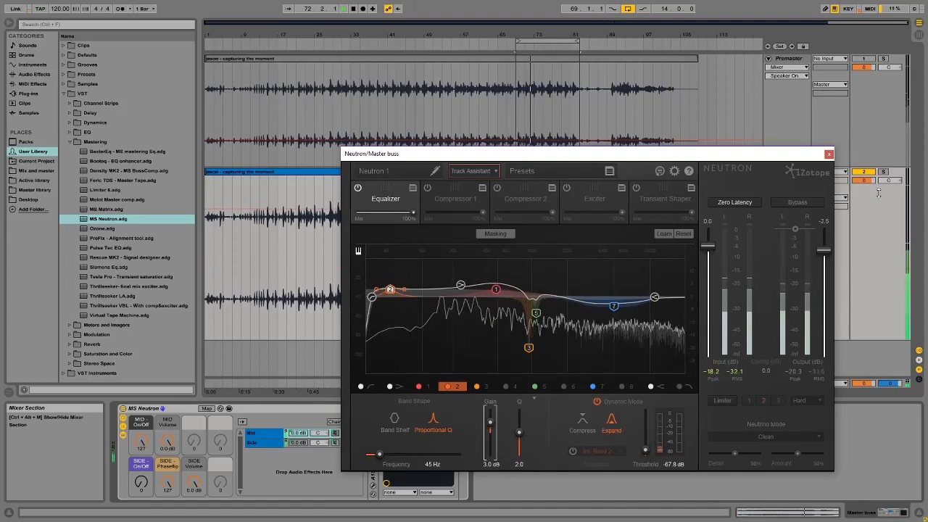
Compare the loop with Neutron bypassed and active, and stop playback
click(795, 204)
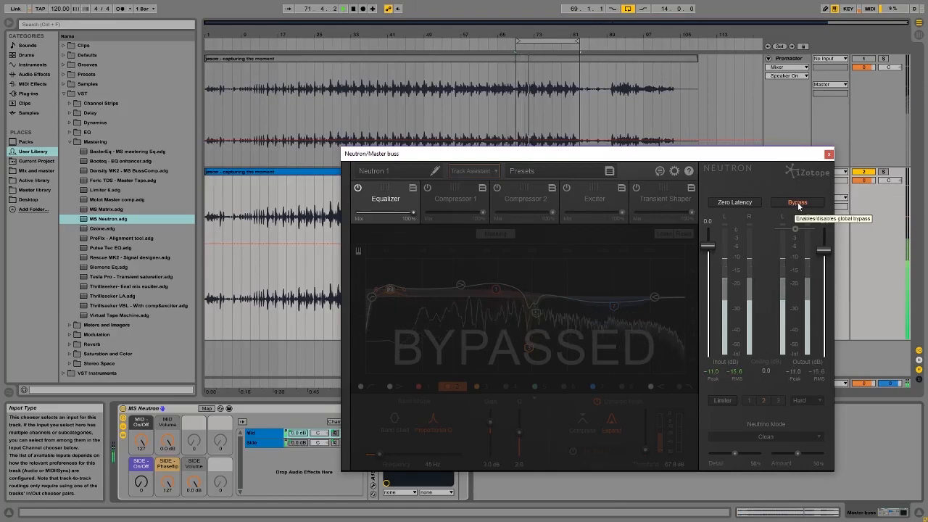
click(799, 205)
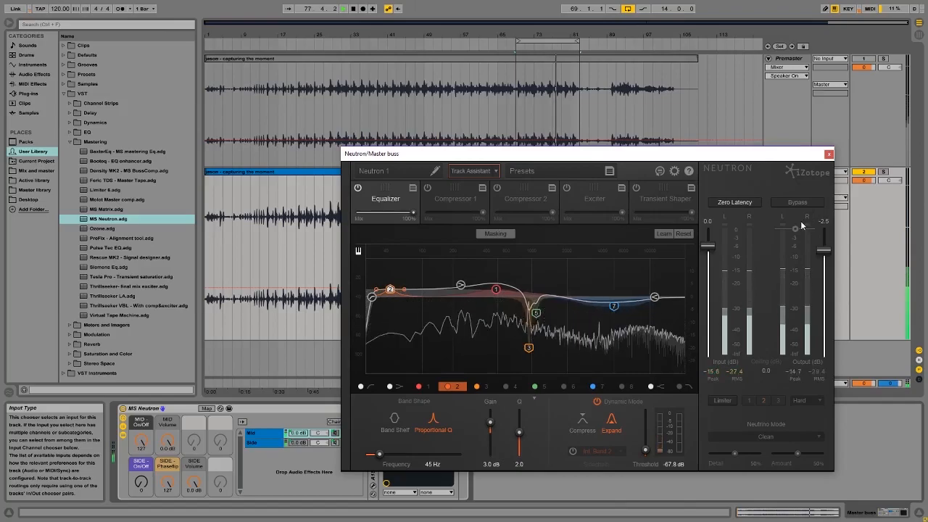
key(space)
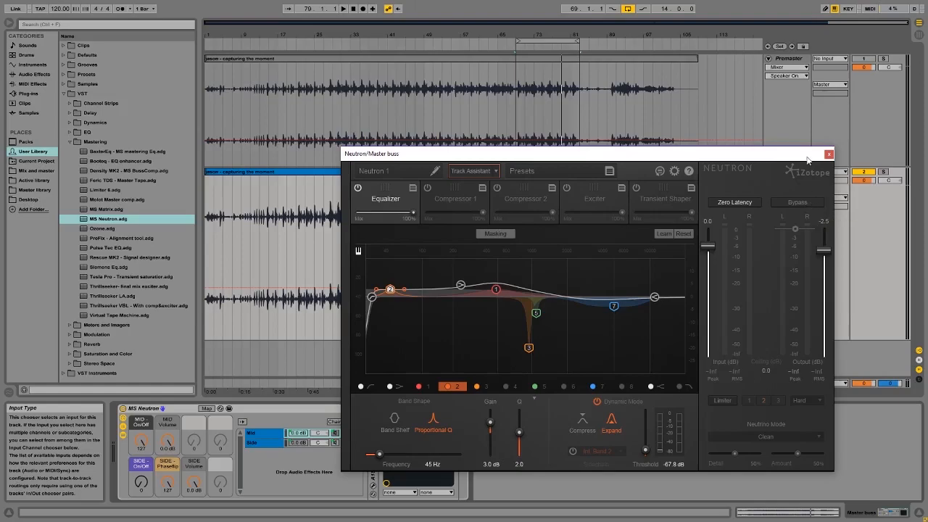
Switch from the Equalizer to the Compressor 1 module and enable it
click(449, 201)
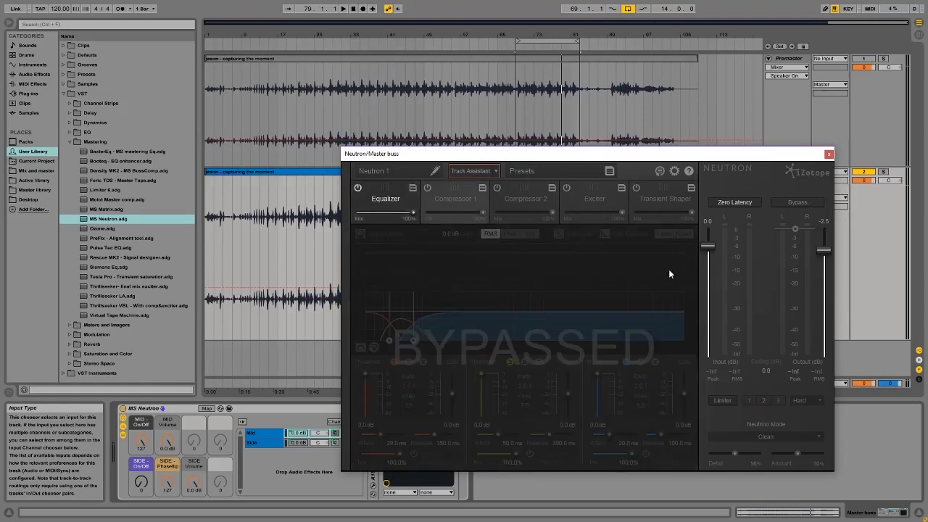
click(383, 206)
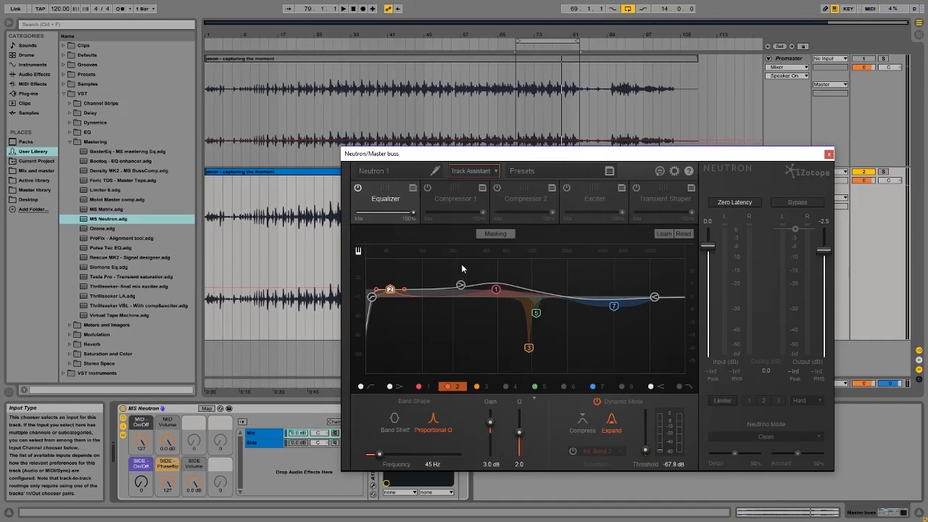
click(461, 199)
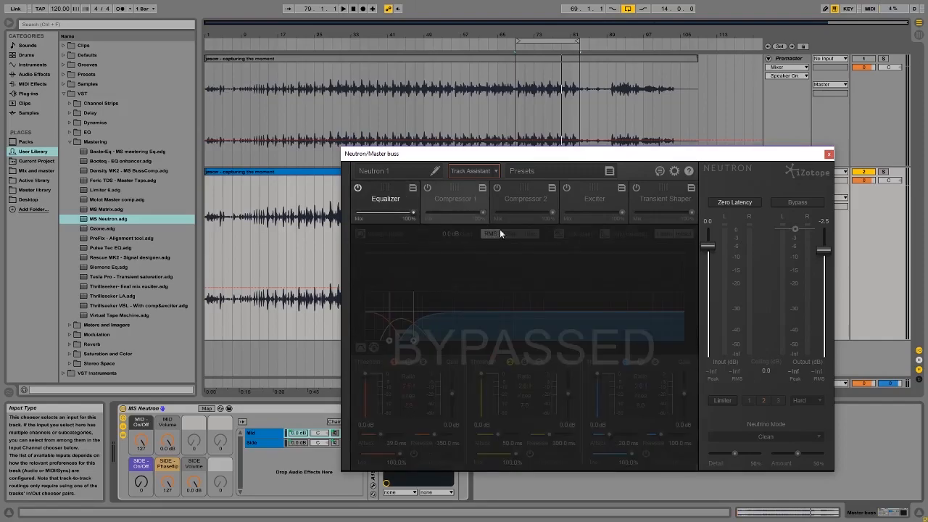
click(428, 188)
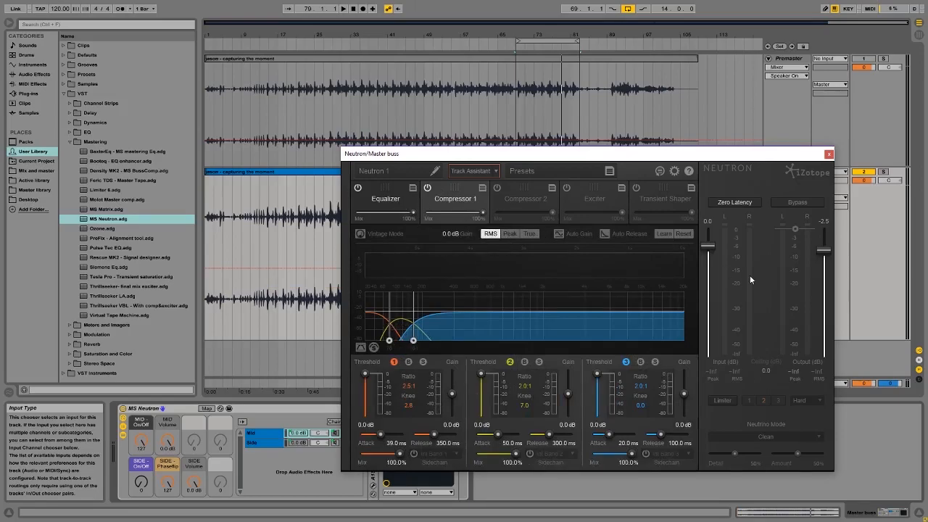
Solo Compressor 1's low band and set its threshold to -18.5 dB while playing the loop
click(424, 362)
key(space)
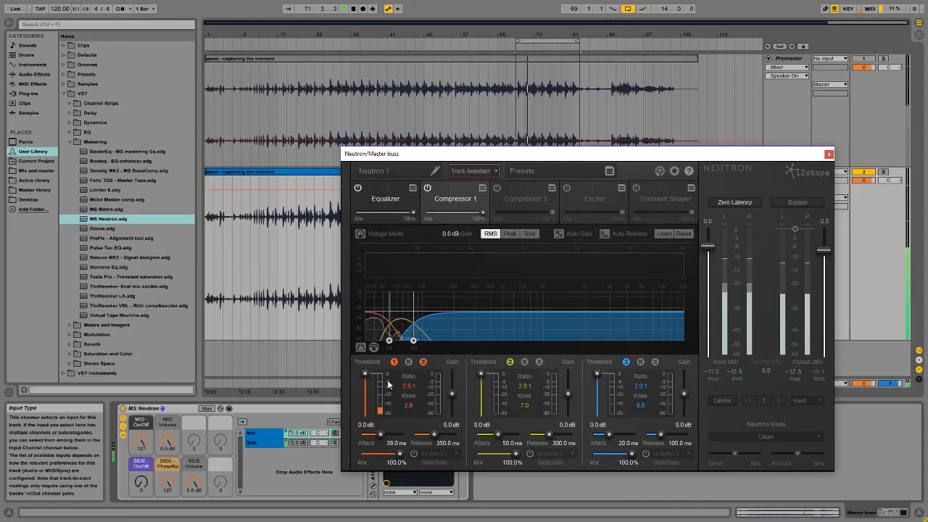
drag(366, 376, 369, 399)
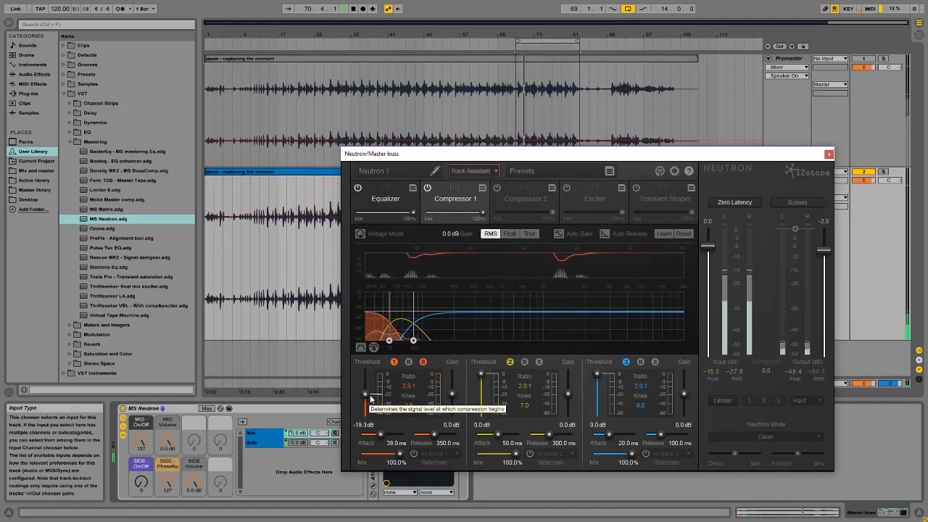
drag(370, 399, 370, 398)
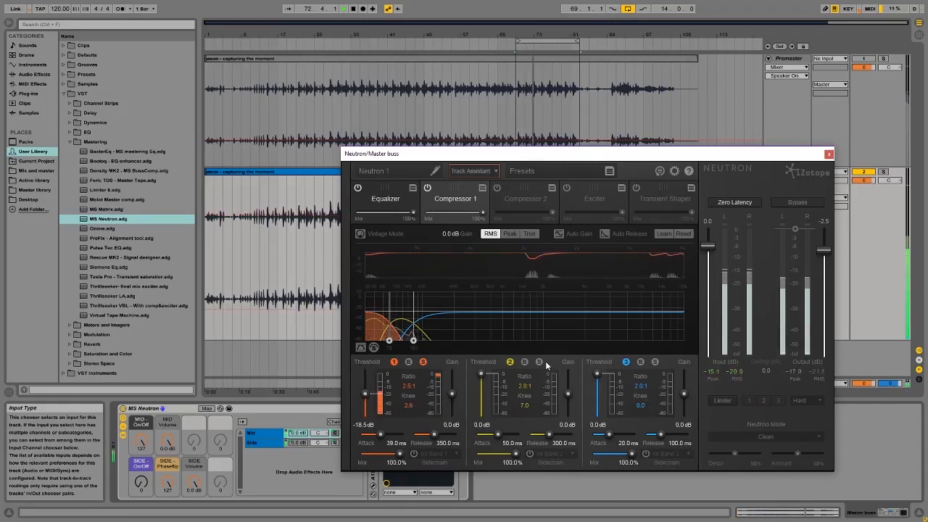
Set Compressor 1's middle band threshold to -25.3 dB and the high band's mix to 0%, playing the loop without soloed bands
drag(480, 375, 482, 401)
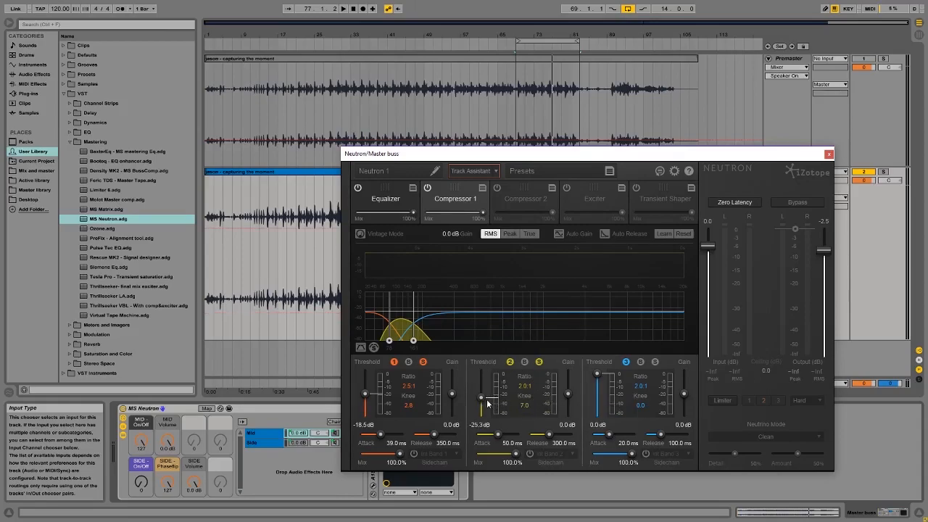
key(space)
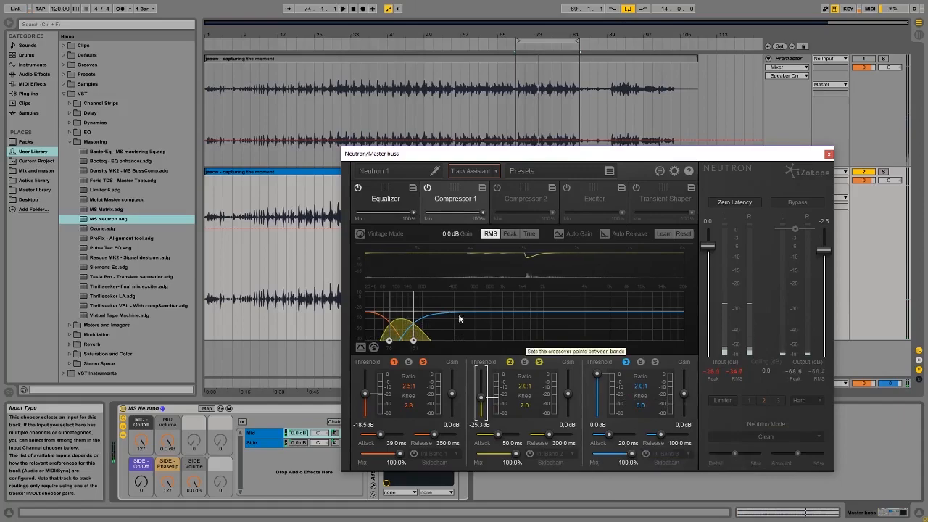
drag(631, 454, 629, 455)
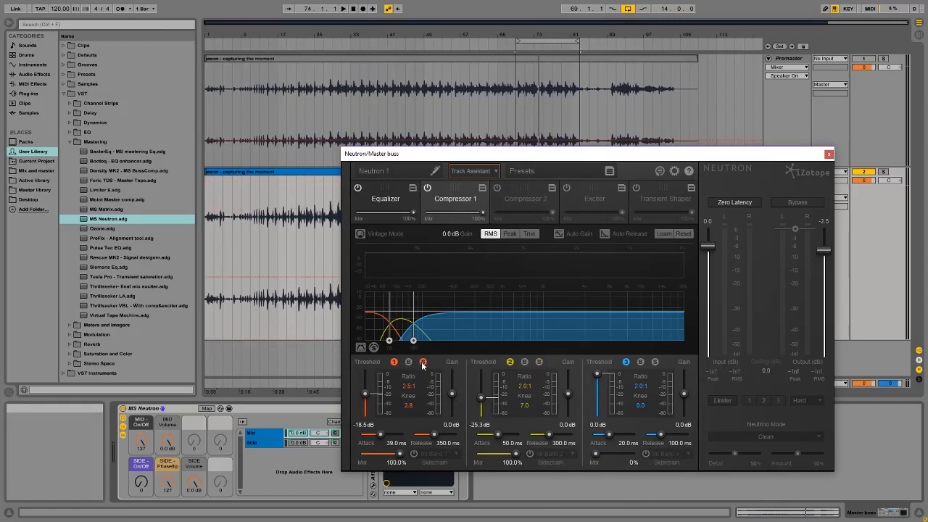
key(space)
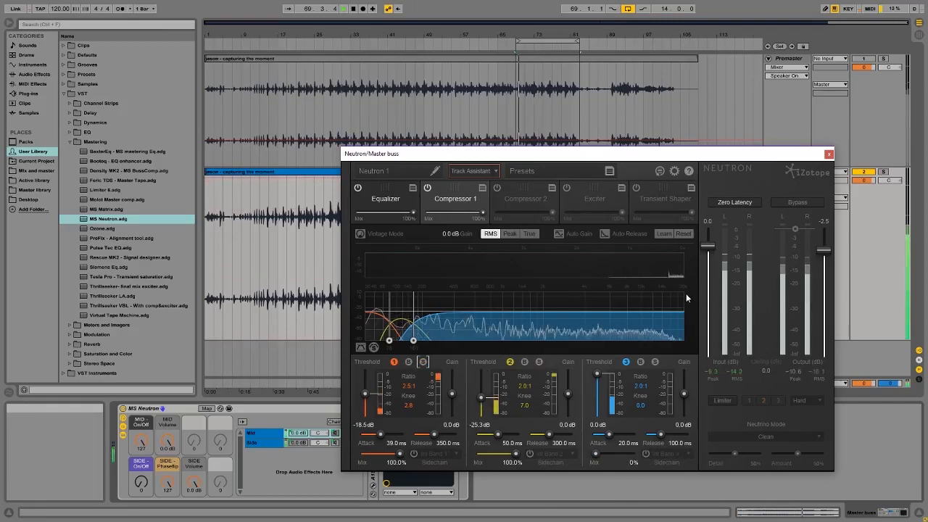
Review the Equalizer and Compressor 1 settings during playback and compare the sound with Neutron bypassed and active
click(391, 200)
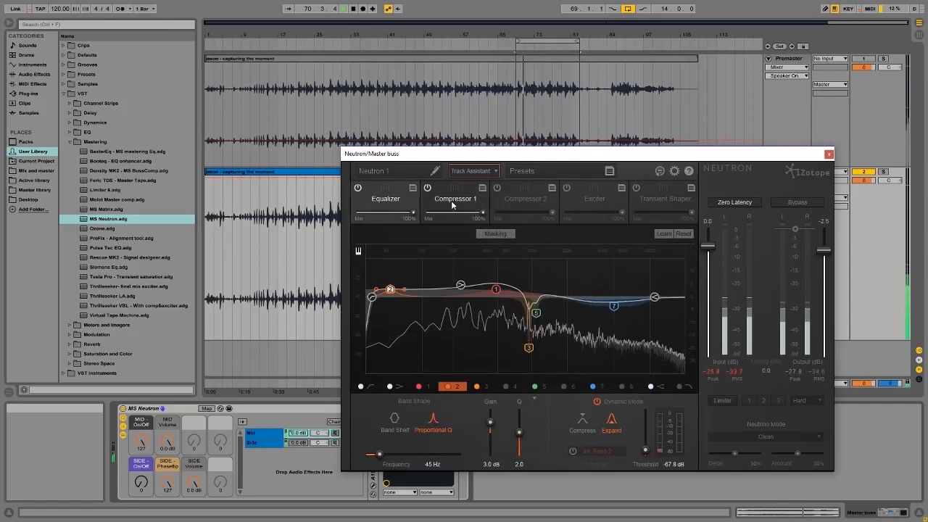
click(452, 203)
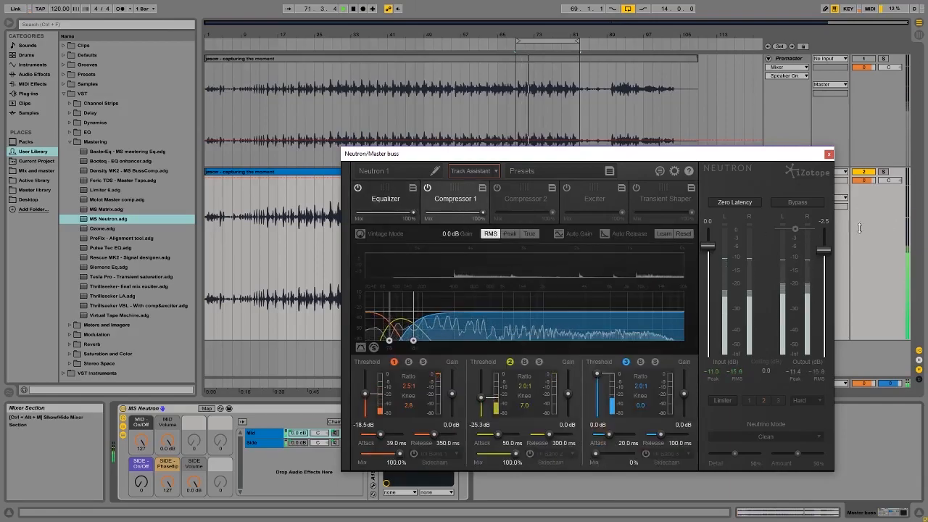
click(798, 203)
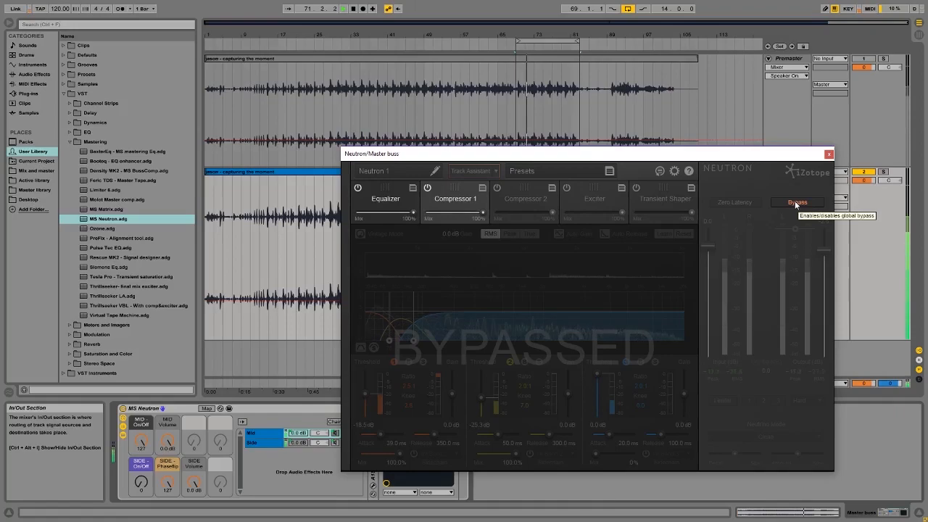
click(797, 203)
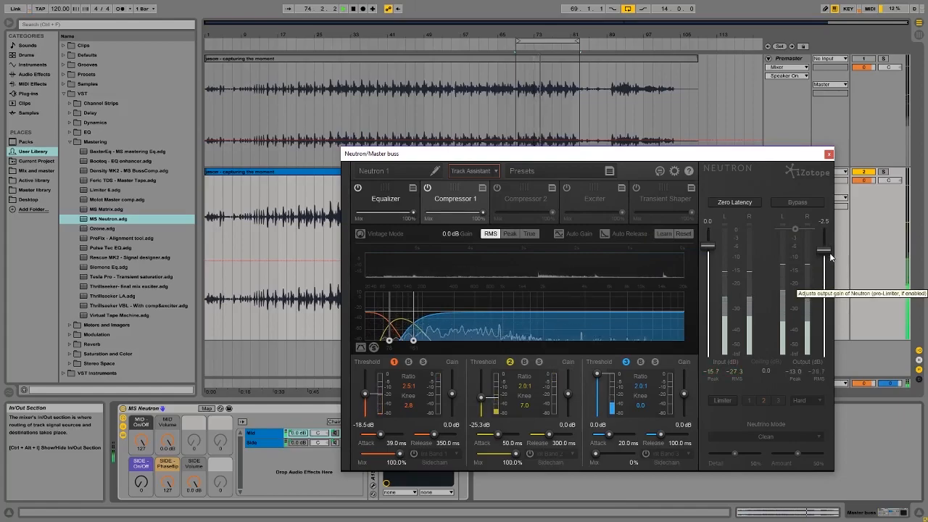
key(space)
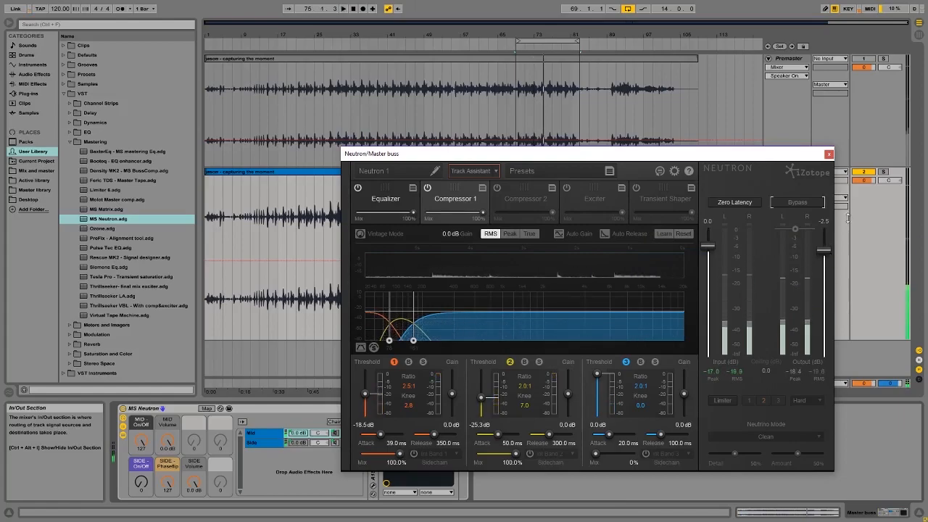
Raise Neutron's output level to -1.9 dB while listening to the loop
click(403, 203)
click(485, 214)
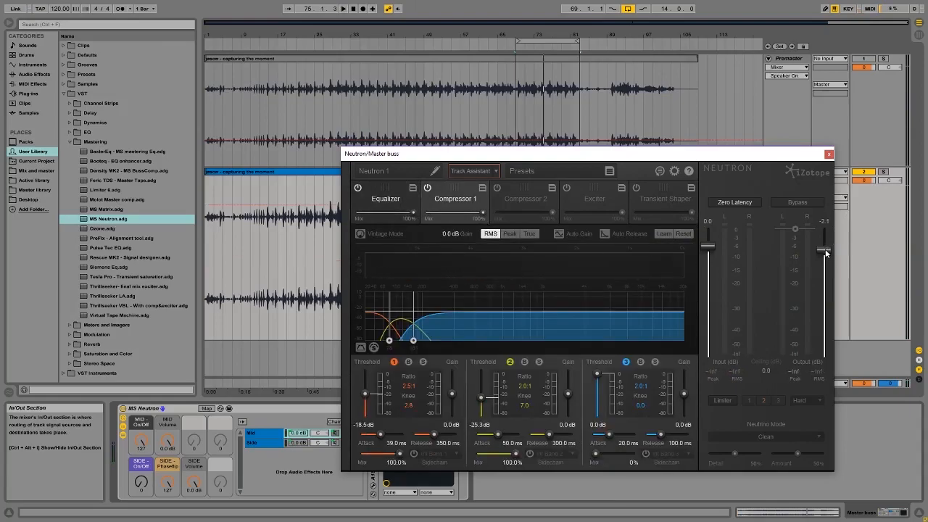
key(space)
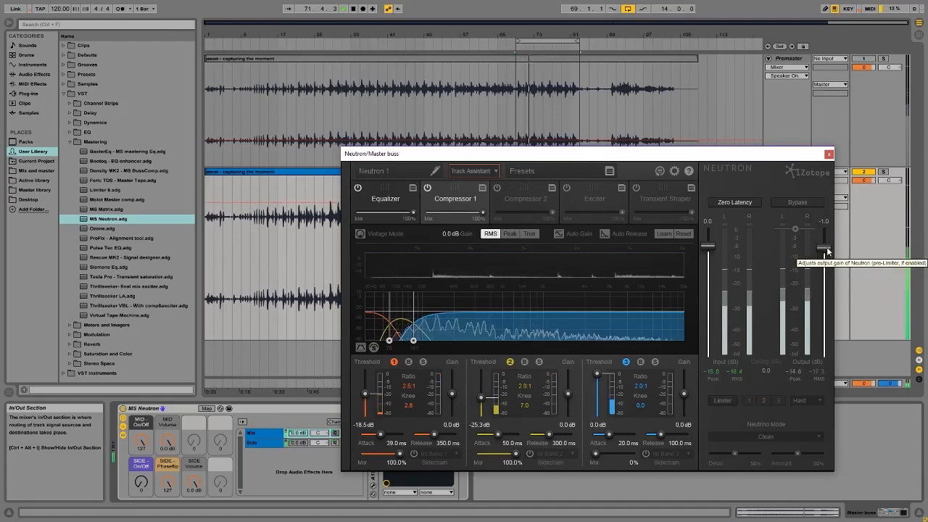
drag(829, 252, 829, 254)
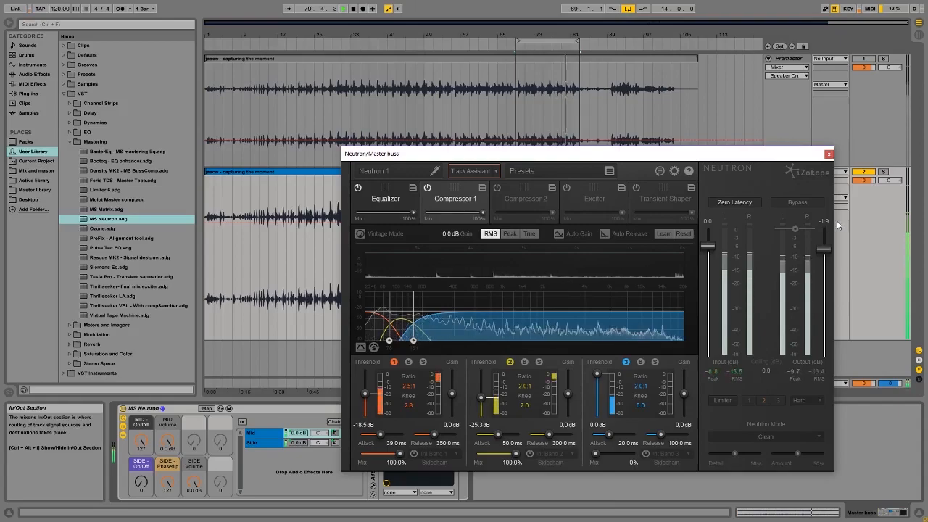
Show Neutron's Equalizer and compare the playing loop with the plug-in bypassed and active
click(388, 199)
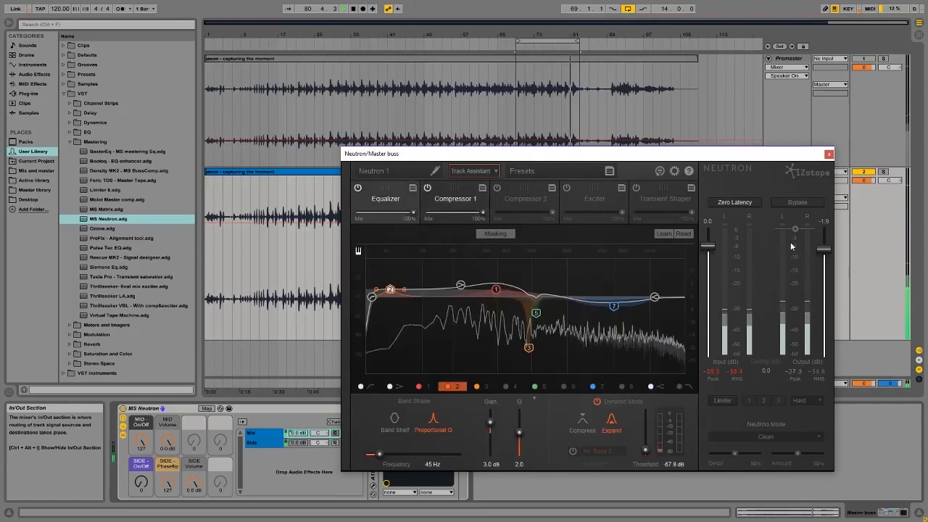
click(801, 204)
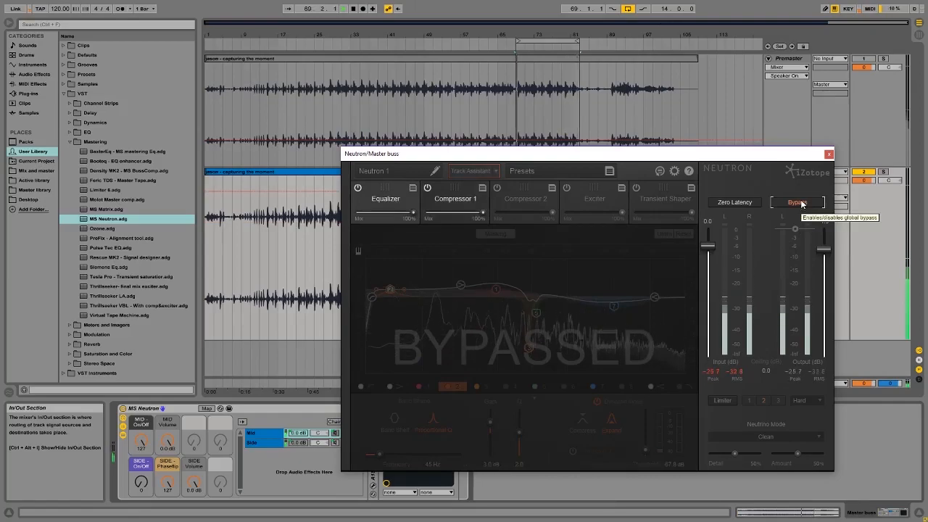
click(801, 203)
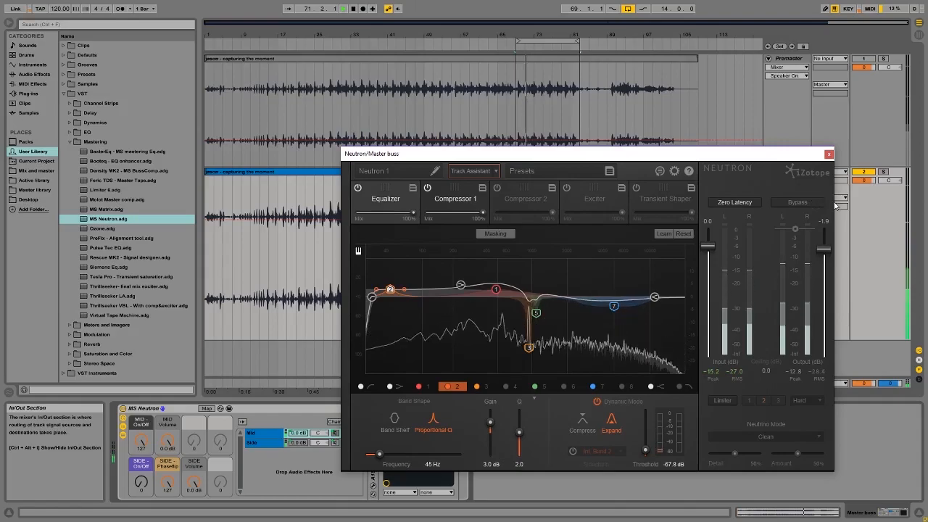
Close the Neutron window, set the MS Neutron rack's SIDE On/Off macro to 127 and play the loop
click(829, 154)
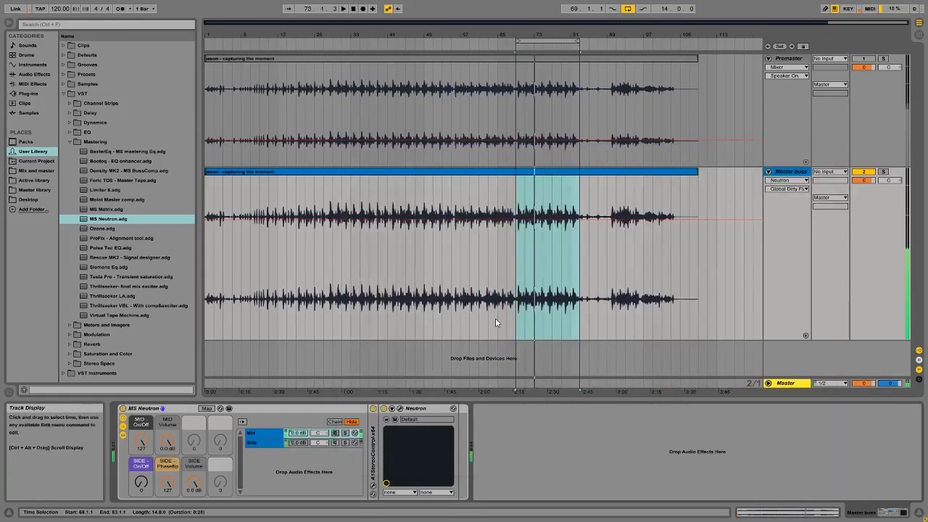
click(141, 483)
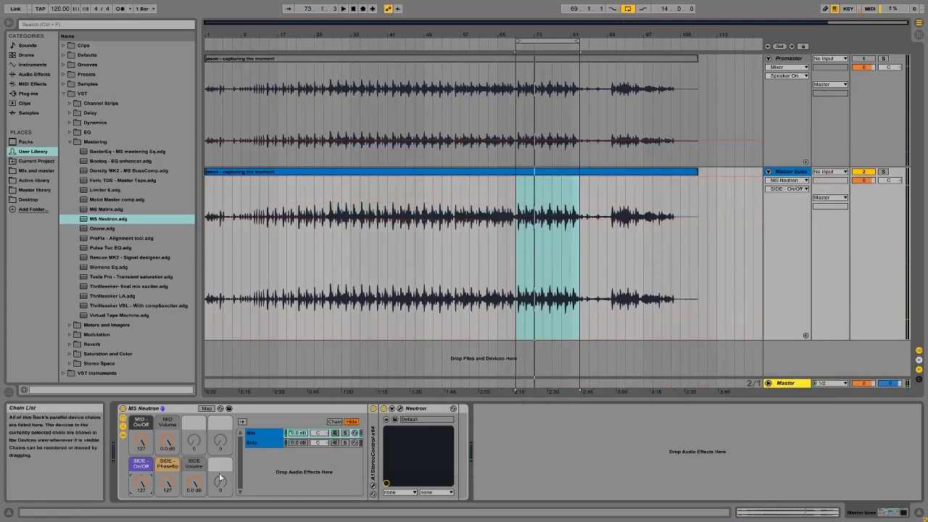
key(space)
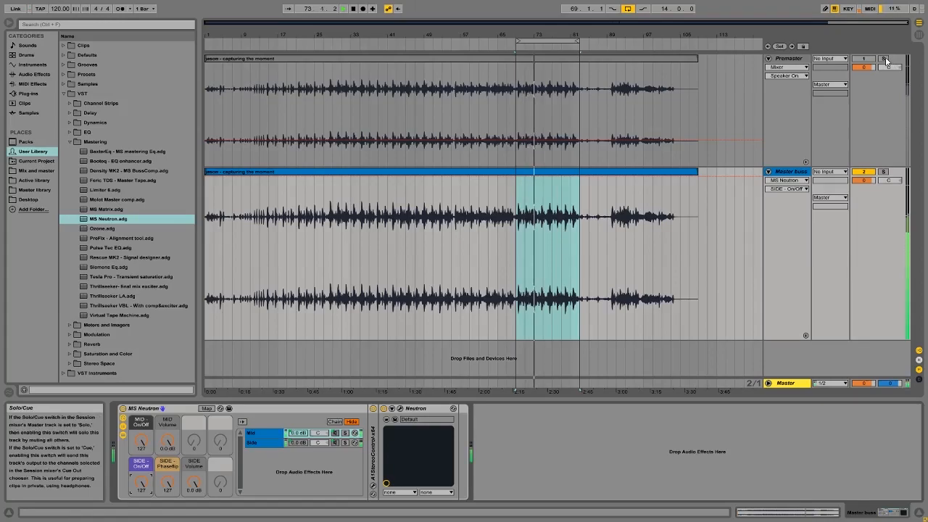
Compare the unprocessed Premaster with the Master buss by repeatedly soloing and unsoloing the Premaster track during loop playback
click(886, 60)
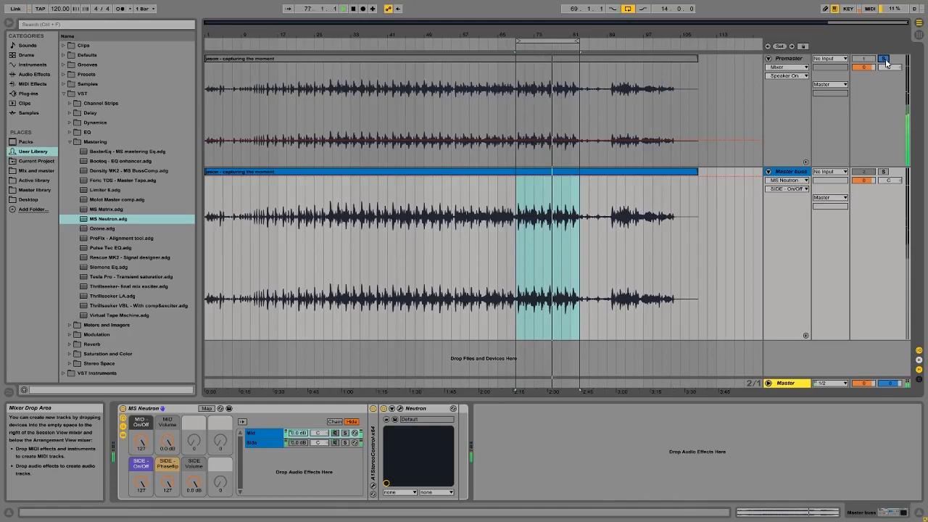
click(884, 58)
click(885, 59)
key(space)
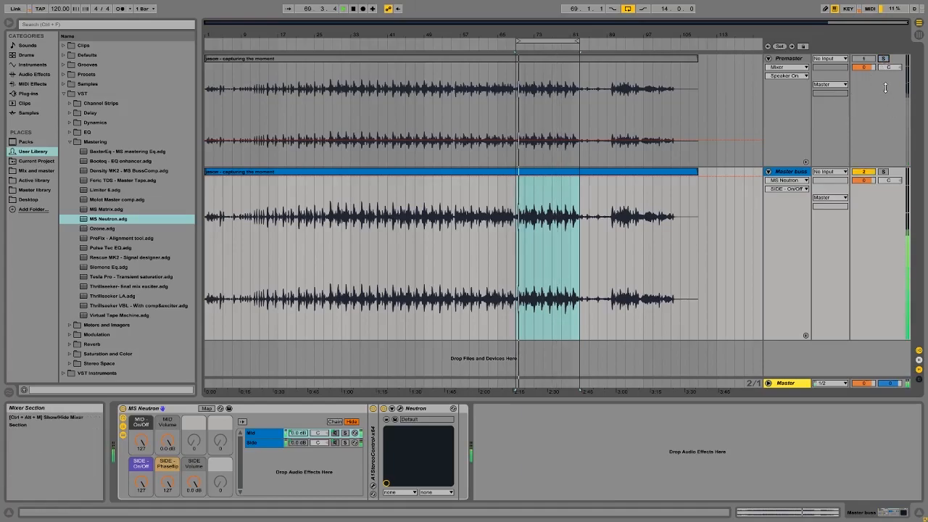
click(884, 59)
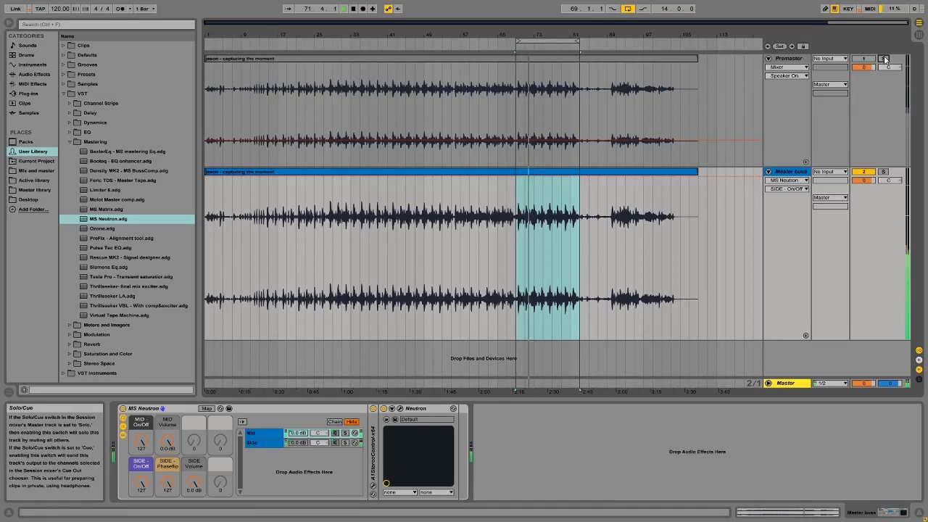
click(884, 59)
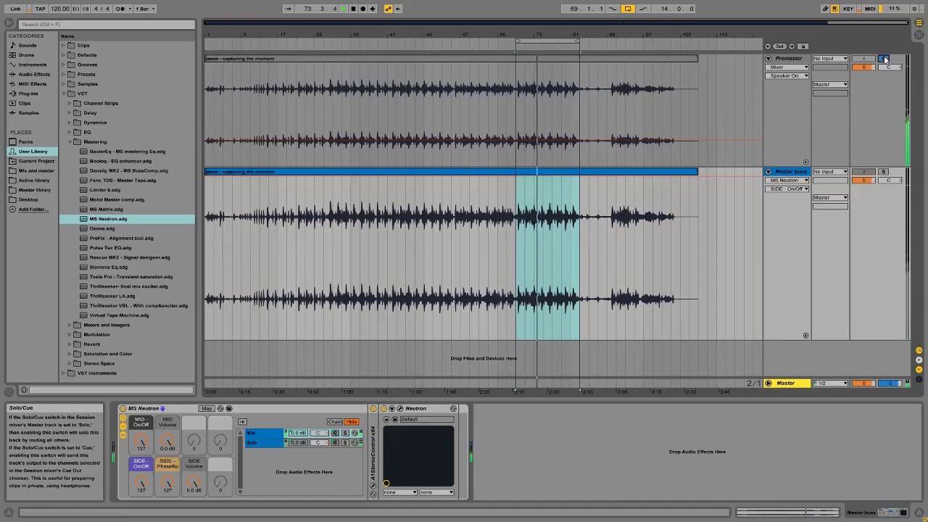
click(884, 59)
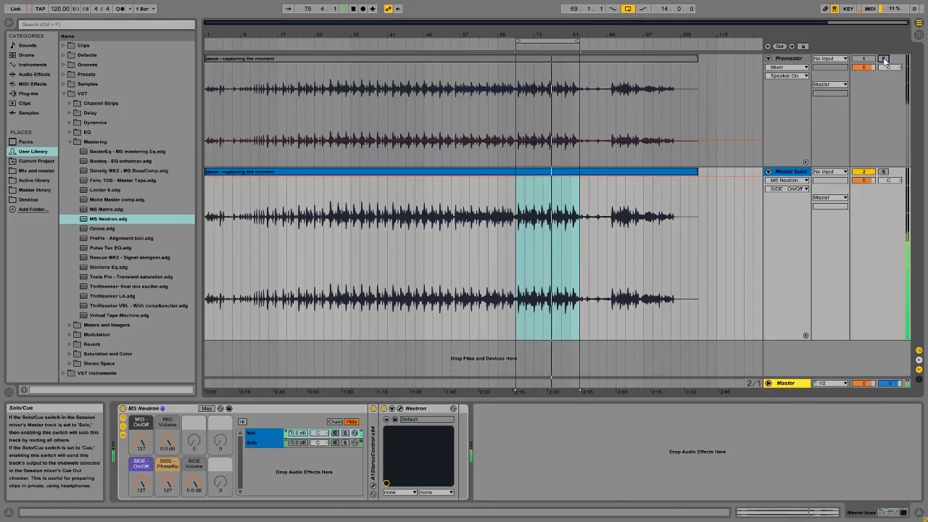
click(885, 59)
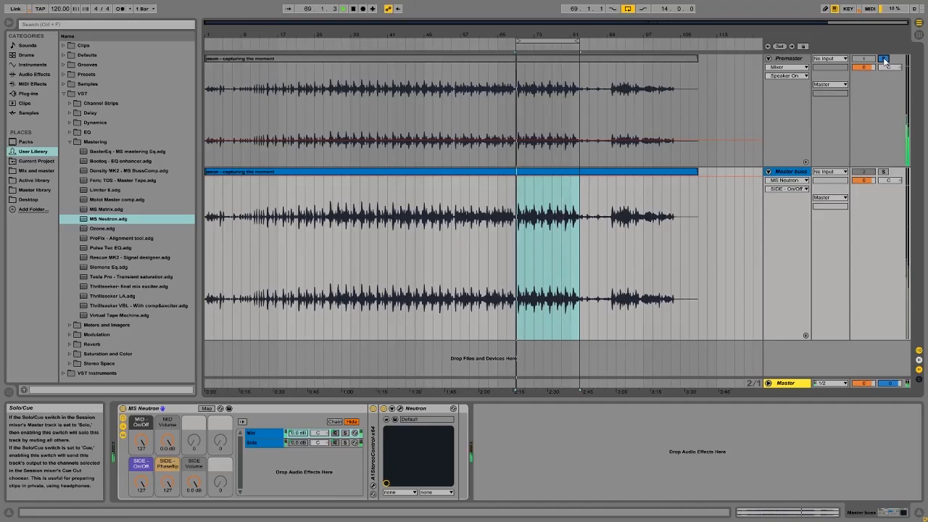
click(885, 60)
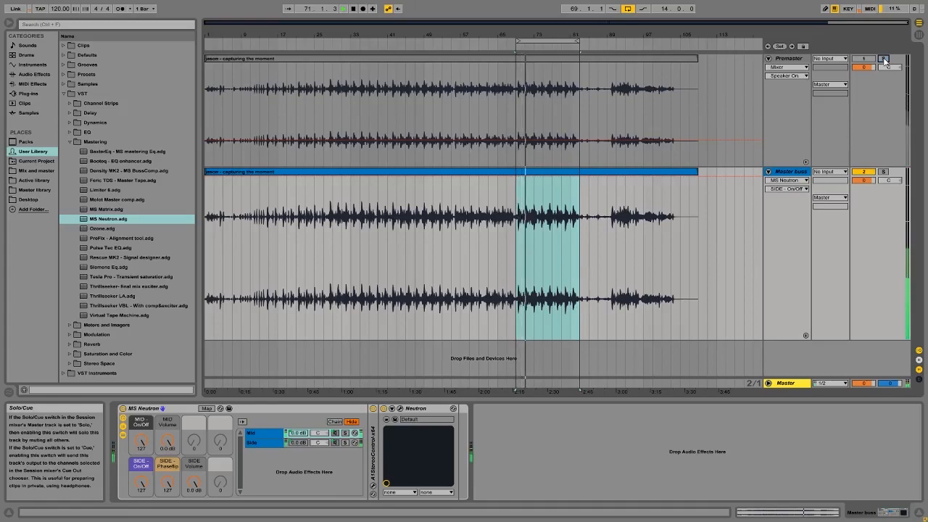
click(885, 59)
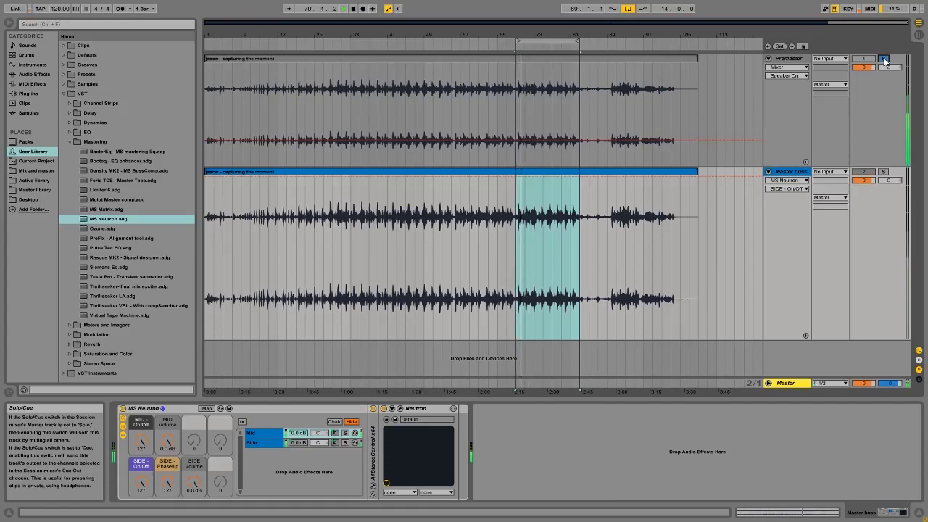
click(885, 60)
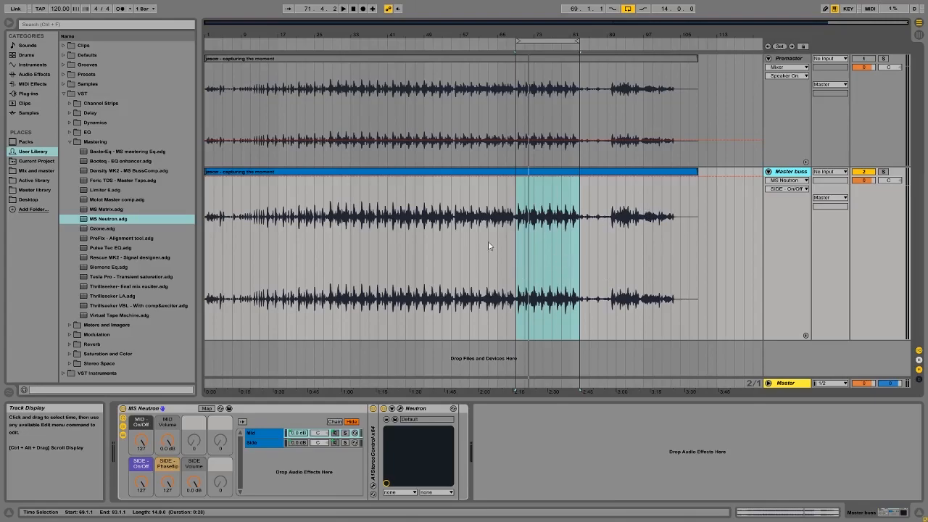
Switch to VoiceMeeter to view its input mixer, and minimize it to return to Ableton Live
key(alt+Tab)
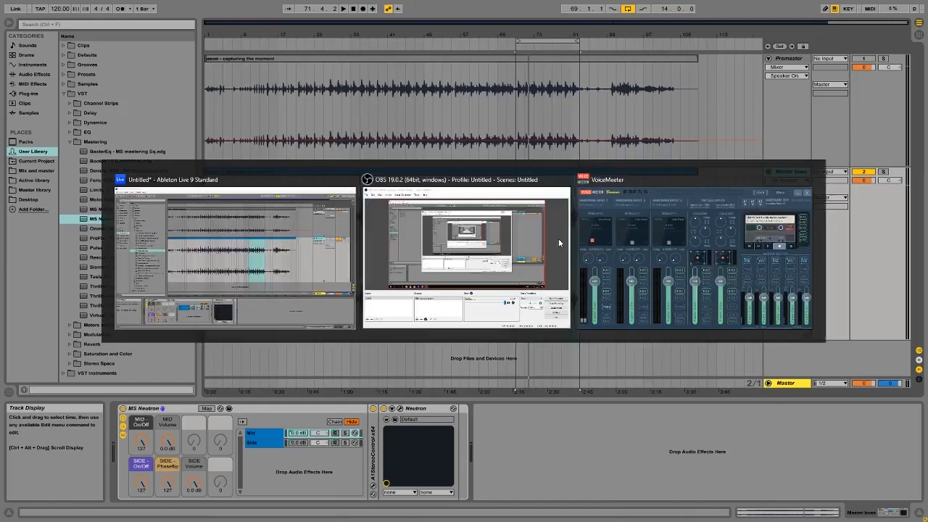
click(682, 72)
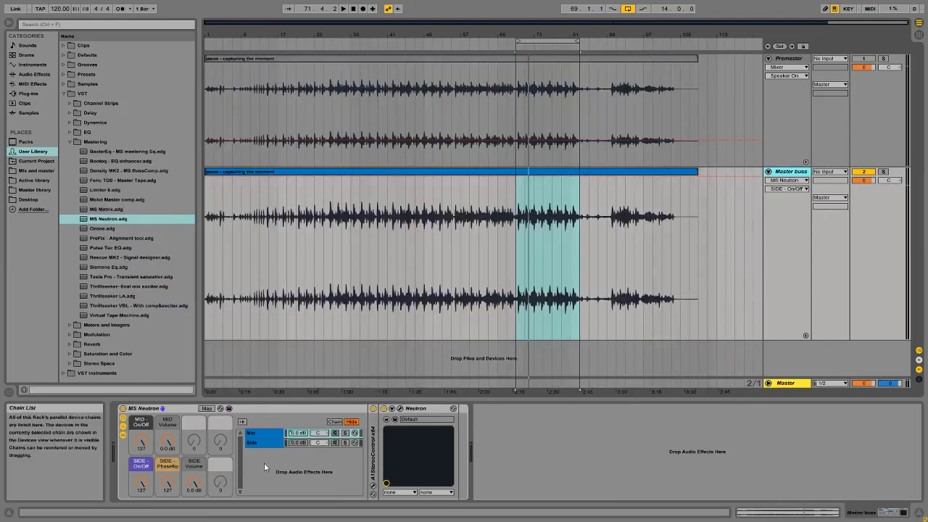
key(alt+Tab)
key(alt+Tab)
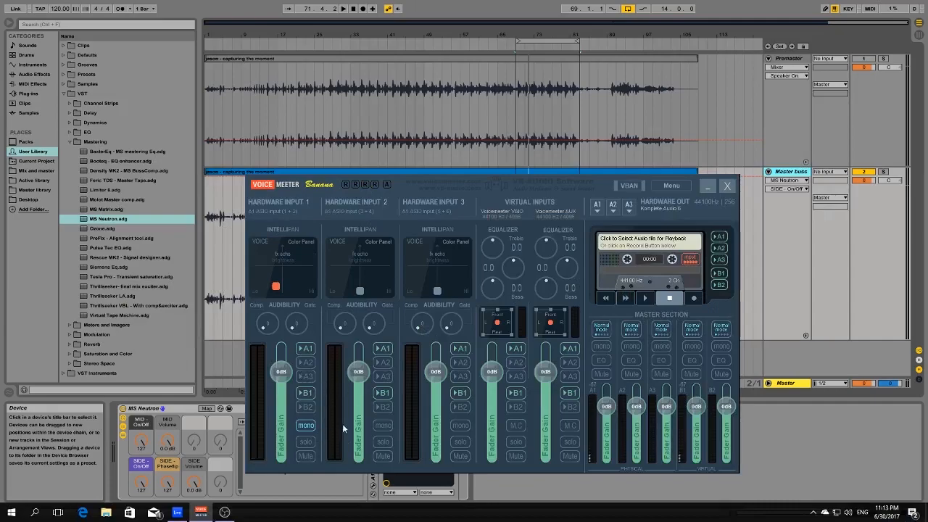
click(707, 184)
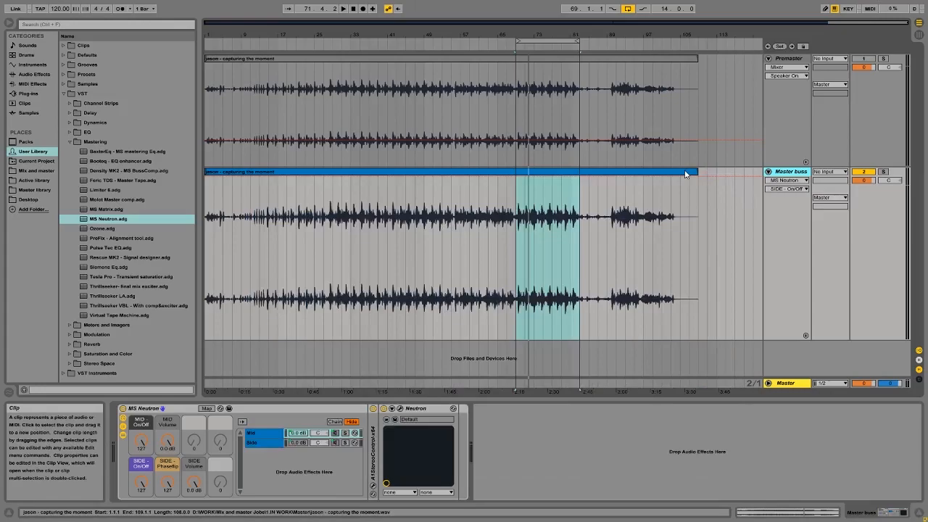
Play the loop again and toggle the Premaster's solo to check it against the processed Master buss
key(space)
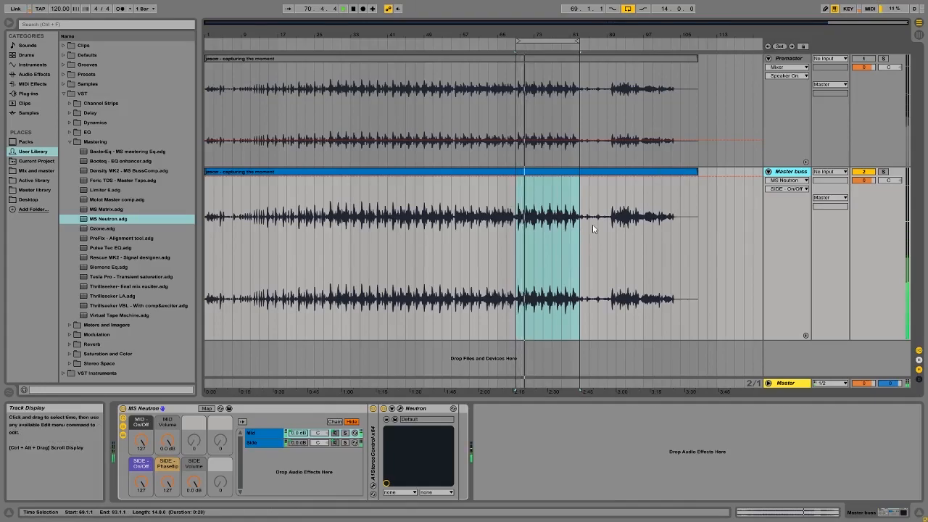
click(884, 58)
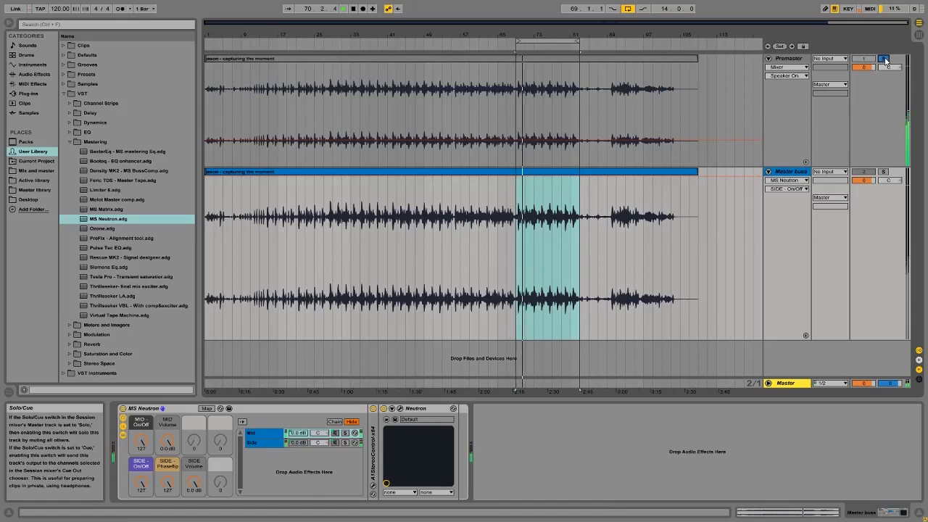
click(884, 59)
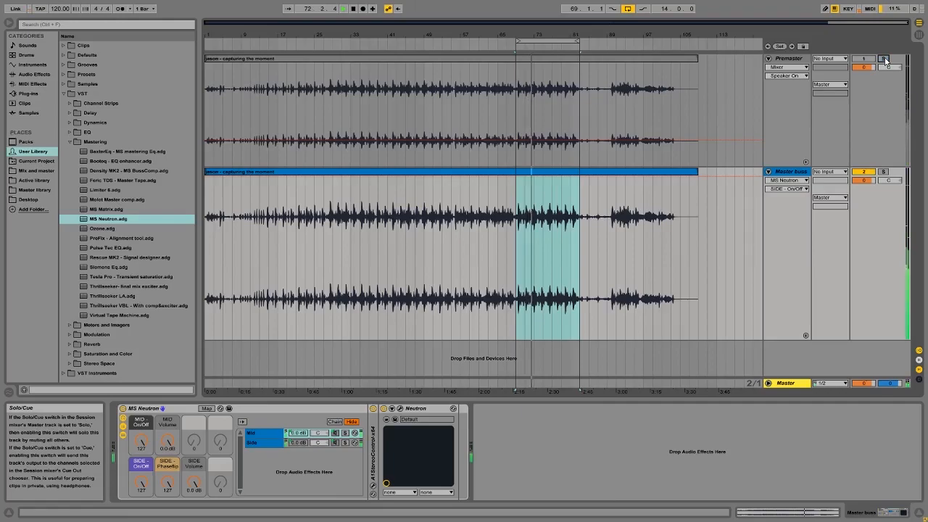
click(884, 59)
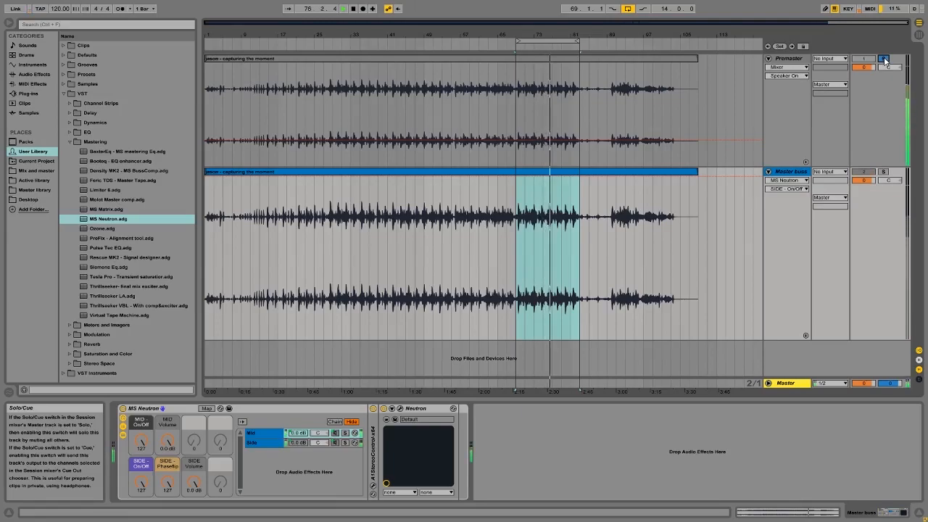
click(884, 60)
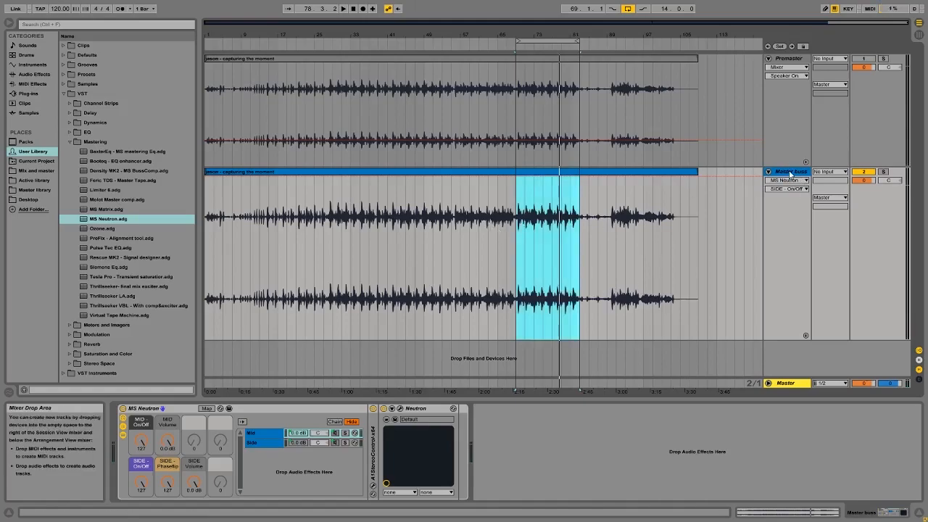
Open Neutron on the Mid chain and lower the gain of equalizer band 1 at 487 Hz to 1.8 dB
click(270, 435)
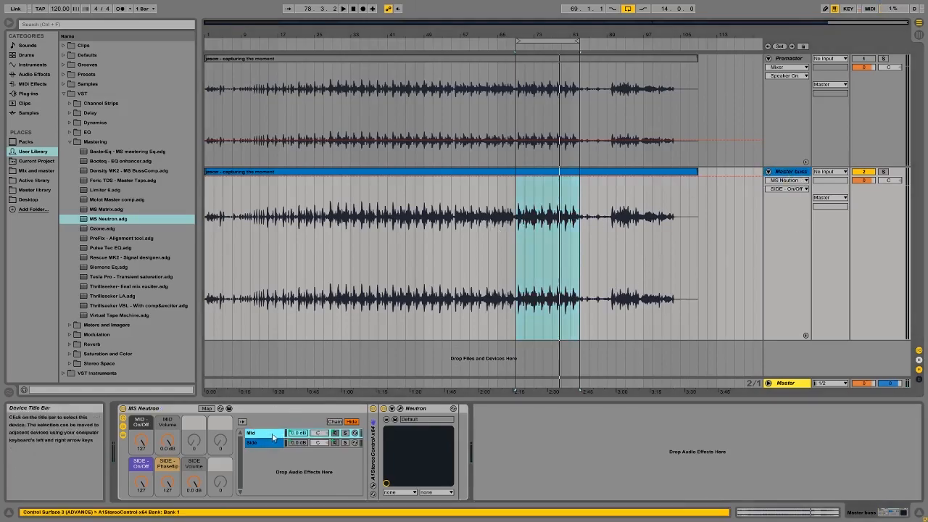
key(ctrl+alt+p)
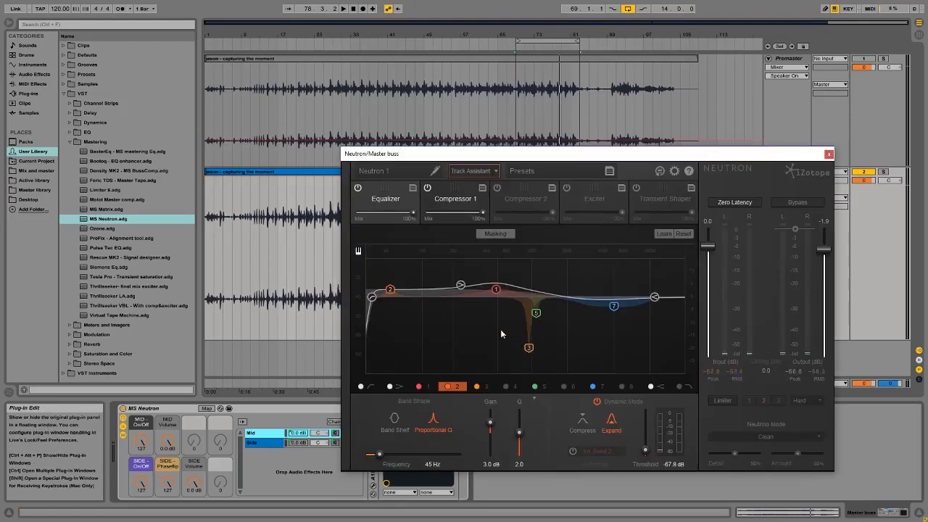
click(496, 292)
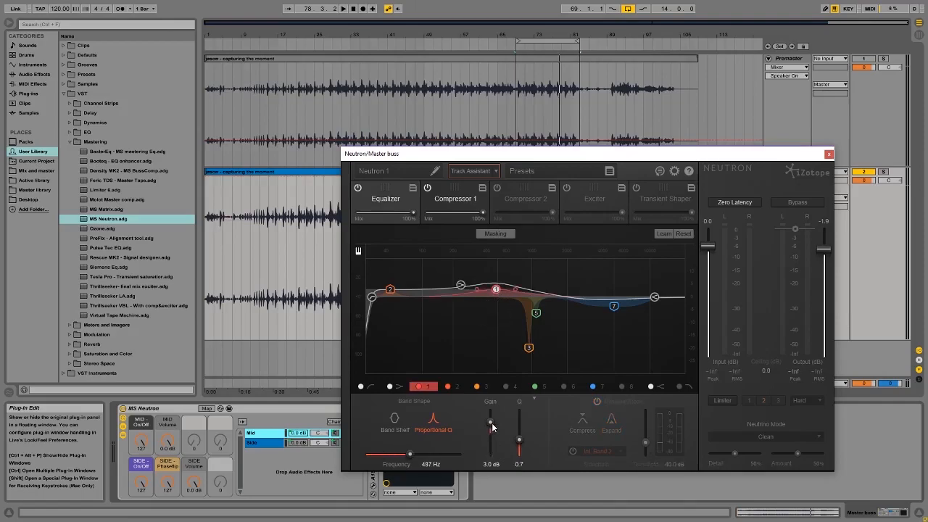
drag(492, 428, 494, 430)
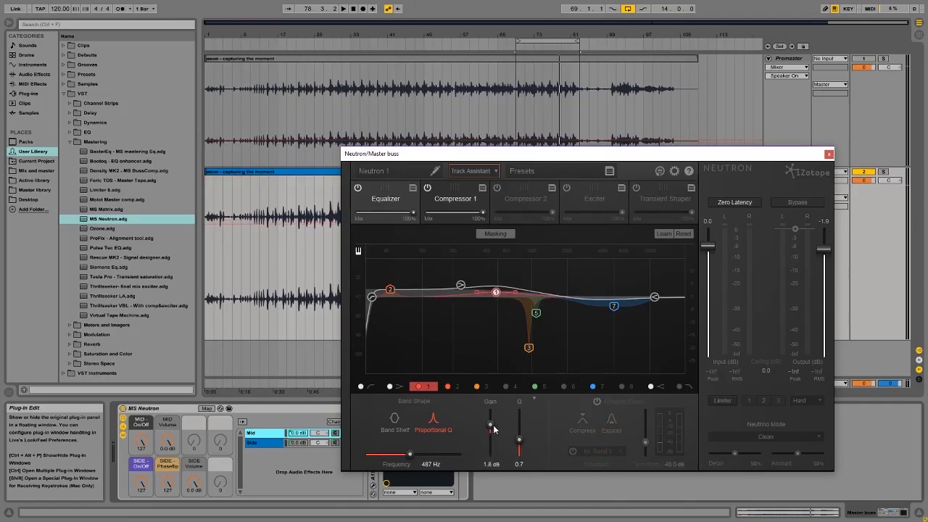
Change the equalizer's high shelf to Baxandall with a frequency of 1530 Hz and a gain of 2.8 dB
click(654, 297)
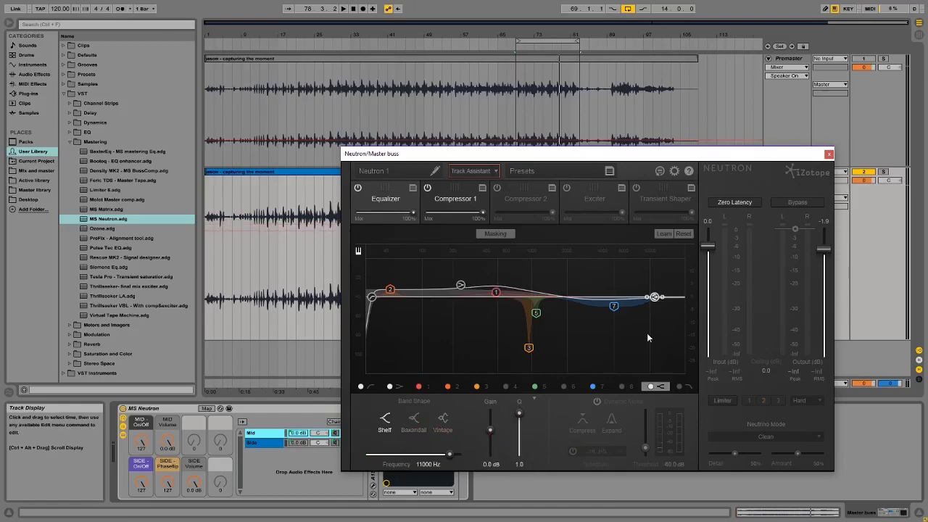
click(421, 423)
drag(654, 297, 554, 291)
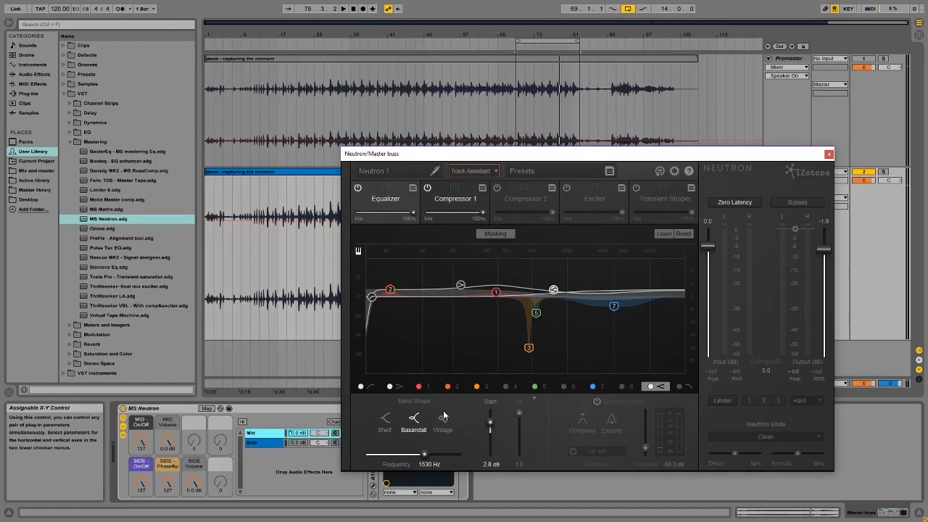
Switch to VoiceMeeter to mute Hardware Input 1, minimize it, and close the Neutron window in Ableton Live
key(alt+Tab)
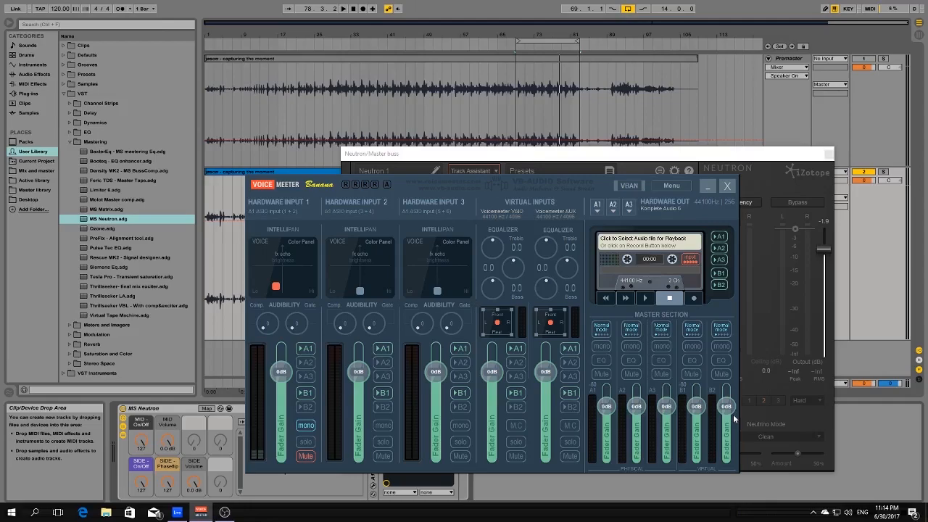
click(707, 187)
click(829, 155)
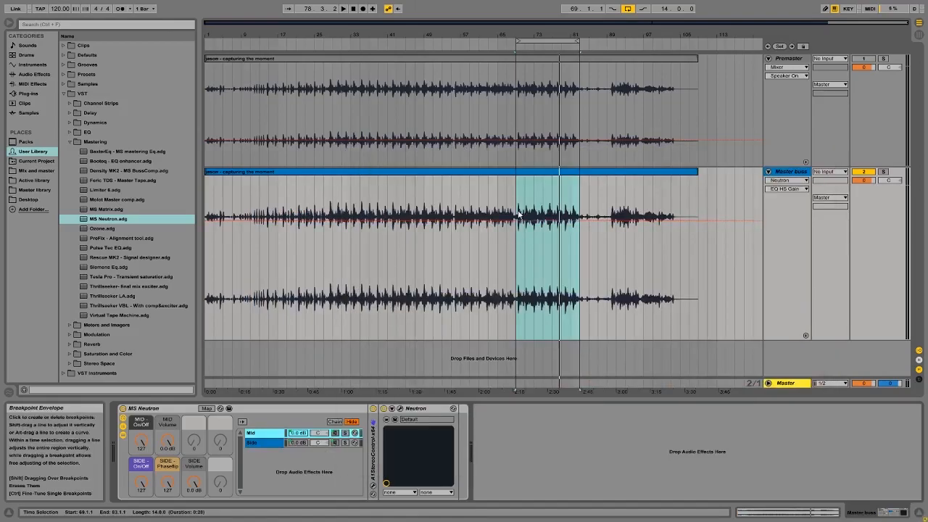
Clear the time selection and play the loop, toggling the Premaster's solo to judge the revised equalizer settings
click(716, 259)
key(space)
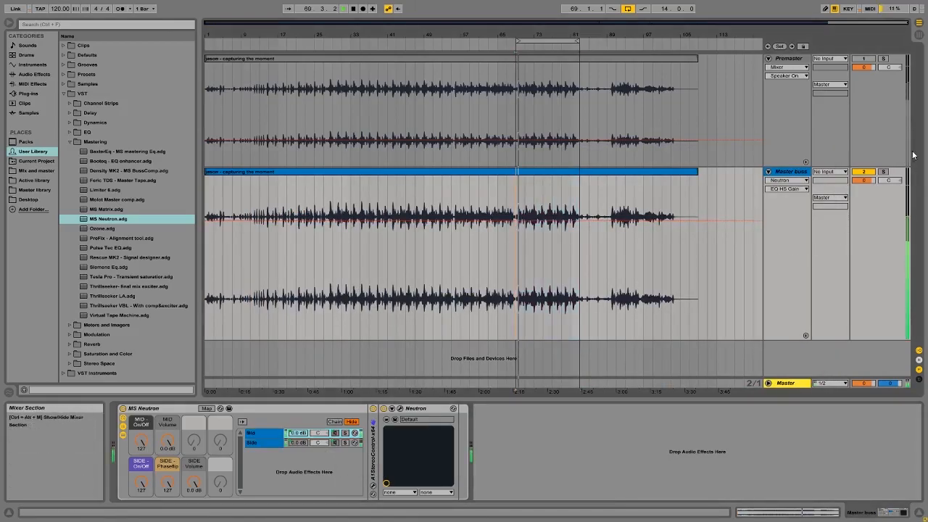
click(884, 59)
click(884, 59)
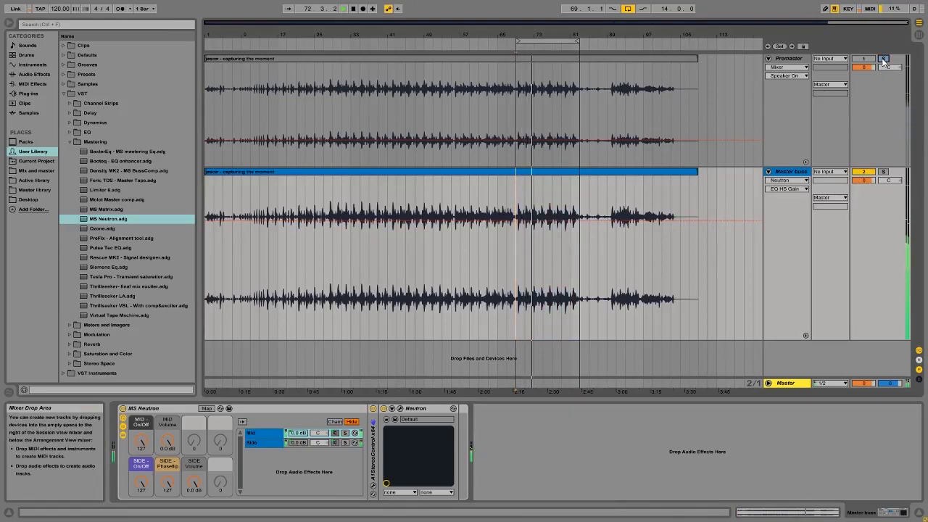
Open Neutron on the Mid chain, play the loop to check its input and output levels, and close its window
click(414, 408)
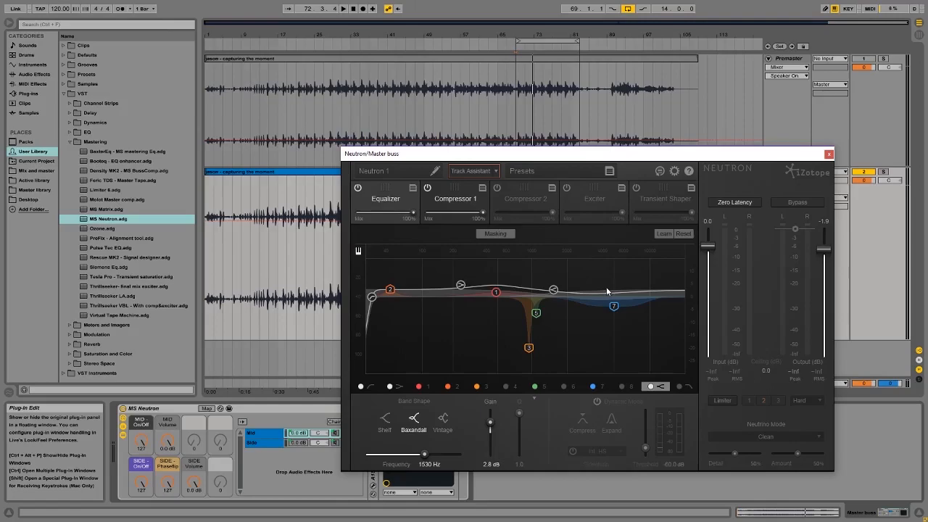
key(space)
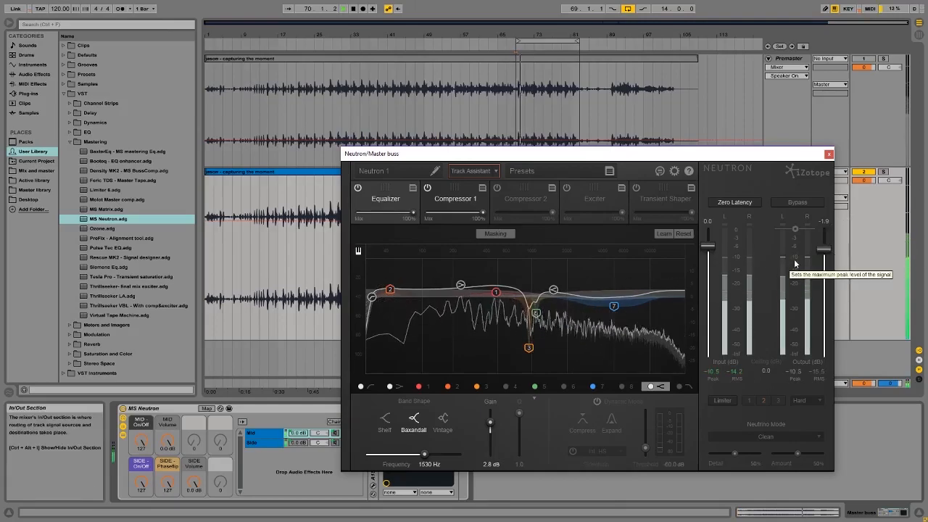
key(space)
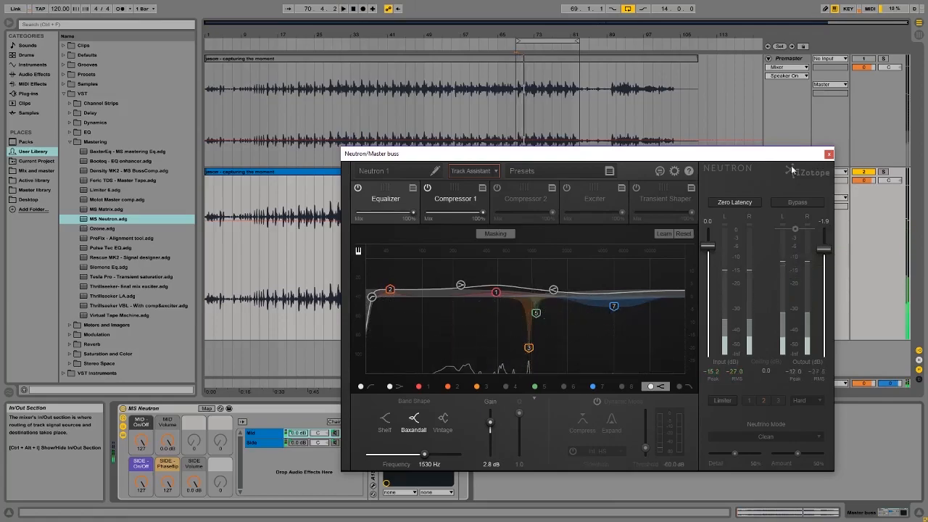
drag(673, 159, 639, 159)
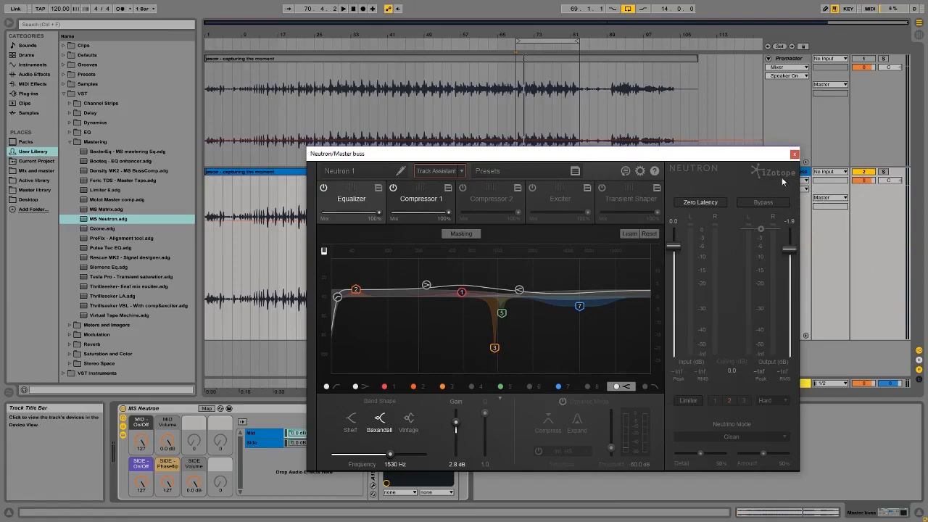
click(794, 154)
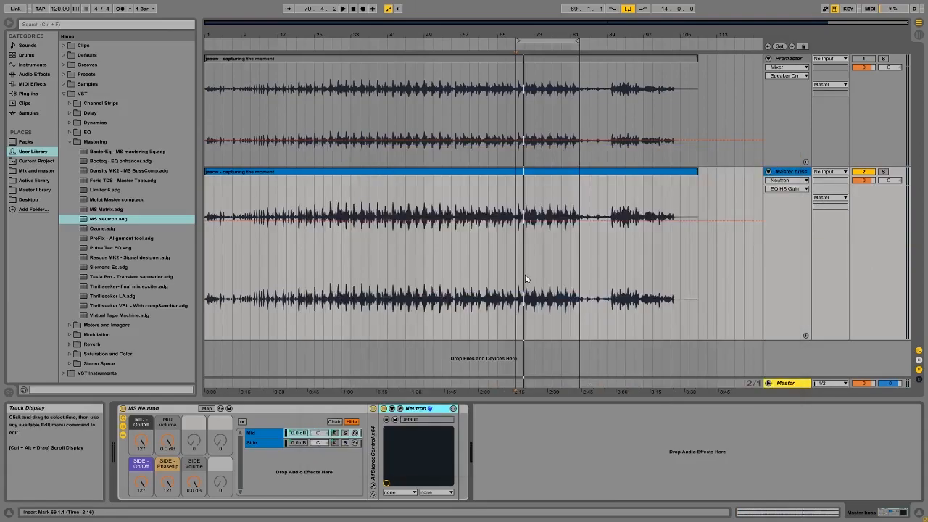
Open dpMeter2 on the Master track, measure the loop's loudness during playback, and return to the Master buss with the meter closed
click(791, 383)
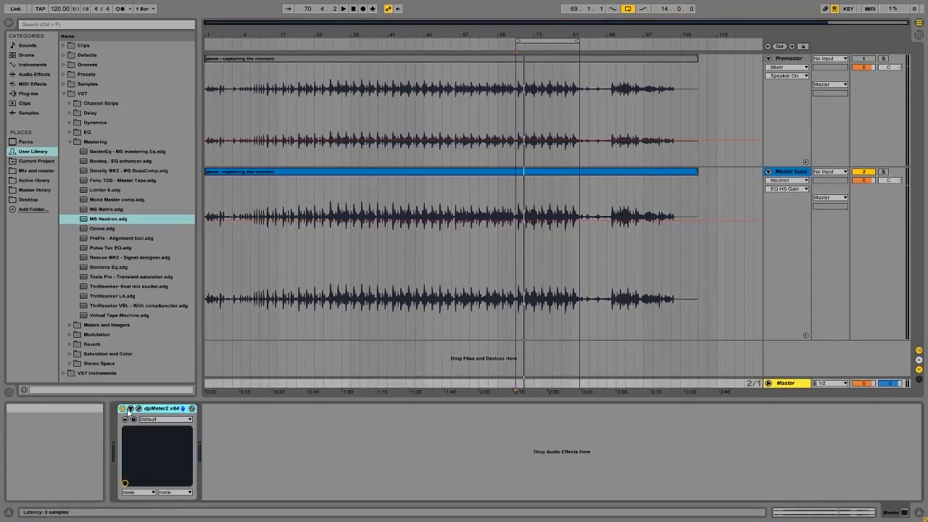
click(139, 409)
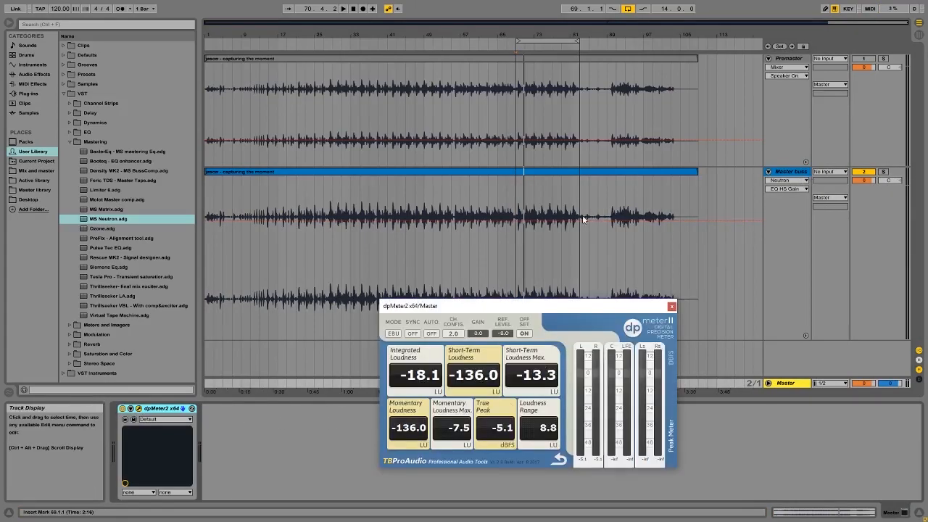
key(space)
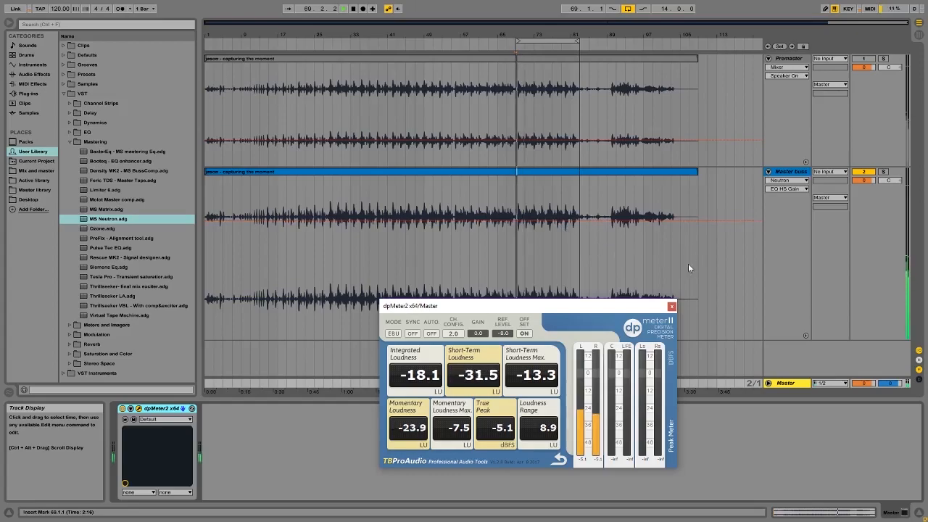
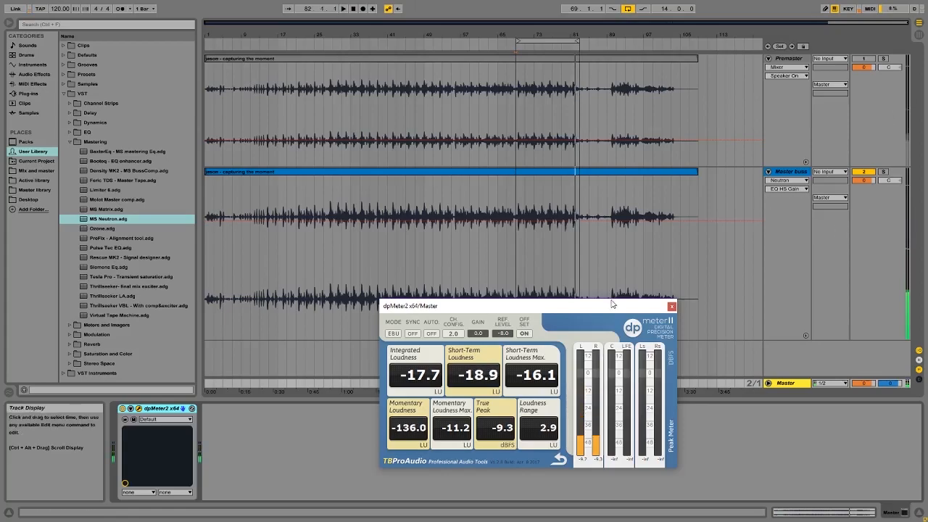
drag(571, 307, 549, 313)
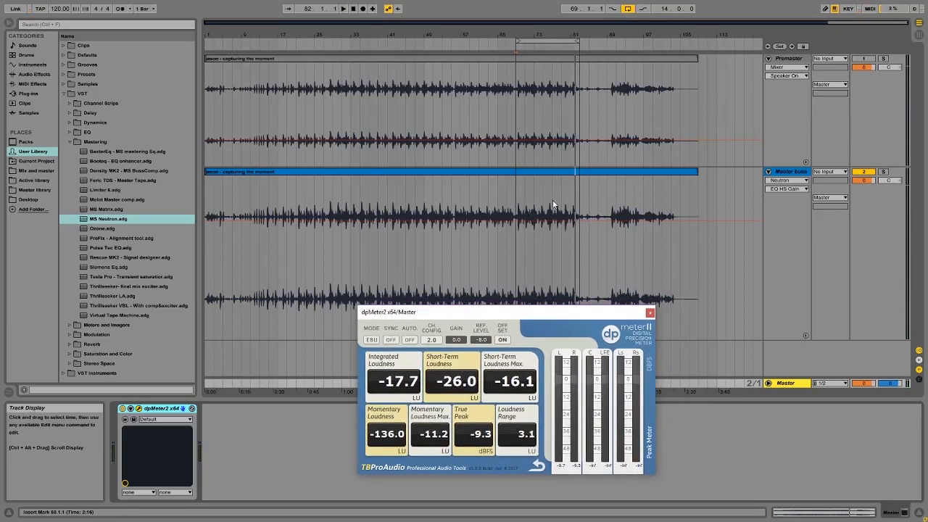
click(509, 213)
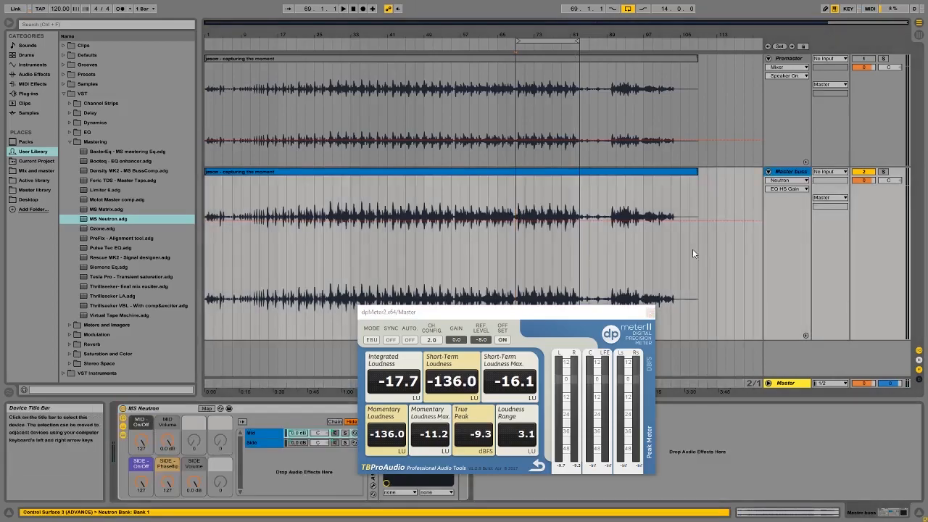
click(651, 313)
Select the Side chain of the MS Neutron rack and set the MID On/Off macro to 0 for side-only playback
click(347, 444)
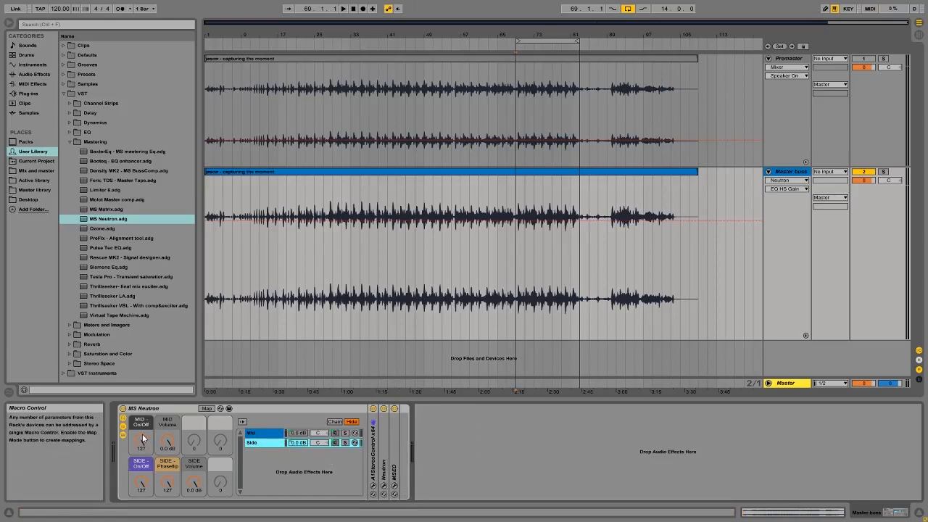
drag(143, 438, 143, 465)
key(space)
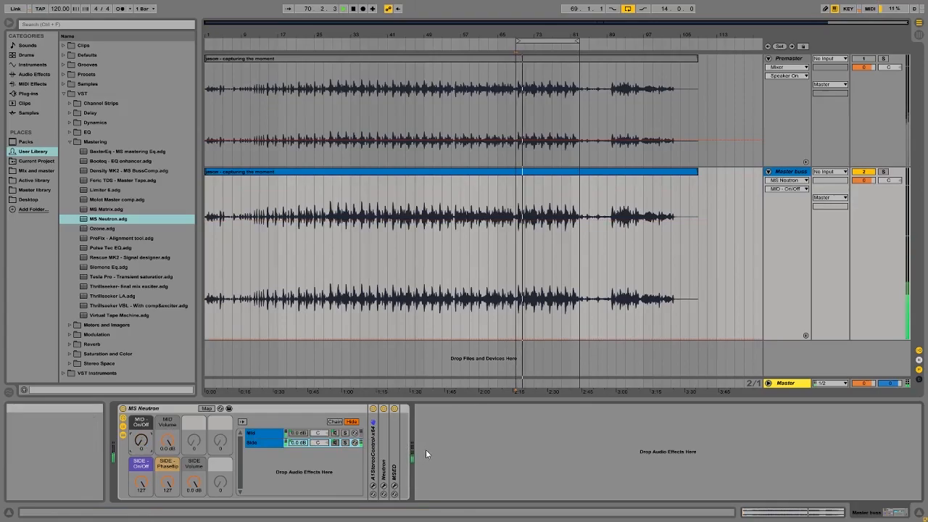
Open the Side chain's Neutron, audition the loop, and turn off Compressor 1
double_click(386, 436)
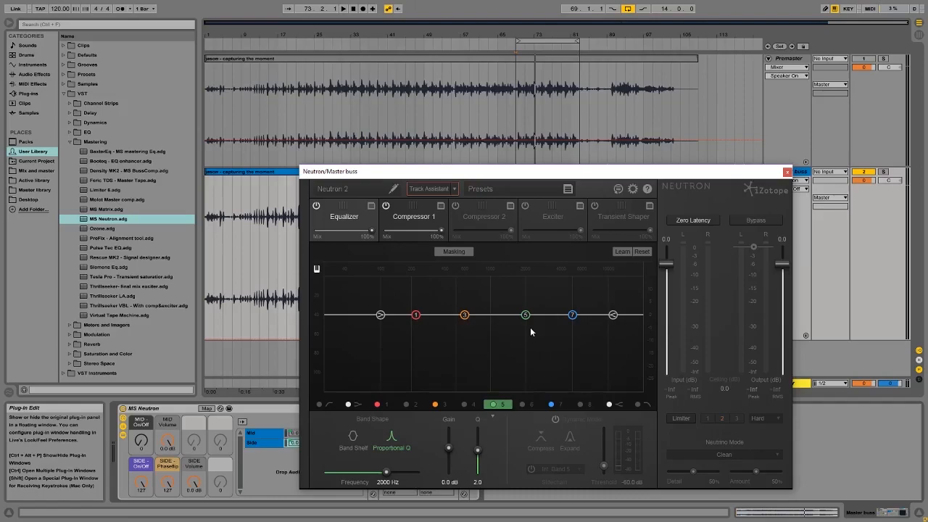
drag(518, 174, 434, 74)
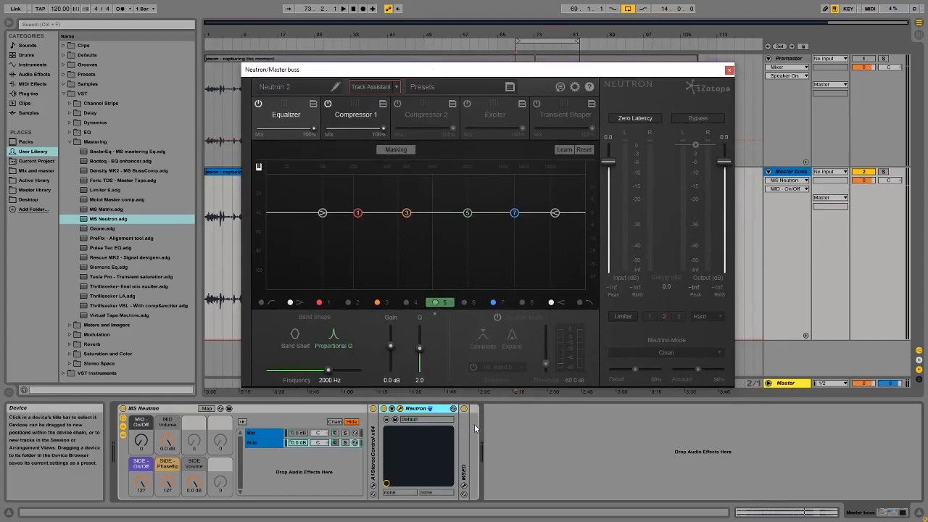
key(space)
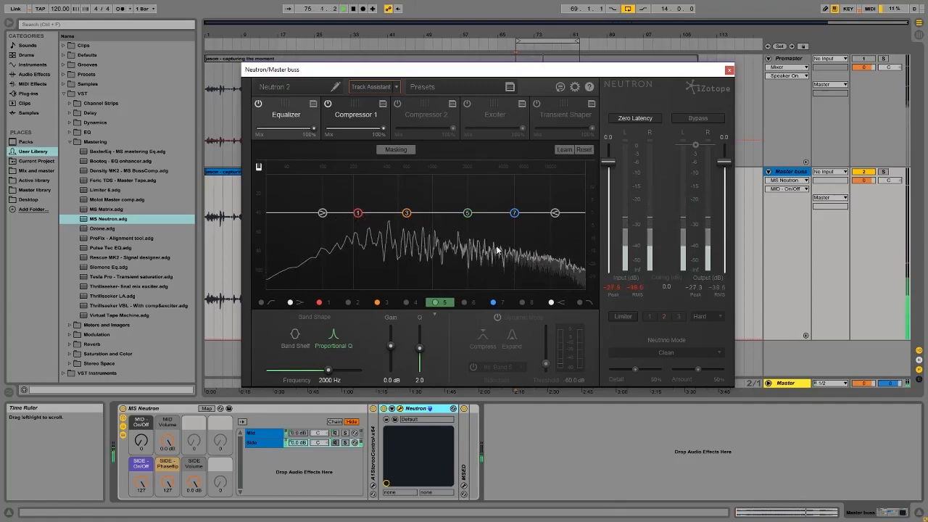
click(326, 104)
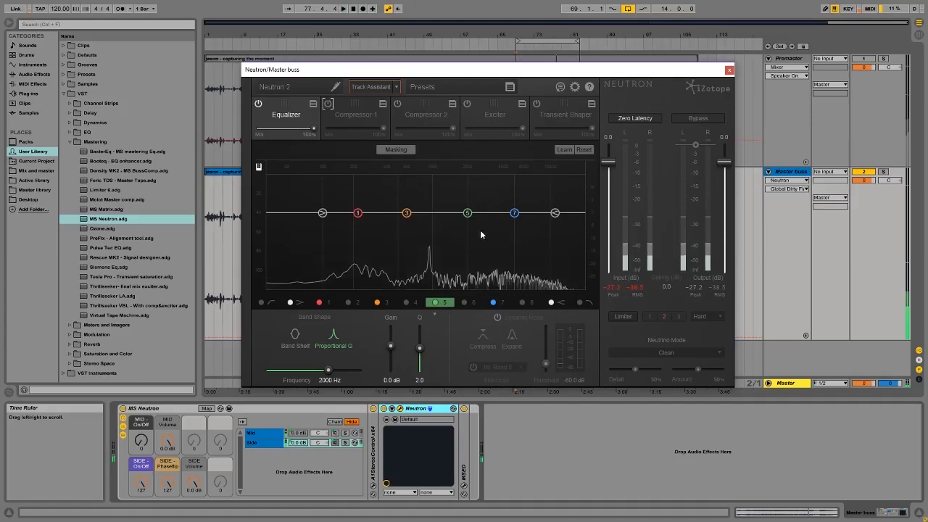
Set equalizer band 3 to 940 Hz, -20.4 dB and Q 9.6, with dynamic compression at a -80 dB threshold
click(407, 213)
drag(407, 218, 421, 208)
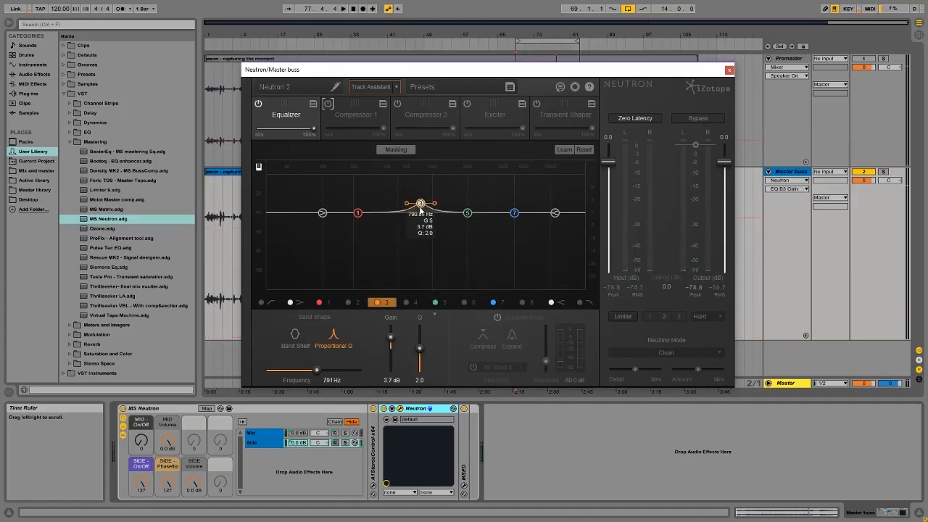
key(space)
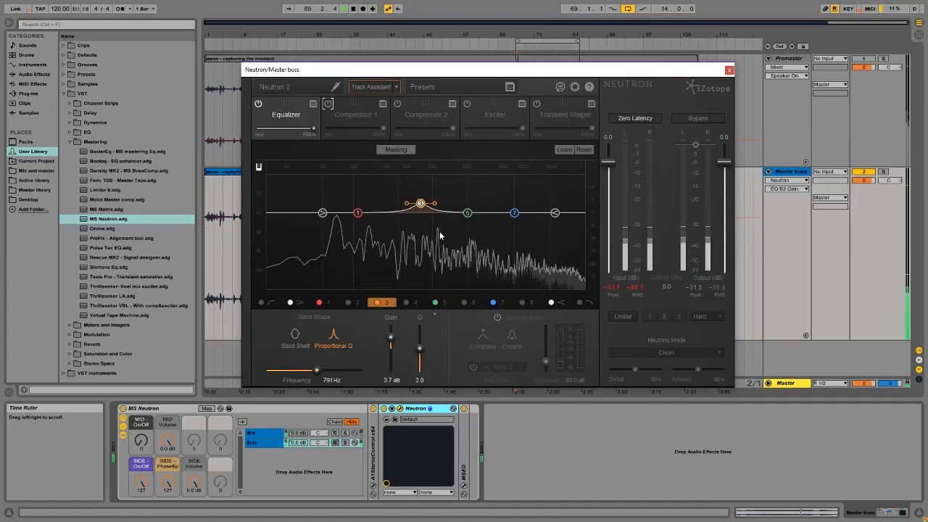
drag(420, 203, 429, 243)
scroll(428, 247, up, 8)
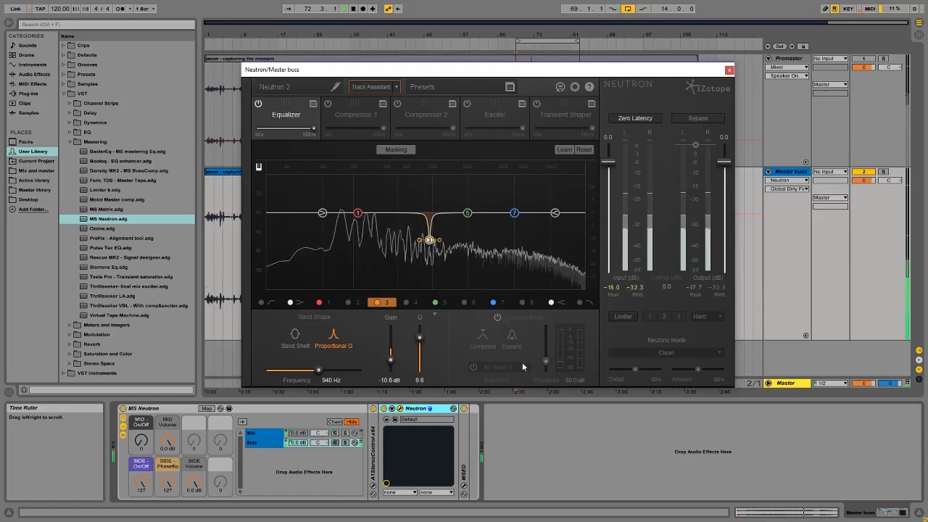
click(498, 317)
drag(545, 358, 543, 369)
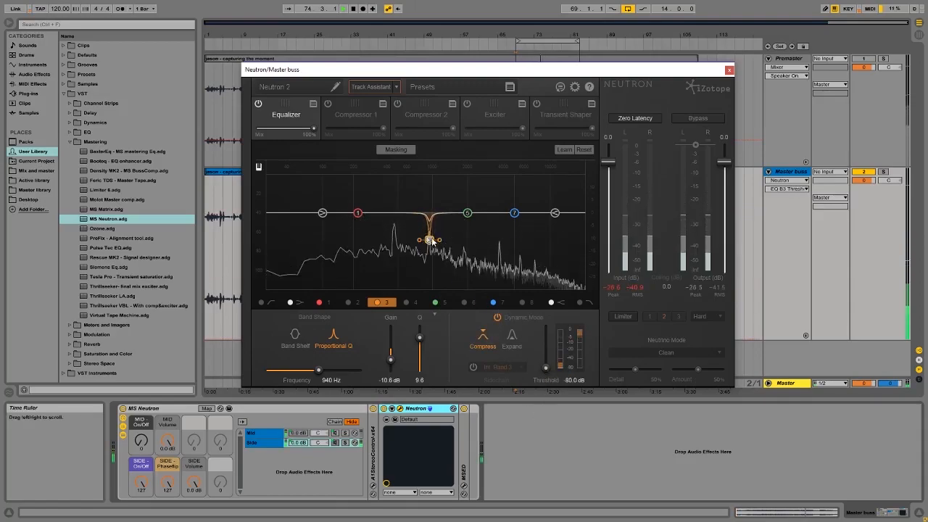
drag(429, 240, 430, 266)
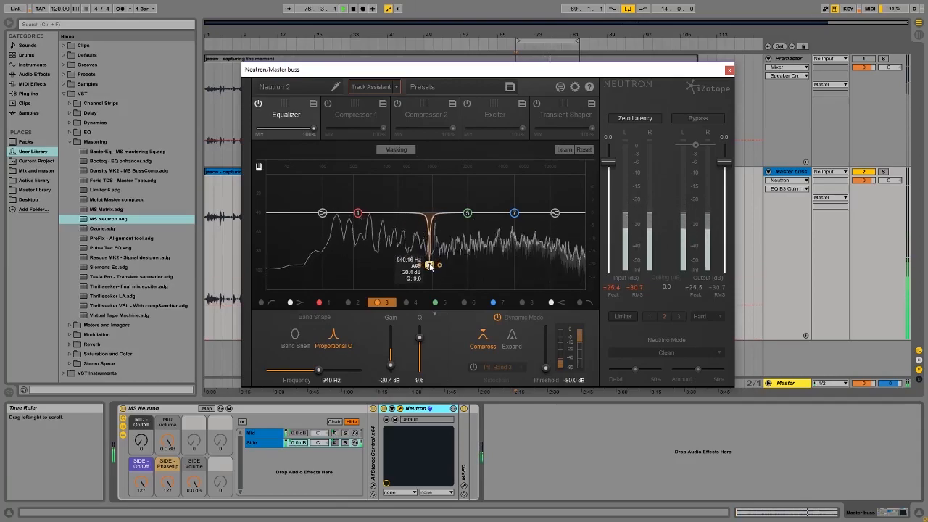
Set equalizer band 5 to 1015 Hz, -12.7 dB and Q 19.0, with dynamic compression at a -80 dB threshold
drag(467, 212, 463, 250)
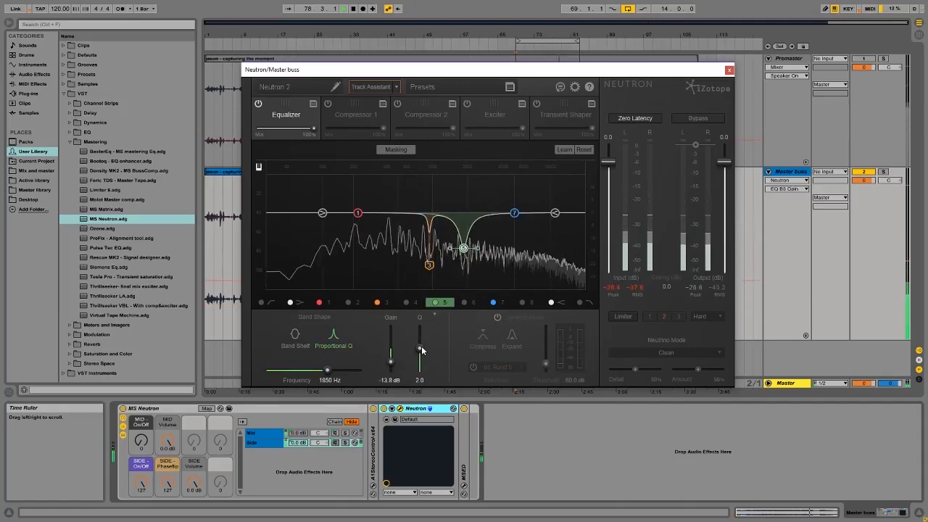
scroll(465, 255, down, 3)
scroll(465, 256, up, 8)
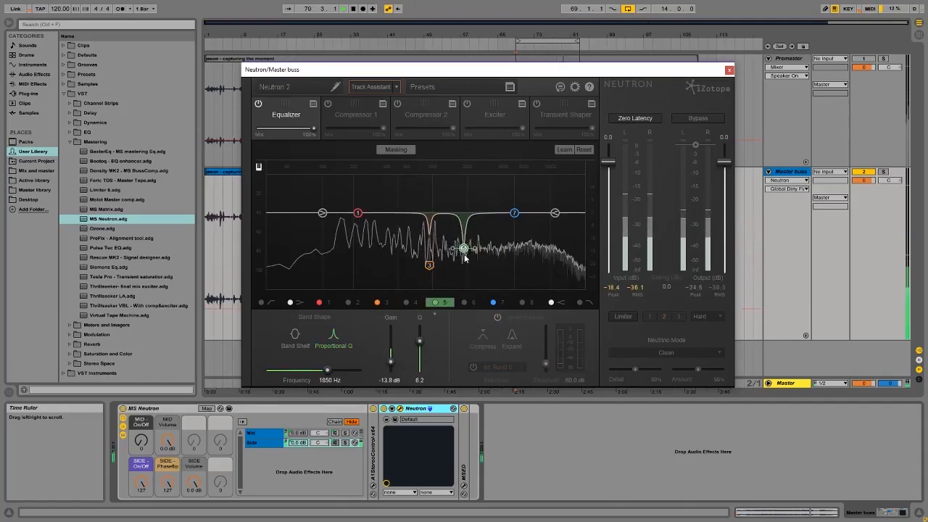
drag(464, 248, 433, 245)
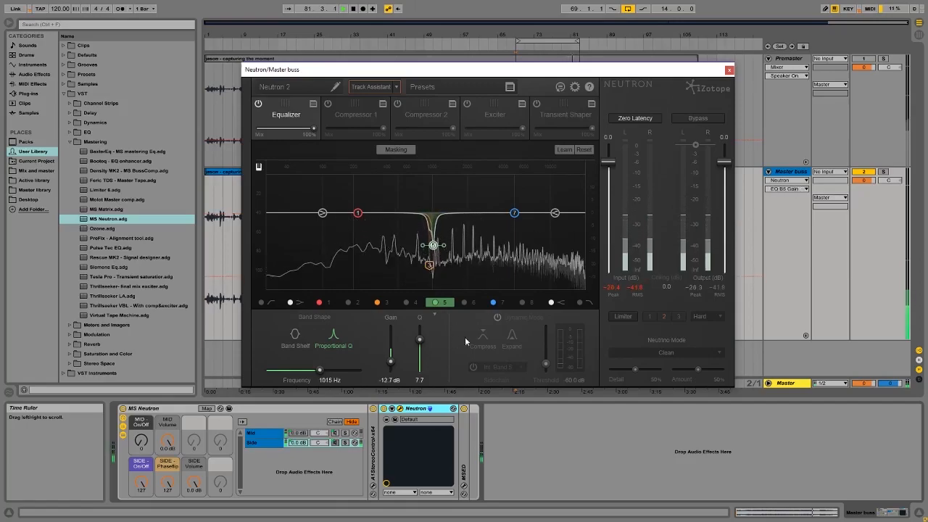
click(496, 318)
drag(548, 362, 547, 373)
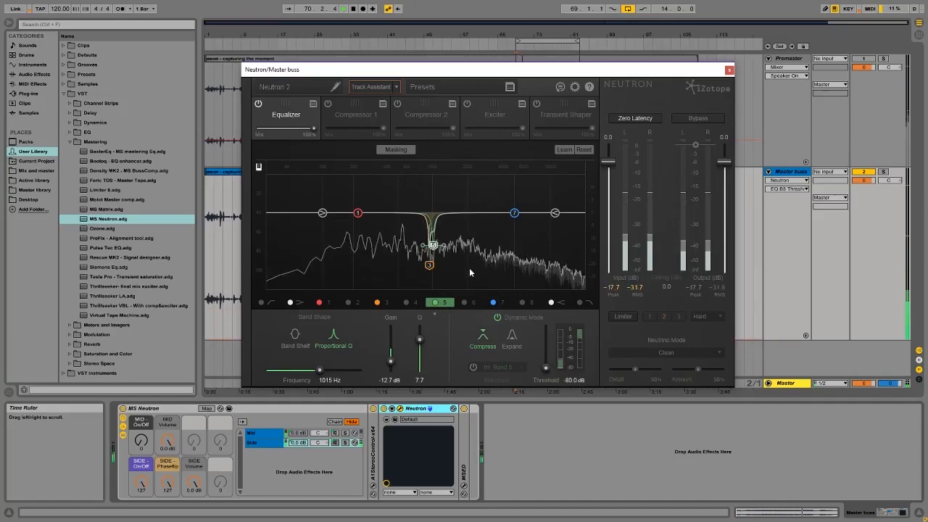
scroll(434, 245, up, 5)
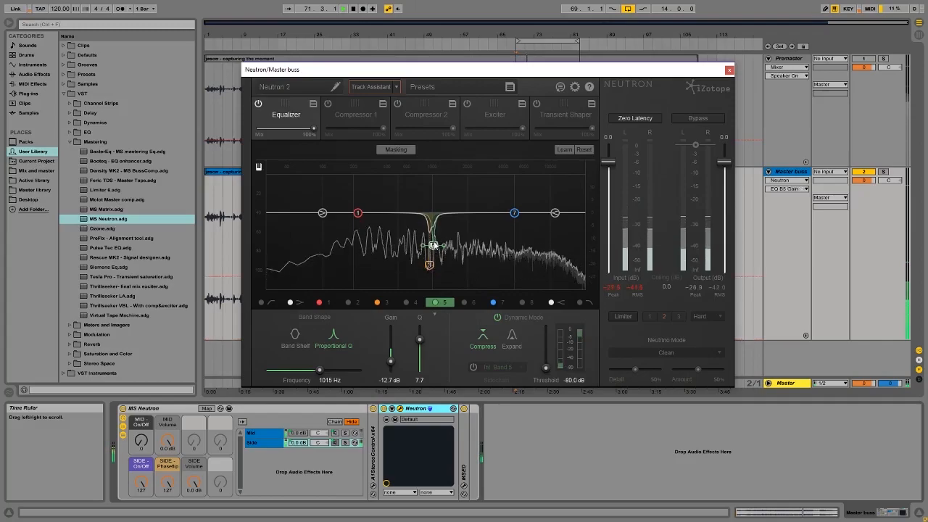
scroll(434, 245, up, 5)
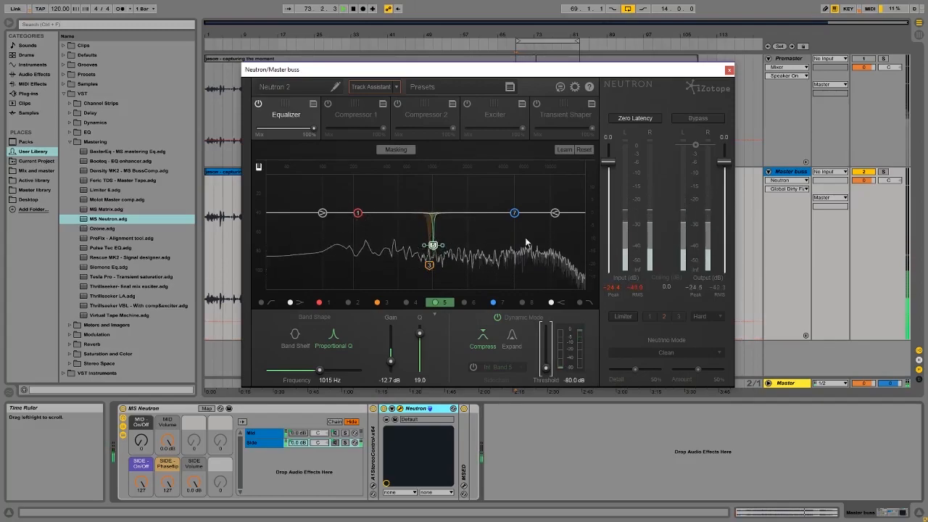
Make equalizer band 7 a wide dynamic cut at 1996 Hz with -3.8 dB gain, Q 0.6 and a -80 dB threshold
mouse_move(568, 75)
mouse_down()
mouse_move(600, 315)
mouse_move(565, 113)
mouse_move(577, 80)
mouse_up()
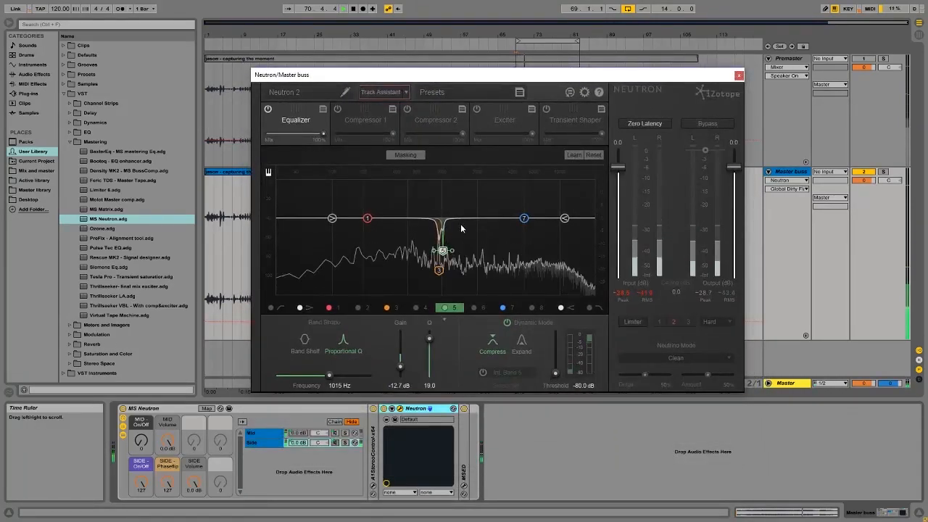
drag(524, 219, 470, 234)
scroll(470, 227, down, 6)
scroll(470, 234, up, 2)
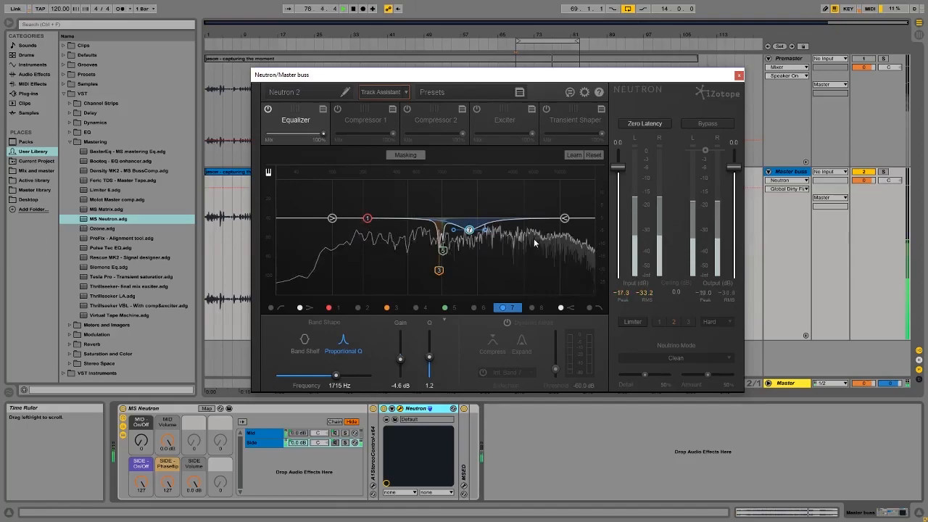
scroll(472, 231, down, 1)
drag(472, 229, 478, 230)
scroll(478, 230, down, 3)
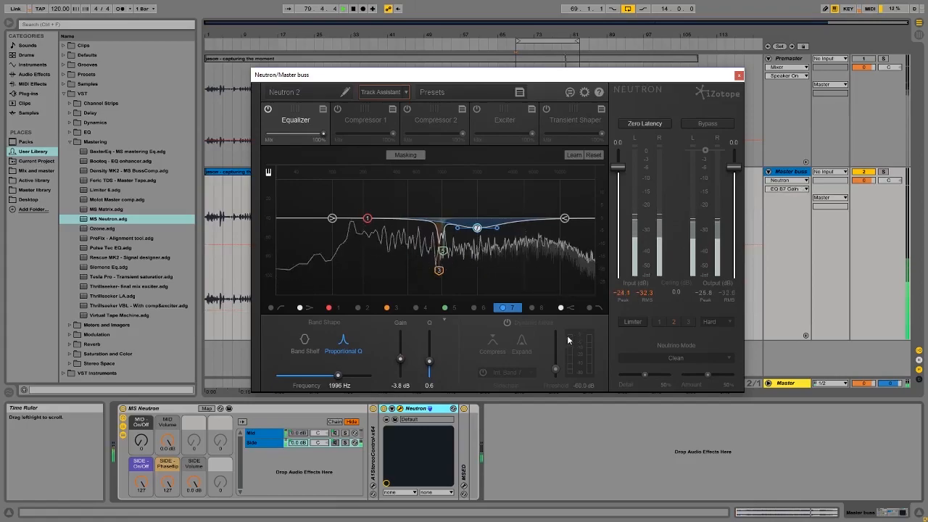
click(507, 322)
drag(556, 368, 555, 372)
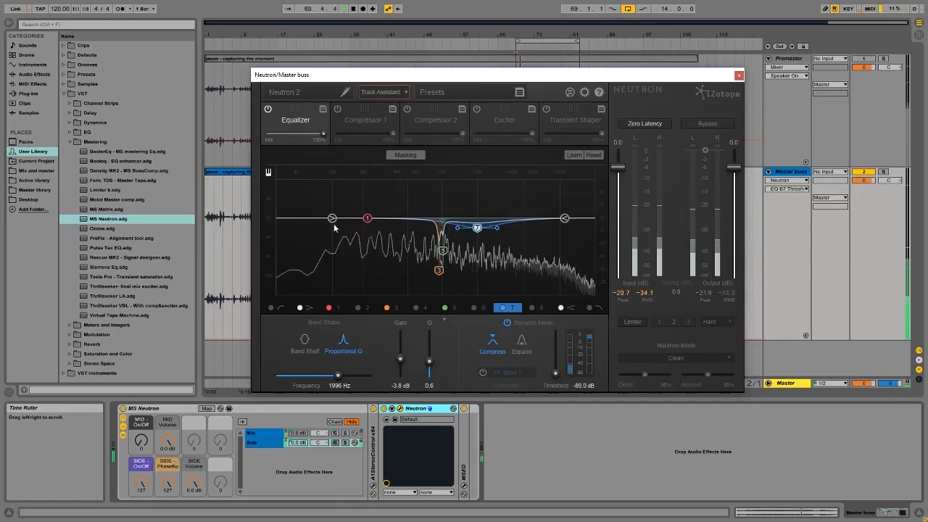
Make equalizer band 1 a wide dynamic cut at 178 Hz with -4.0 dB gain, Q 0.4 and a -51.6 dB threshold
mouse_move(367, 218)
mouse_down()
mouse_move(342, 245)
mouse_move(358, 228)
mouse_up()
scroll(352, 234, down, 5)
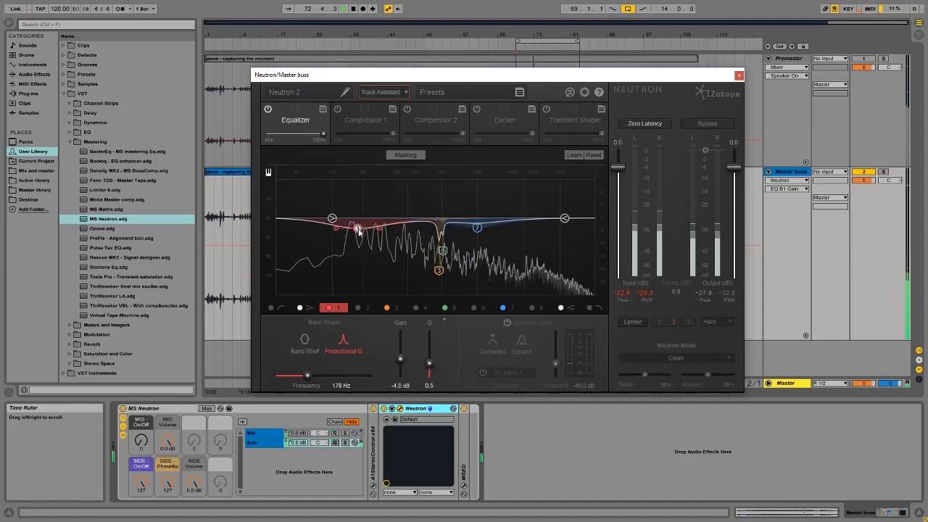
click(507, 323)
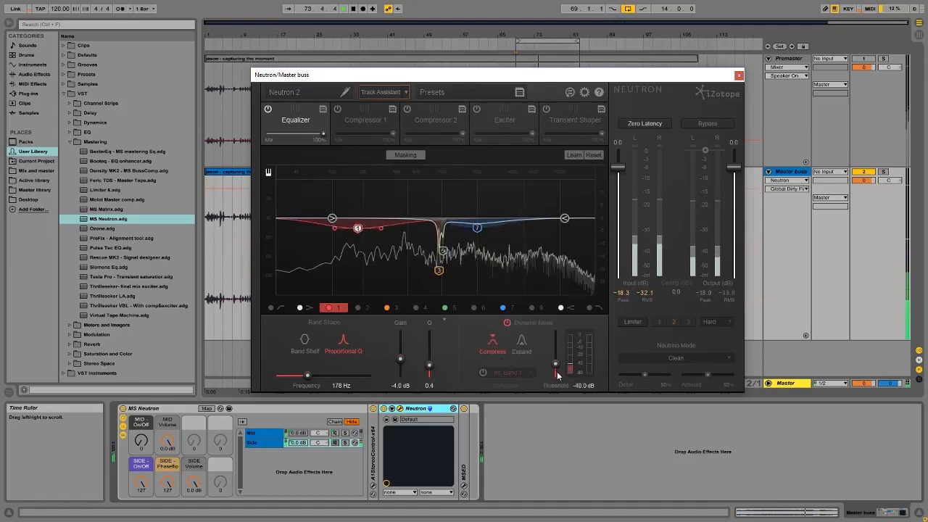
drag(556, 363, 556, 367)
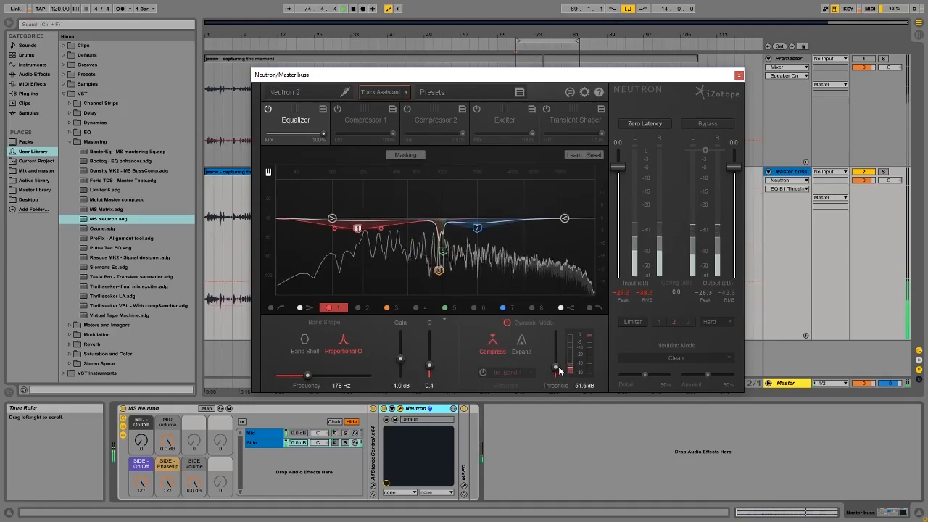
Enable the equalizer's high-pass filter with a 24 dB slope at 106 Hz
click(274, 308)
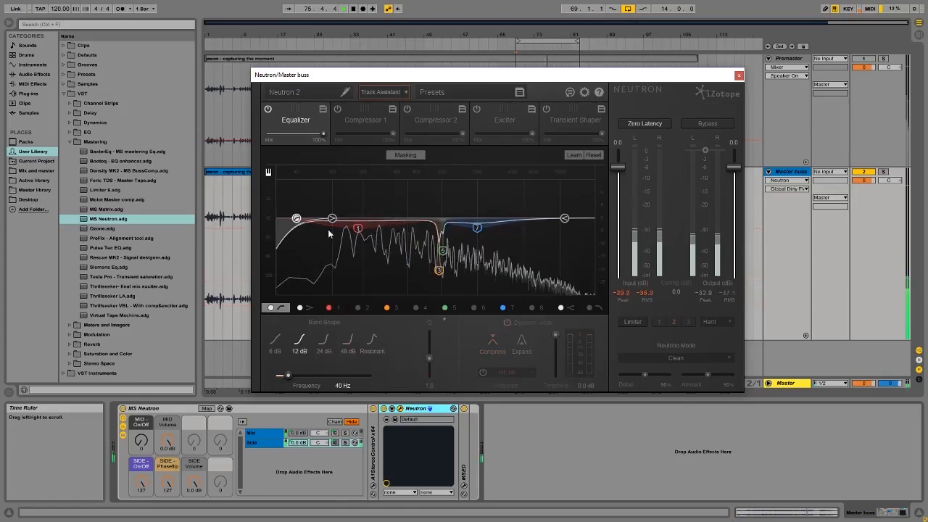
drag(287, 374, 299, 375)
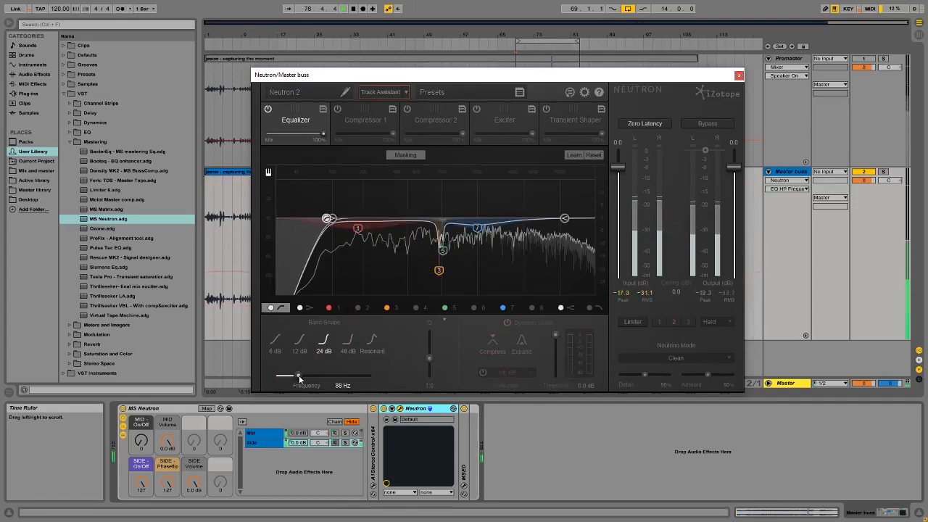
key(space)
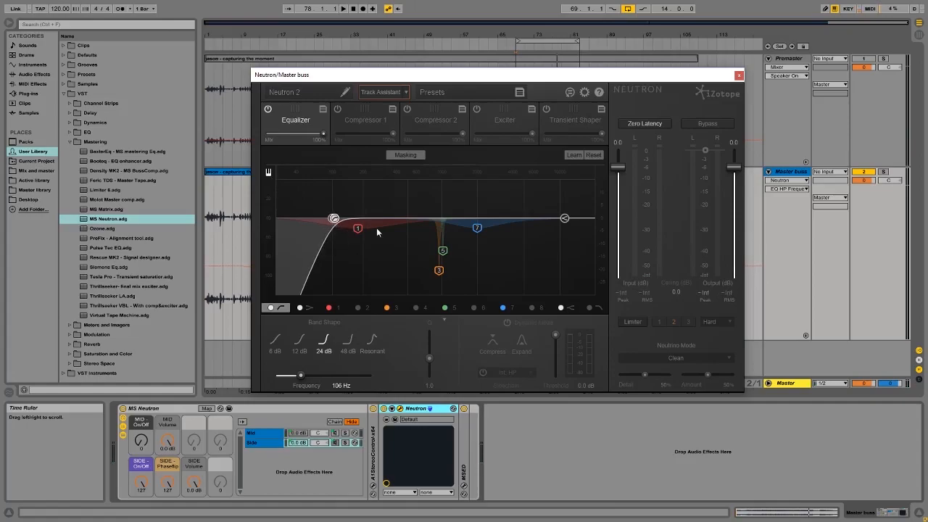
Play the loop and compare the equalized Side signal with Neutron bypassed and active
key(space)
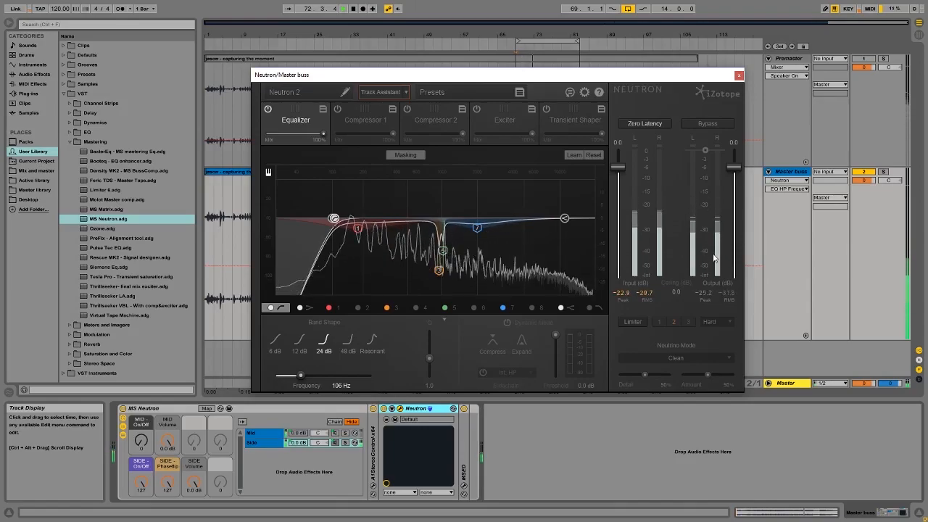
click(702, 124)
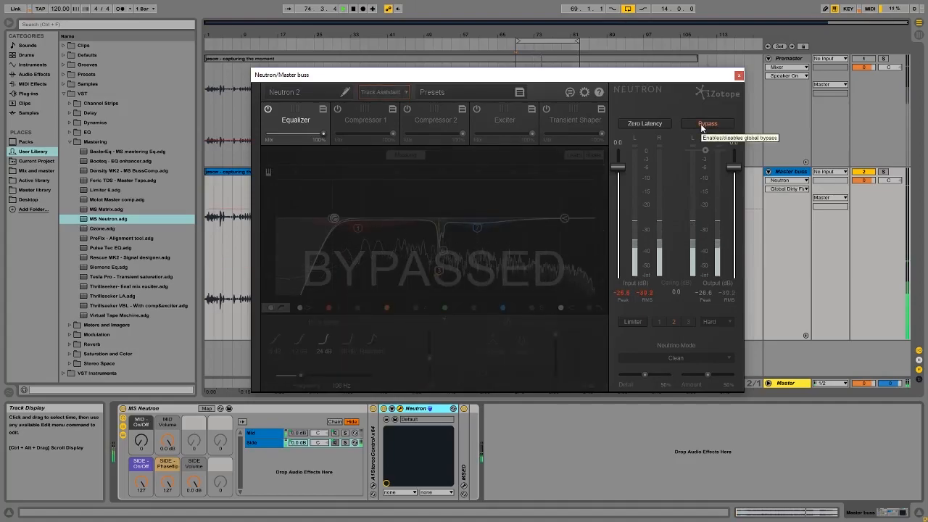
click(704, 124)
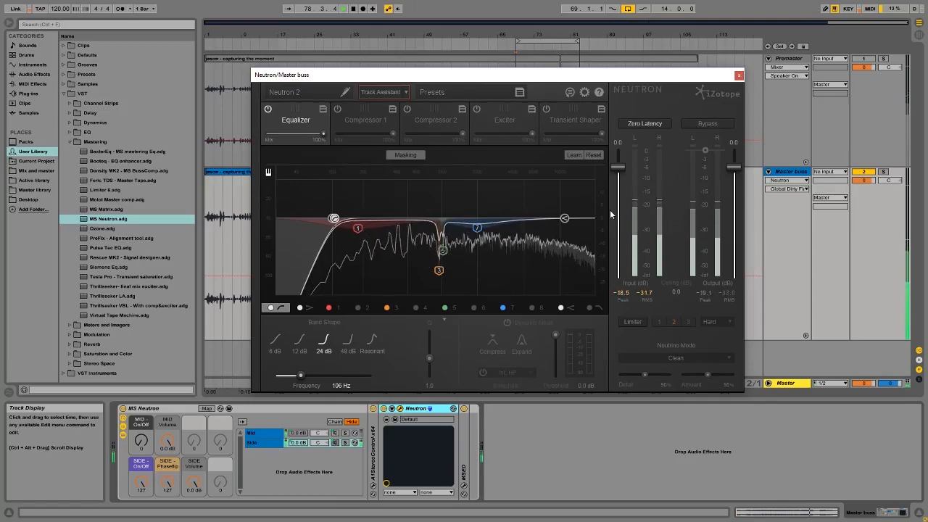
Make the high shelf a dynamic compressing cut at 2754 Hz with -2.9 dB gain, Q 0.7 and a -80 dB threshold
click(565, 219)
drag(565, 219, 510, 224)
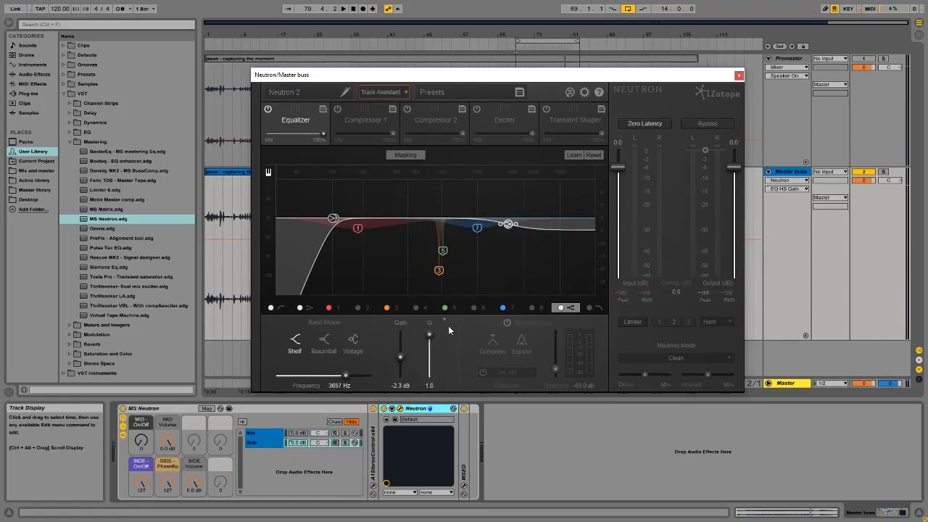
click(506, 323)
click(554, 372)
key(space)
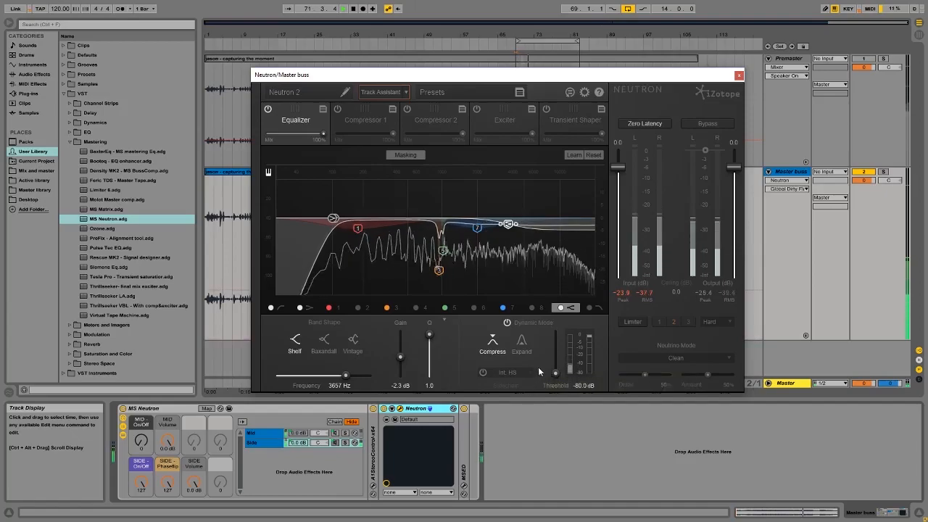
mouse_move(508, 226)
drag(509, 228, 493, 228)
drag(427, 336, 429, 345)
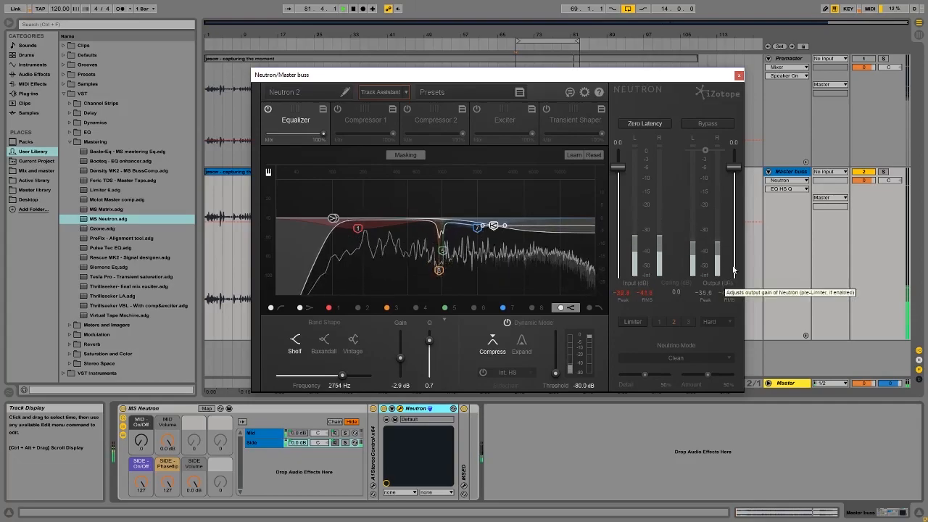
key(space)
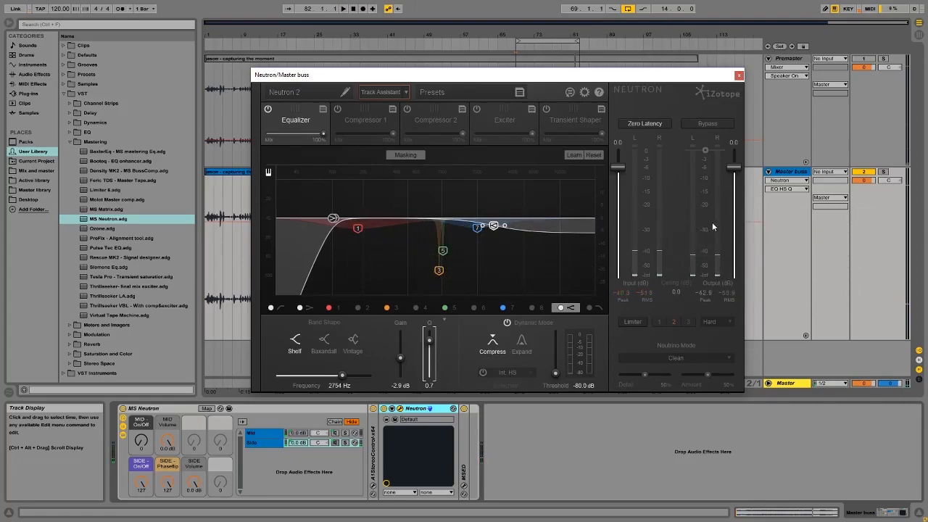
key(space)
Enable Compressor 1 and set its threshold to -44.6 dB, attack to 30 ms and release to 288 ms
click(365, 116)
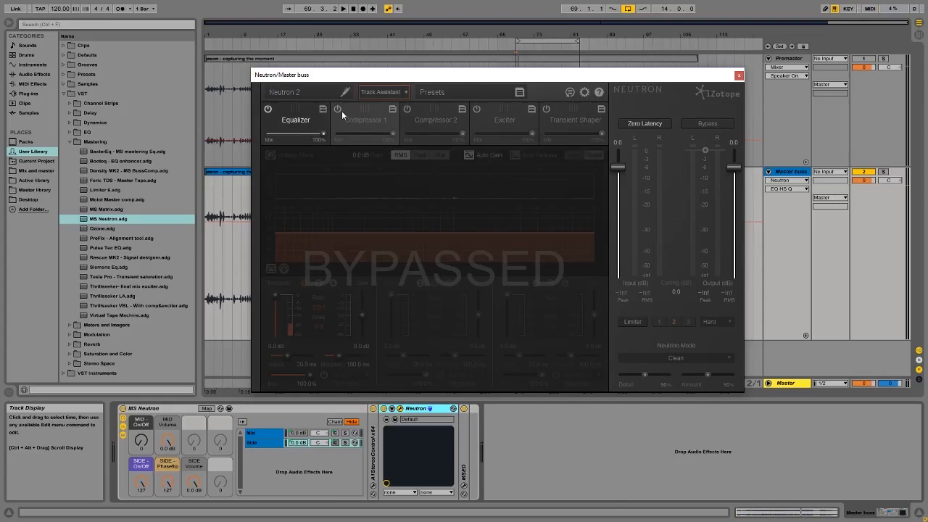
click(338, 110)
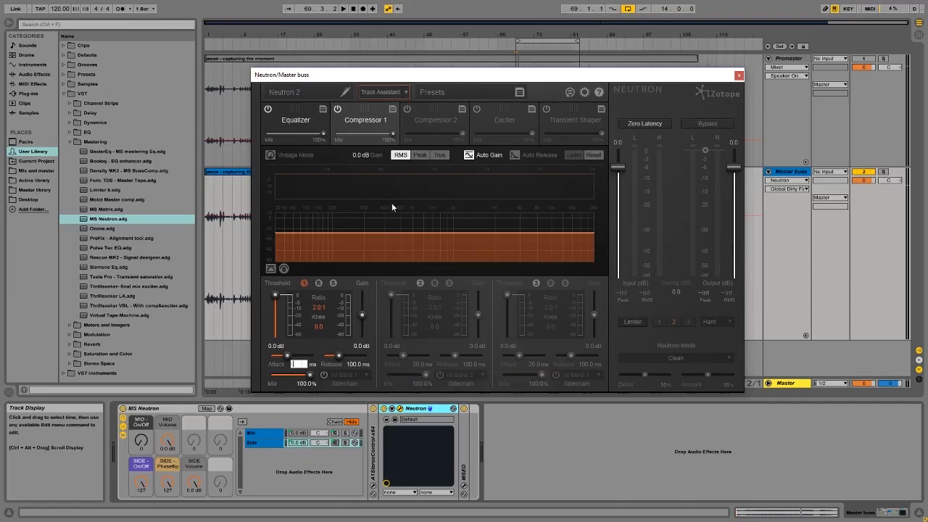
key(space)
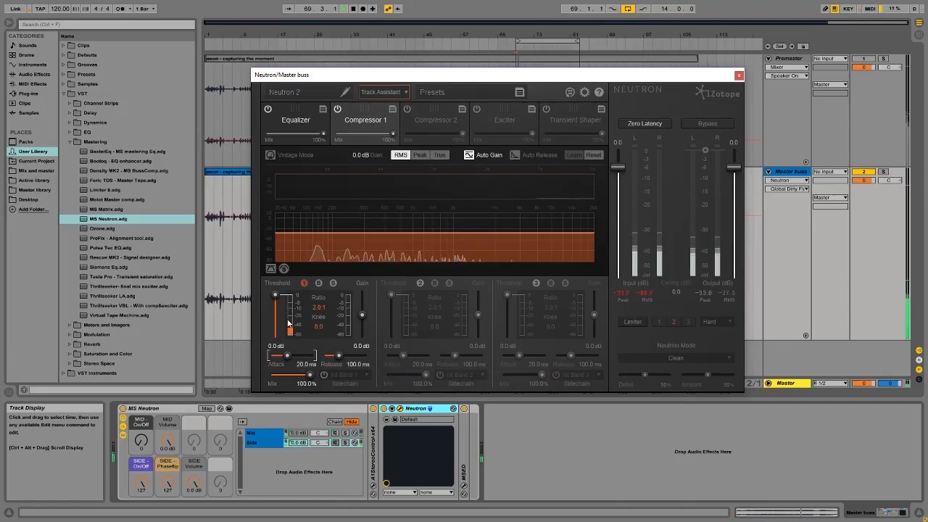
drag(275, 296, 277, 336)
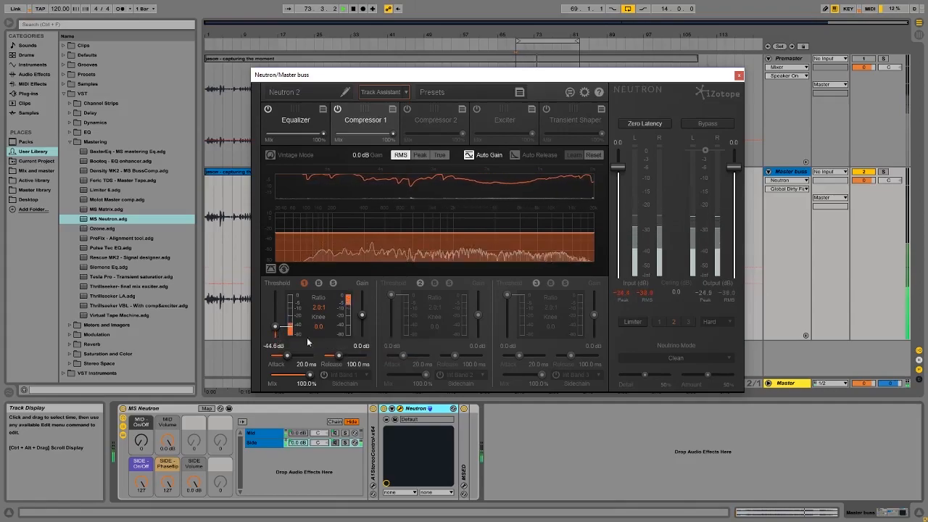
drag(287, 356, 289, 356)
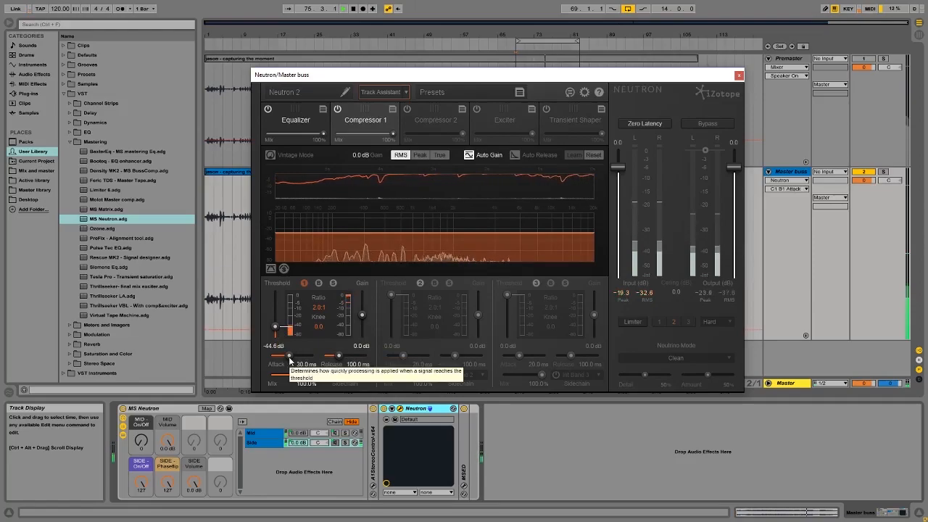
drag(339, 356, 343, 359)
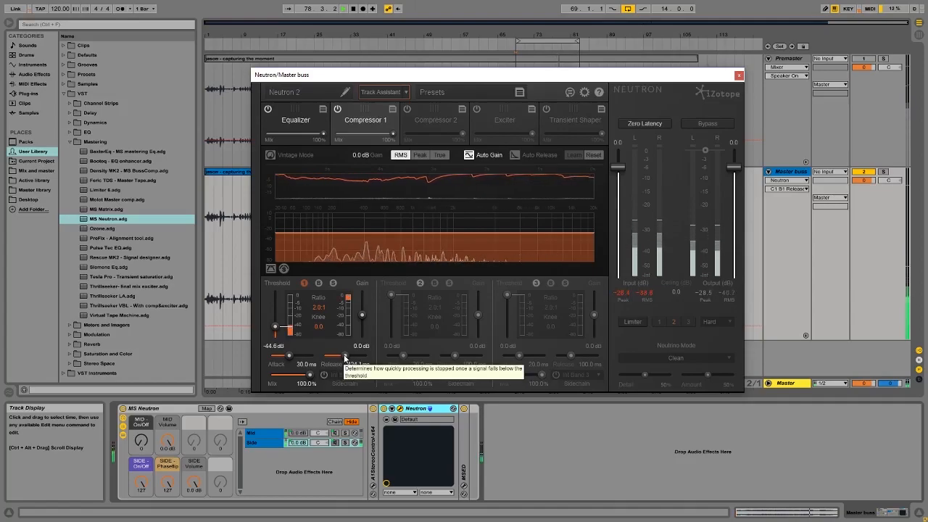
drag(343, 356, 343, 357)
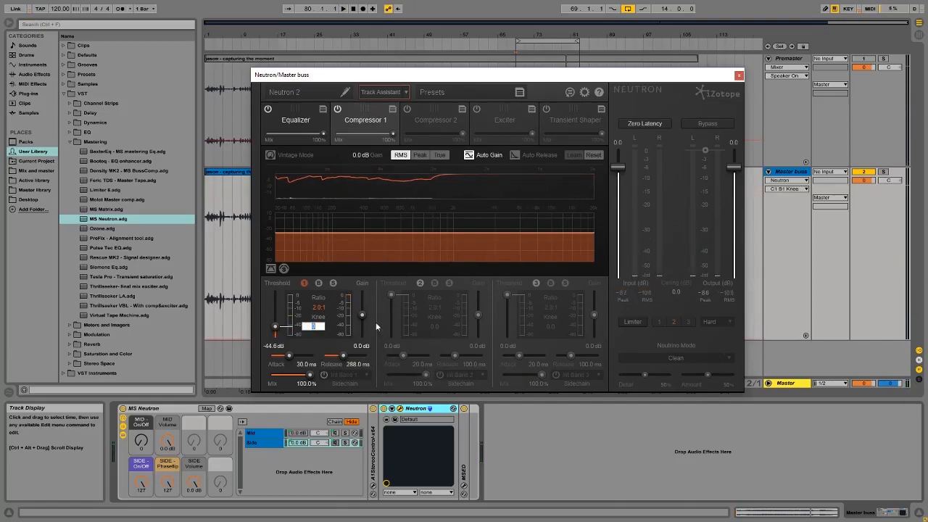
Set Compressor 1's knee to 6.0, ratio to 2.5:1 and threshold to -40.3 dB during playback
text(6)
key(Return)
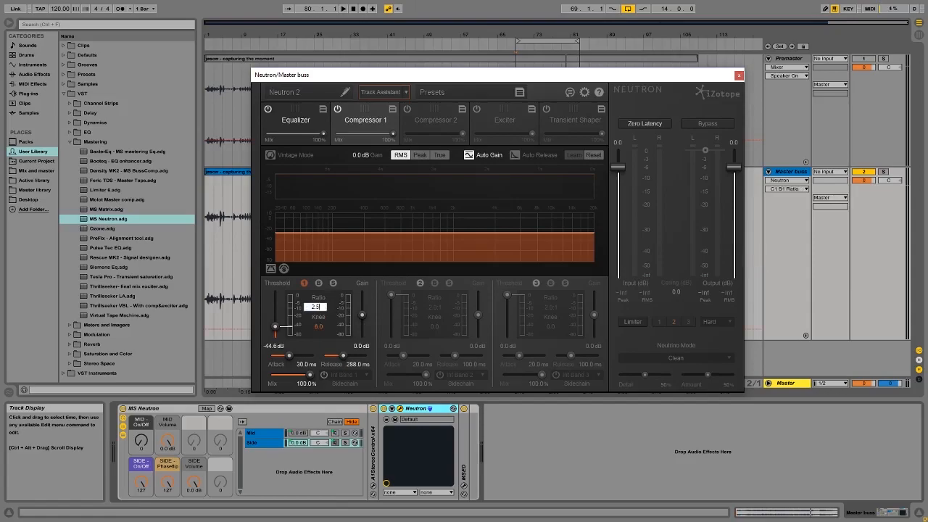
key(space)
key(space)
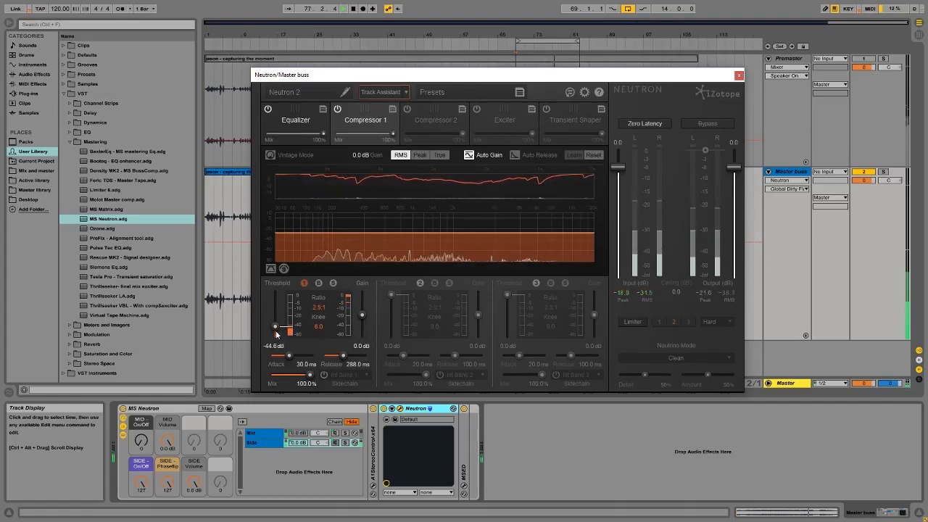
drag(276, 333, 278, 330)
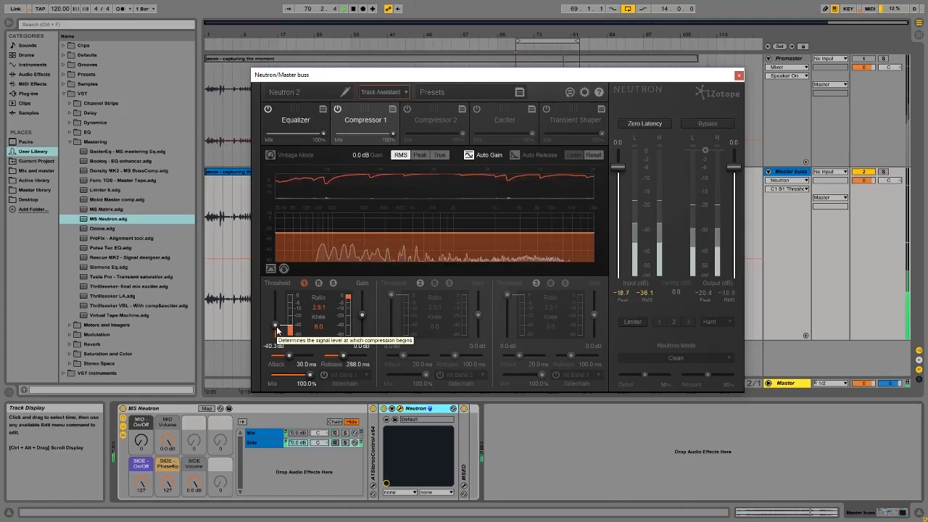
Turn off Compressor 1's Auto Gain and set Neutron's output gain to 6.0 dB
click(470, 156)
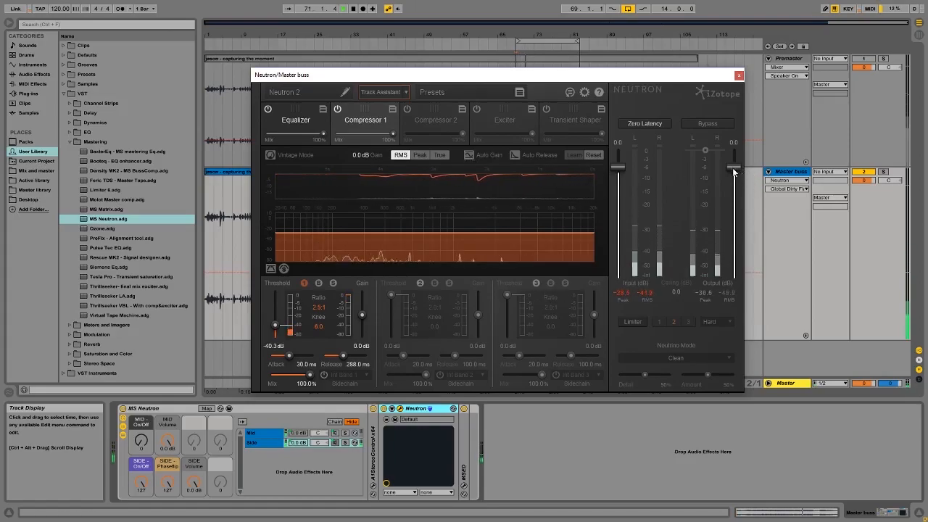
drag(733, 168, 735, 166)
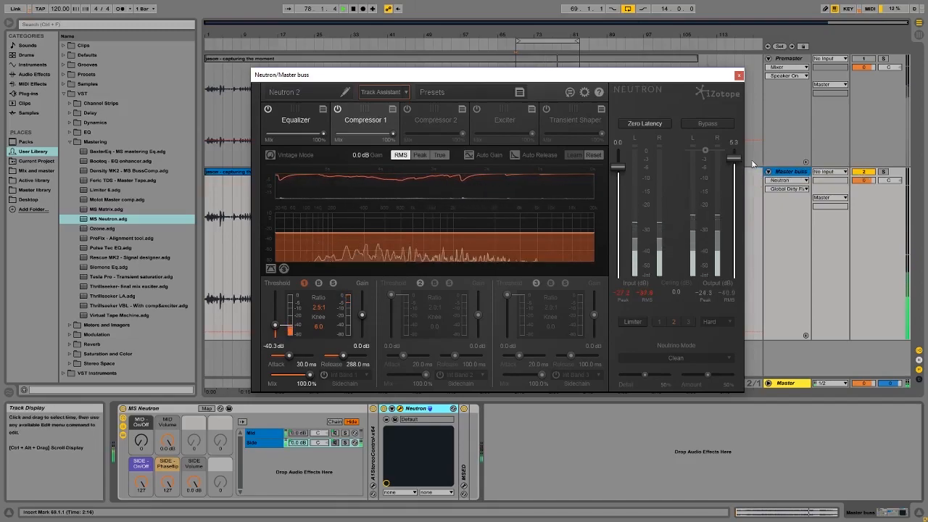
drag(734, 158, 737, 147)
double_click(735, 148)
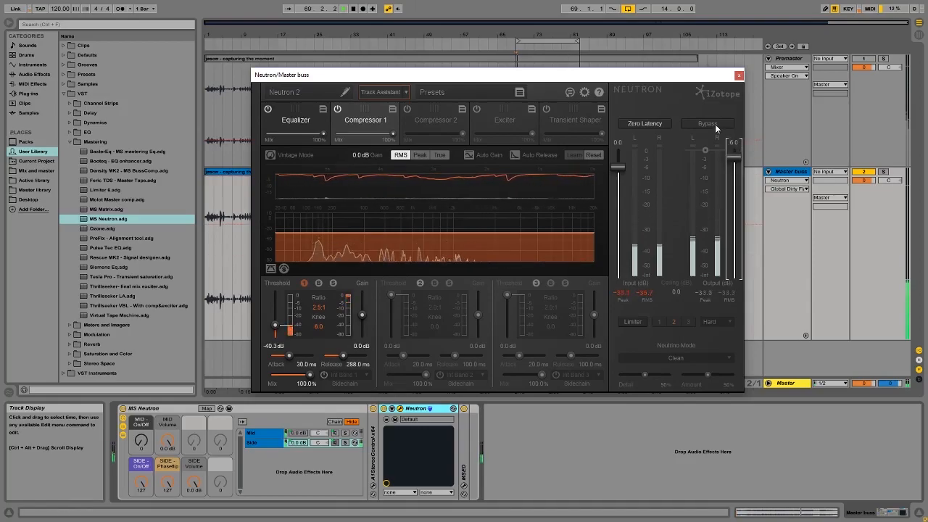
Compare the equalized and compressed Side signal against Neutron's global bypass
click(711, 124)
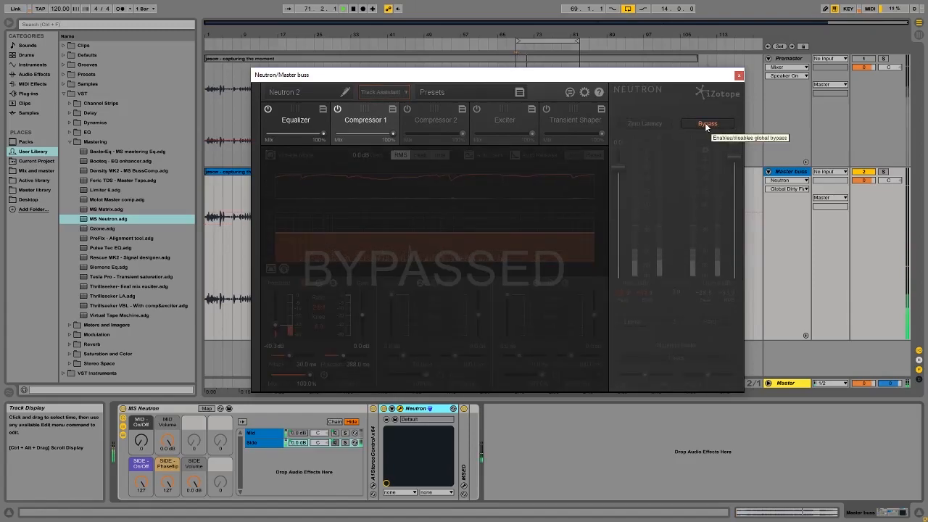
click(706, 124)
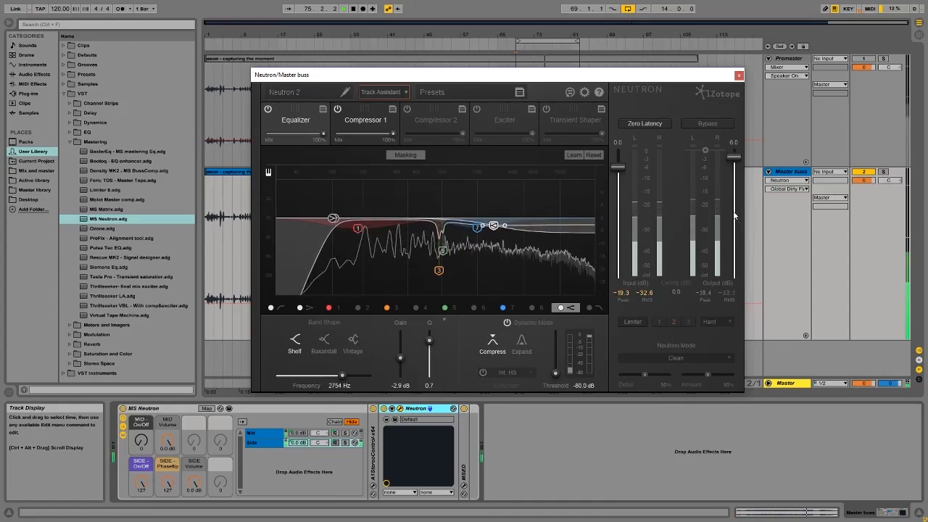
Close the Neutron window, set the MS Neutron rack's MID On/Off macro to 127 and play the loop
click(739, 74)
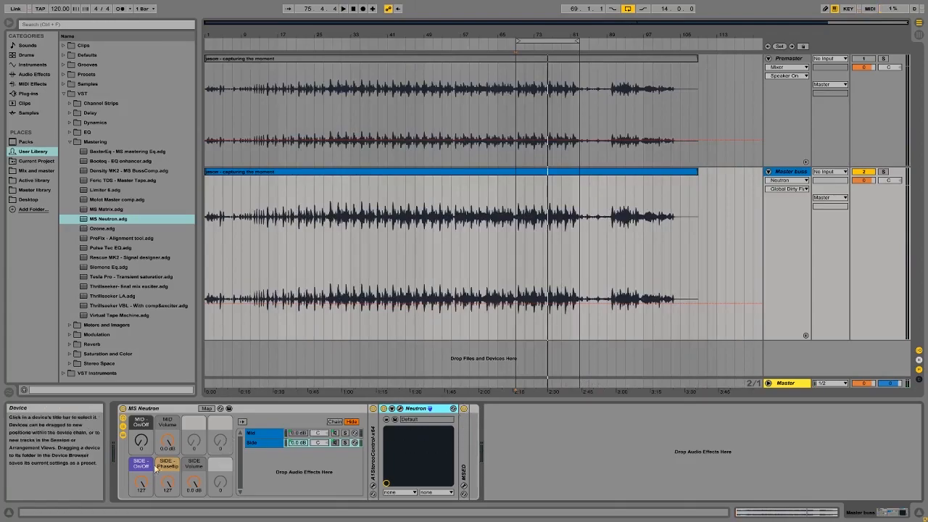
drag(141, 440, 141, 355)
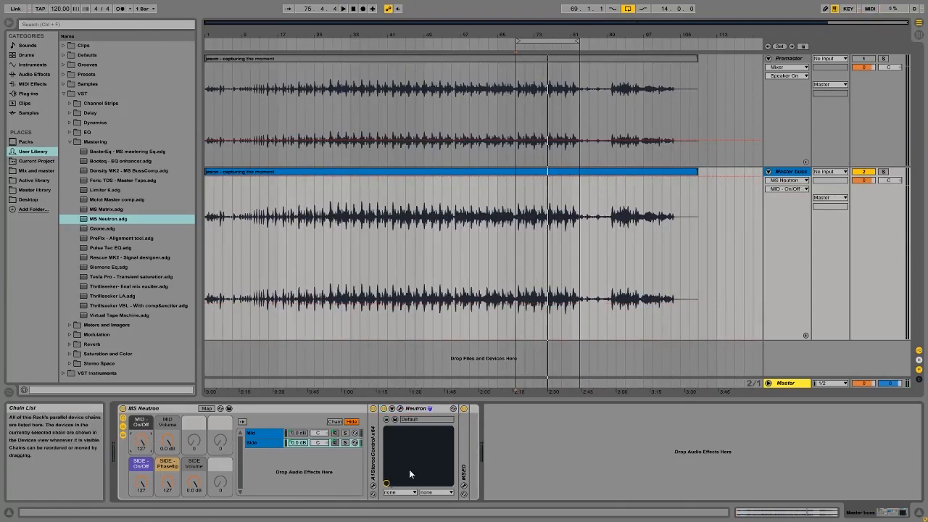
key(space)
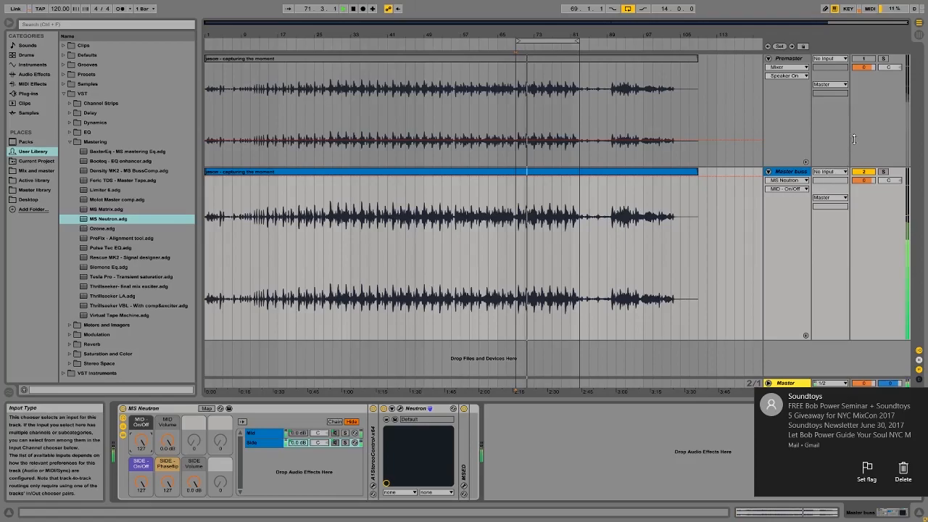
Compare the Premaster track with the Master buss by toggling the Premaster's solo during playback of the loop from bar 69
click(884, 61)
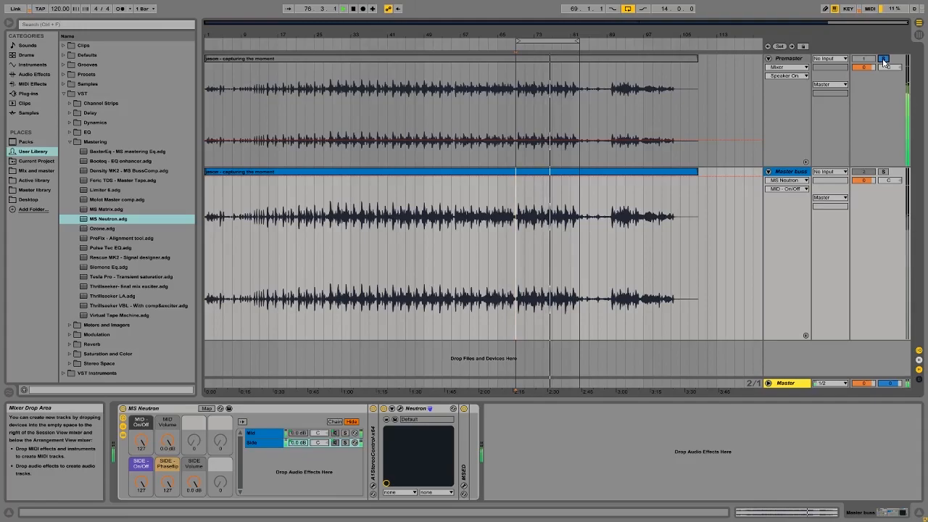
click(884, 61)
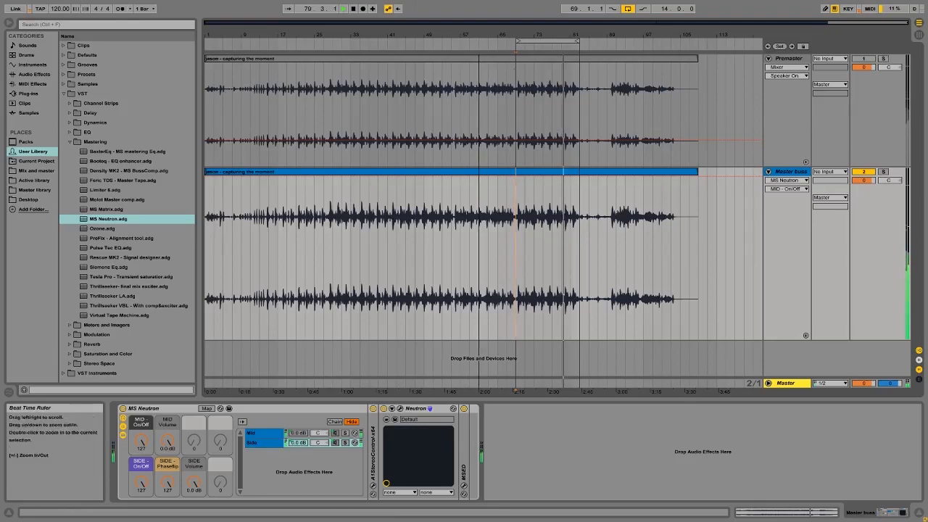
key(space)
key(space)
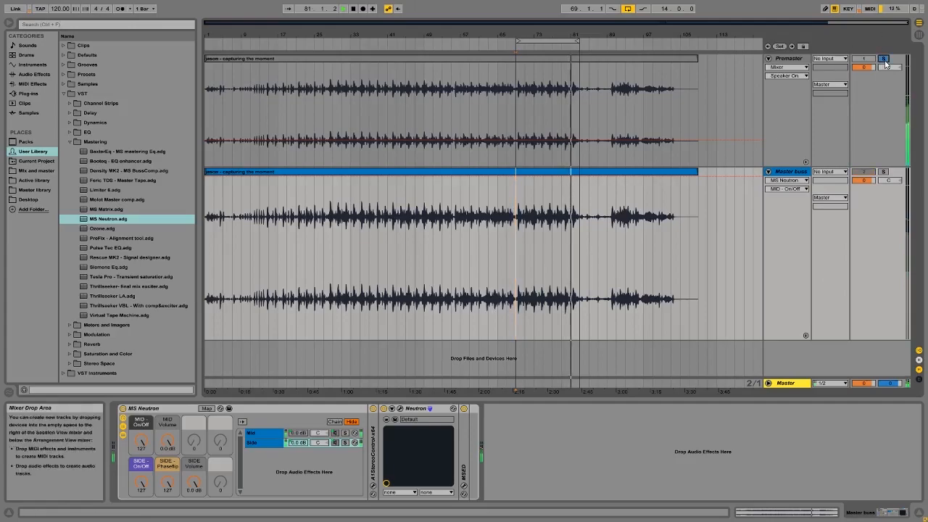
click(884, 59)
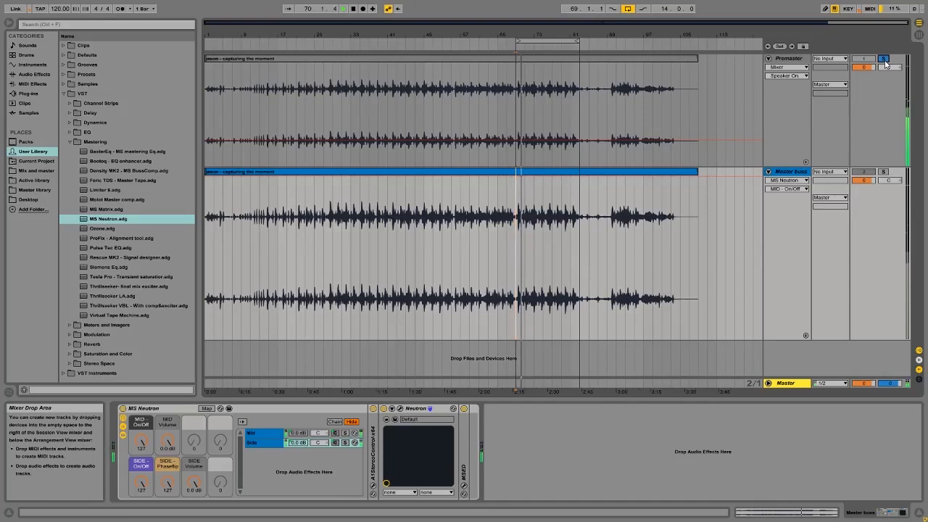
click(884, 59)
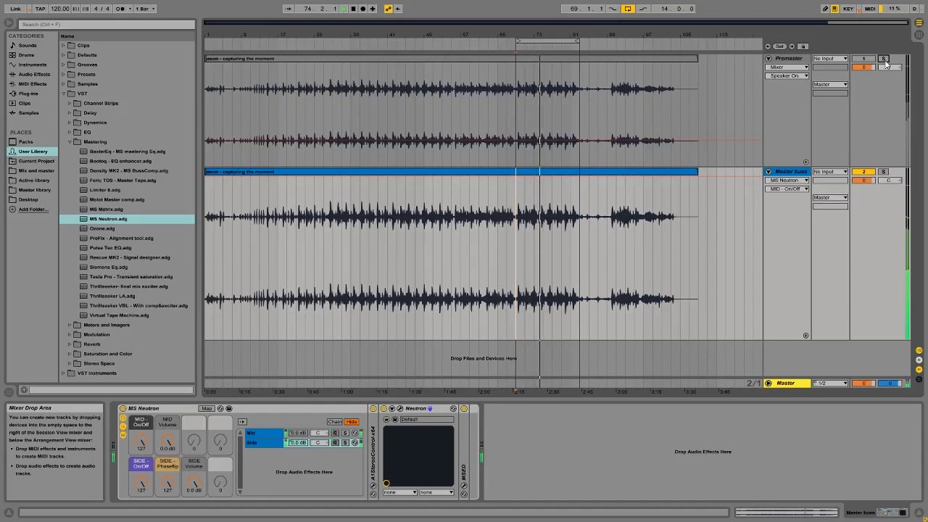
Play the song from bar 45 and compare both versions by soloing and unsoloing the Premaster track
click(406, 218)
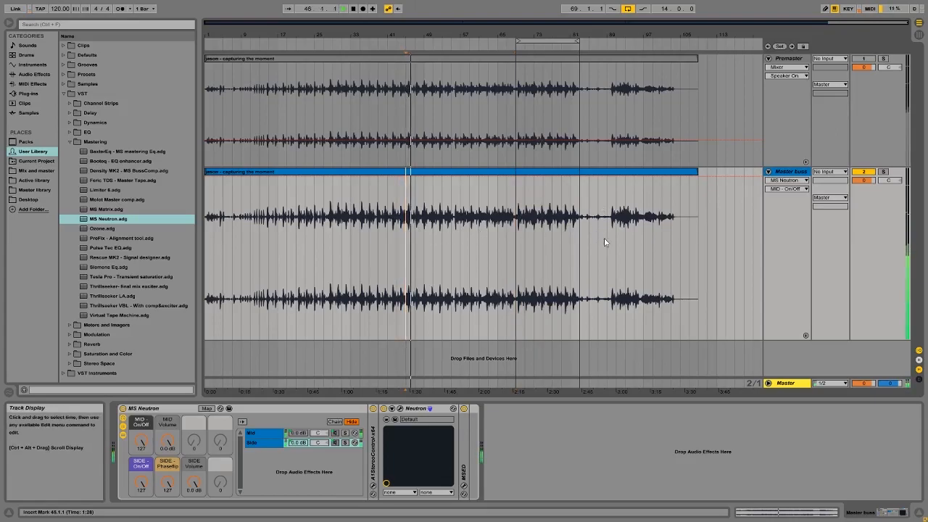
click(884, 59)
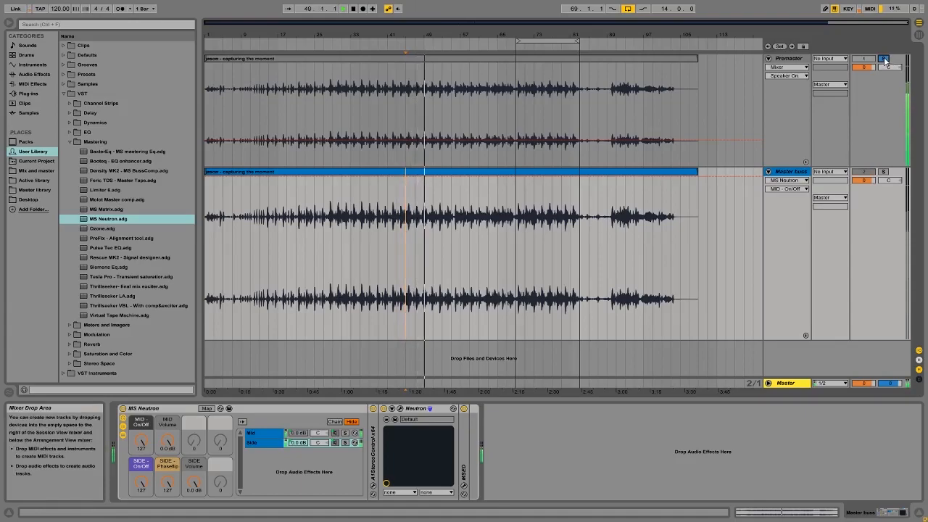
click(884, 59)
Restart playback from bar 27 and compare the soloed Premaster with the Master buss there
click(325, 243)
key(space)
key(space)
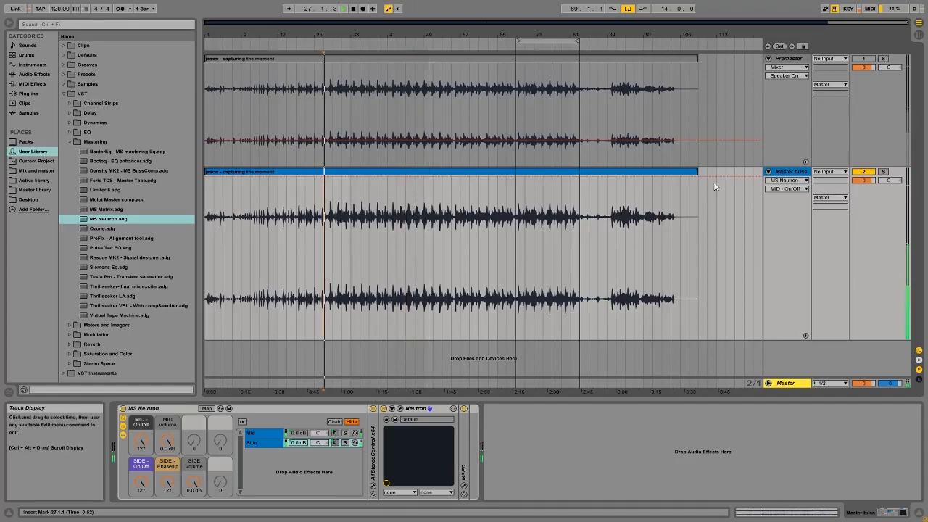
click(884, 59)
click(884, 59)
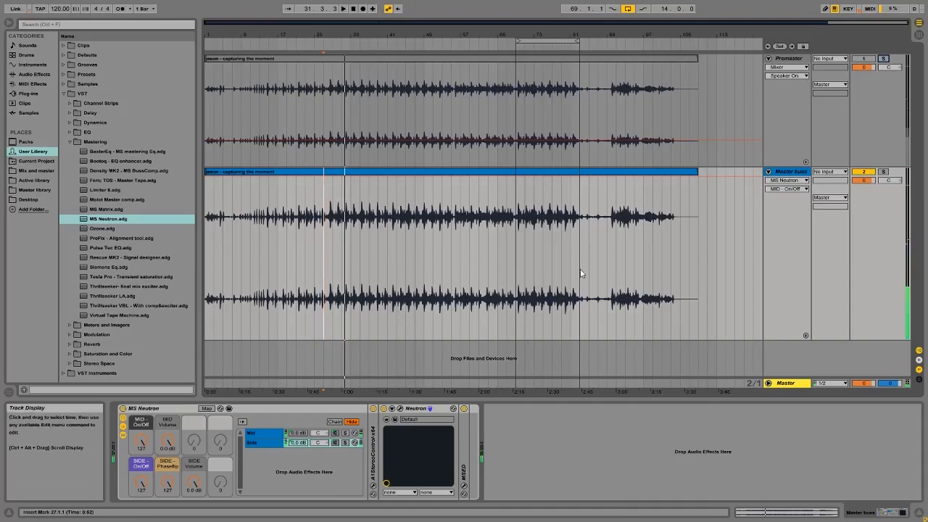
Measure the song's loudness from bar 69 with the dpMeter2 plug-in on the Master track, then close the meter window
click(515, 232)
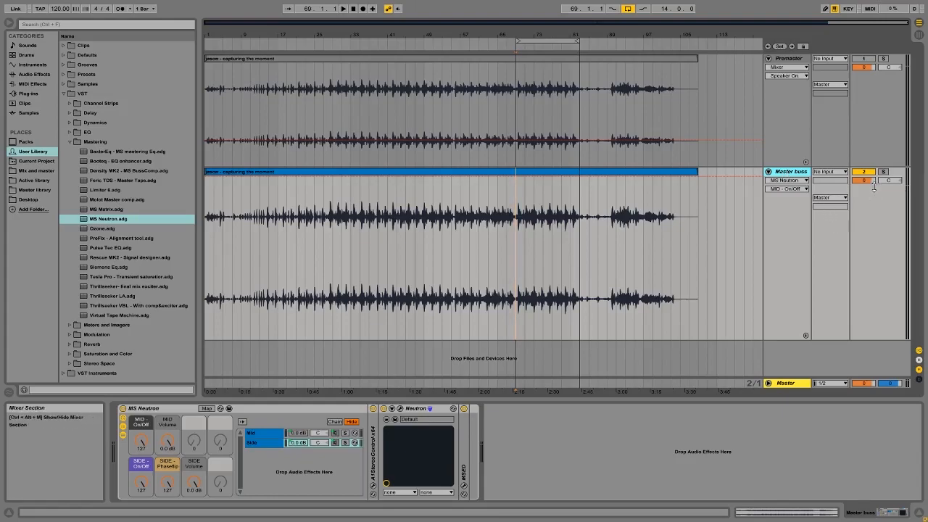
click(794, 385)
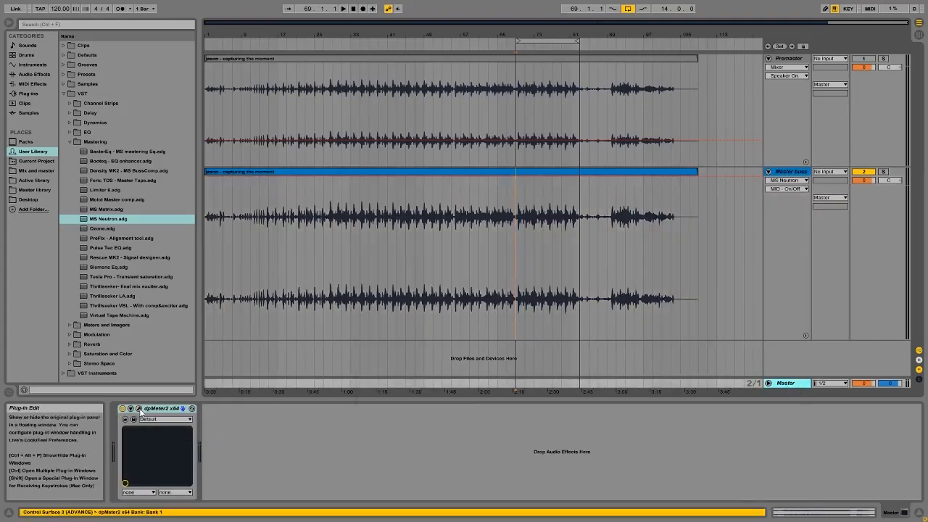
click(184, 408)
click(550, 234)
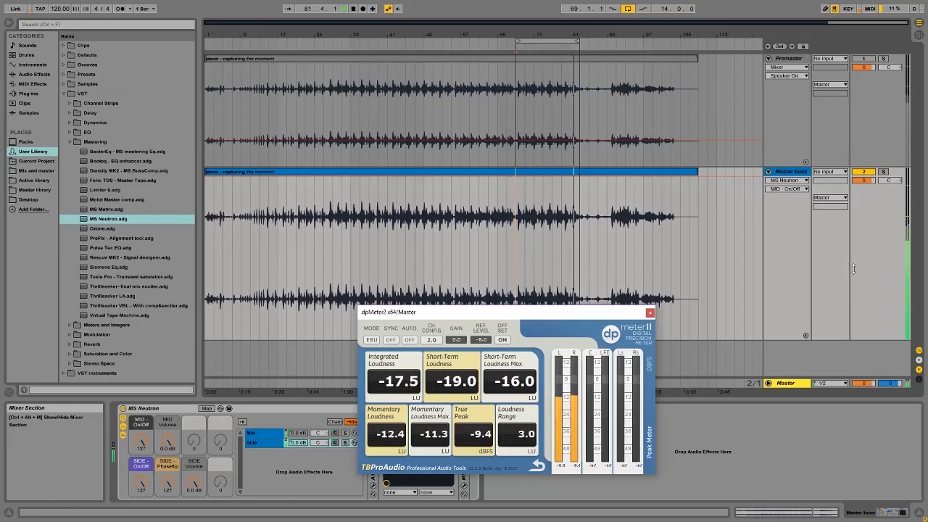
click(650, 313)
Stop playback and set the Master buss track volume to -0.3 dB
key(space)
click(865, 181)
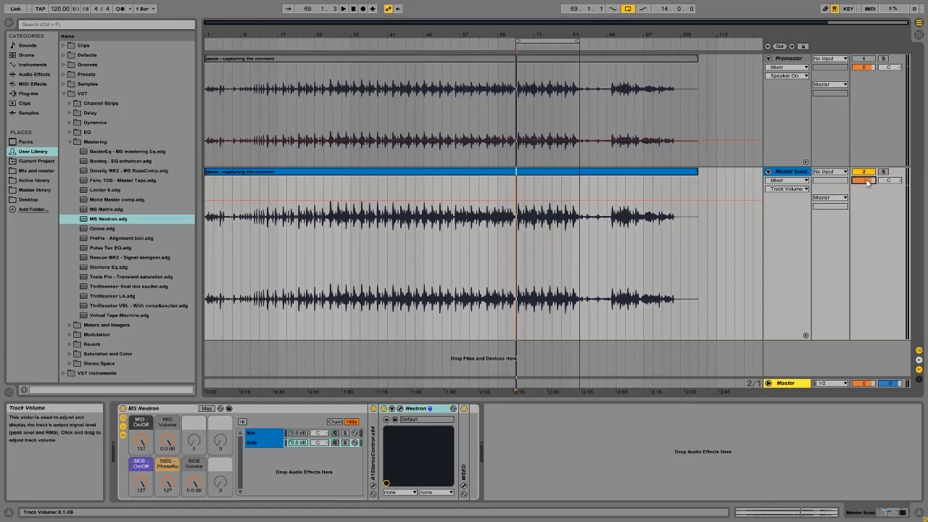
drag(868, 183, 868, 185)
Replay the loop, recheck its loudness in dpMeter2, and compare the Master buss with the soloed Premaster track
key(space)
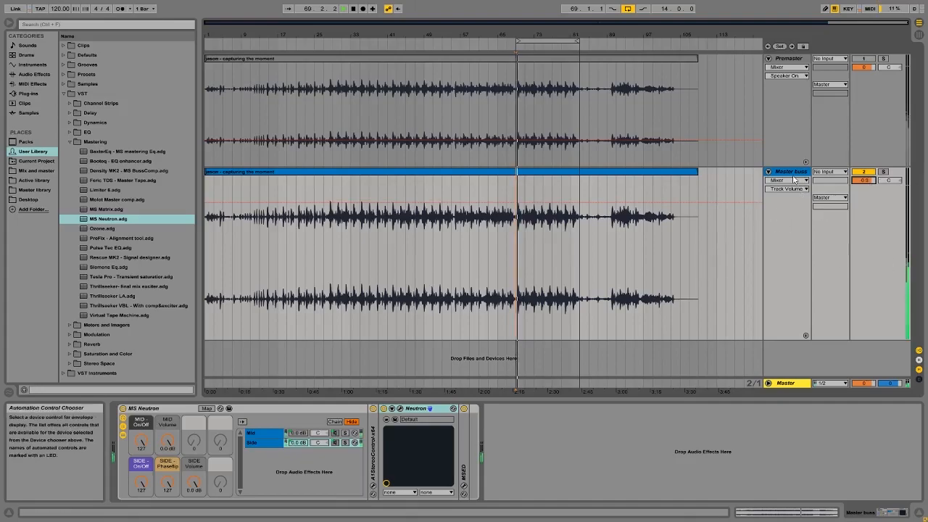
click(787, 383)
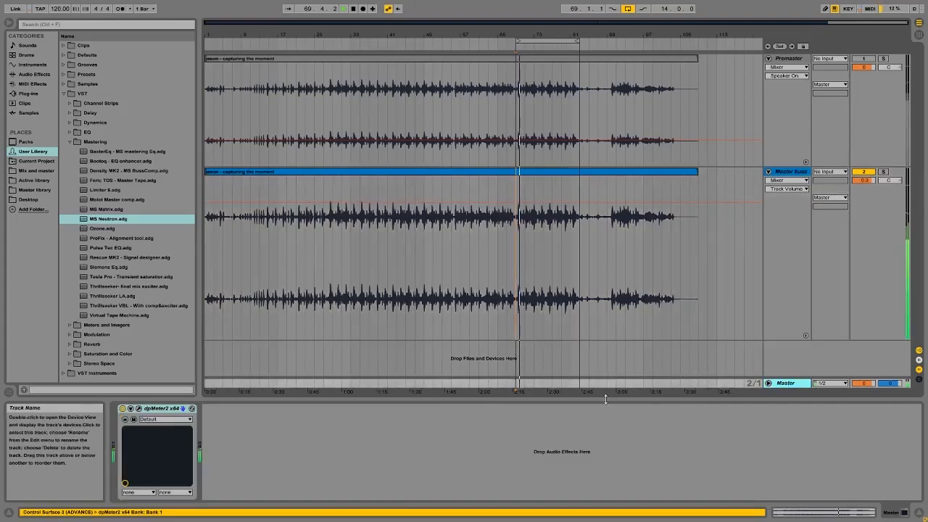
click(139, 410)
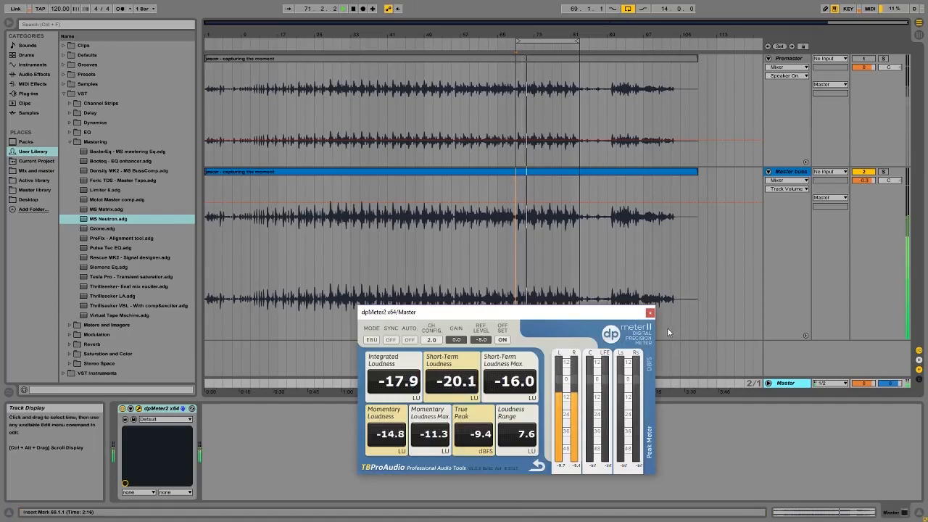
click(650, 312)
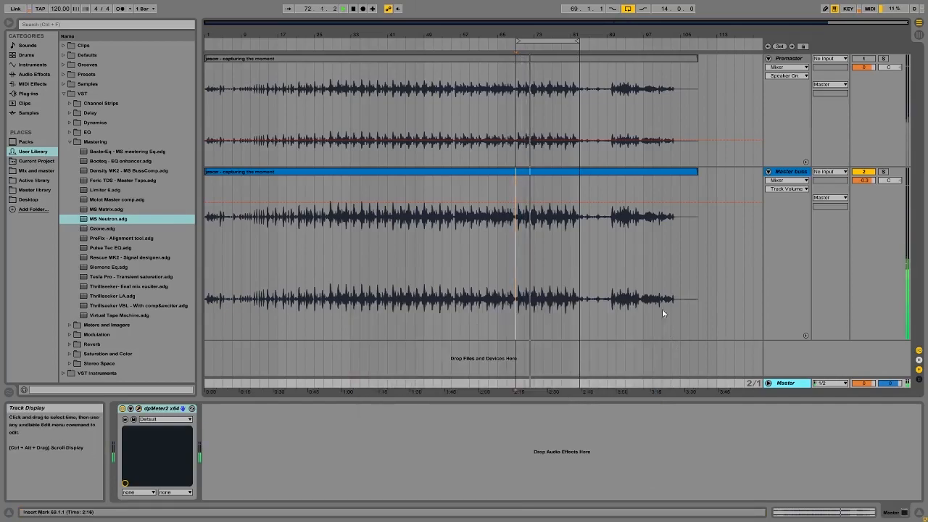
click(885, 59)
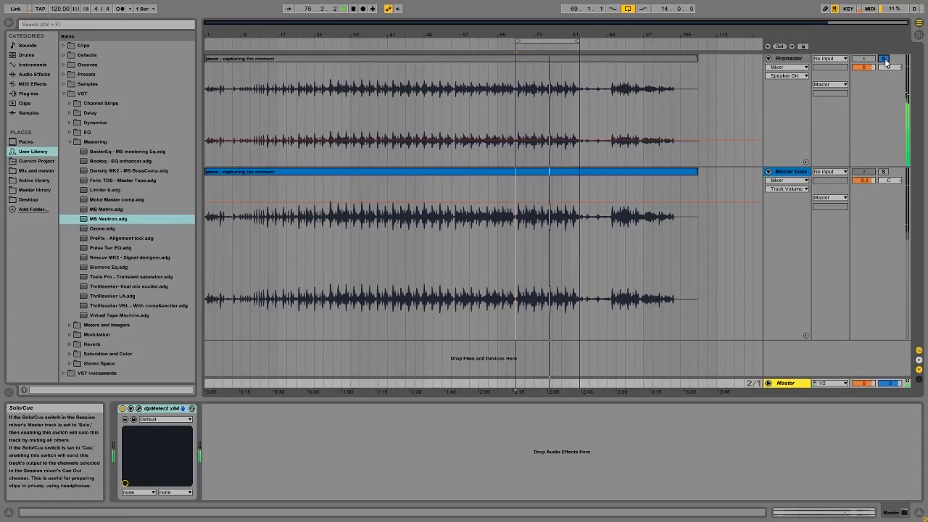
click(886, 63)
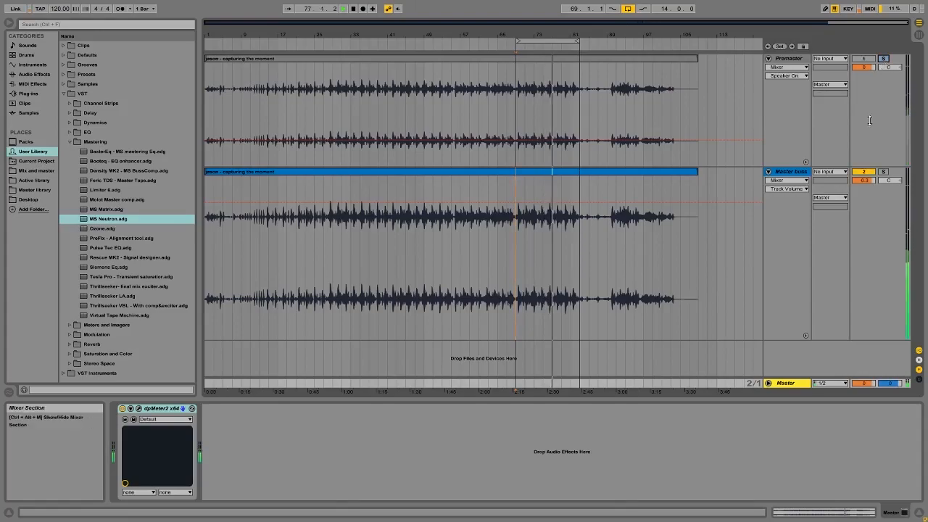
Show the Master buss device chain, collapse the Premaster track, and select the MS Neutron rack
click(791, 172)
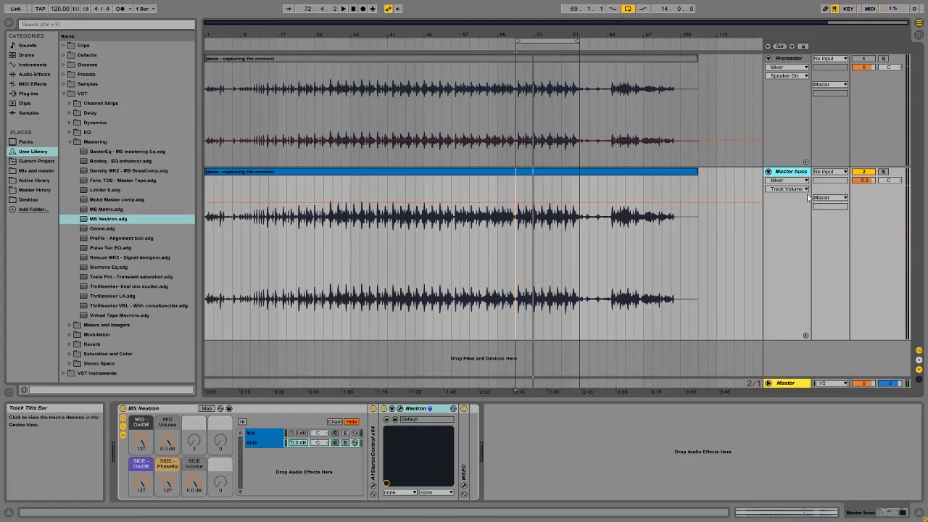
click(769, 58)
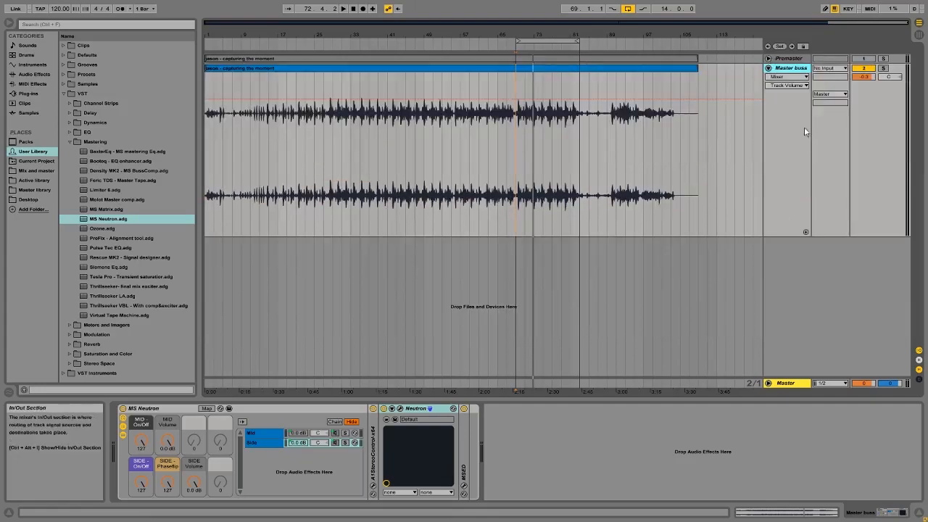
click(266, 407)
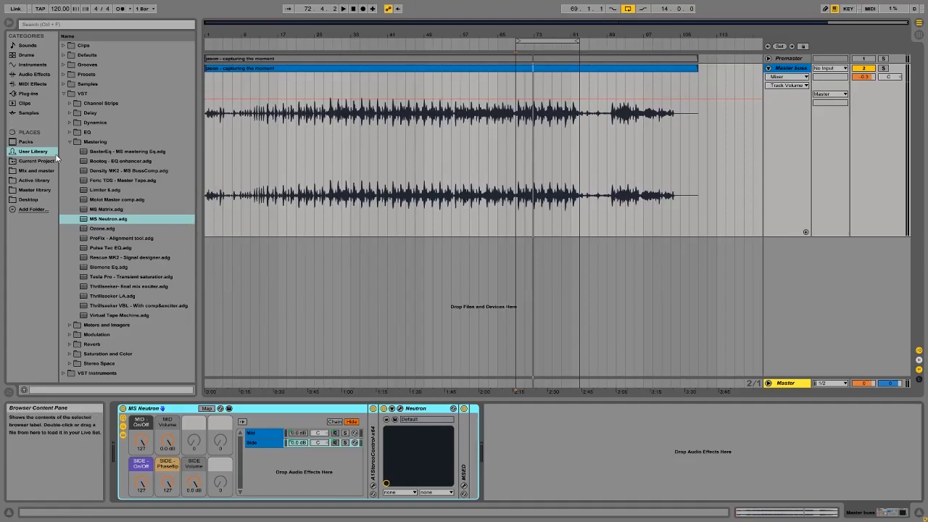
Add the Density MK2 - MS BussComp preset from the Mastering folder after the MS Neutron rack and reposition its plug-in window
click(116, 153)
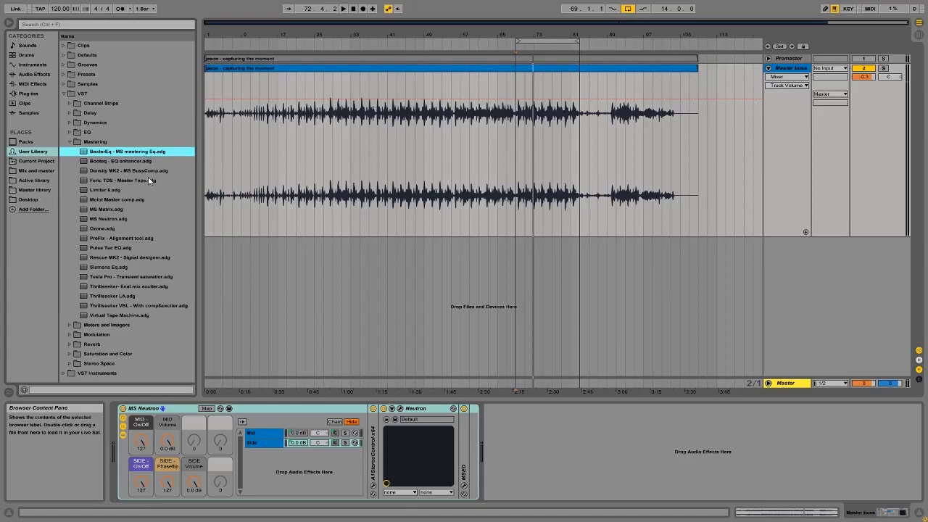
click(150, 172)
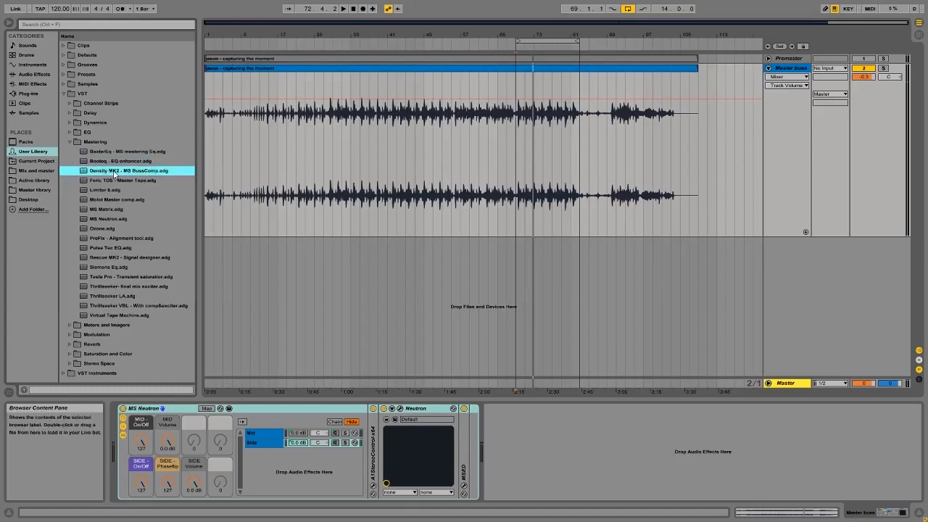
drag(117, 176, 542, 441)
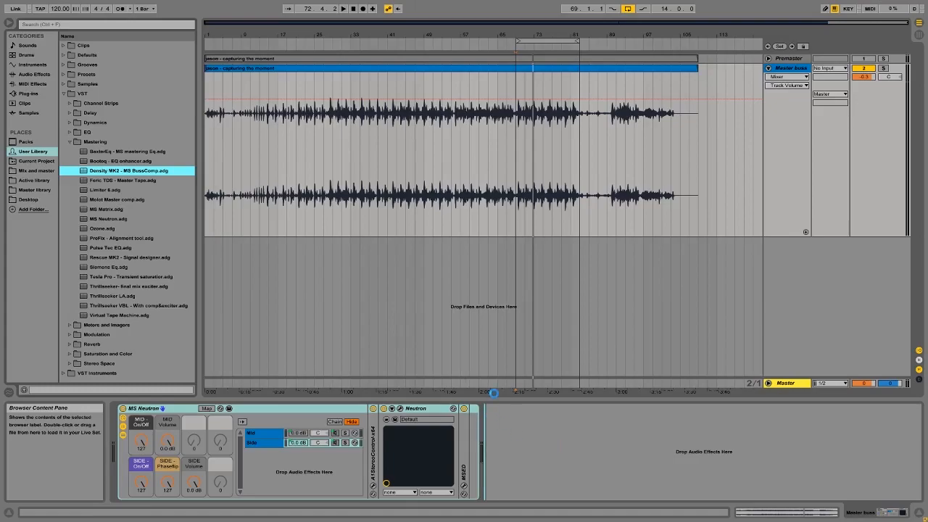
drag(556, 322, 486, 229)
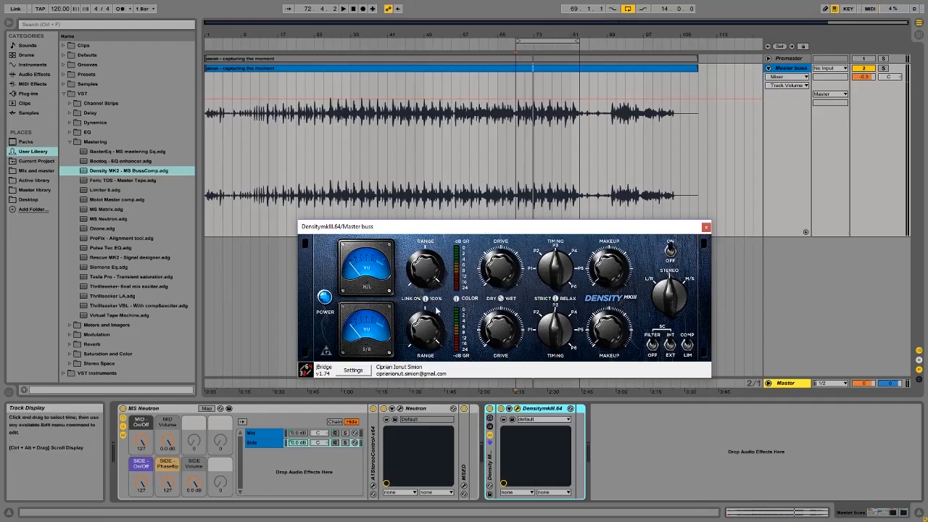
drag(489, 234, 537, 222)
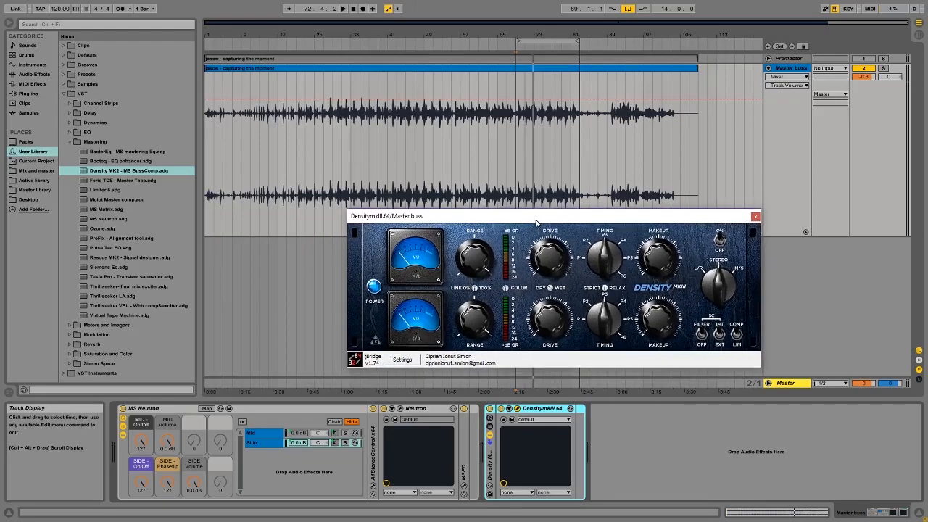
Load the summing preset in the Density compressor and close its plug-in window
click(569, 420)
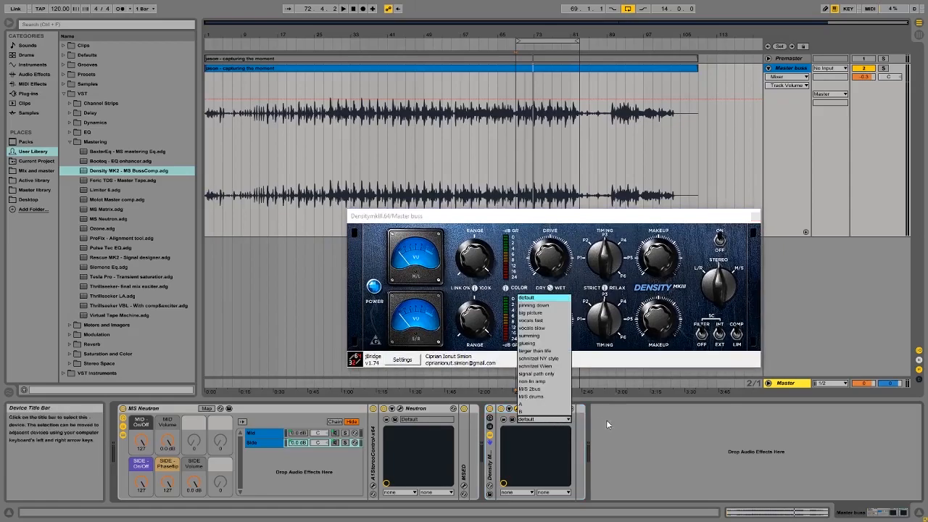
click(537, 336)
click(755, 217)
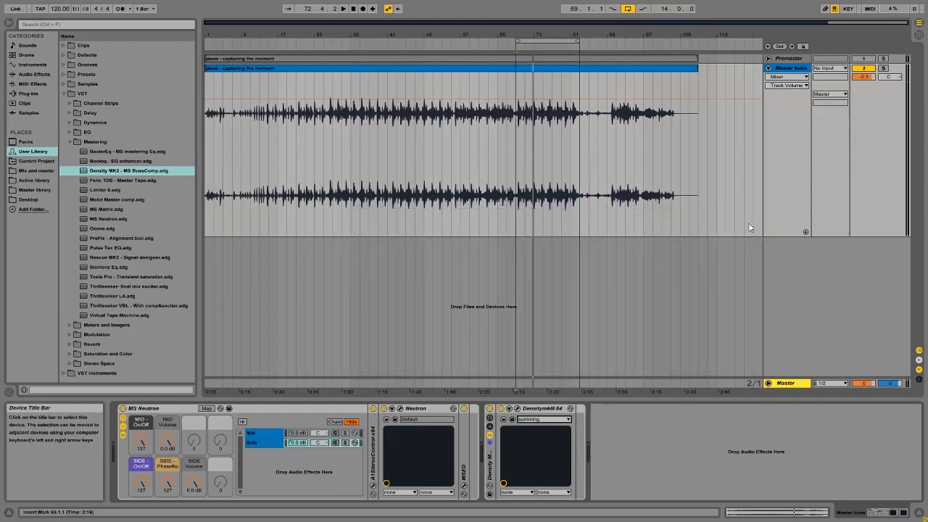
Play the loop while toggling the Density MK2 rack off and on to compare its effect, leaving it enabled
click(489, 409)
key(space)
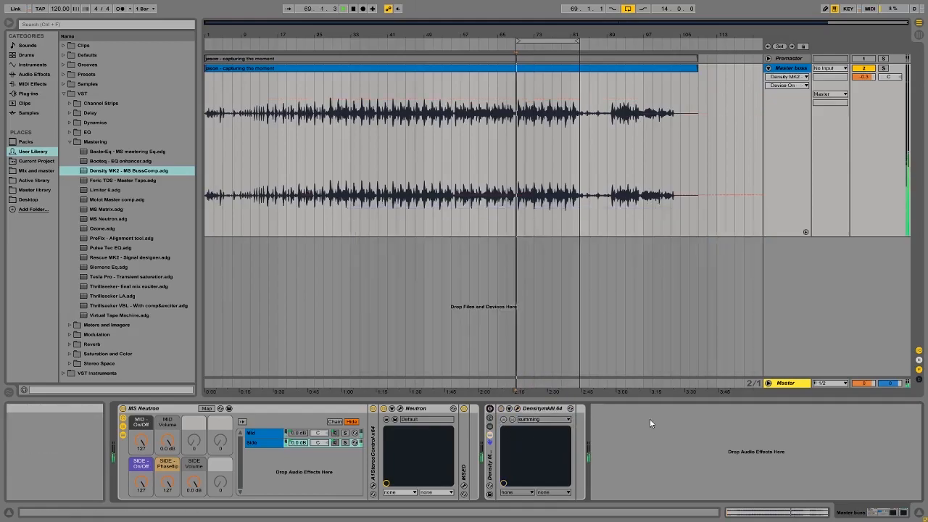
click(490, 409)
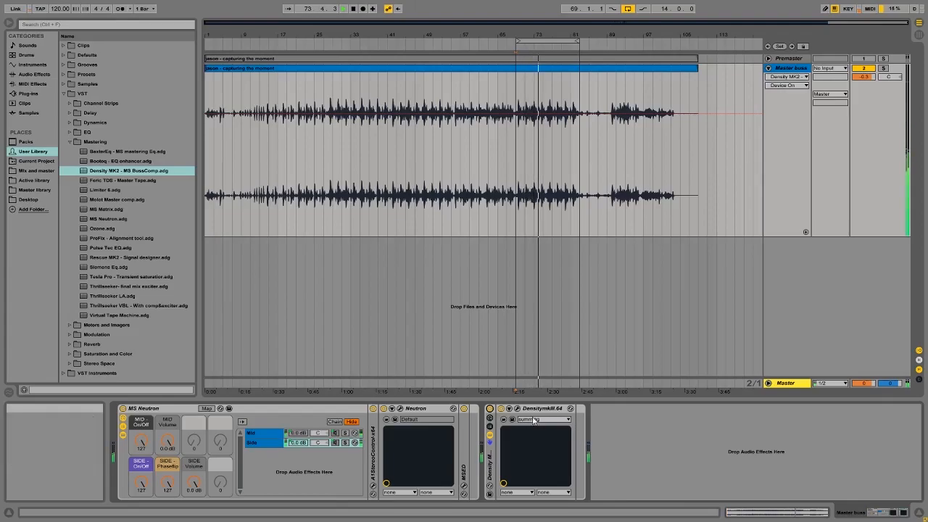
click(491, 409)
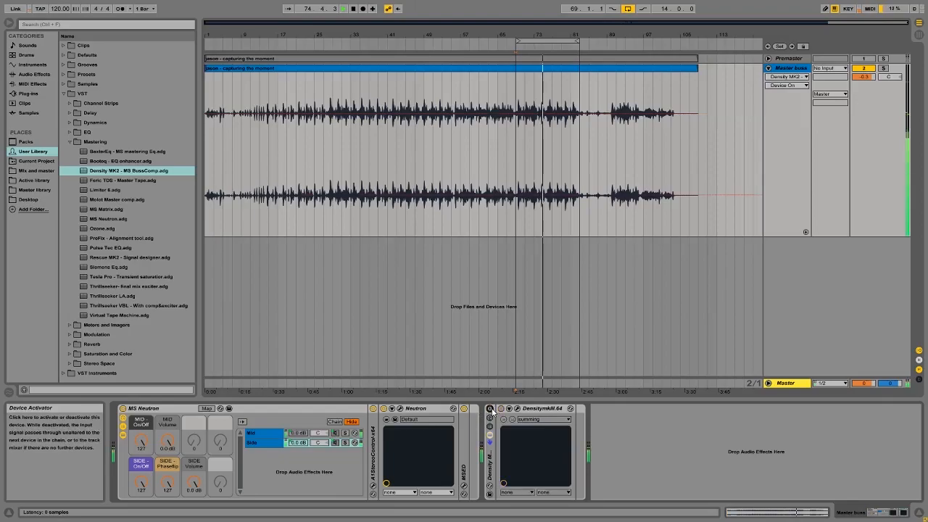
click(490, 409)
Reopen the Density plug-in window, switch its power off, and restart the loop from bar 69
click(516, 409)
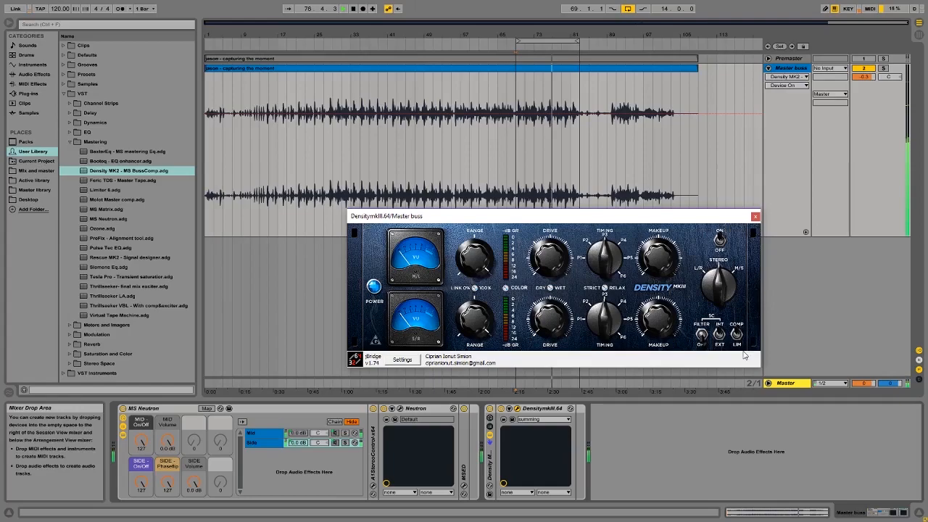
click(720, 240)
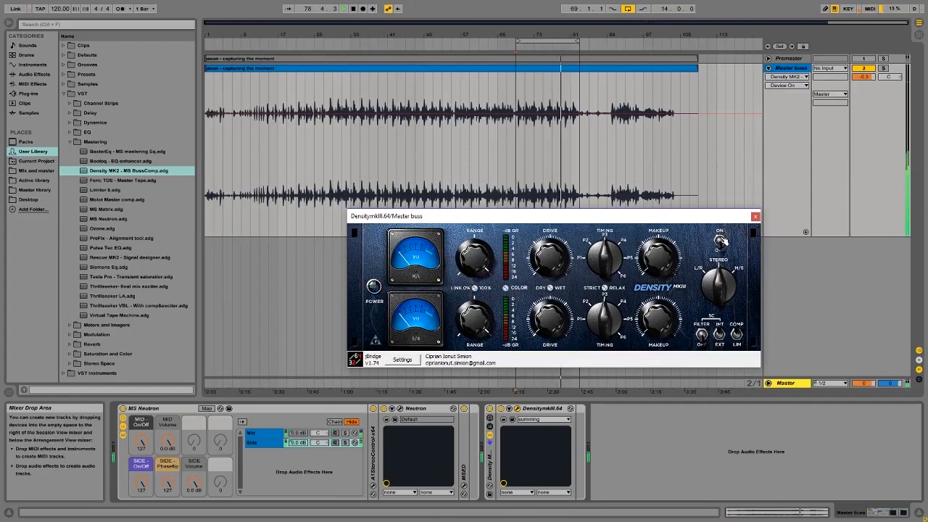
key(space)
key(space)
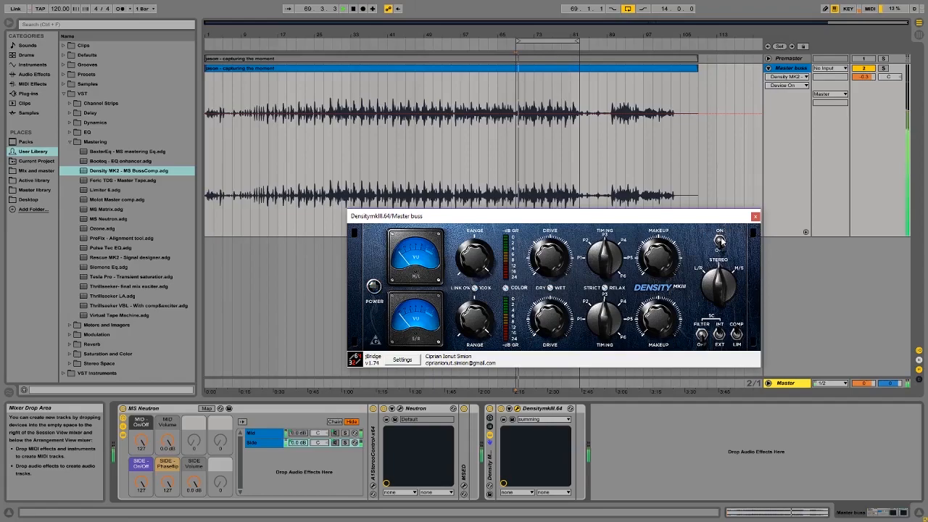
Switch the Density compressor back on and close its plug-in window
click(720, 240)
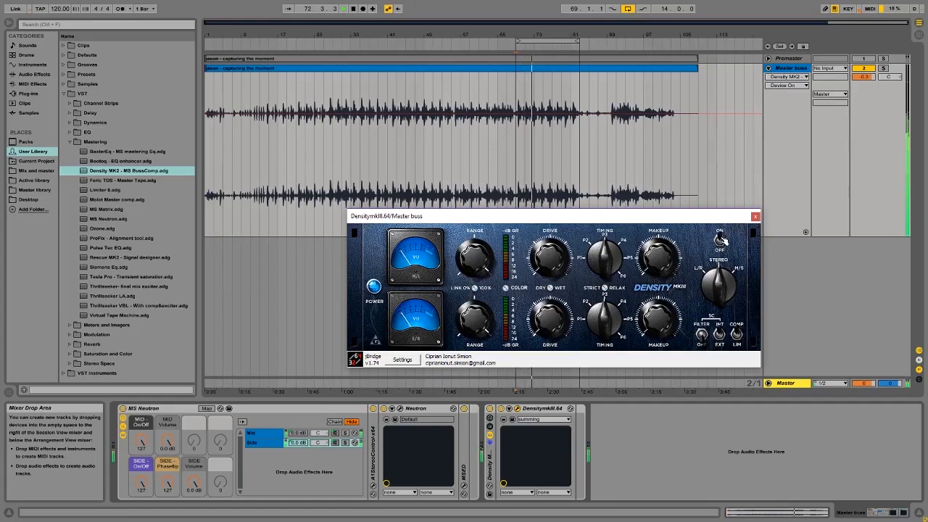
click(755, 217)
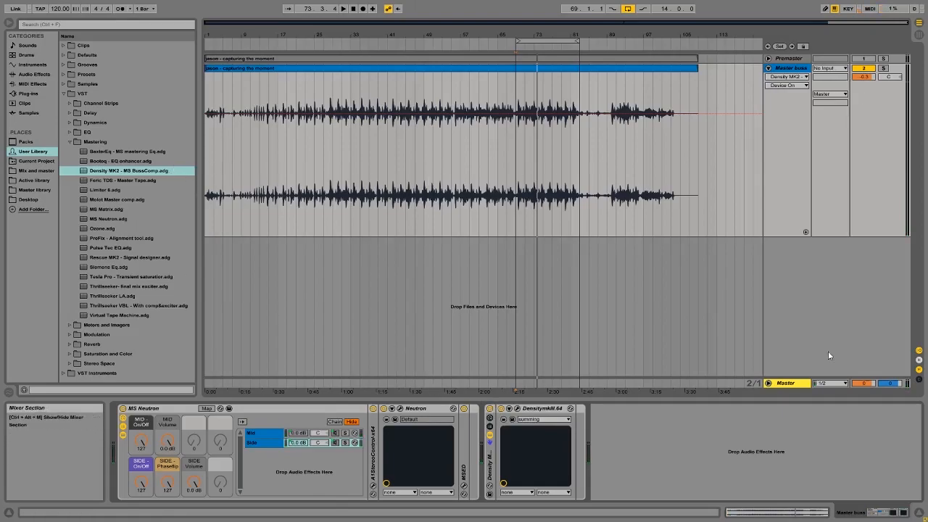
Measure the loop's loudness with dpMeter2 on the Master track, then stop playback and close the meter
click(219, 333)
click(130, 409)
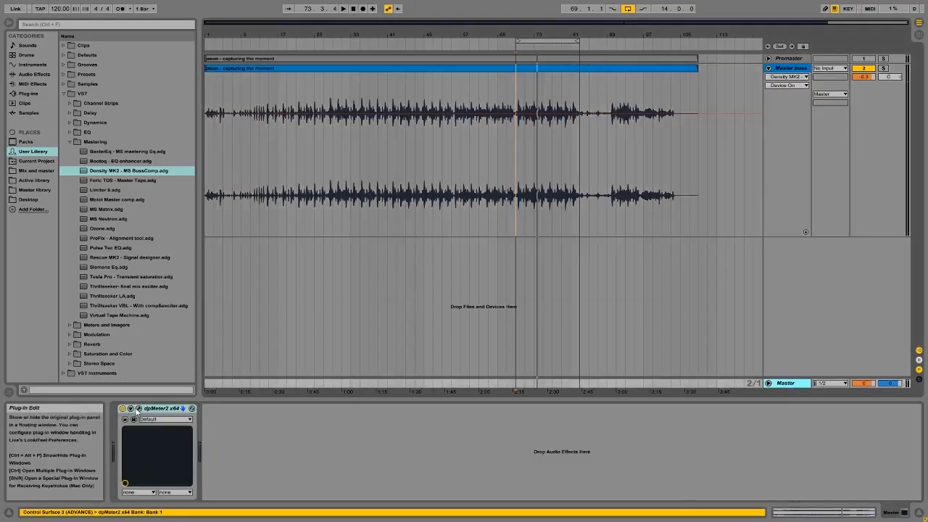
key(space)
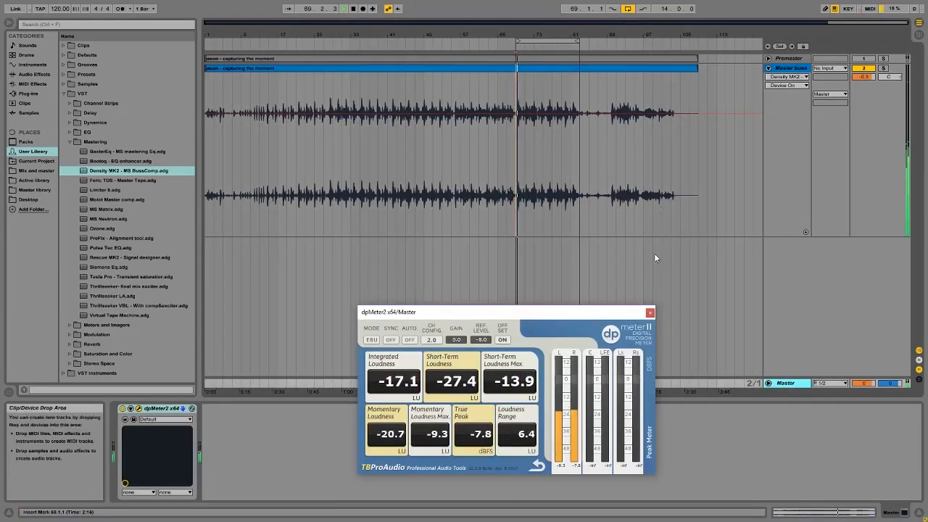
key(space)
click(651, 312)
Lower the Master buss track volume to -1.3 dB and compare it with the soloed Premaster during playback
click(791, 69)
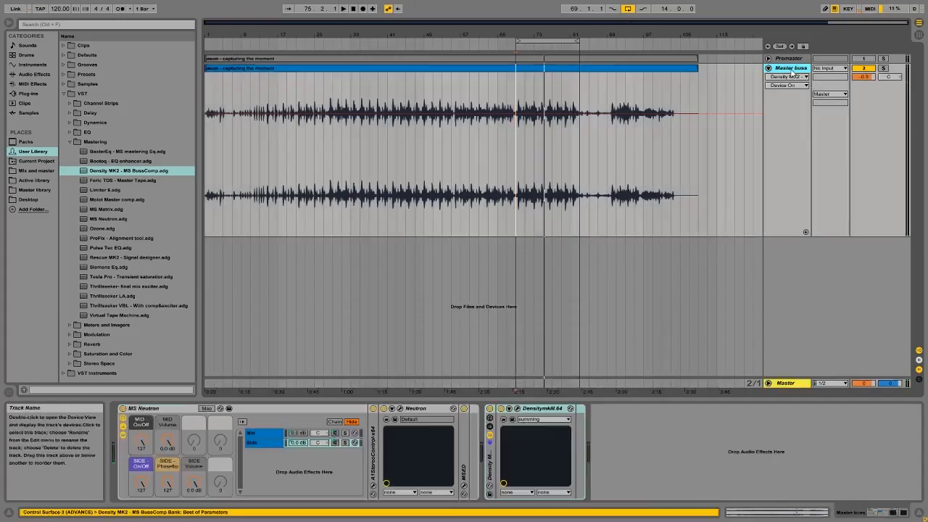
click(865, 77)
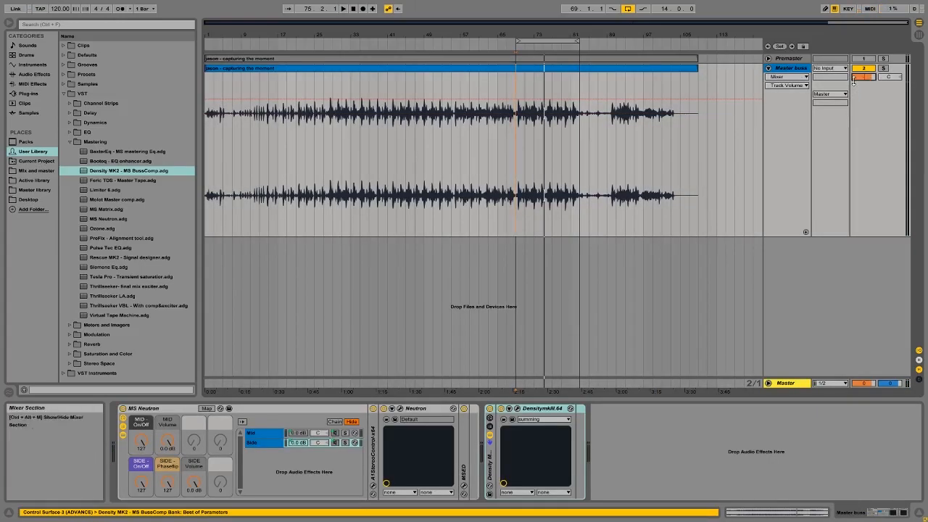
key(space)
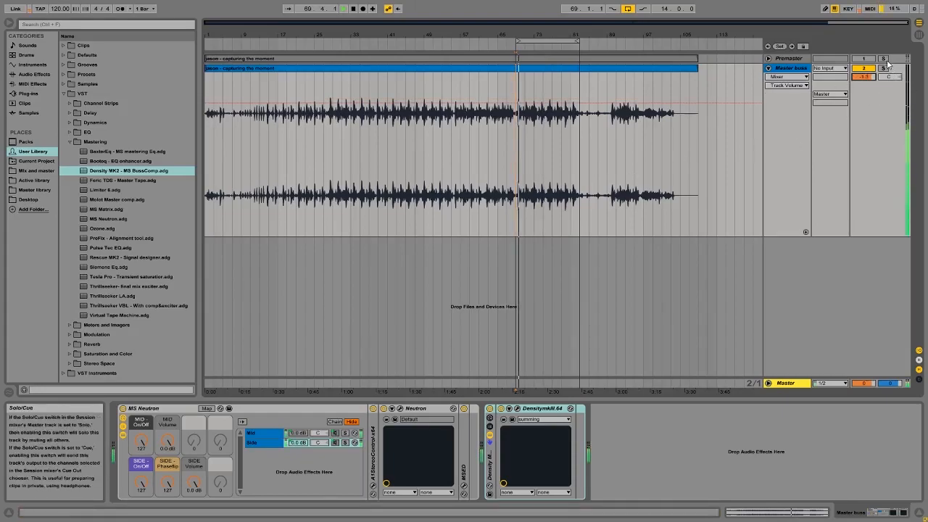
click(884, 59)
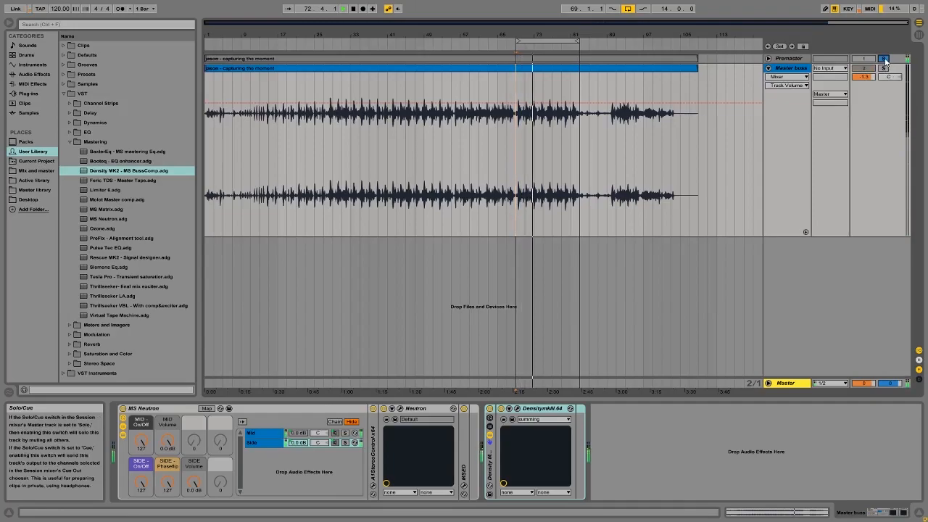
click(884, 59)
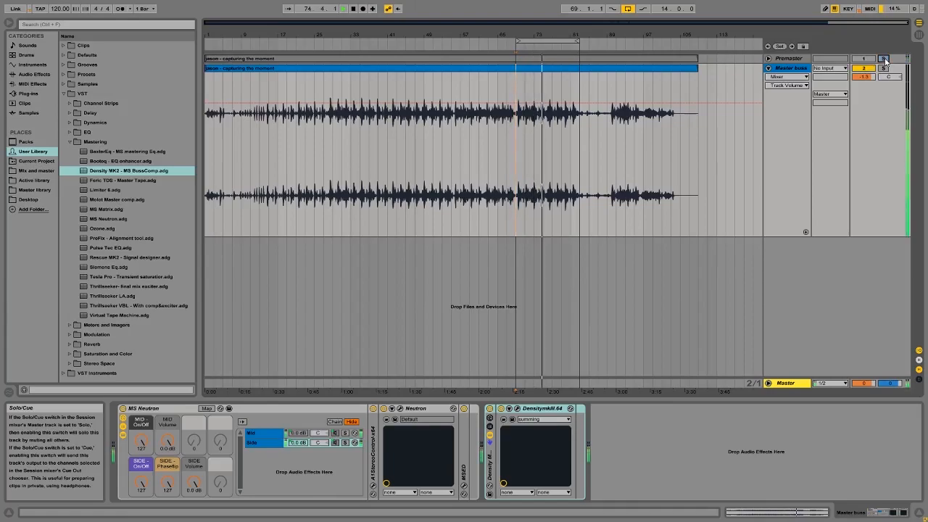
key(space)
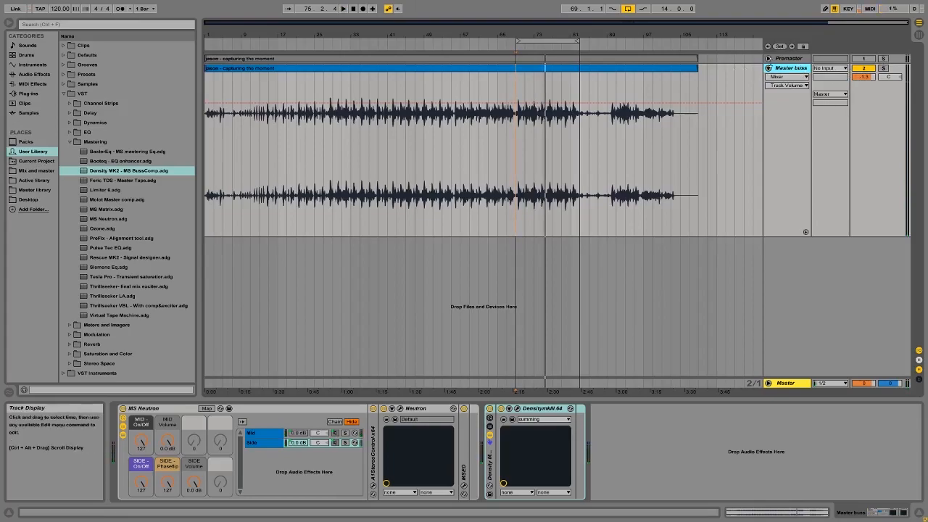
click(787, 60)
click(789, 69)
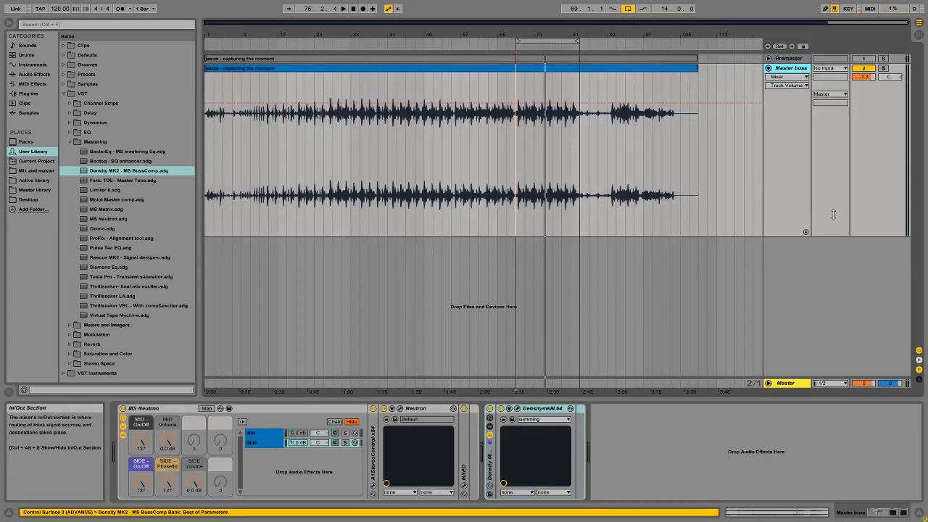
click(788, 58)
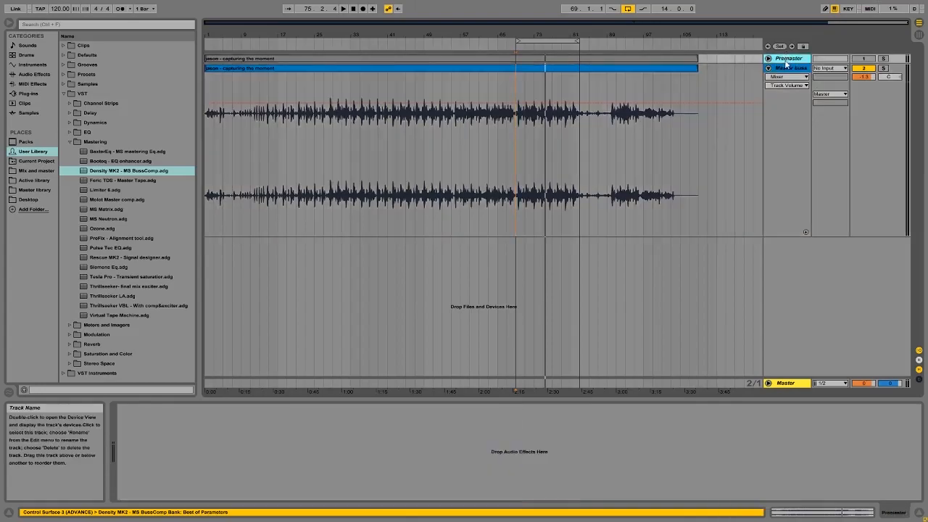
click(785, 69)
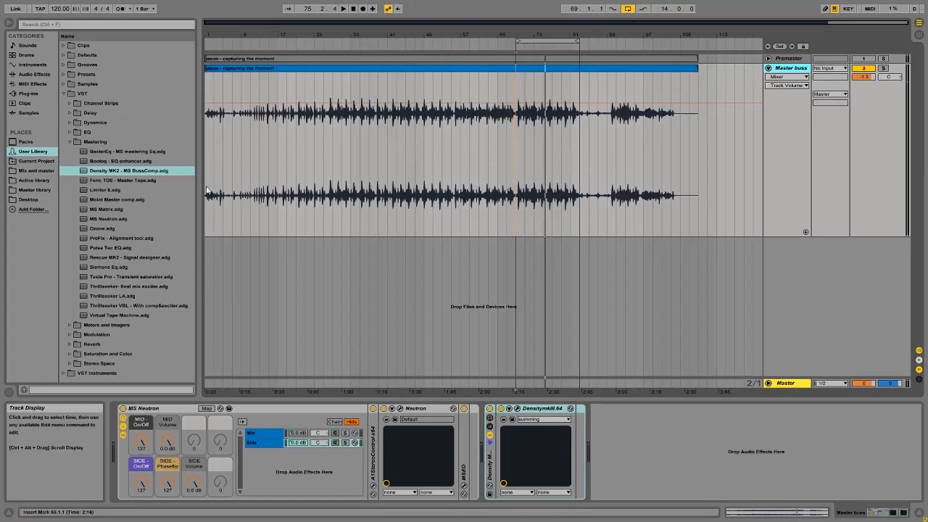
Add the Virtual Tape Machine preset from the Mastering folder after the Density MK2 rack and reposition its plug-in window
click(119, 179)
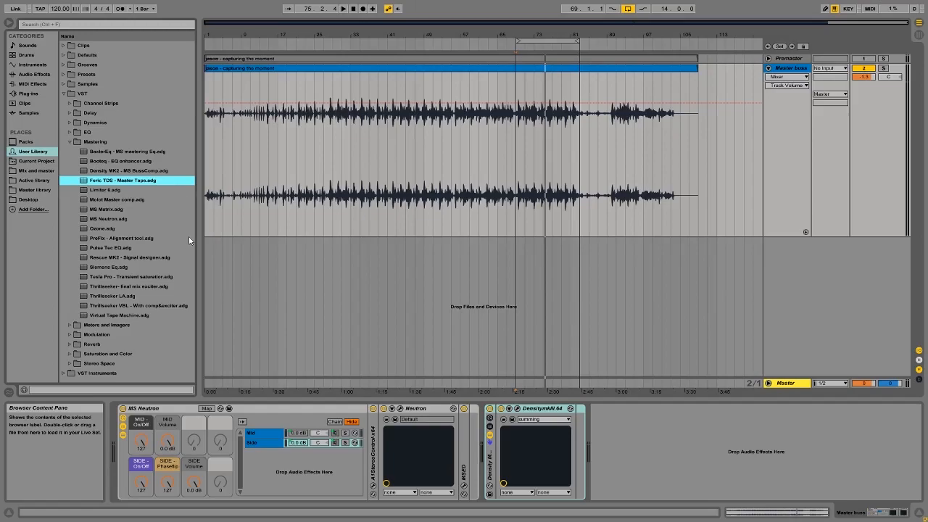
click(164, 316)
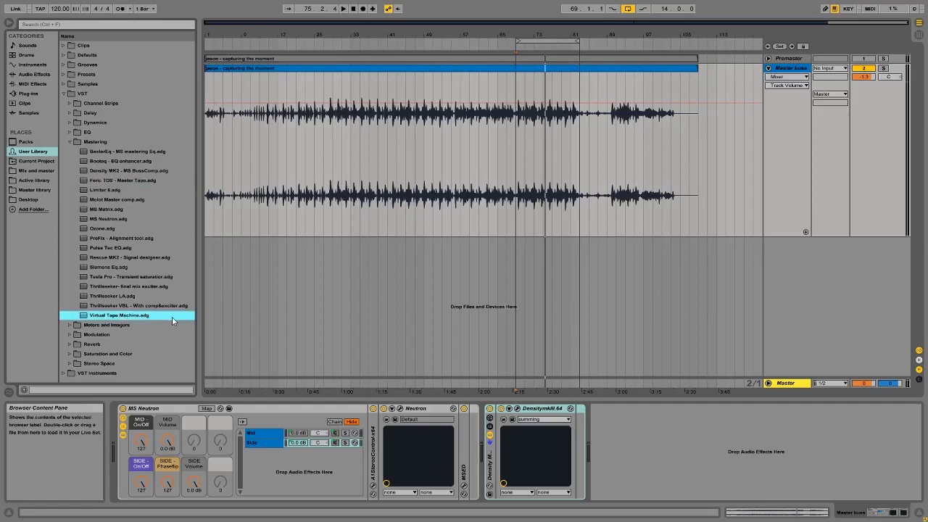
drag(121, 317, 622, 428)
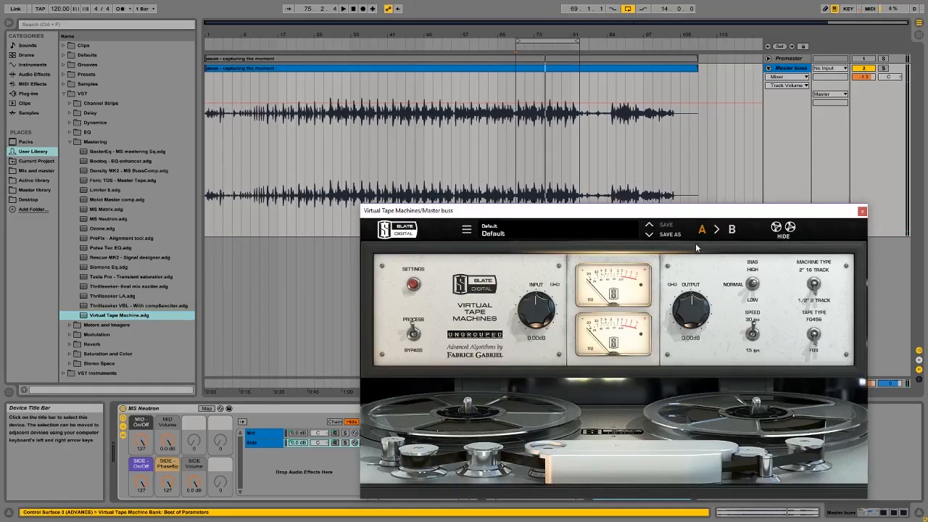
drag(634, 216, 506, 183)
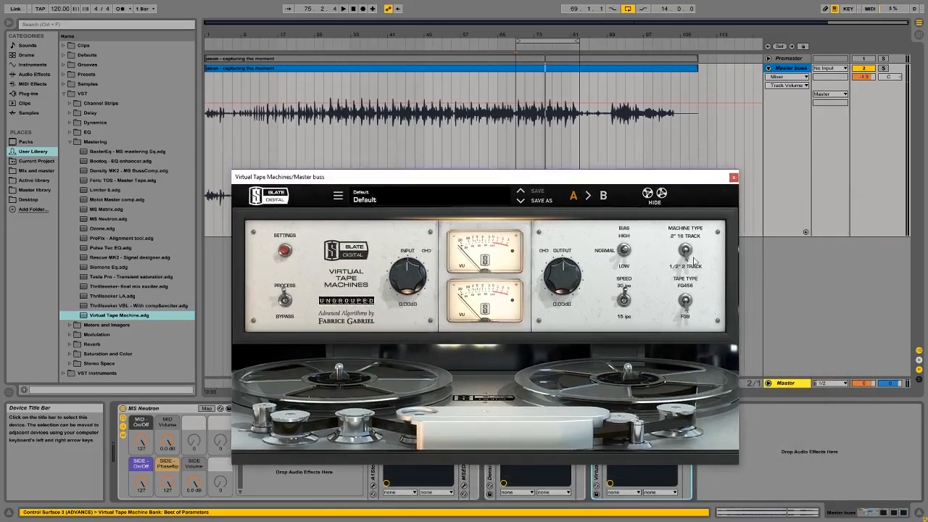
Try the tape type and machine type switches on the tape machine and return them to their default positions
drag(687, 310, 698, 338)
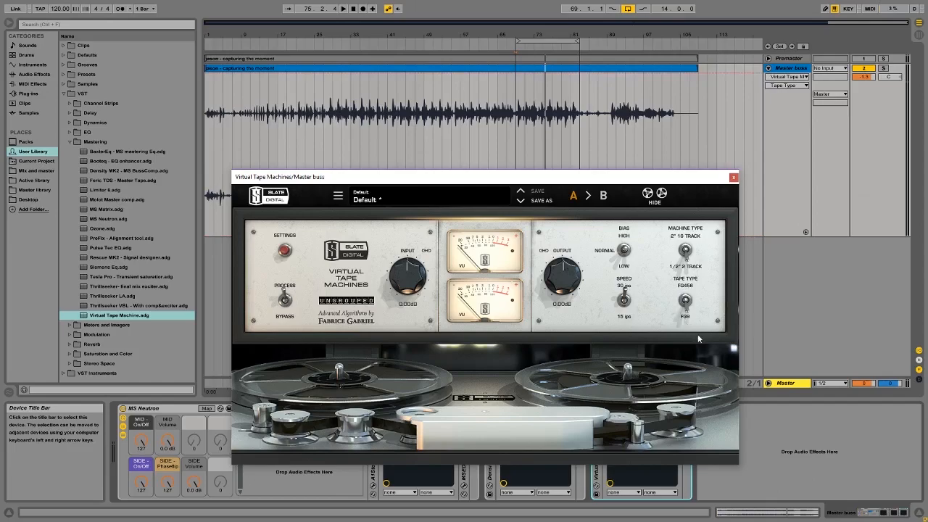
click(685, 265)
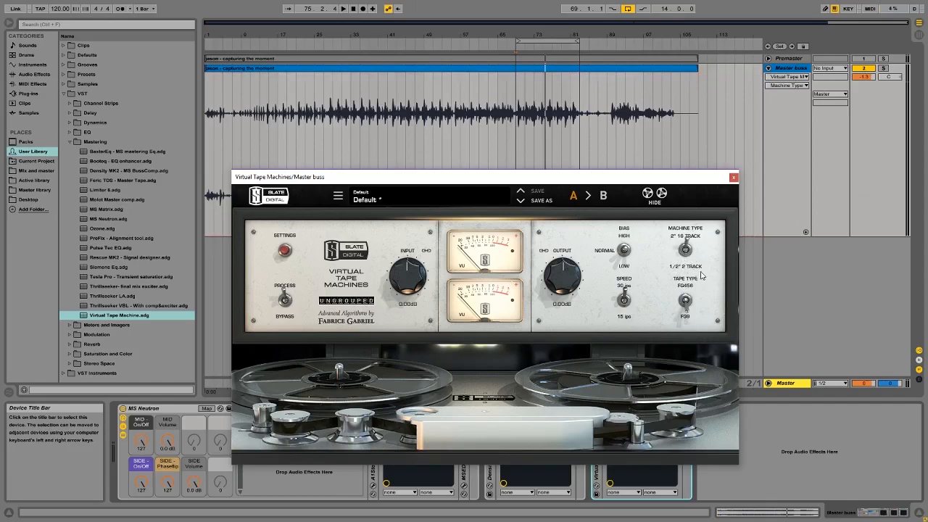
click(686, 256)
Play the loop while raising the tape machine's input to +8.64 dB with the linked output at -8.64 dB, then close its window
key(space)
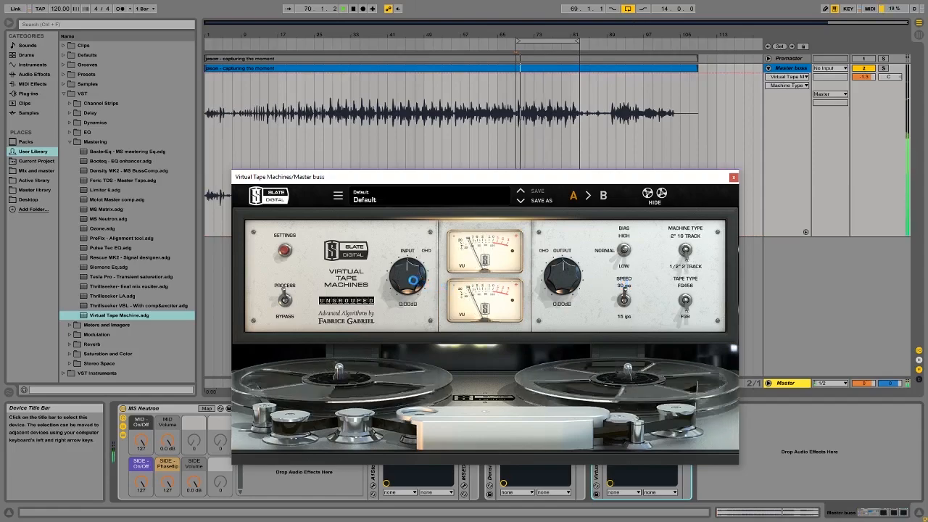
mouse_move(411, 280)
mouse_down()
mouse_move(408, 265)
mouse_move(415, 270)
mouse_up()
drag(414, 270, 415, 267)
key(space)
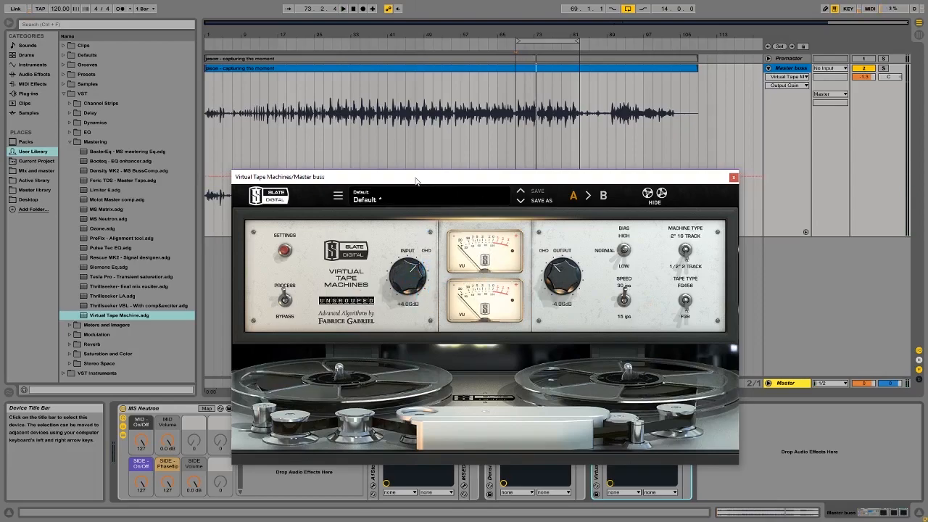
drag(417, 180, 443, 182)
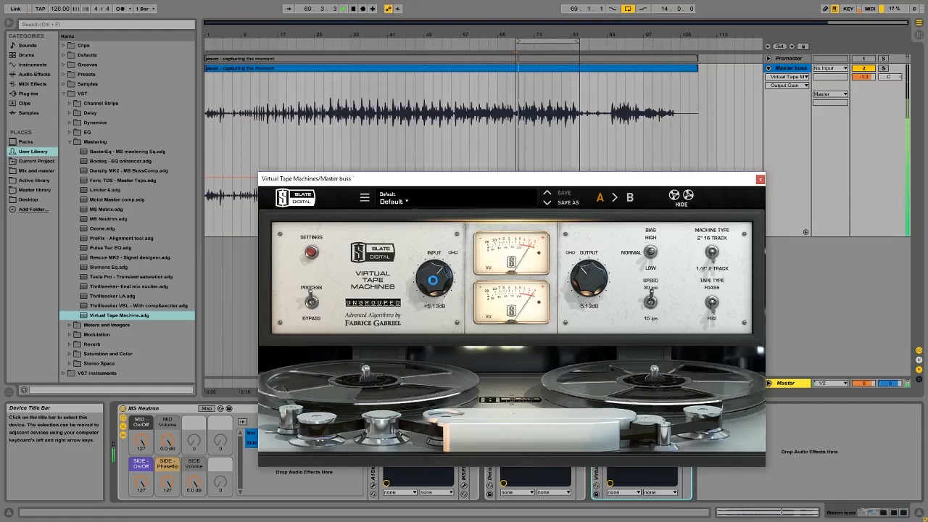
drag(433, 280, 439, 268)
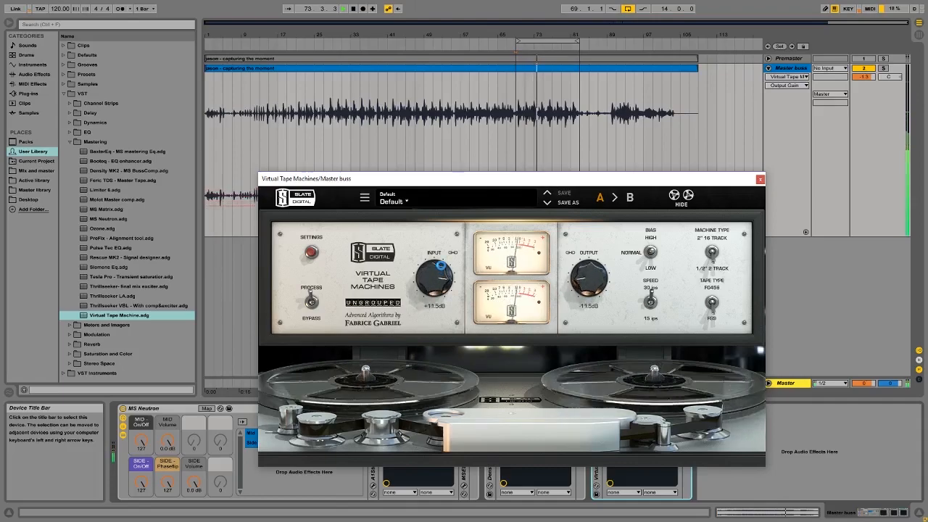
drag(442, 263, 440, 274)
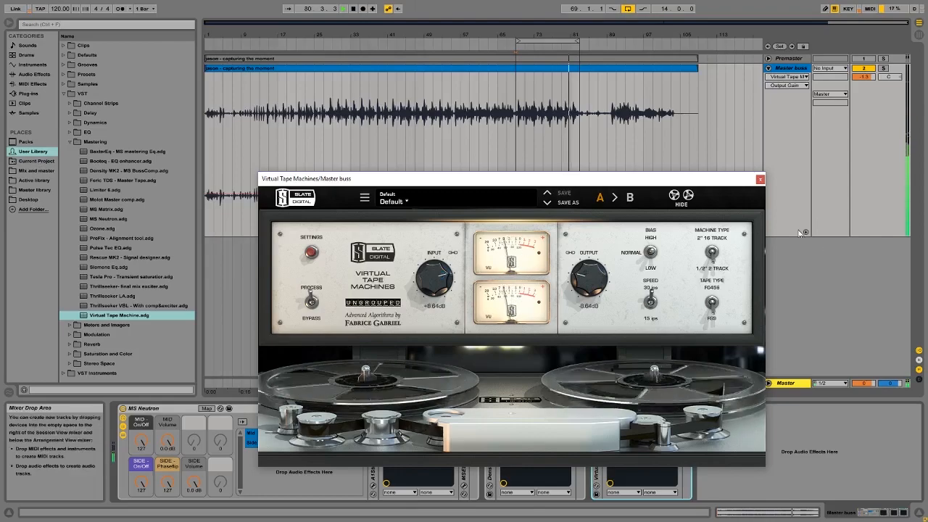
click(760, 180)
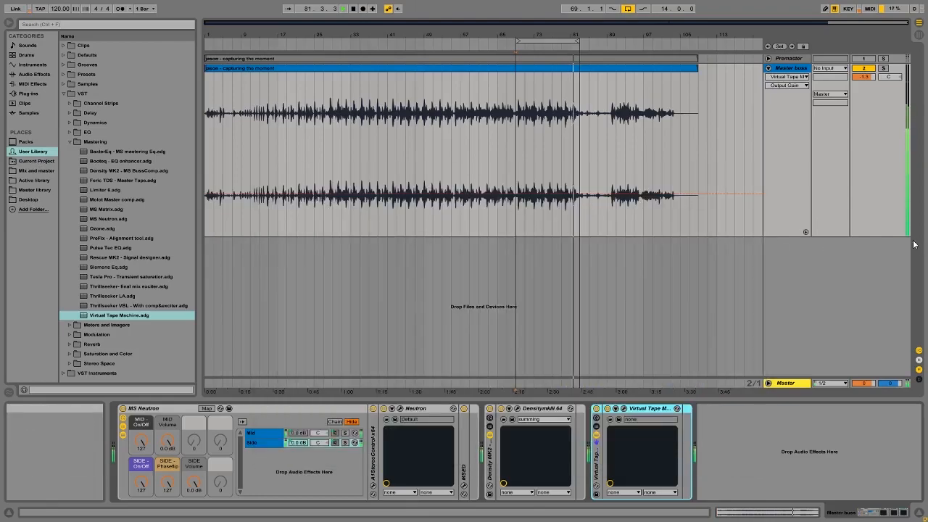
Reset dpMeter2 on the Master track, measure the tape-processed loop's loudness, and close the meter
click(802, 60)
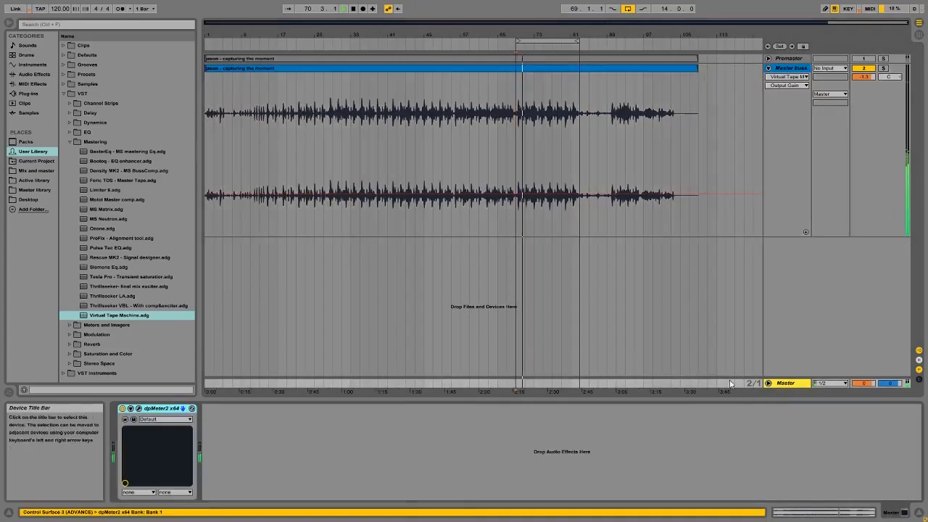
click(134, 420)
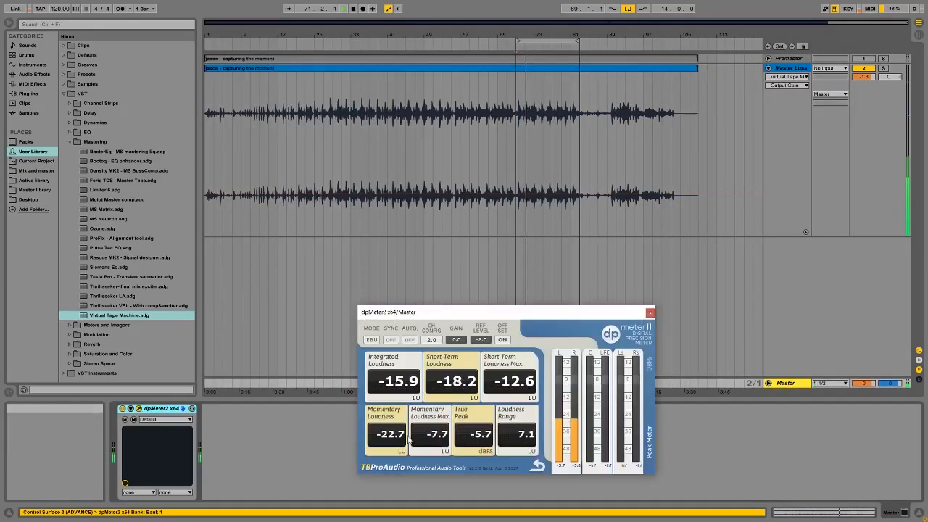
click(559, 422)
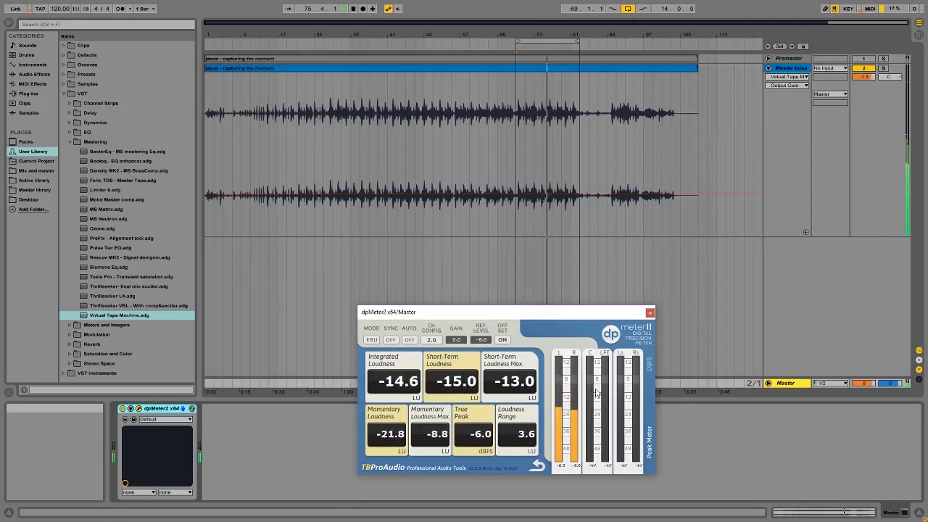
click(650, 312)
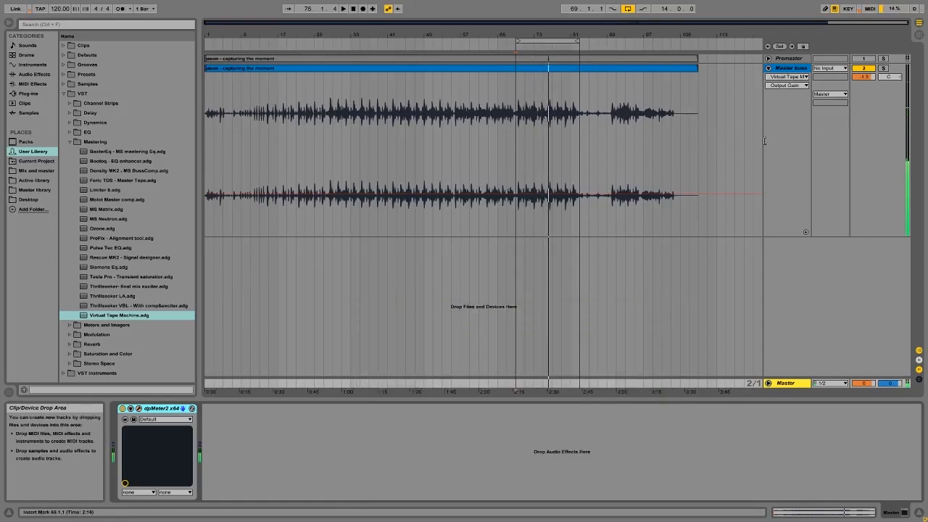
Reopen the tape machine on the Master buss track and lower its output to -11.1 dB, restarting playback of the loop
click(805, 77)
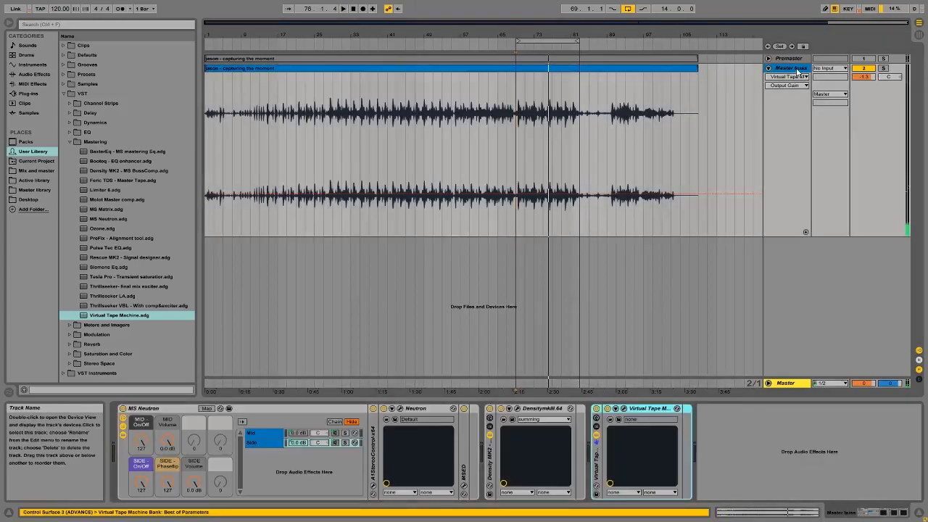
click(623, 409)
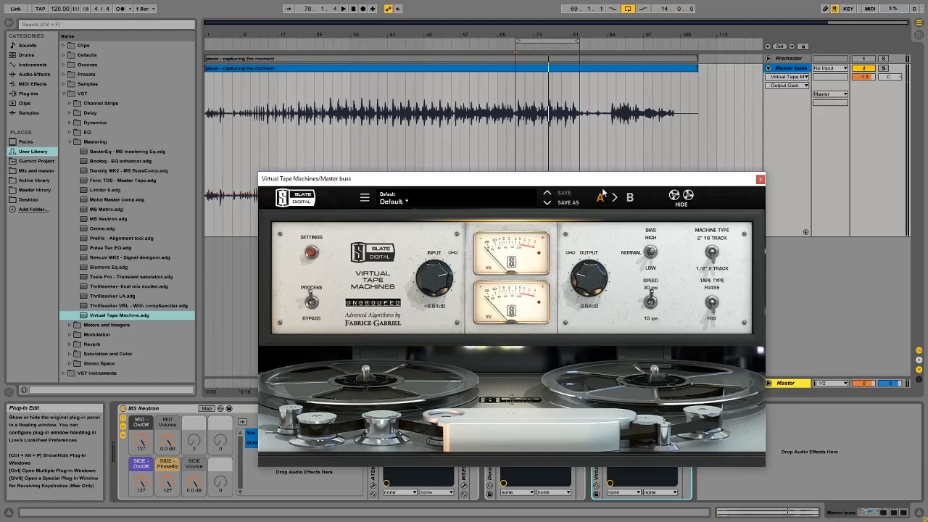
drag(559, 182, 502, 180)
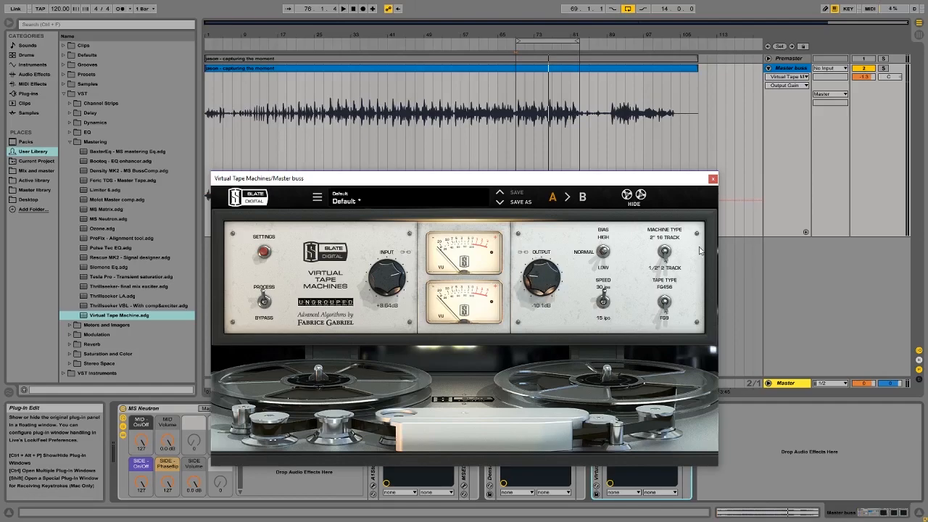
key(space)
drag(538, 282, 538, 286)
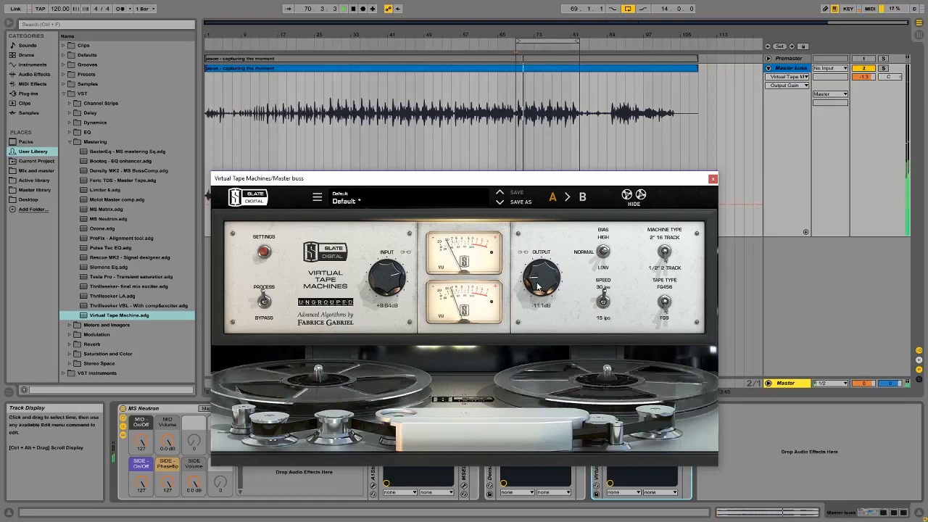
Arrange the tape machine window beside dpMeter2 from the Master track and reset the meter to measure the playing loop
drag(585, 177, 435, 132)
click(794, 385)
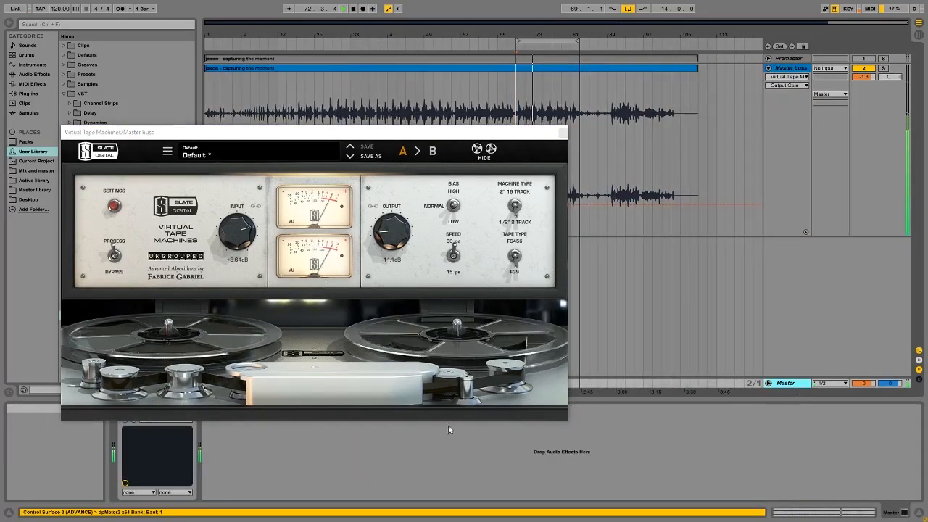
drag(351, 131, 488, 74)
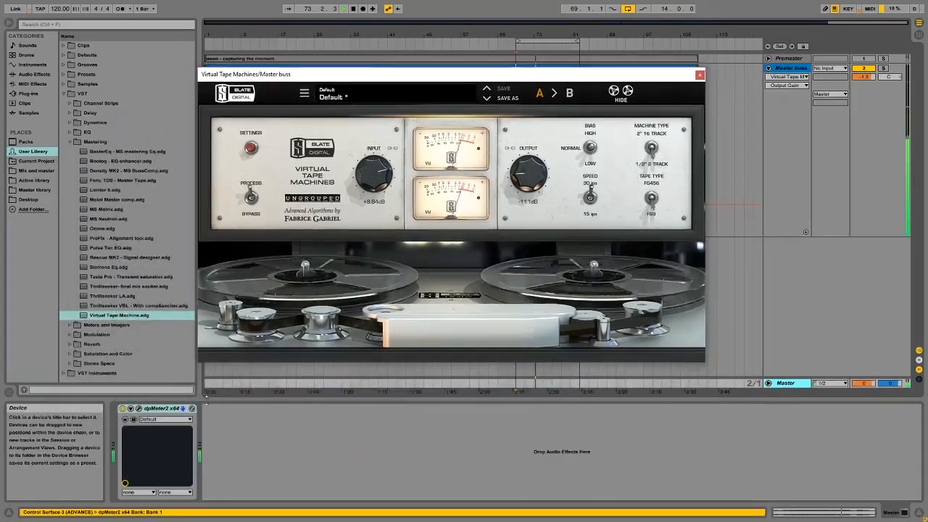
click(139, 409)
drag(472, 331, 666, 314)
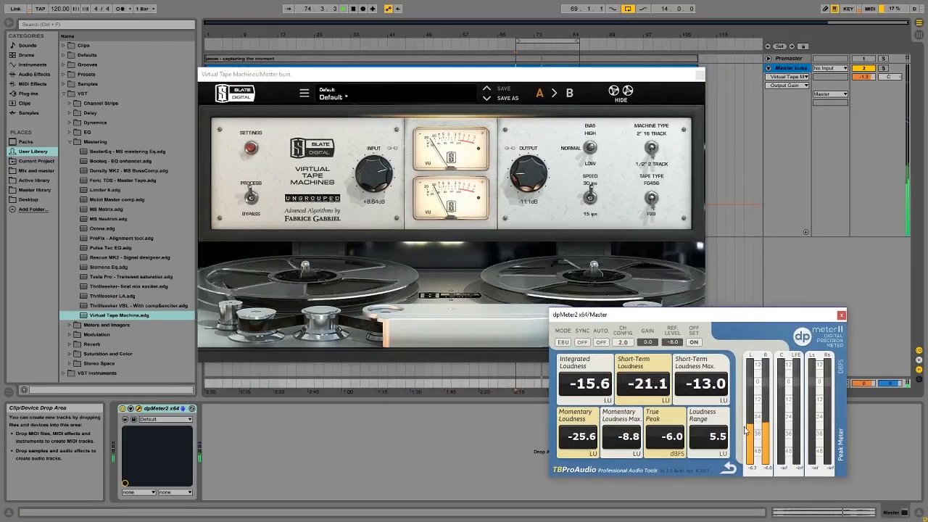
click(753, 428)
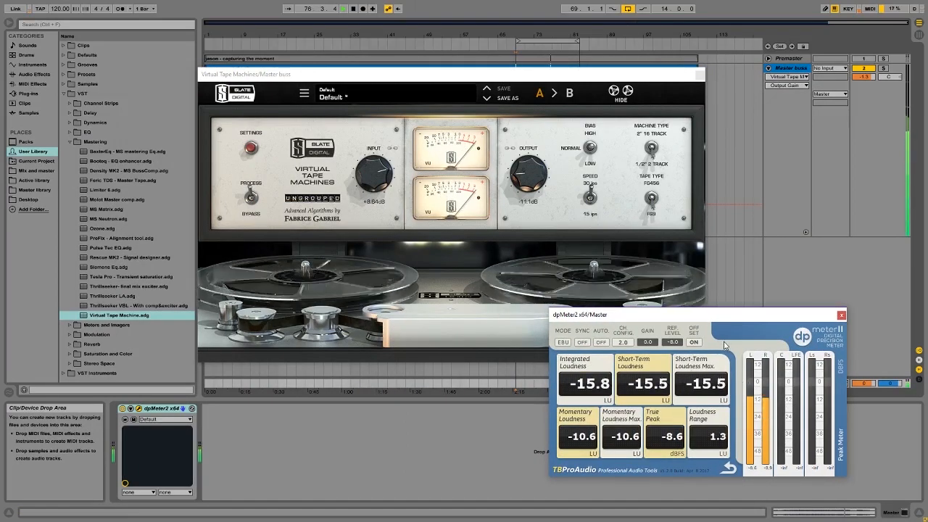
Fine-tune the tape machine's output to -11.3 dB by ear and by meter, resetting dpMeter2 between tries
drag(525, 170, 528, 181)
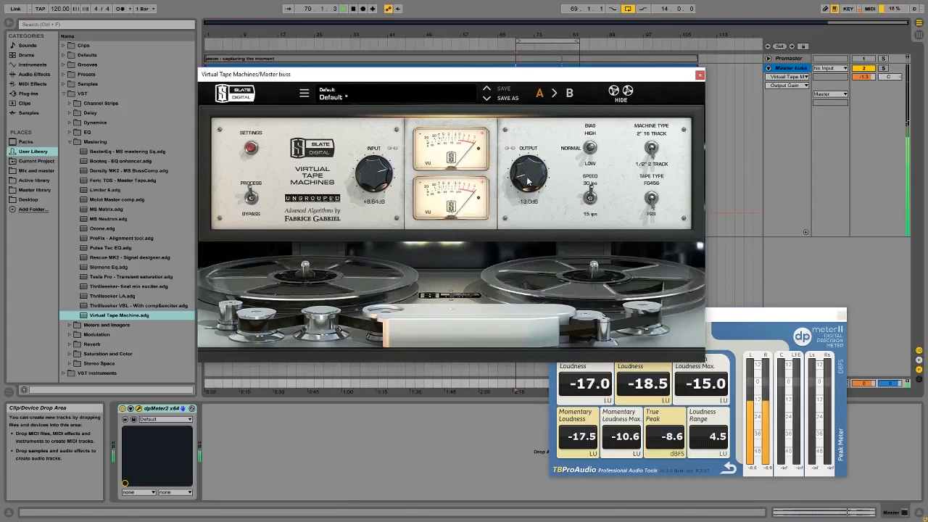
click(762, 397)
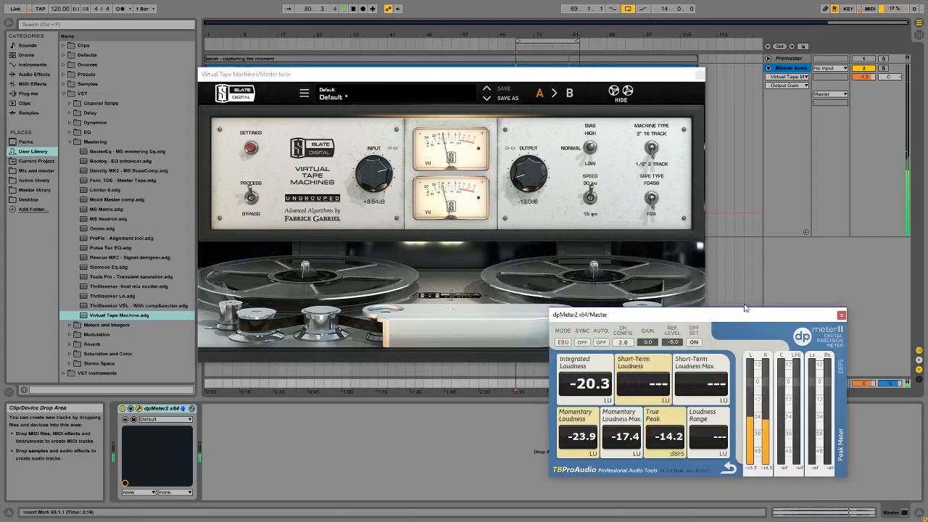
drag(518, 182, 520, 174)
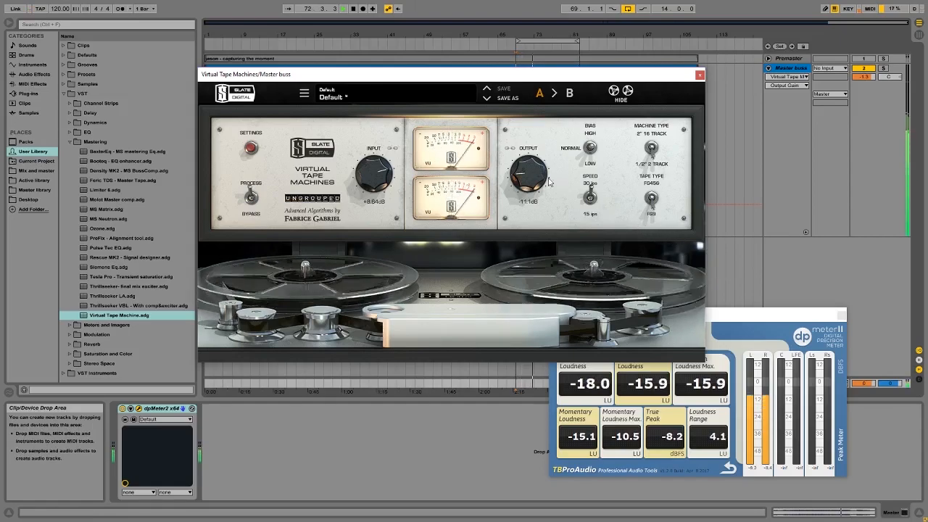
drag(533, 177, 531, 173)
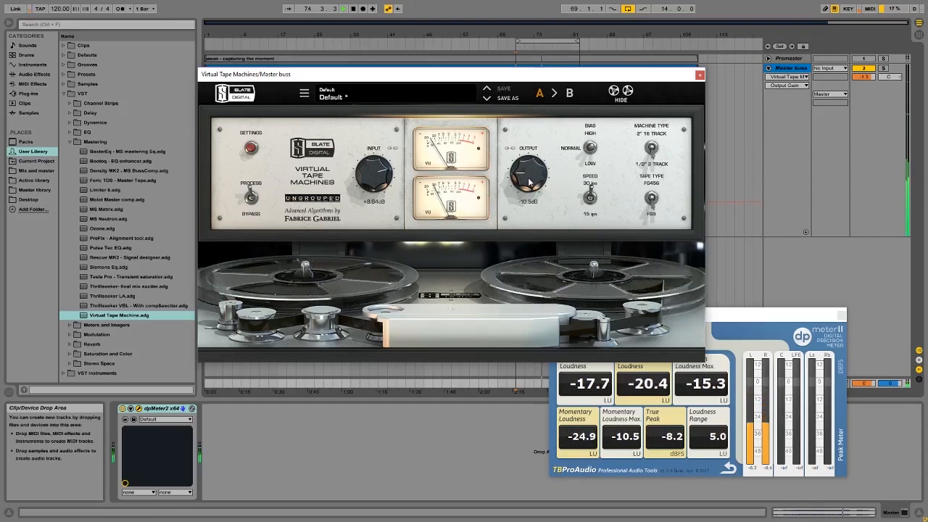
drag(528, 179, 528, 183)
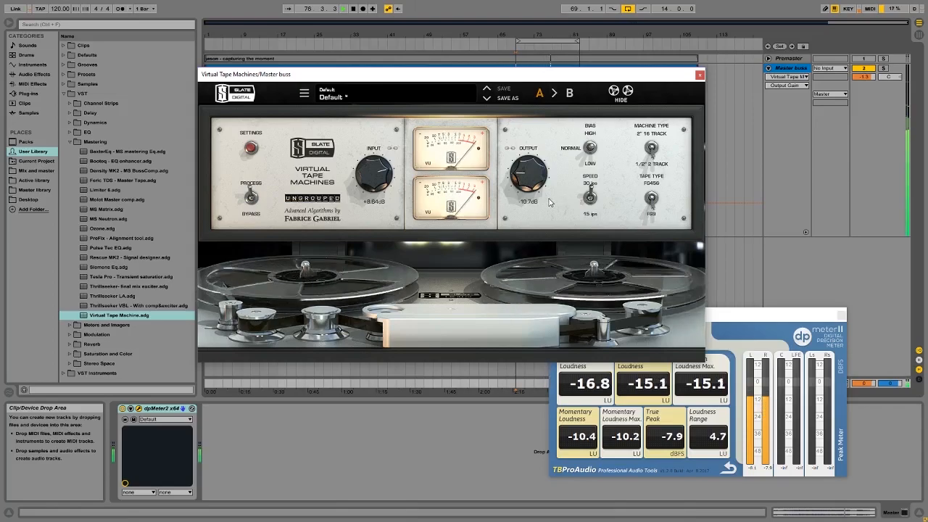
drag(535, 187, 535, 188)
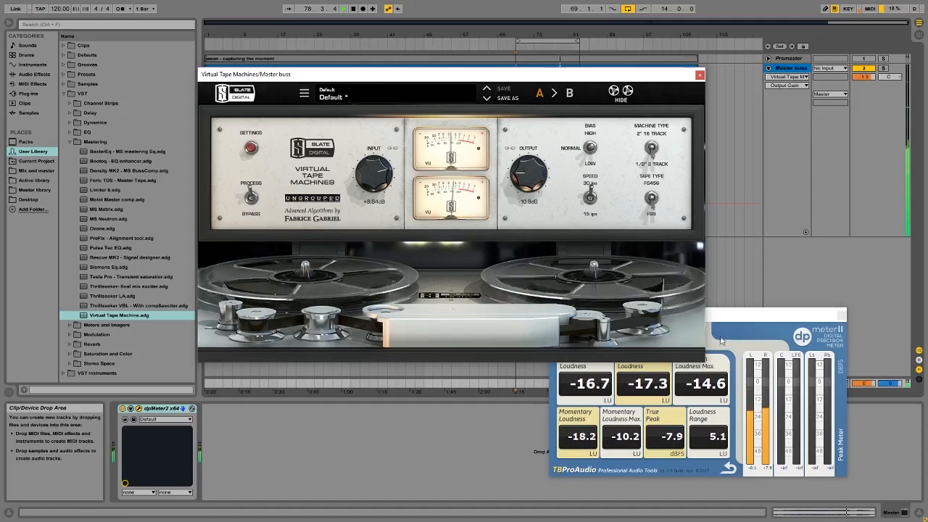
click(672, 365)
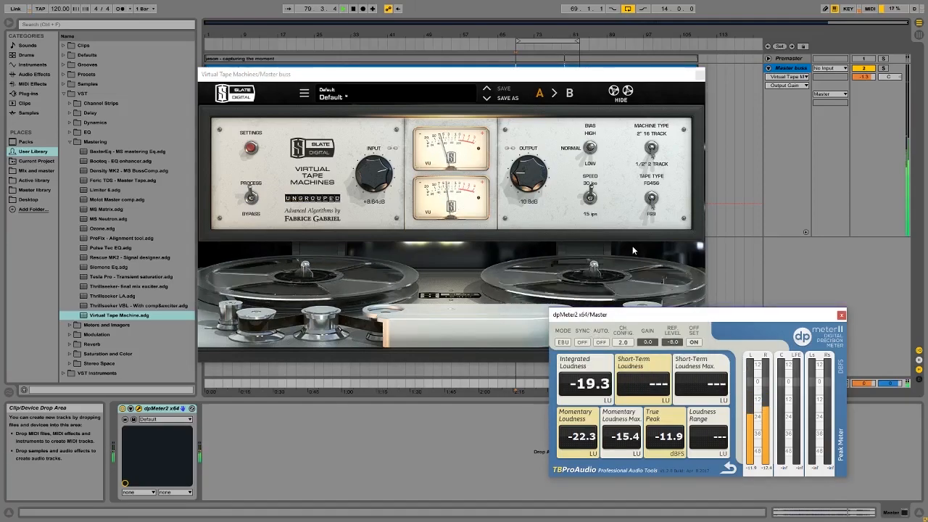
drag(528, 178, 527, 181)
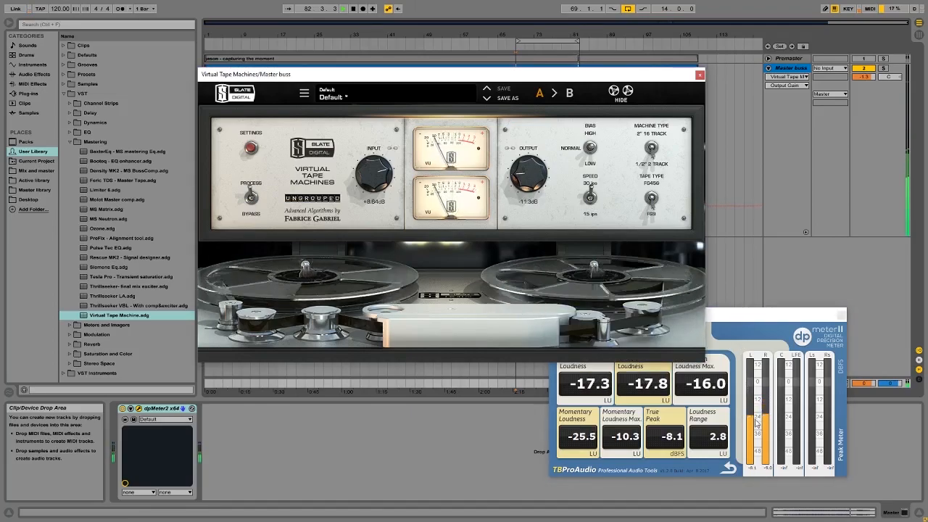
Close the meter and tape machine windows, play the loop to compare it with the Premaster, and select the Master buss track
key(space)
click(841, 314)
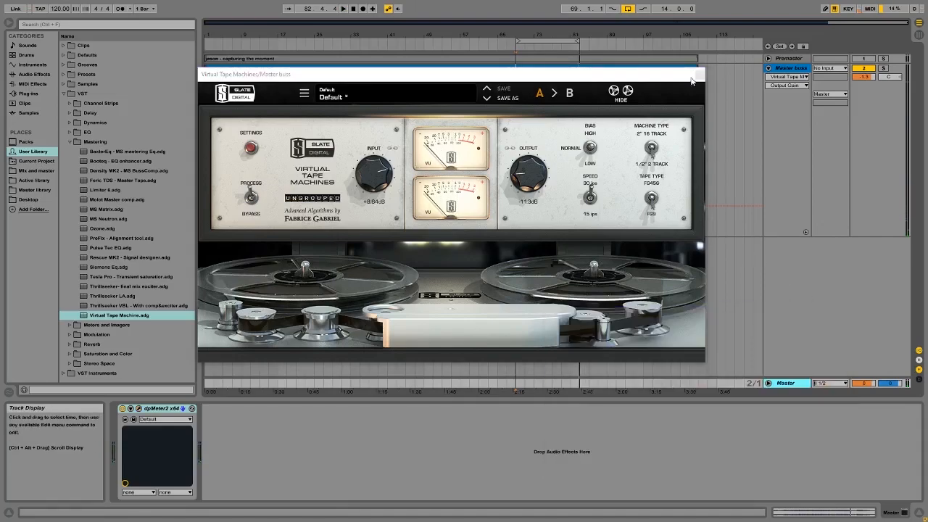
click(701, 74)
key(space)
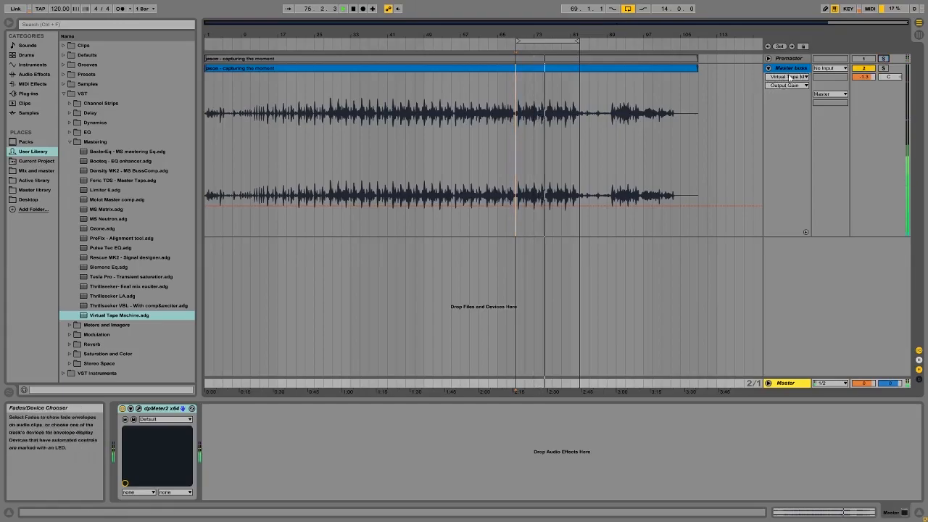
click(793, 69)
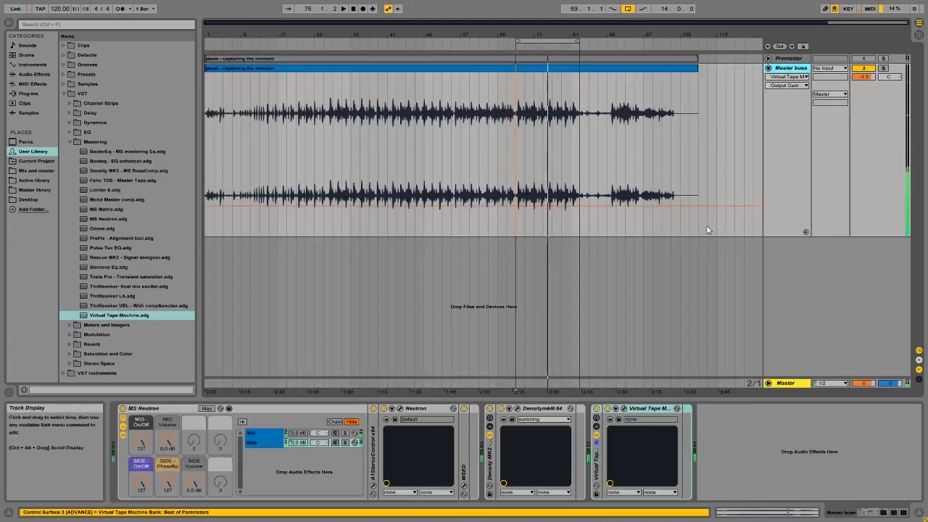
Start saving the Live Set under a new location and browse to the Work folder inside Proiecte 2017
key(ctrl+shift+s)
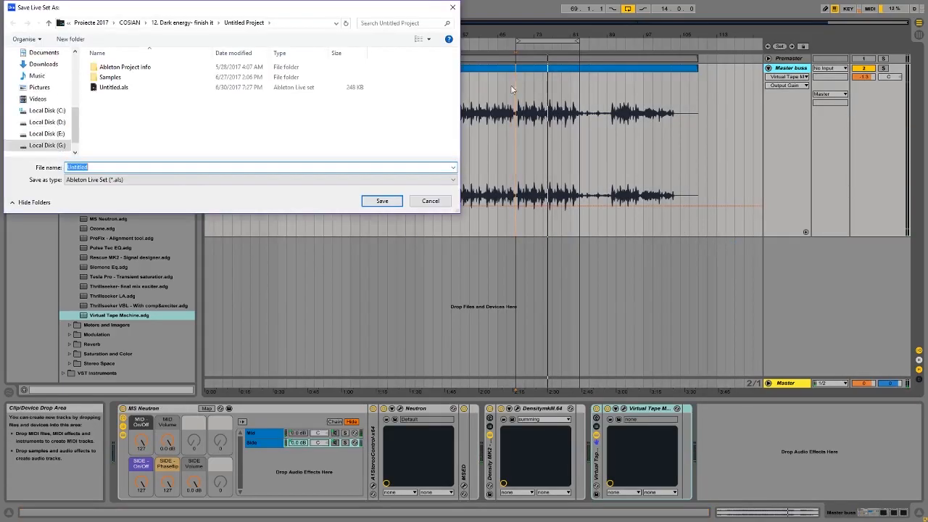
drag(138, 8, 138, 12)
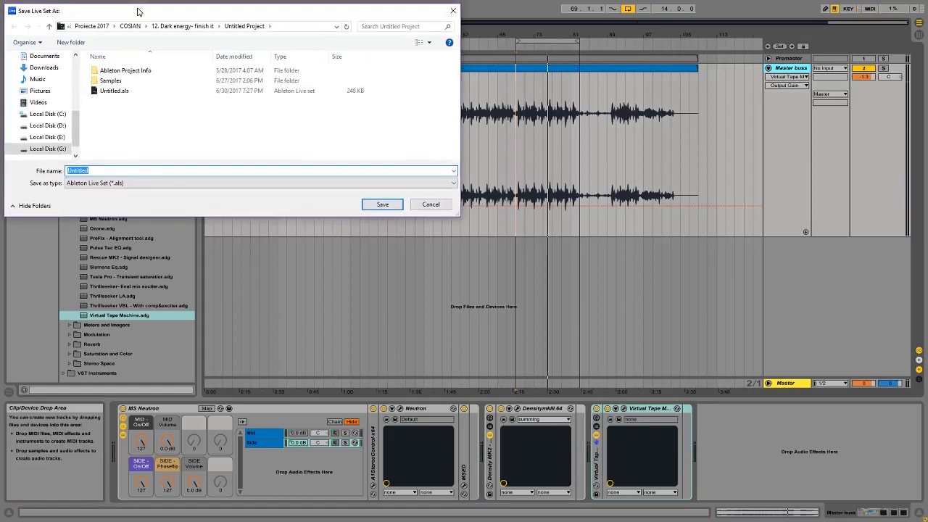
click(131, 27)
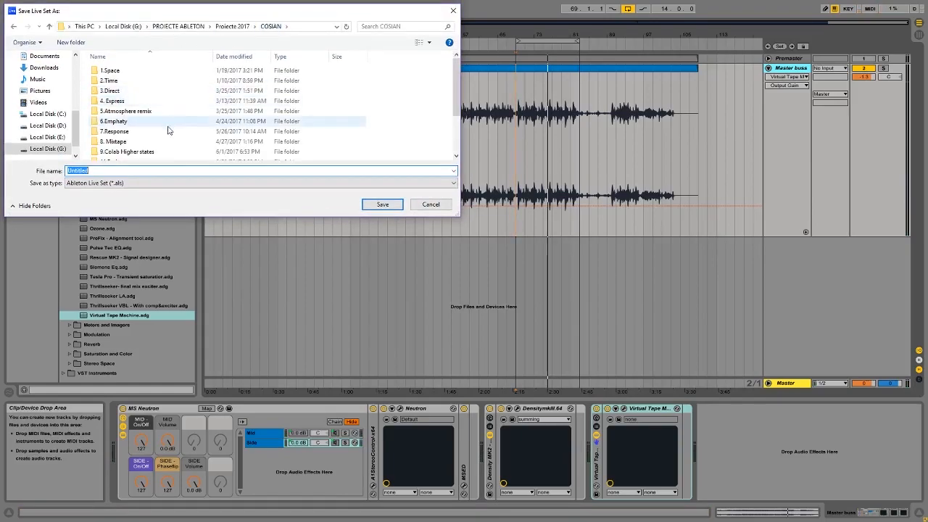
click(187, 27)
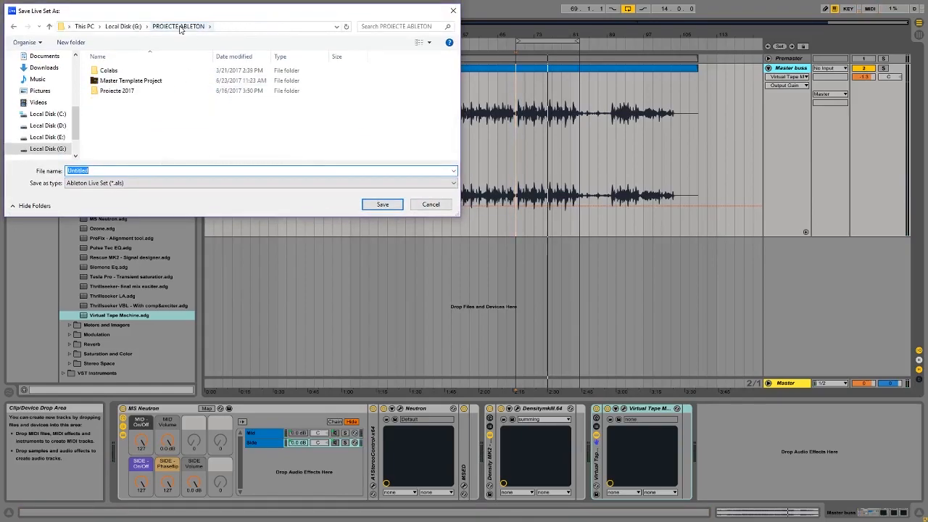
double_click(147, 92)
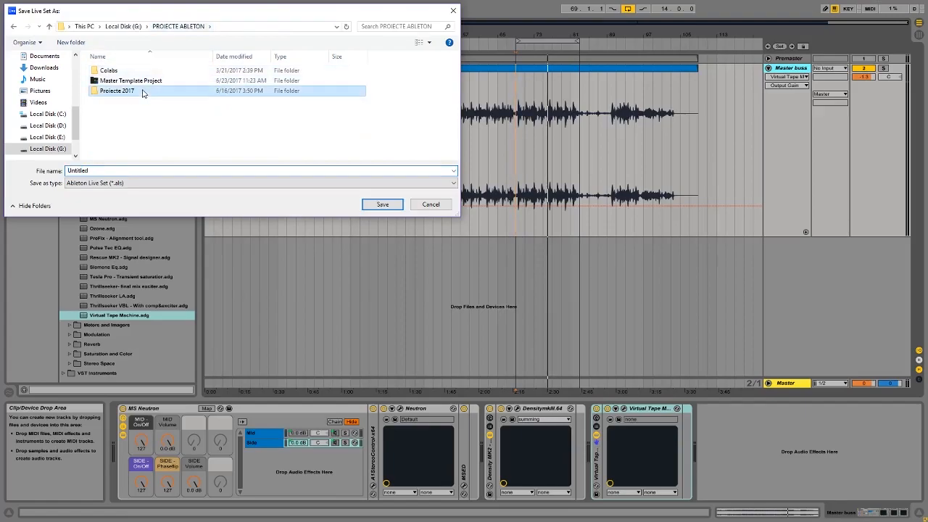
double_click(128, 91)
scroll(201, 131, down, 5)
scroll(201, 131, down, 2)
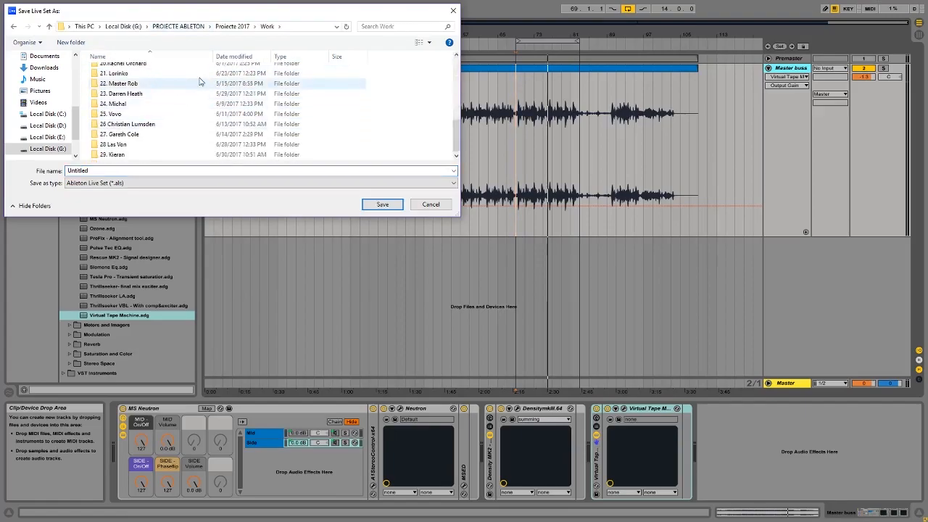
Create a new folder named after the client in the Work folder and save the Live Set there as Untitled
right_click(394, 126)
mouse_move(464, 230)
click(527, 231)
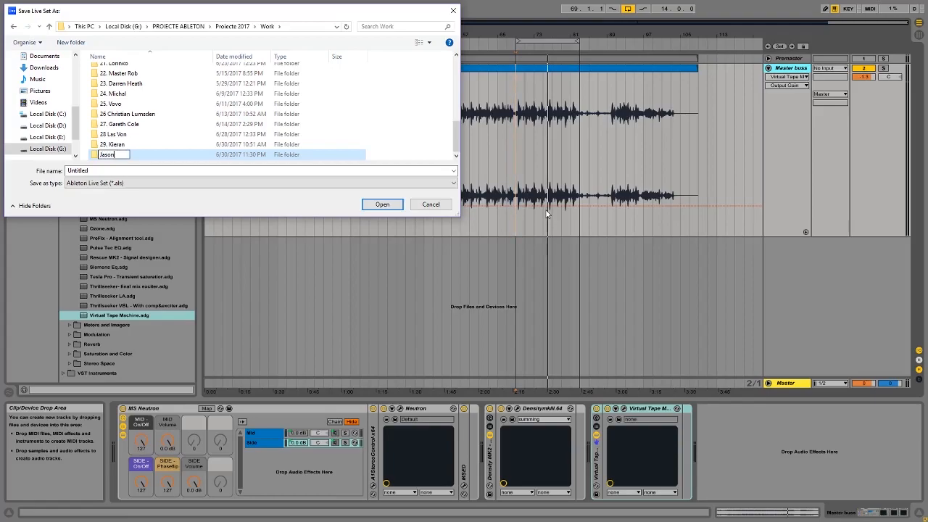
double_click(182, 156)
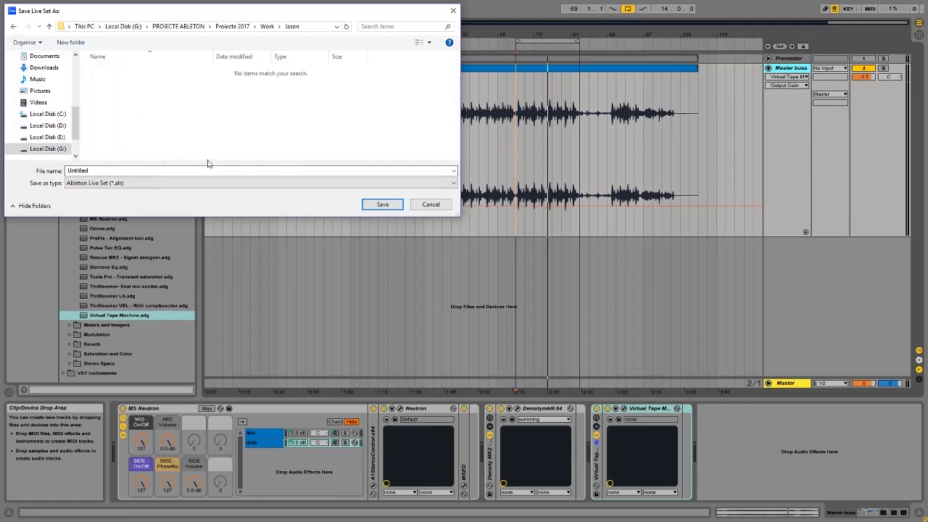
click(395, 207)
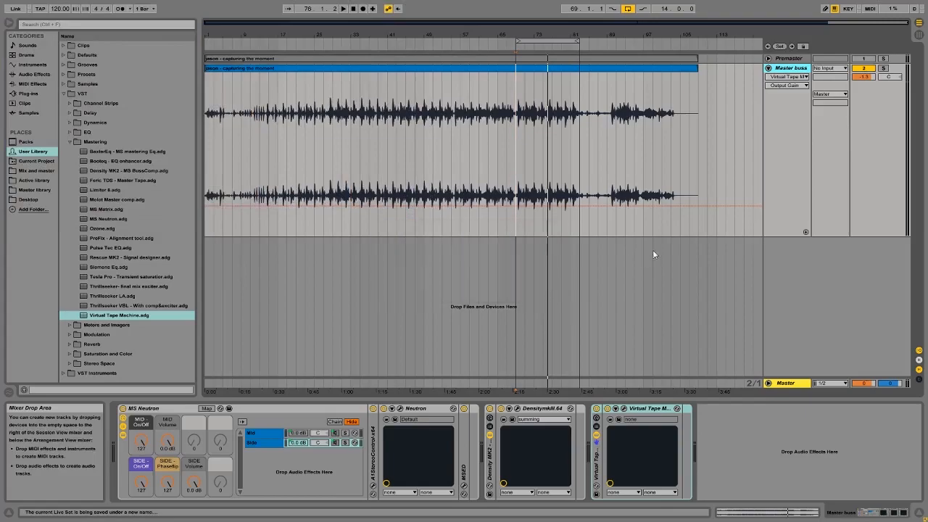
Play the song from its beginning and from bar 69, then fold the Master buss track
key(ctrl+a)
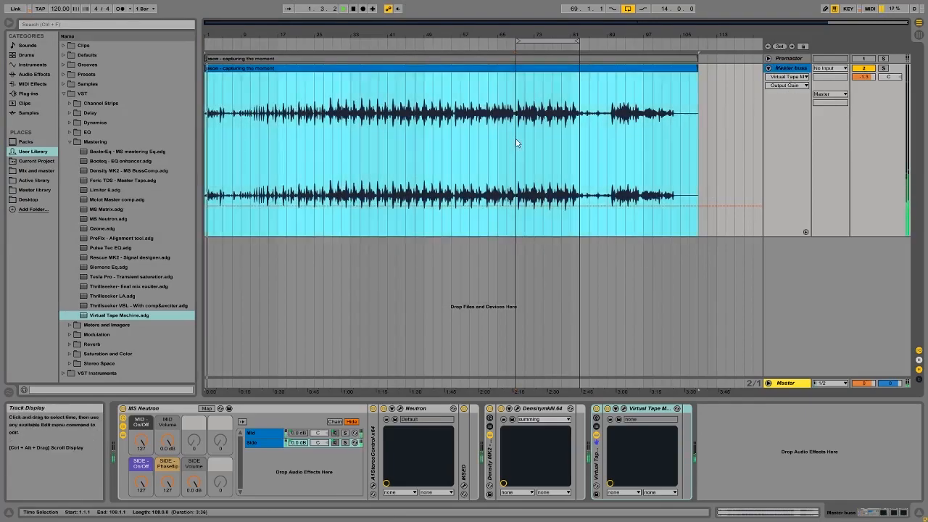
click(520, 166)
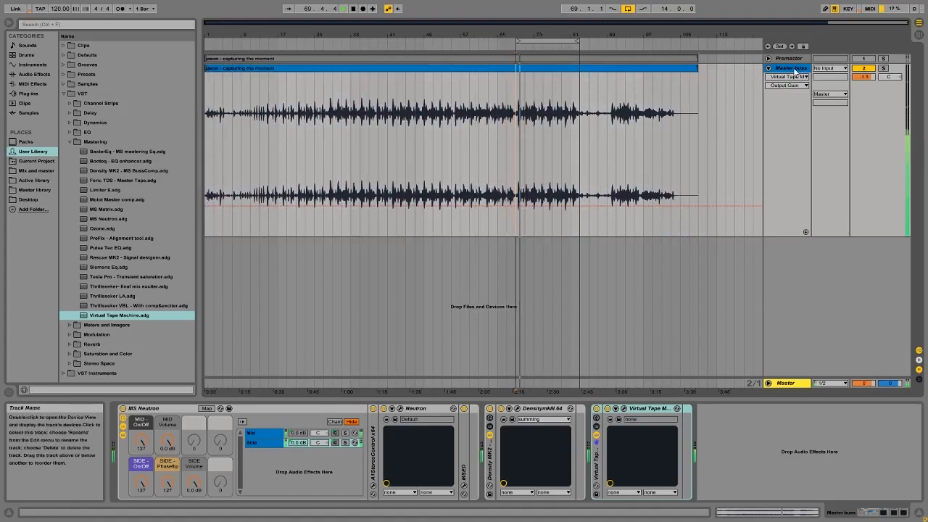
click(785, 383)
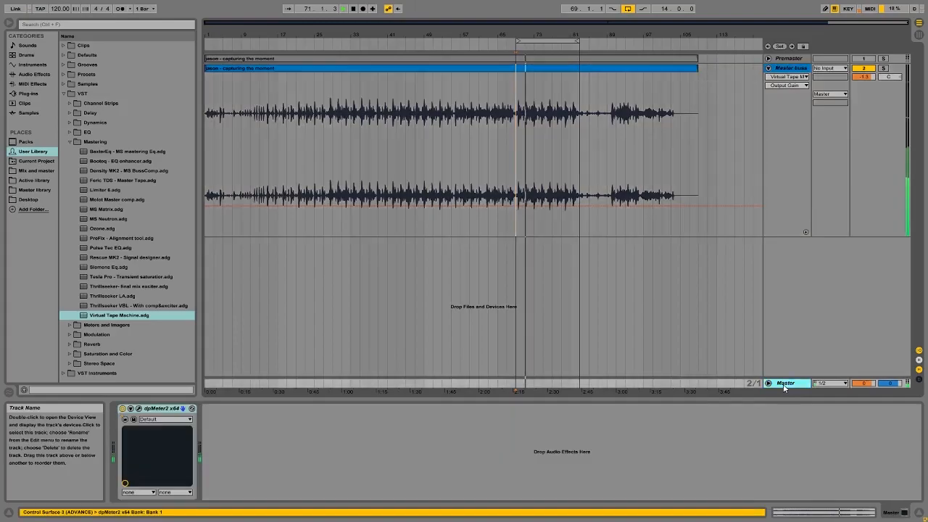
click(791, 69)
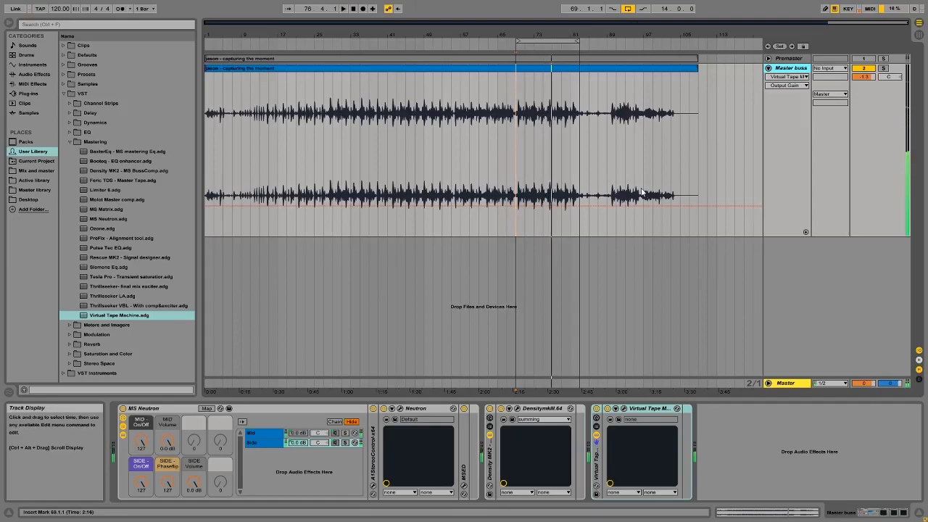
click(769, 68)
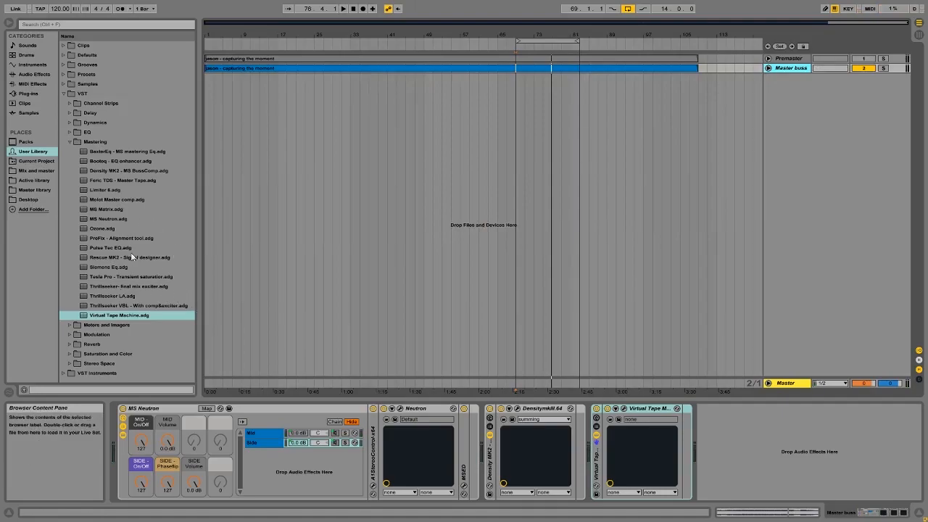
Search the browser for "virtual"
click(41, 25)
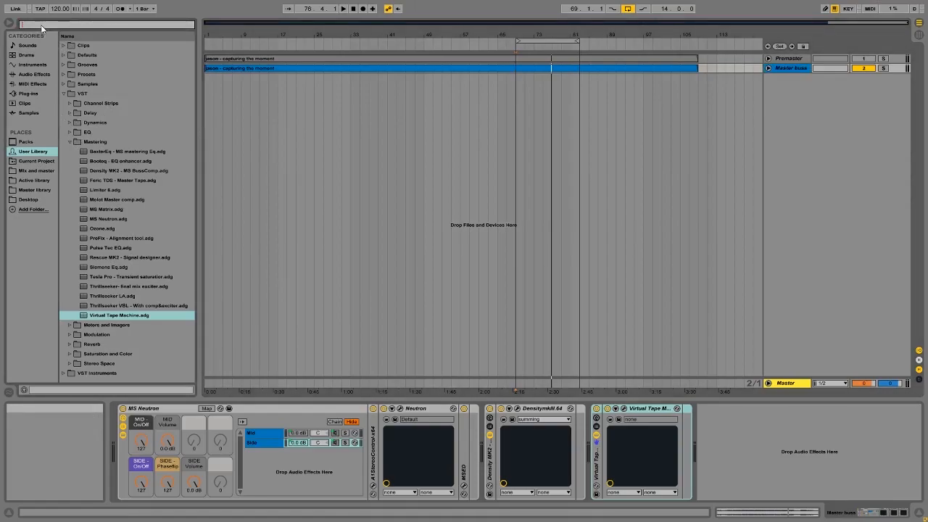
text(virtual)
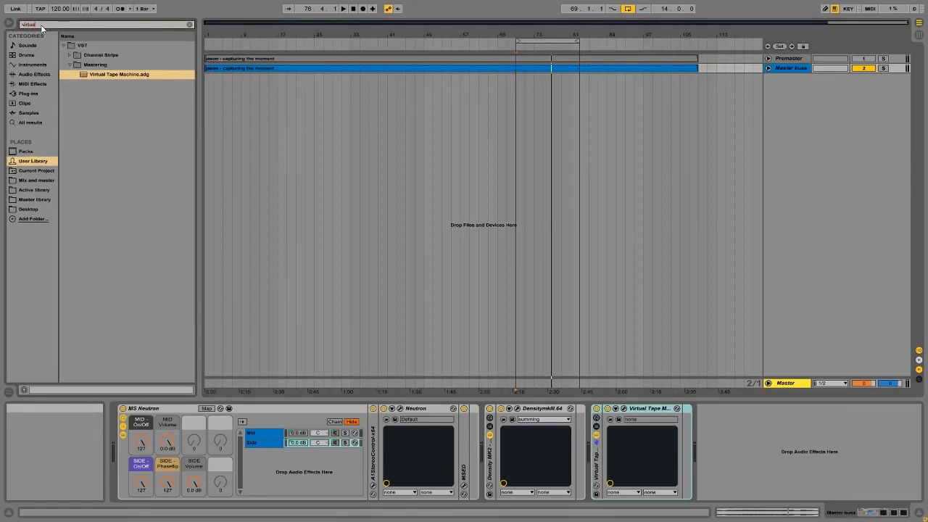
Try the Virtual Tape Machine preset at the start of the Master buss device chain, then remove it
click(112, 78)
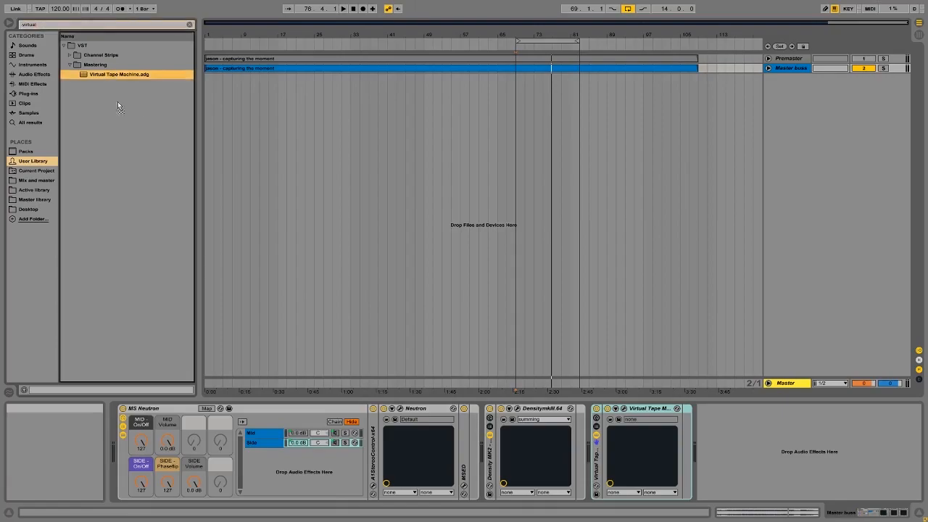
drag(151, 386, 118, 463)
drag(919, 210, 660, 171)
click(658, 169)
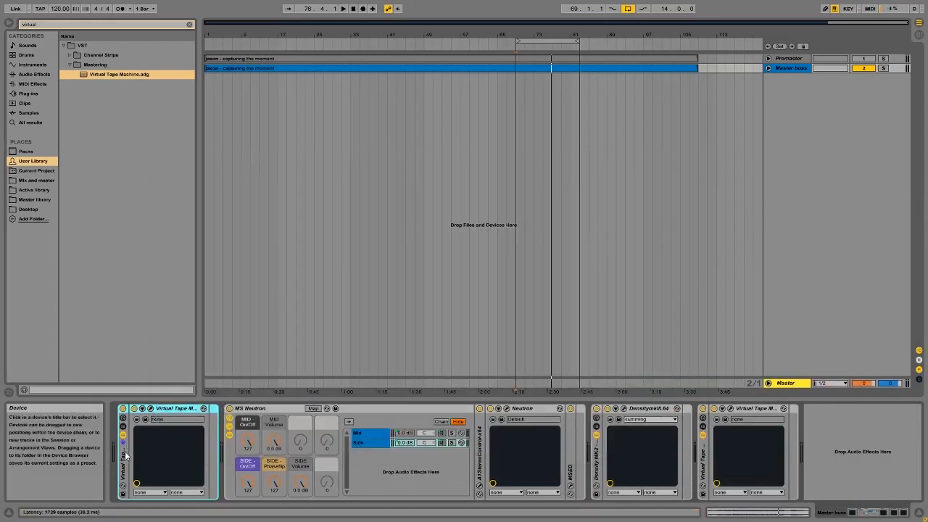
key(Delete)
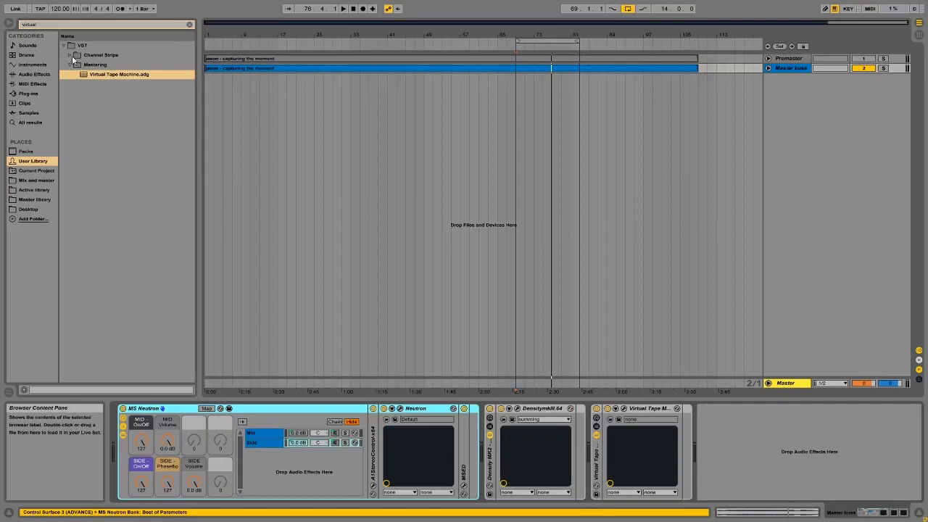
Add the Slate Digital Virtual Mix Rack plug-in to the end of the Master buss device chain
click(28, 94)
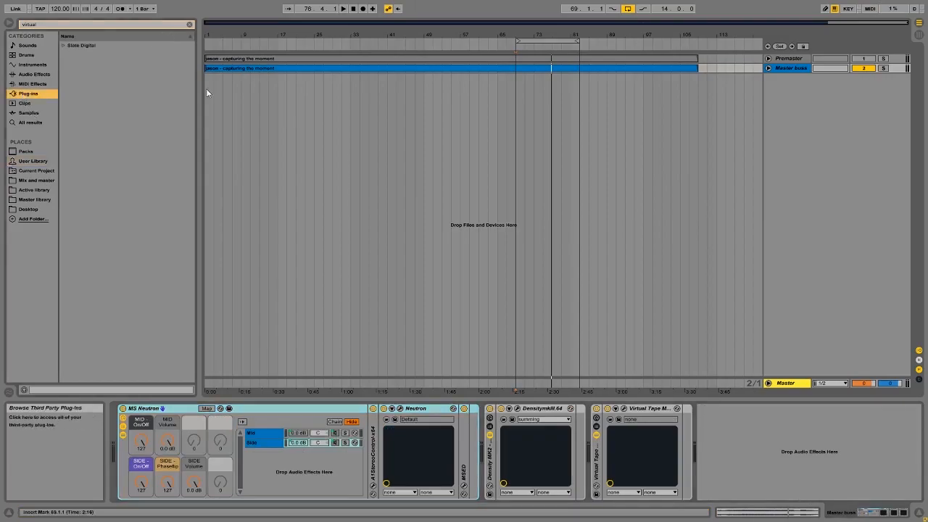
click(64, 46)
click(94, 55)
mouse_move(95, 69)
mouse_down()
mouse_move(119, 469)
mouse_move(491, 459)
mouse_up()
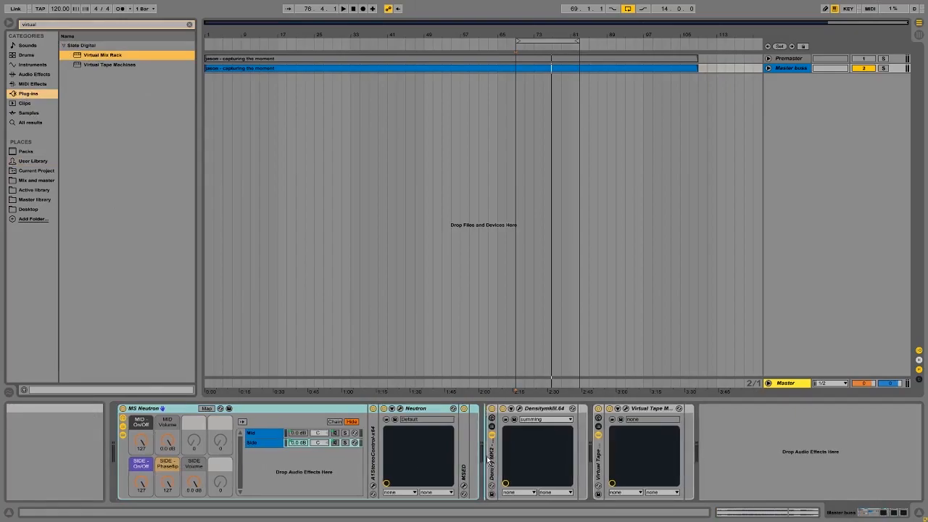
drag(491, 458, 741, 468)
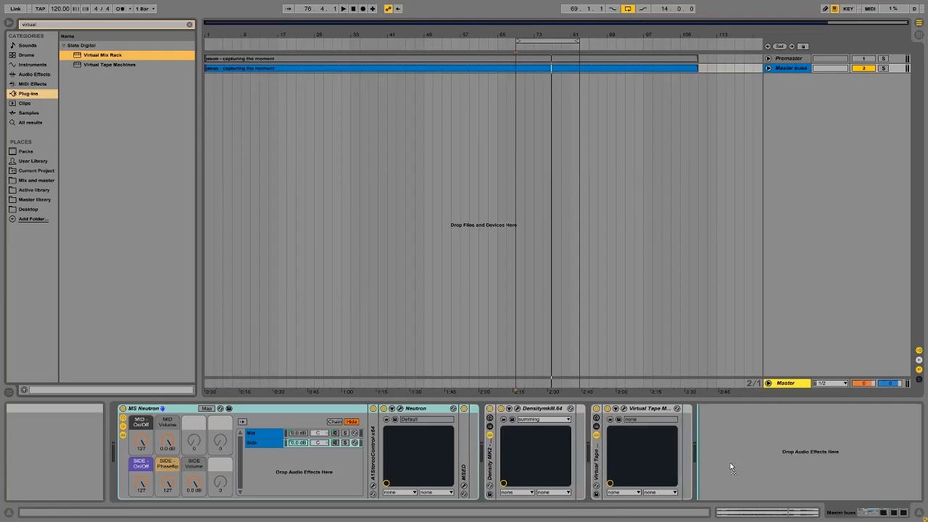
Load the VCC MixBuss module into the first slot of the Virtual Mix Rack
scroll(218, 331, down, 8)
scroll(226, 258, down, 3)
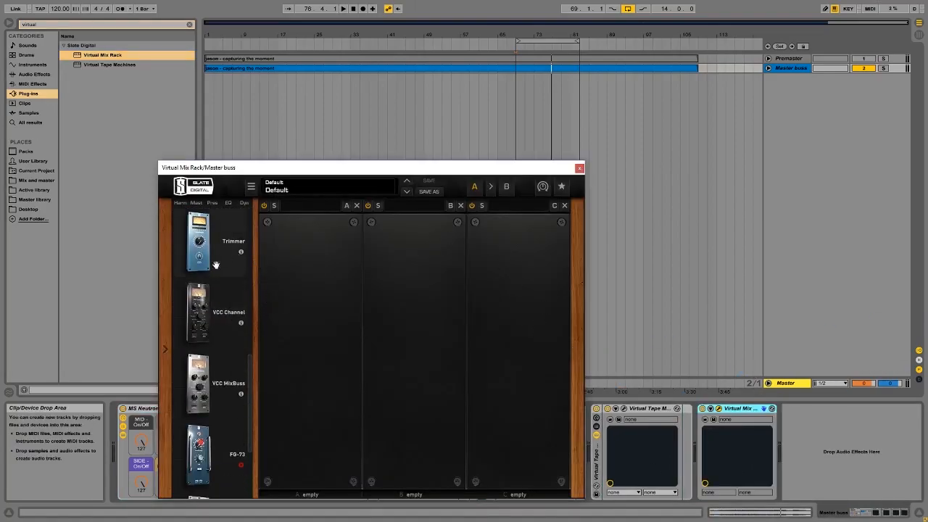
drag(221, 377, 312, 389)
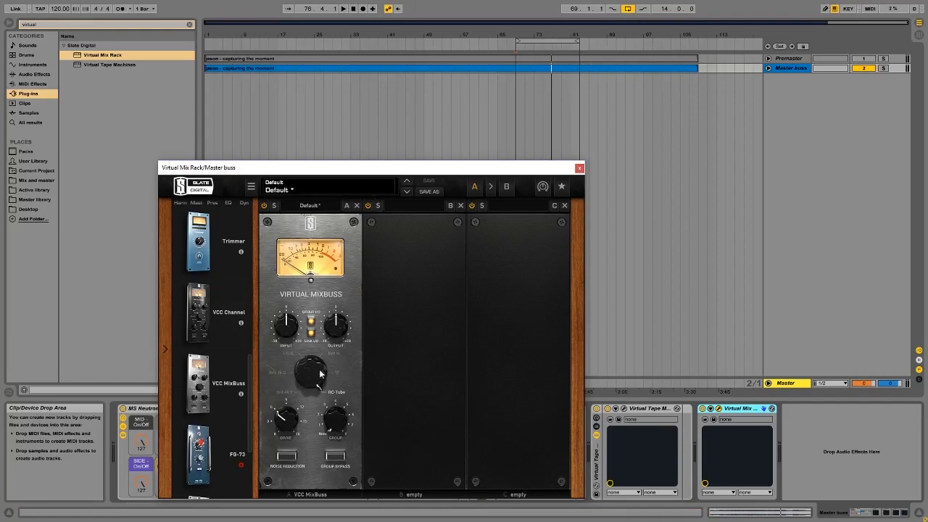
During playback, set the VCC MixBuss linked input to -7.40 dB and output to +7.40 dB, then close the plug-in window
key(space)
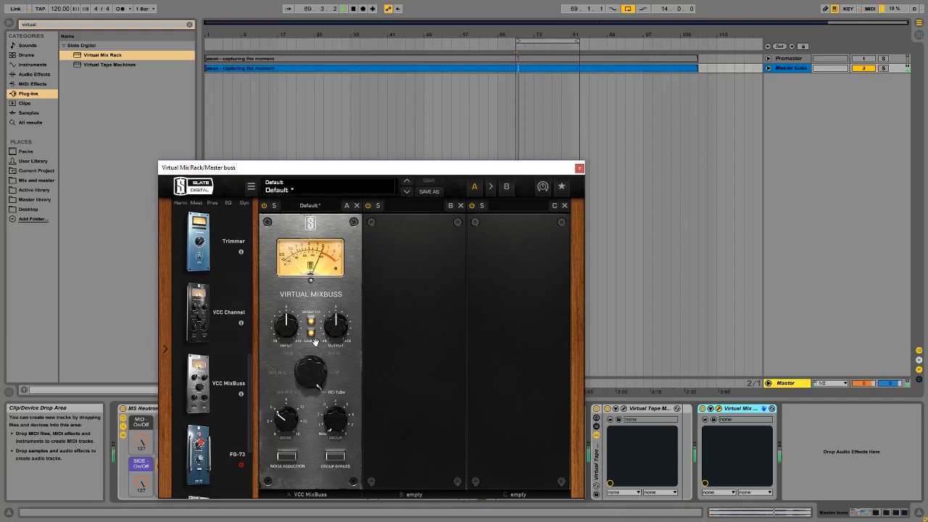
click(310, 332)
drag(289, 332, 287, 347)
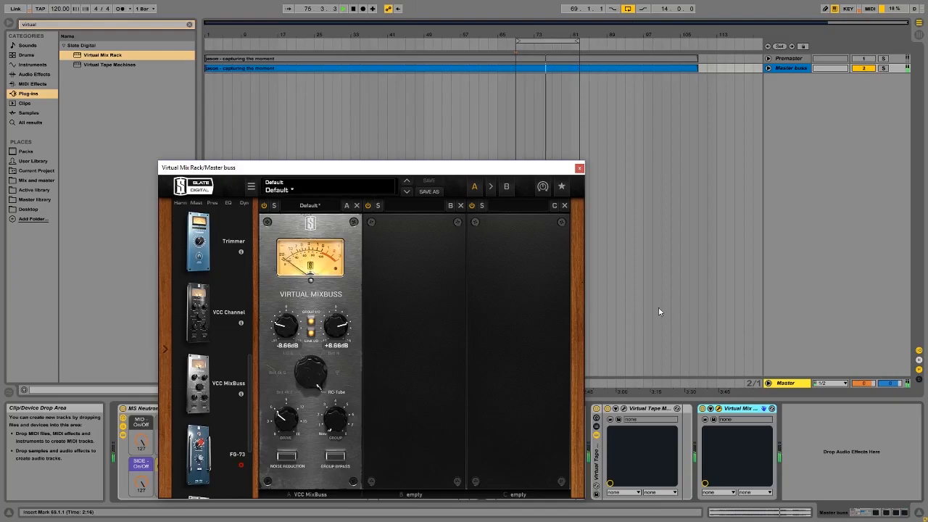
drag(286, 331, 287, 327)
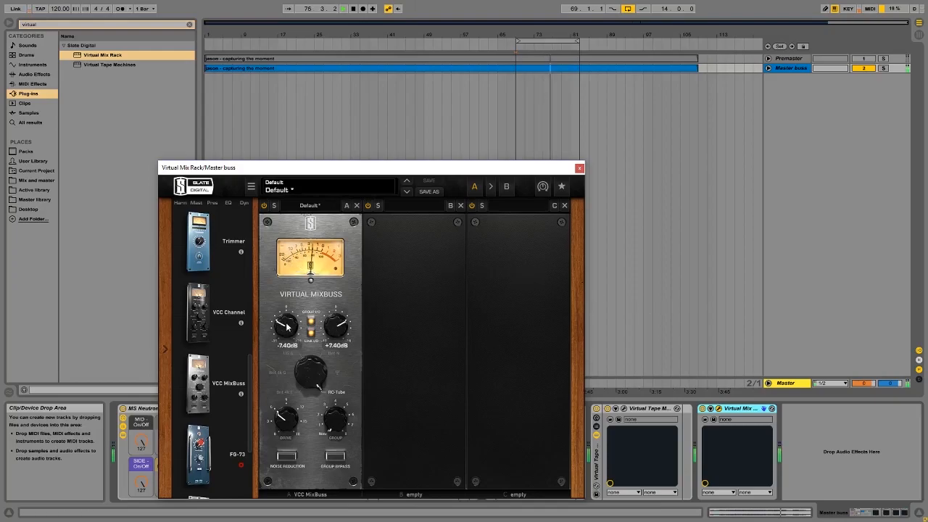
click(580, 168)
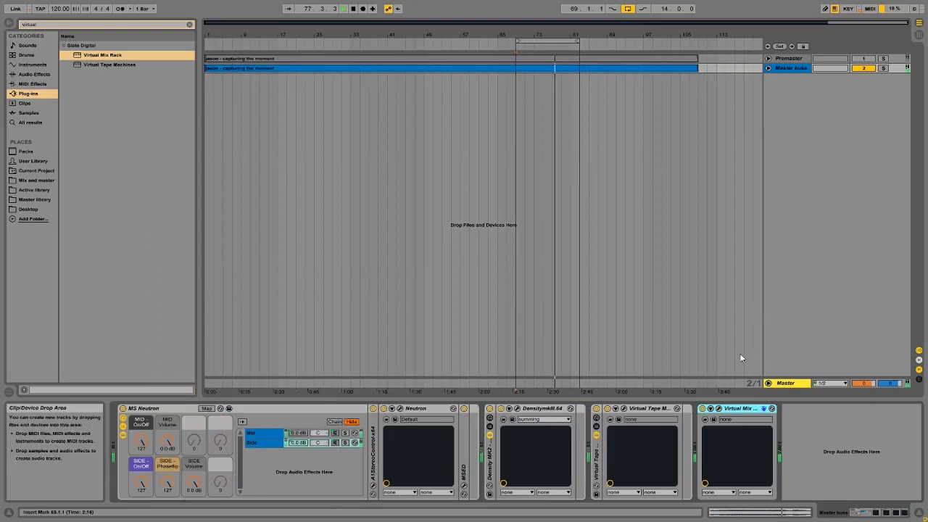
Check the loudness of the processed song in dpMeter2 on the Master track, then close the meter
click(786, 383)
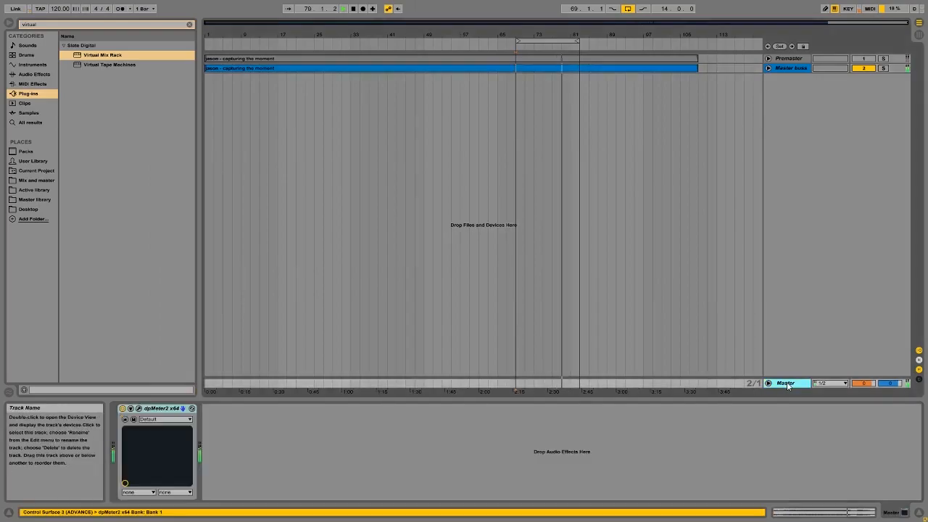
click(139, 409)
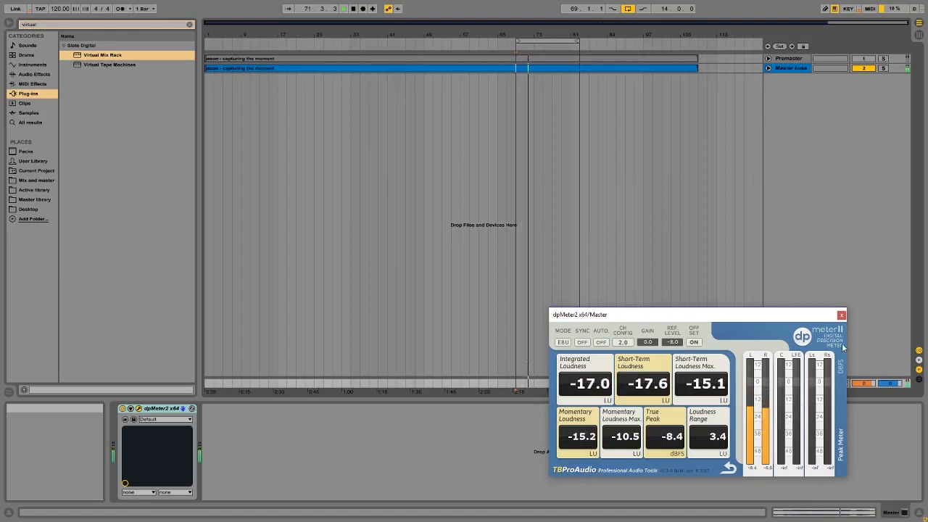
click(841, 314)
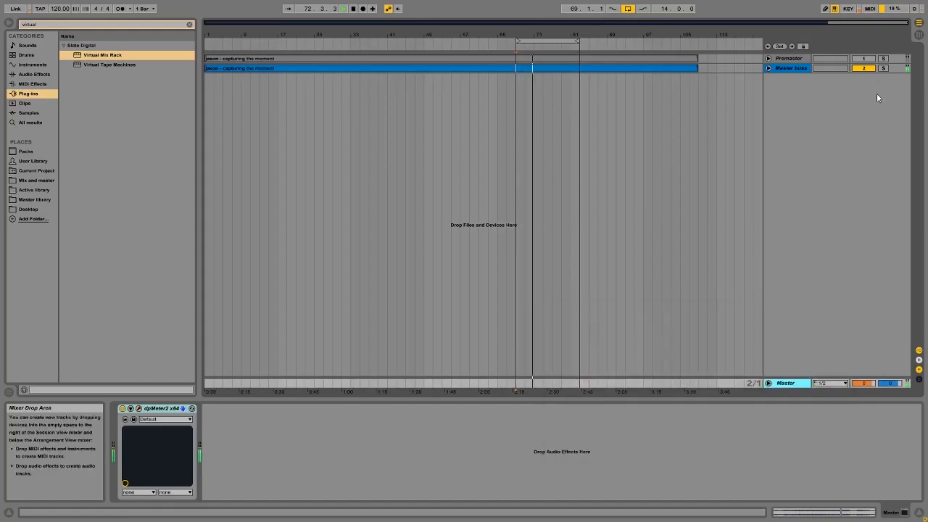
Compare the unprocessed song with the mastered version by repeatedly soloing and unsoloing the Premaster track during playback
click(883, 59)
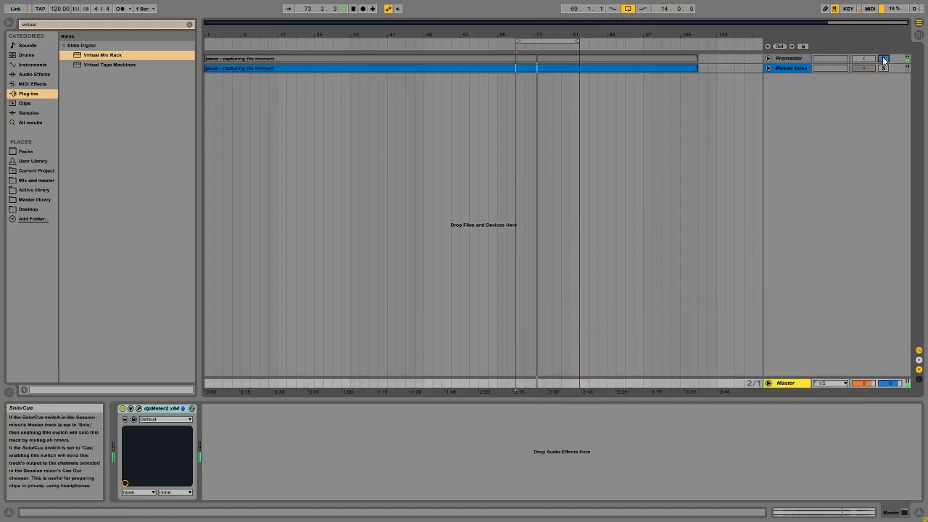
key(space)
key(space)
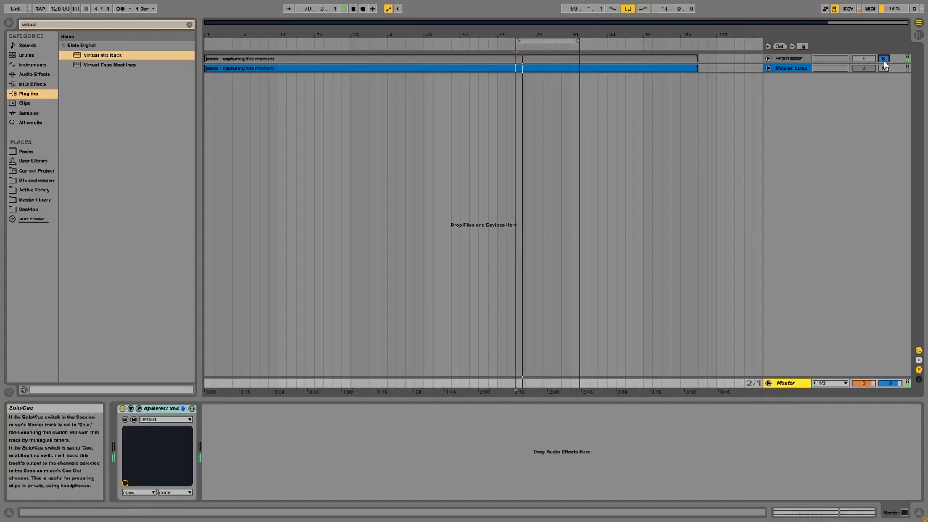
click(884, 61)
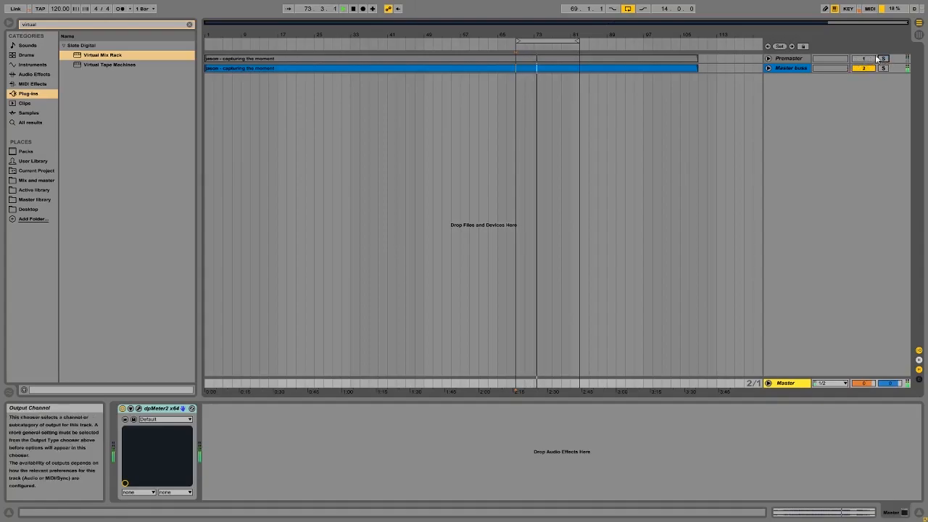
click(884, 59)
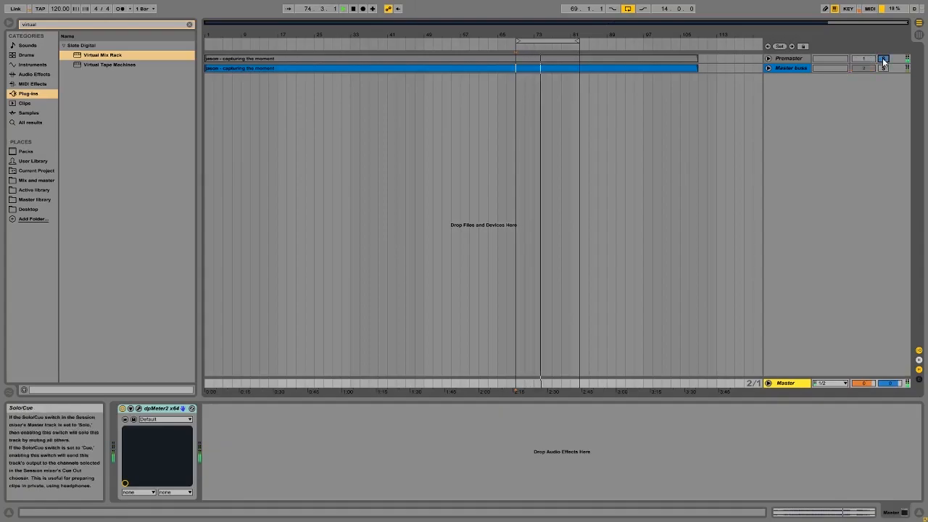
click(883, 60)
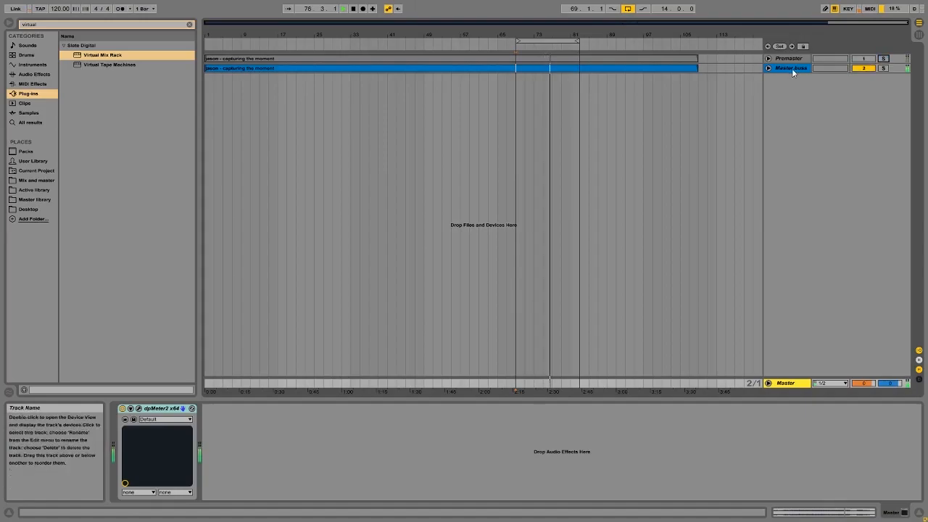
click(884, 59)
click(883, 60)
Show the Master track's devices, switch to Session View and start playback
click(786, 69)
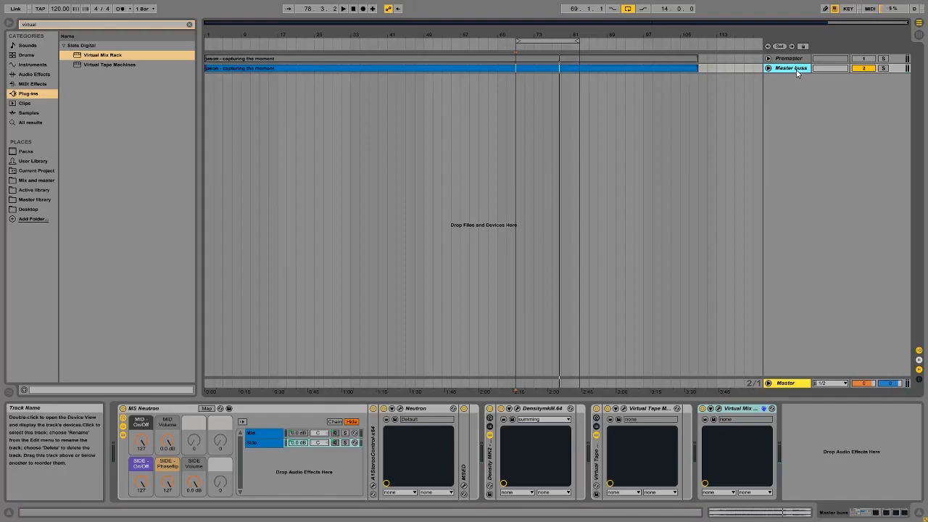
click(786, 380)
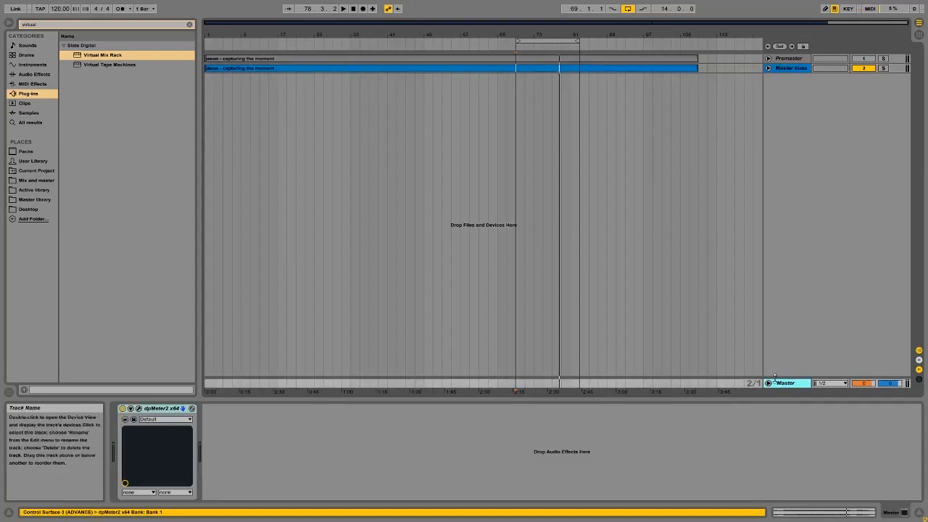
click(792, 68)
click(788, 386)
key(Tab)
key(space)
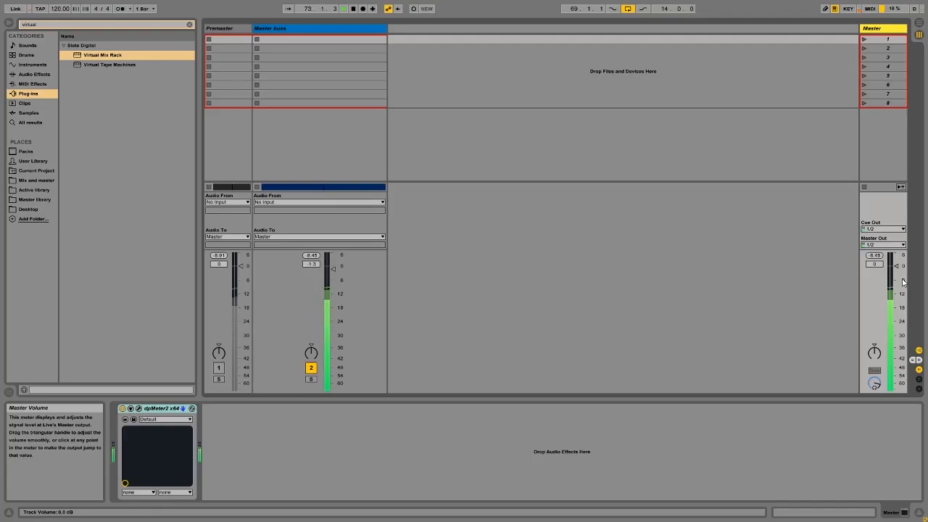
Check the Master track levels with dpMeter2 in RMS mode, then return the meter to EBU R128 mode
click(880, 28)
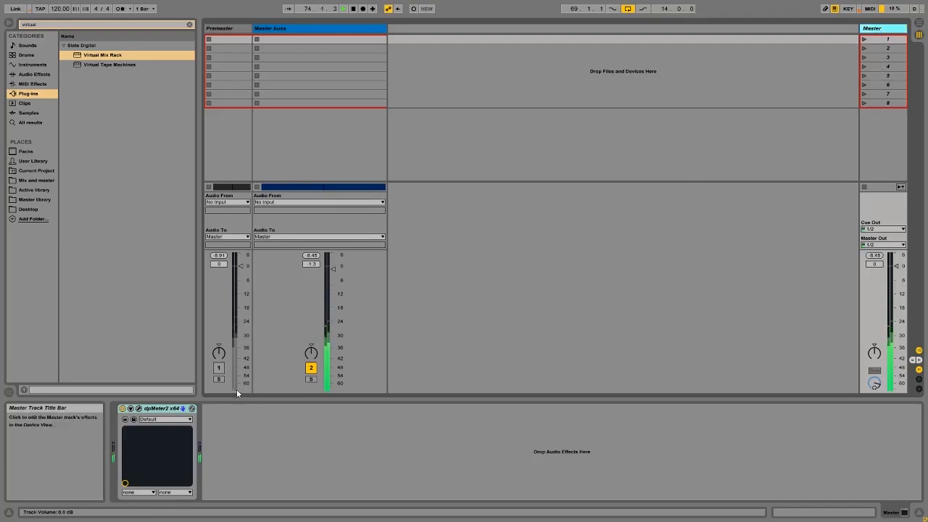
click(140, 409)
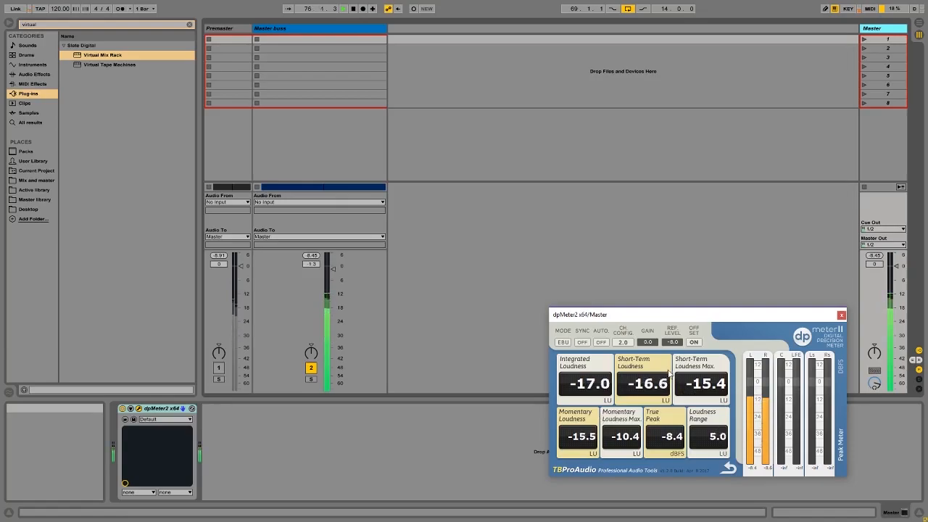
click(569, 344)
click(577, 365)
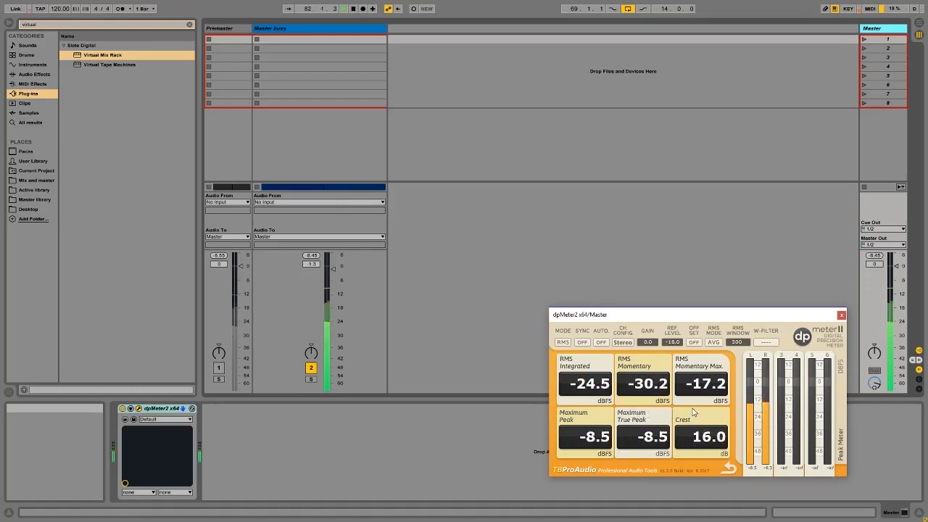
click(563, 342)
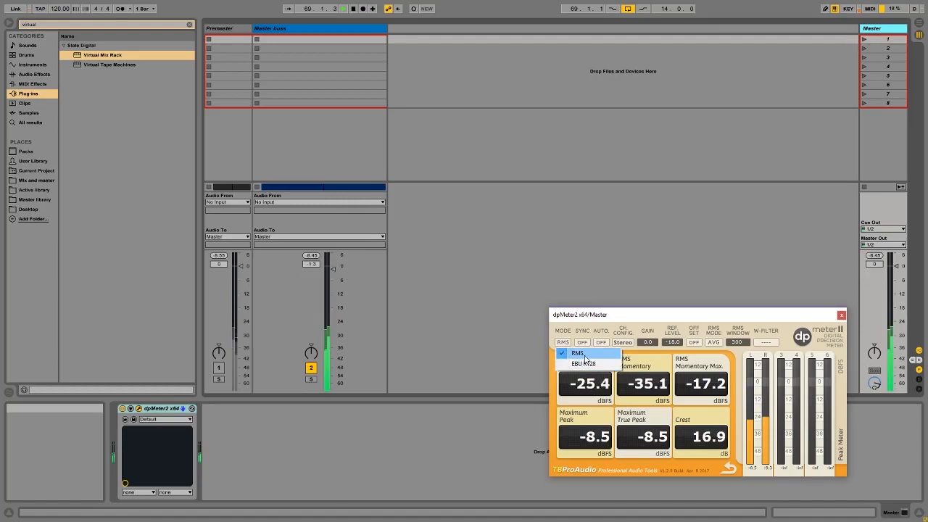
click(582, 363)
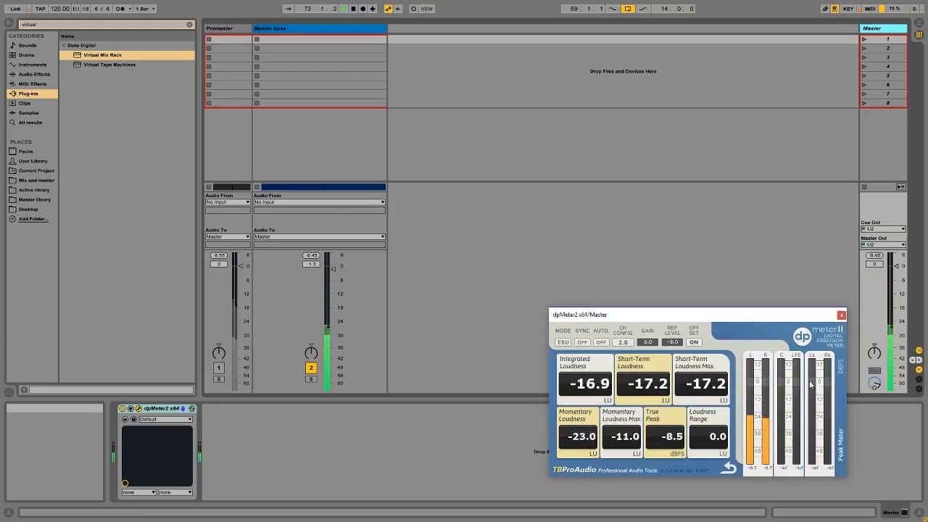
Close and reopen dpMeter2 and replay the song to read its EBU loudness and loudness range
click(841, 315)
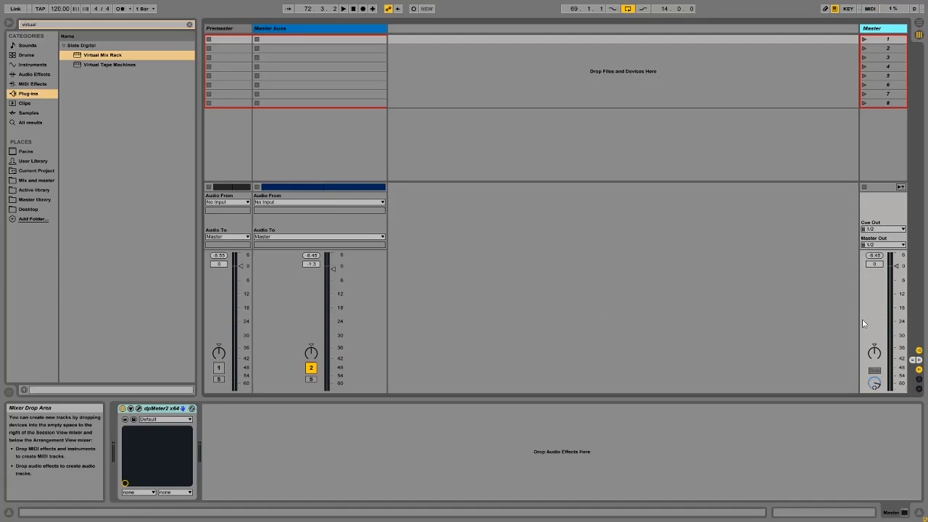
click(139, 408)
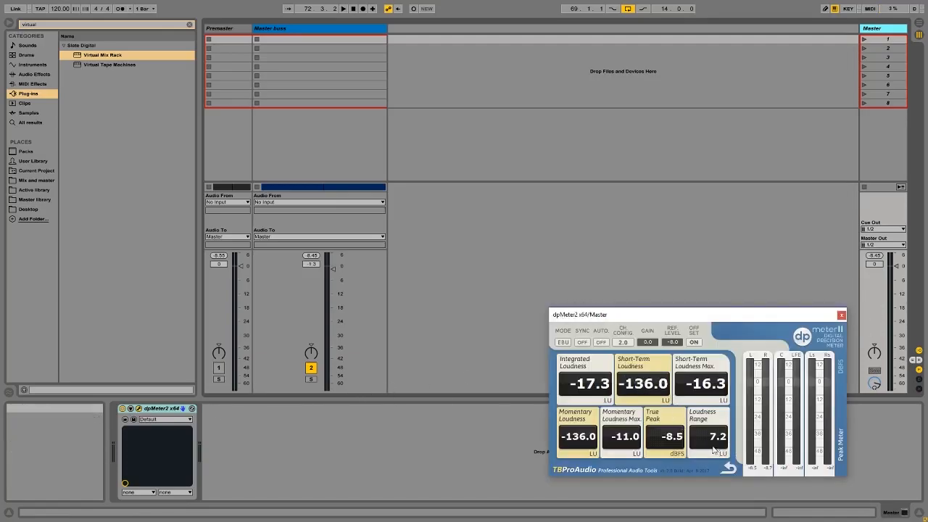
key(space)
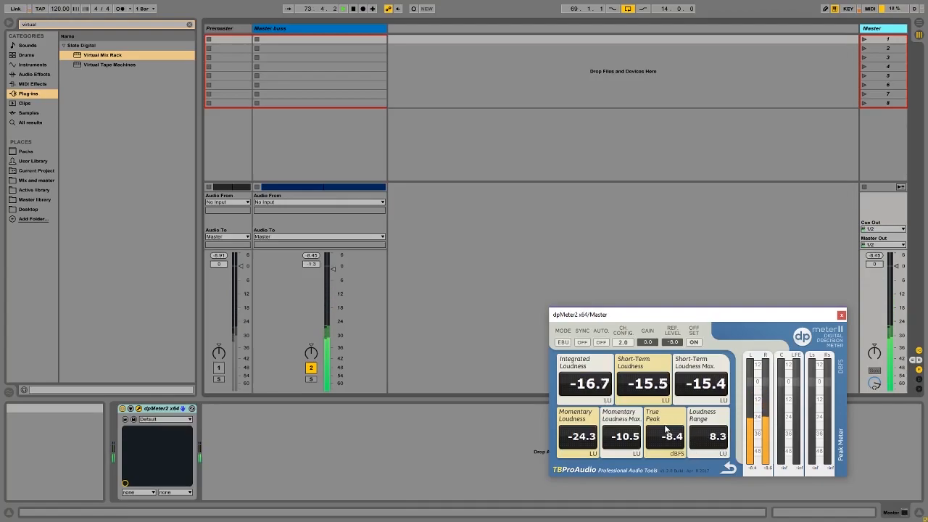
key(space)
Set dpMeter2 to RMS mode, play the song to check its RMS and crest levels, and close the meter
click(562, 342)
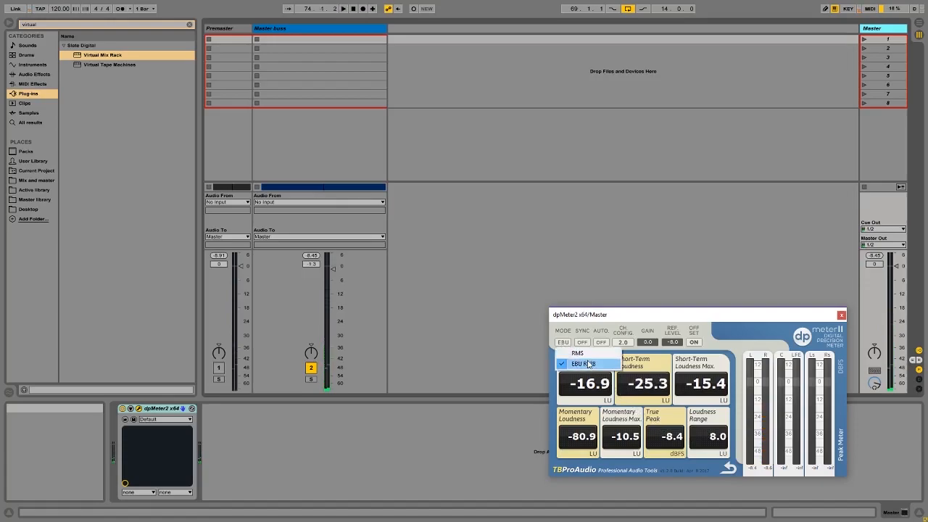
click(573, 357)
key(space)
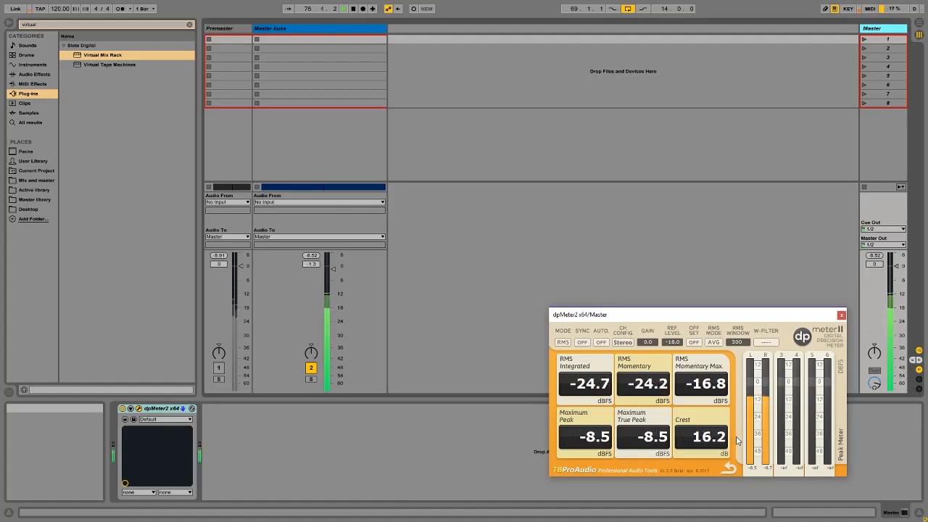
click(842, 316)
Clear the browser search and add the Molot Master comp preset from the User Library to the Master buss track, repositioning its window
click(189, 24)
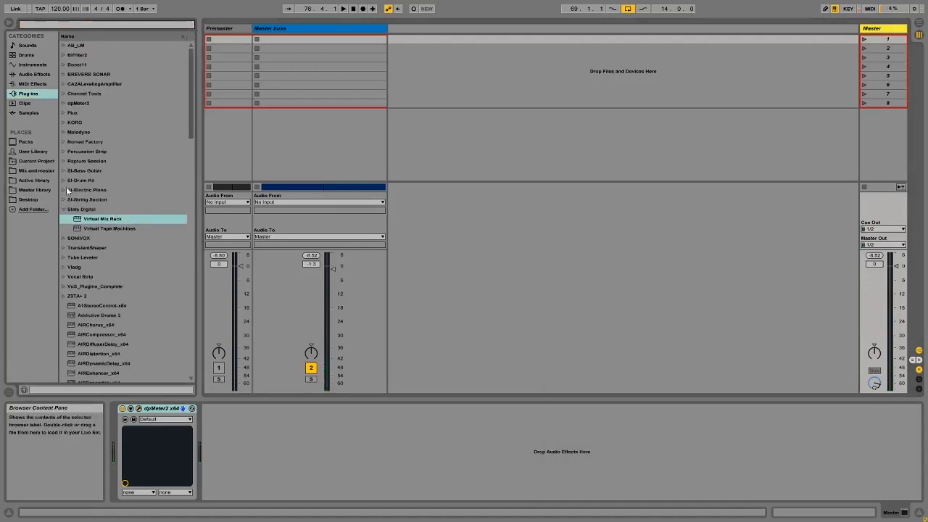
click(38, 154)
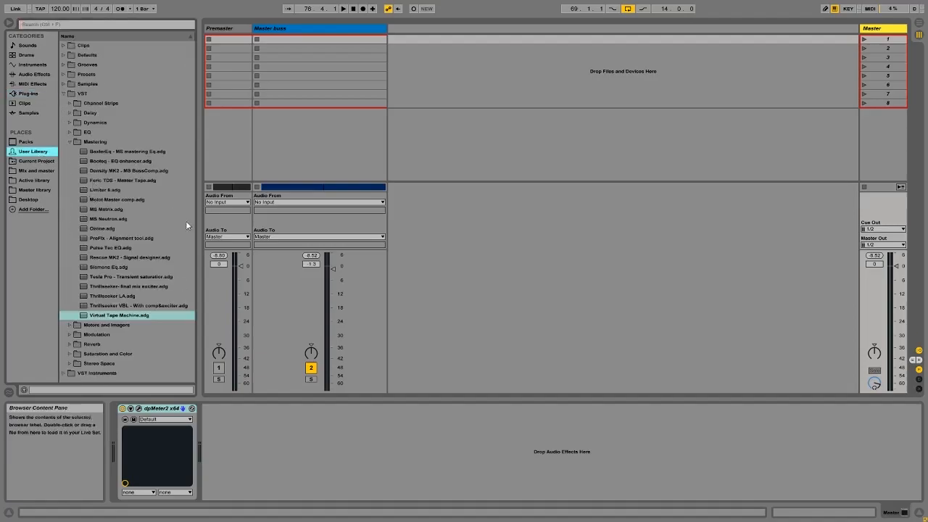
click(108, 201)
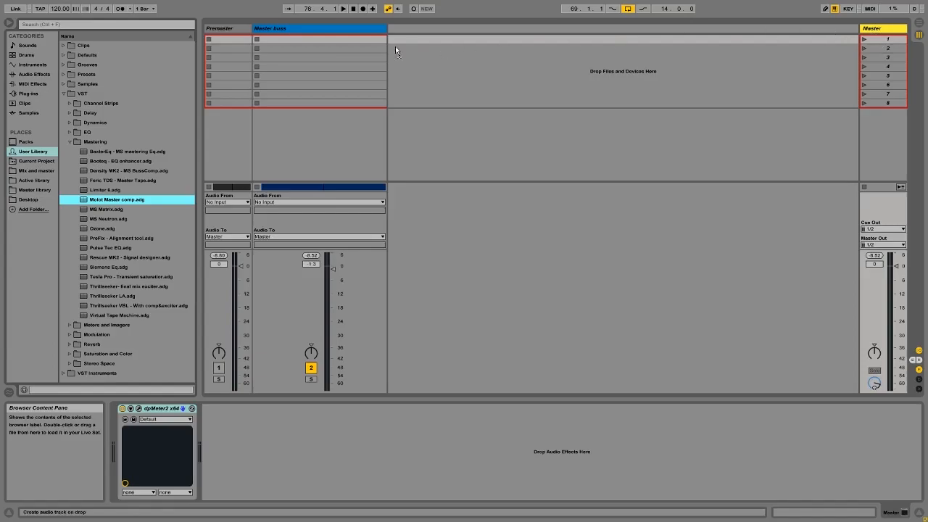
click(314, 35)
drag(313, 28, 314, 29)
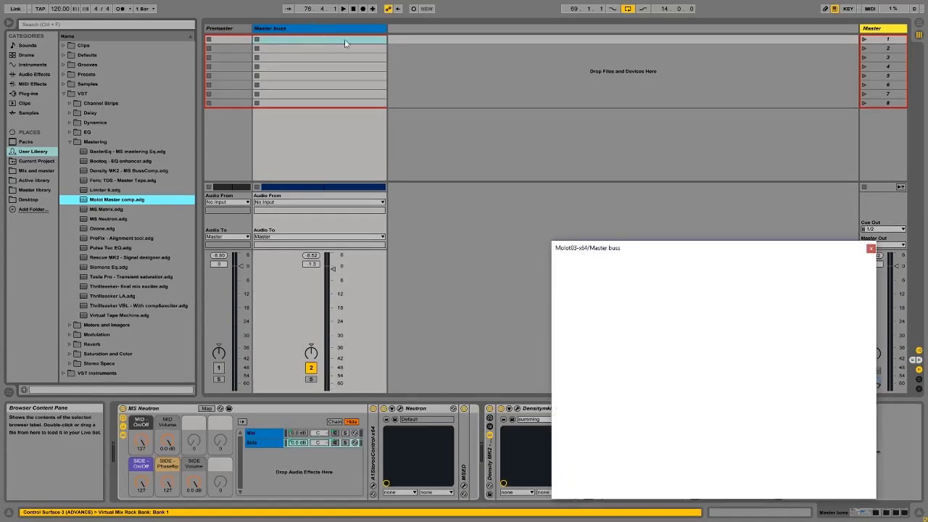
drag(702, 252, 589, 130)
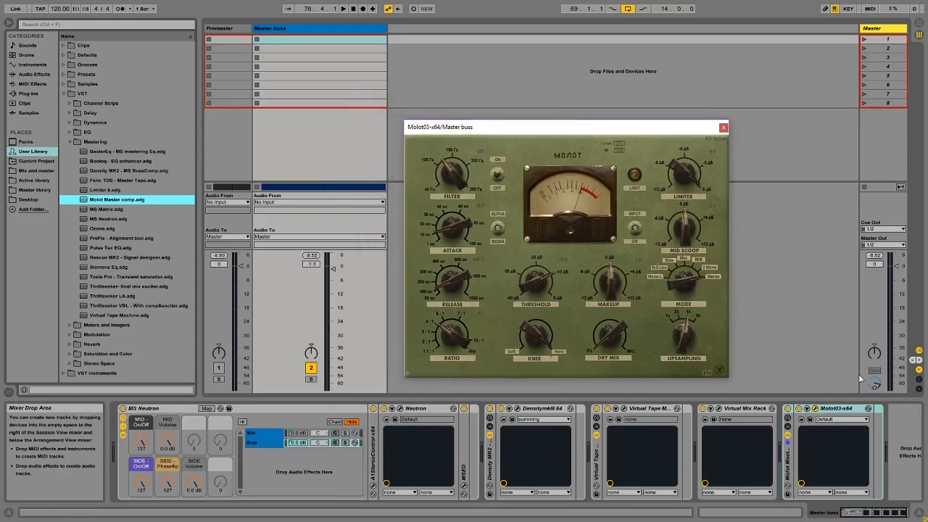
Load the premaster preset in Molot on the Master buss track and play the song to hear it
click(831, 420)
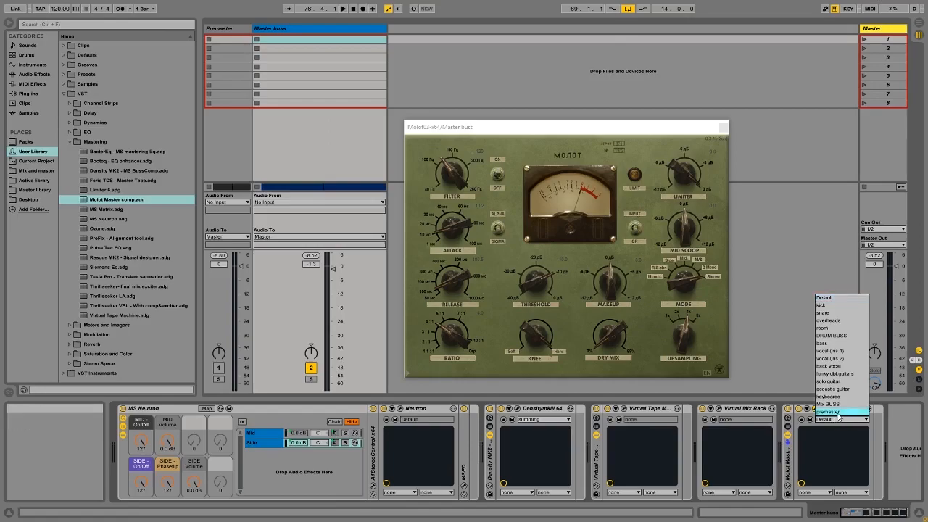
click(837, 413)
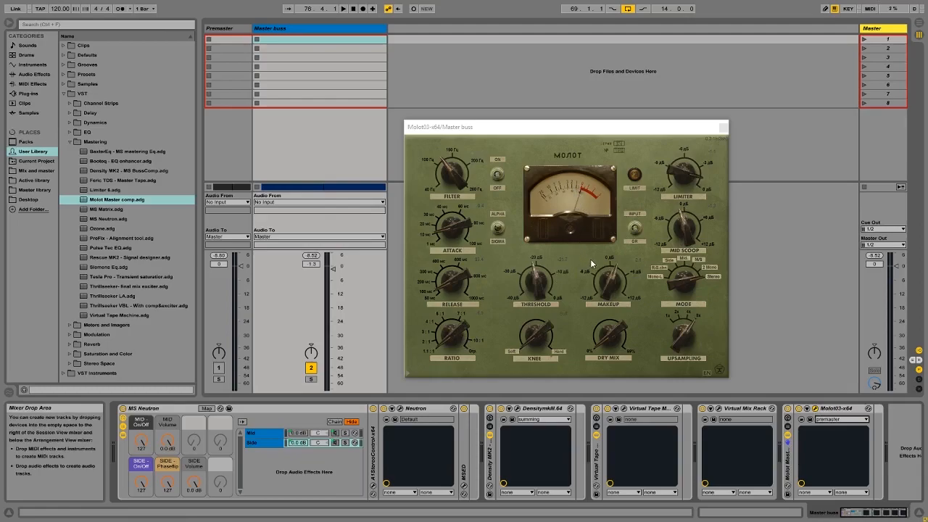
key(space)
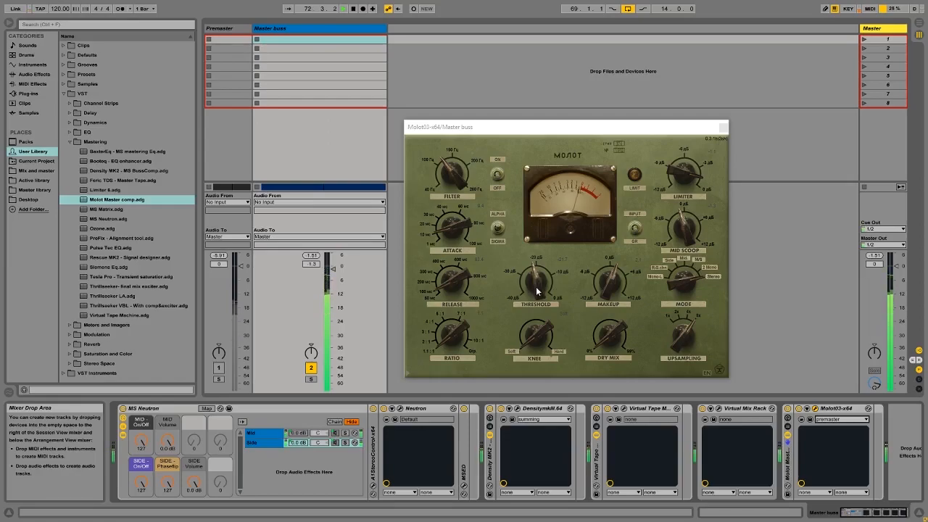
Fine-tune Molot's threshold by ear over repeated playbacks of the song, and close the compressor's window
click(537, 278)
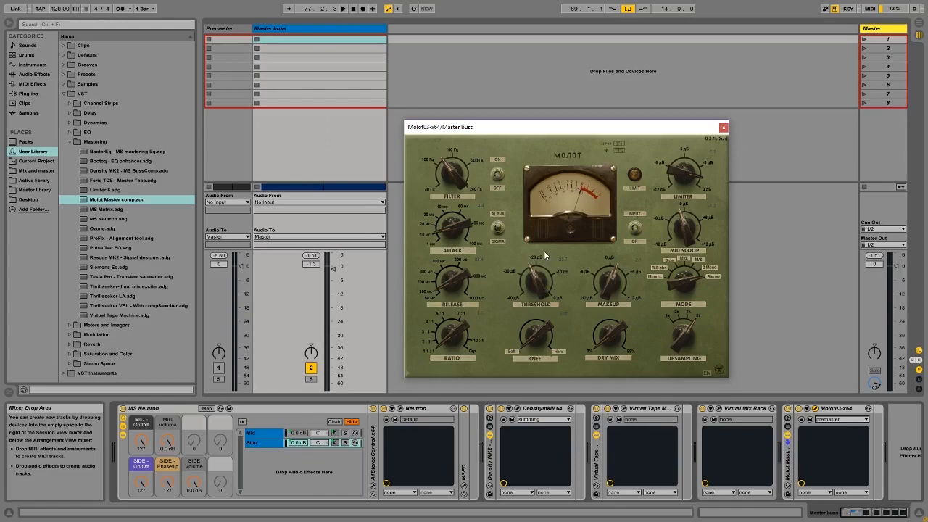
key(space)
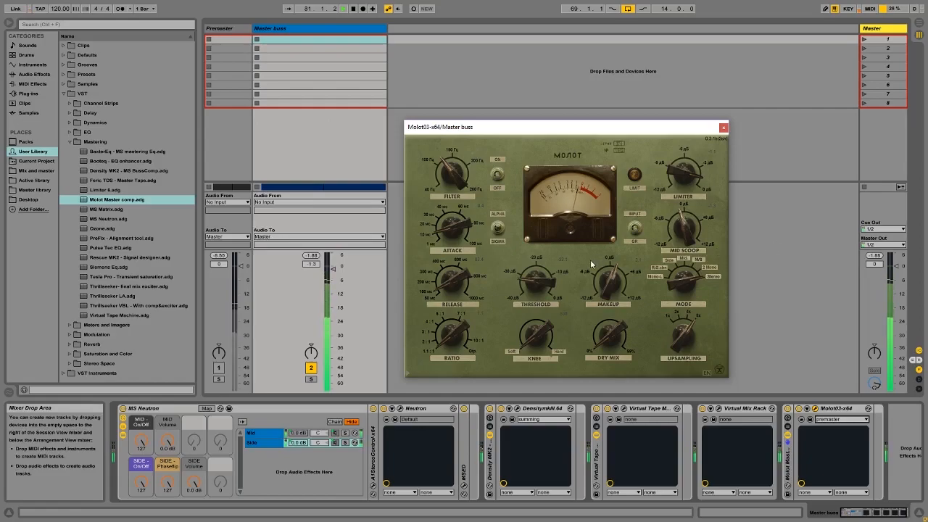
drag(535, 282, 538, 280)
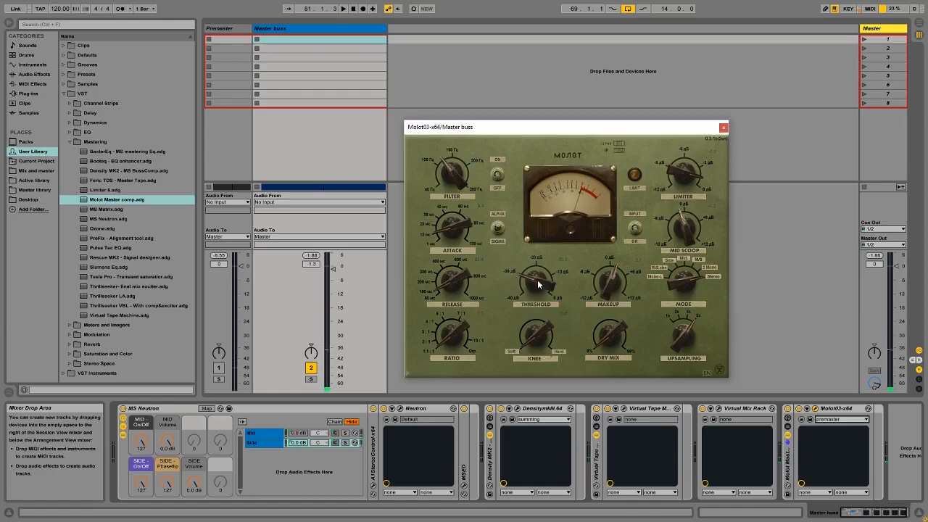
key(space)
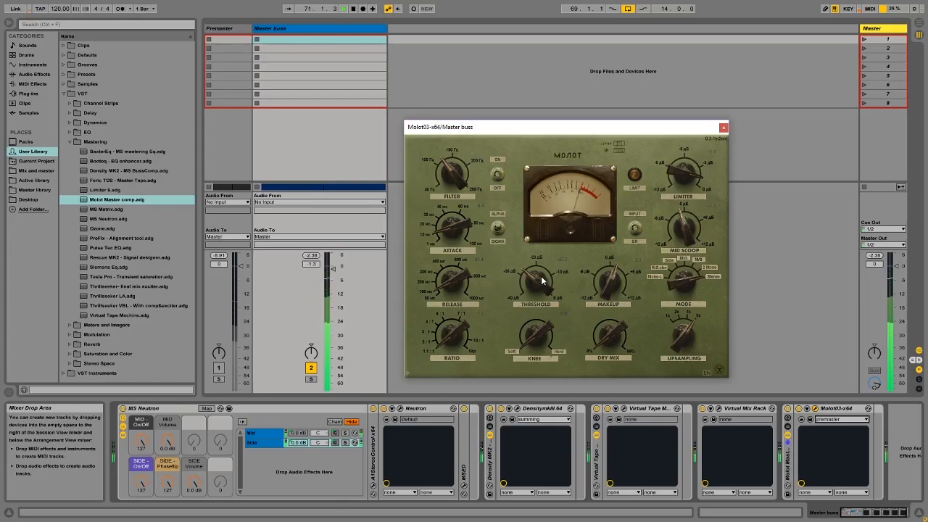
drag(542, 281, 544, 277)
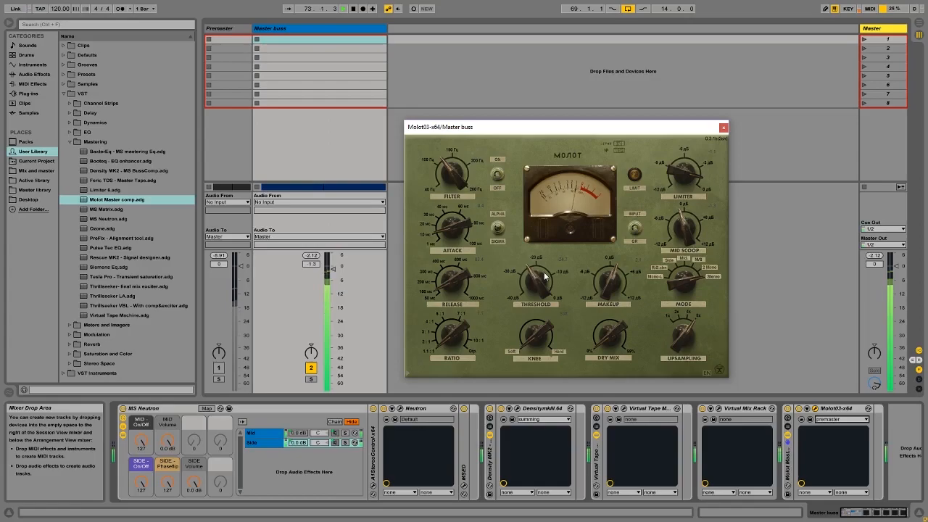
key(space)
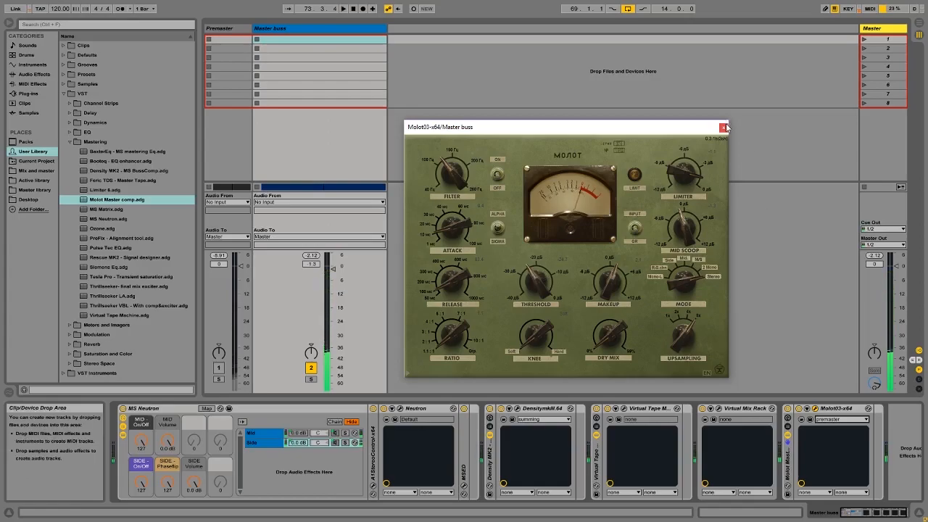
click(724, 127)
Open dpMeter2 on the Master track, switch it to EBU mode, play the song to read its loudness, and close the meter
click(905, 90)
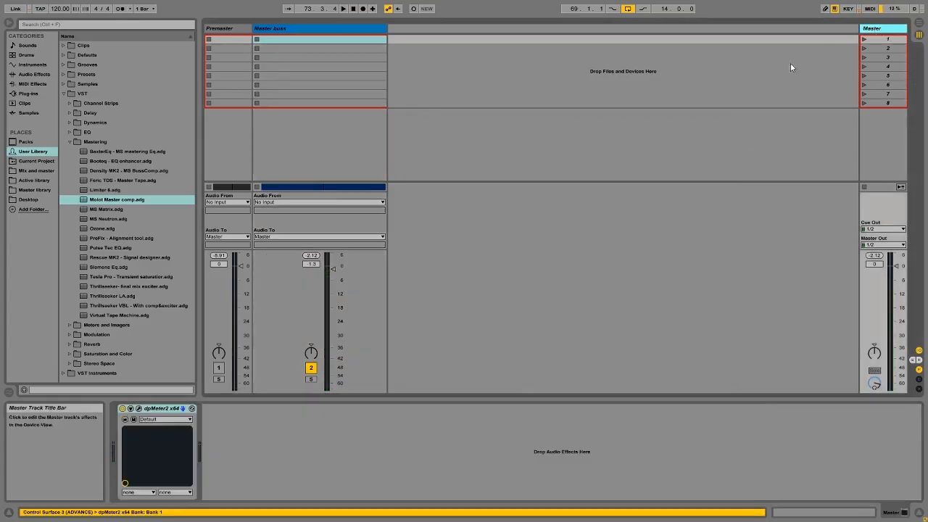
click(140, 408)
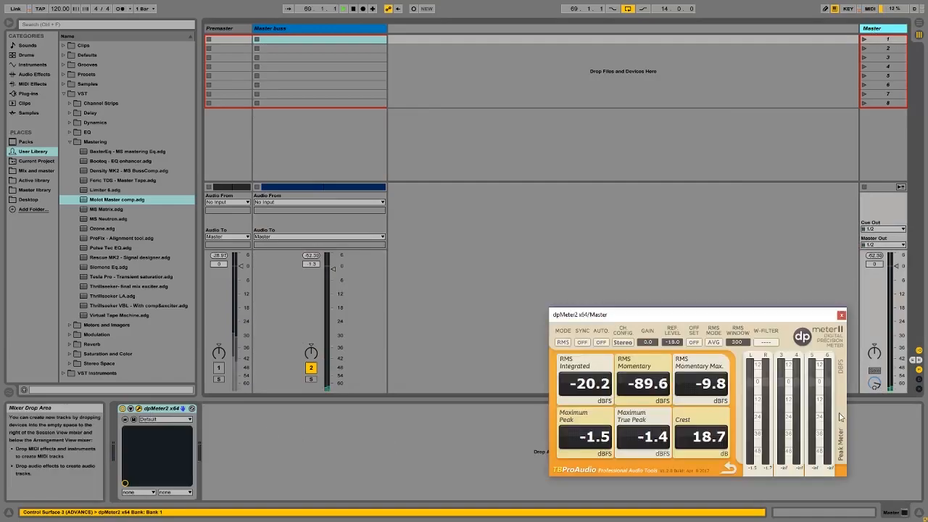
key(space)
click(566, 346)
click(570, 365)
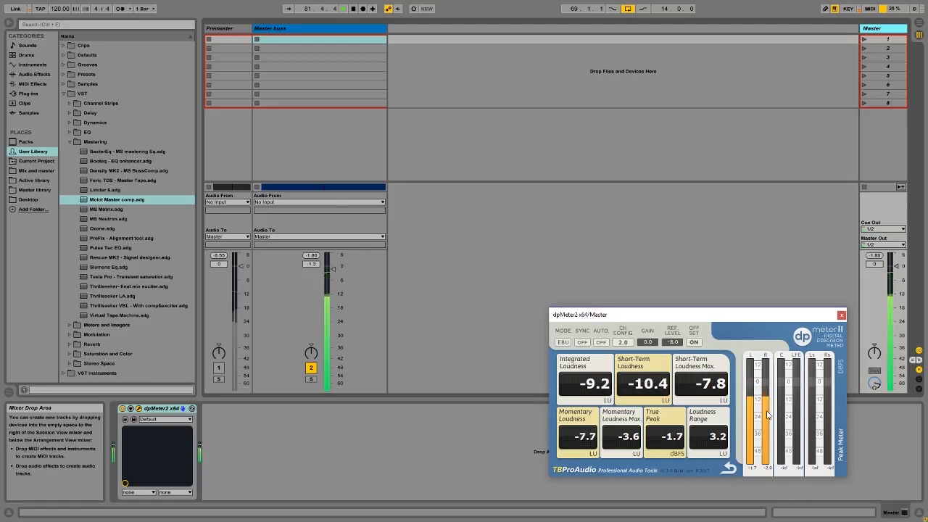
click(842, 315)
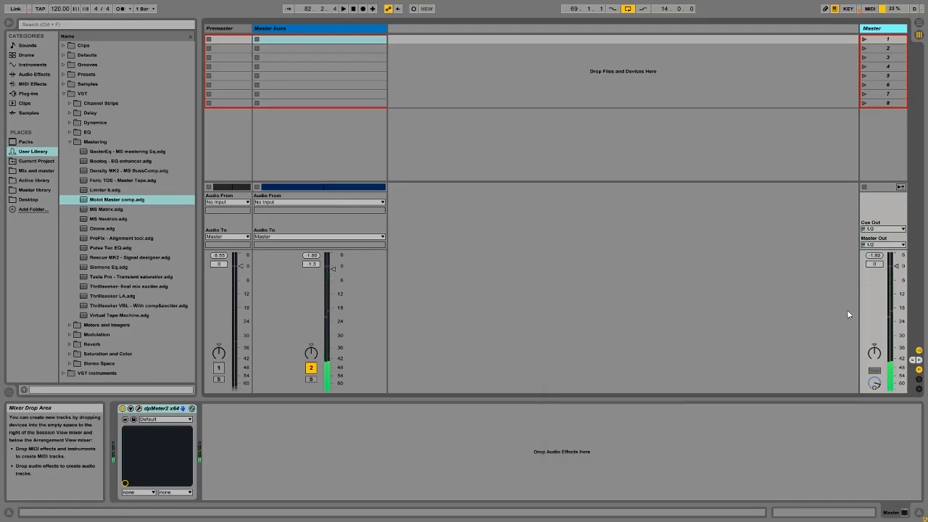
Add the Limiter 6 preset from the User Library's Mastering folder to the Master track, repositioning its window
click(877, 30)
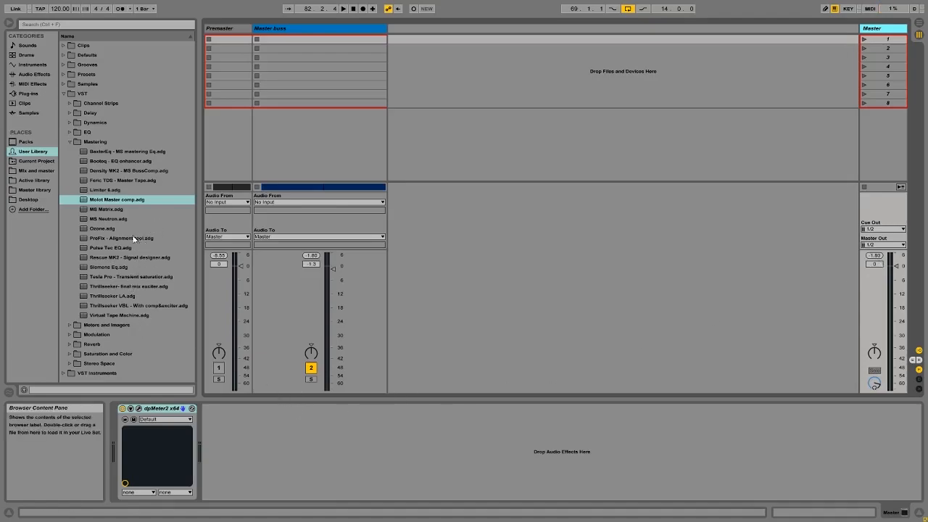
click(106, 229)
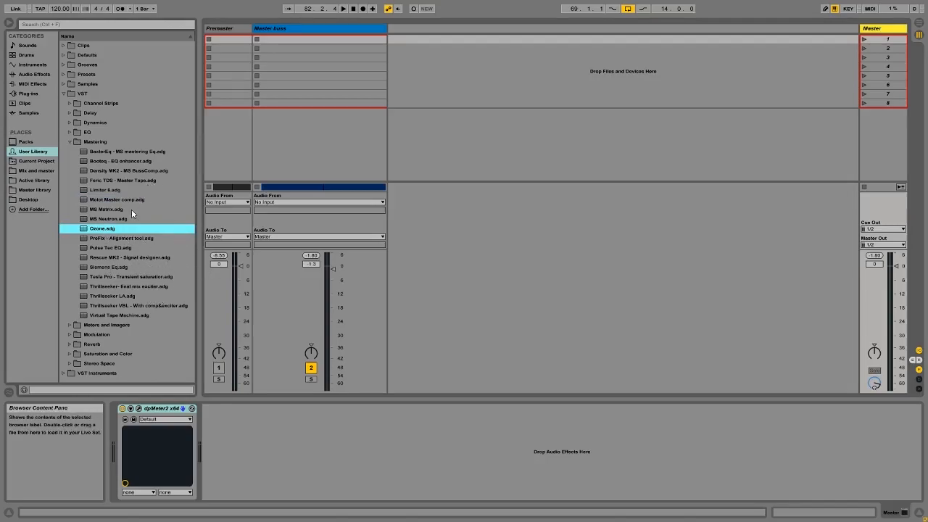
click(108, 191)
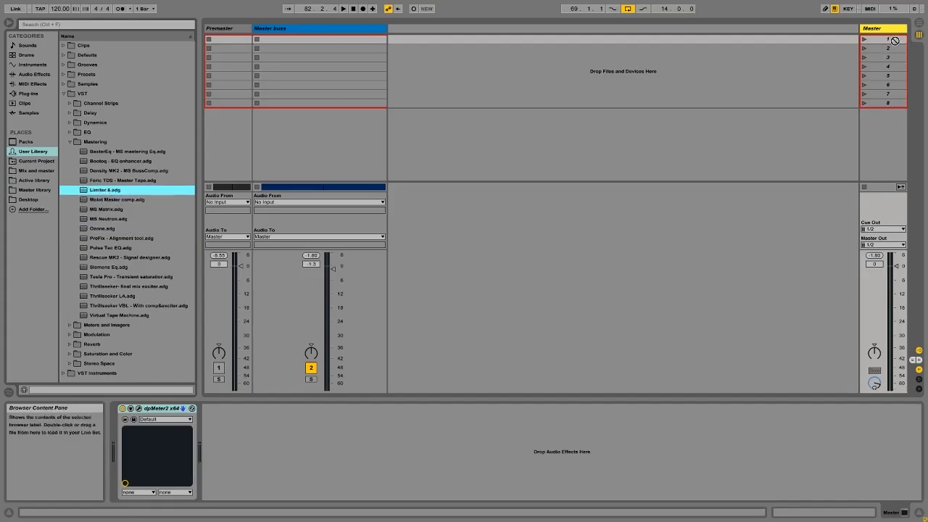
drag(878, 33, 878, 33)
drag(643, 231, 554, 121)
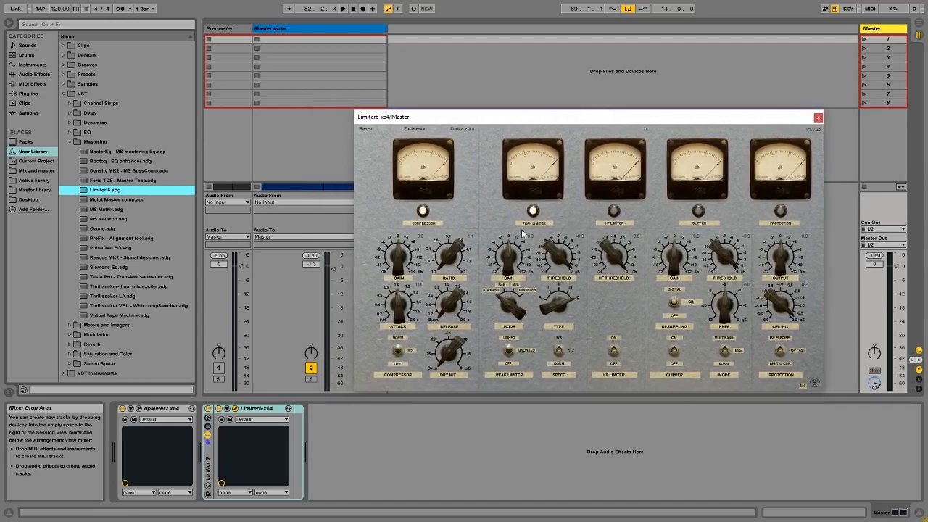
Load the Master 1 preset in Limiter6 and move dpMeter2 after the limiter in the Master track's device chain
click(265, 420)
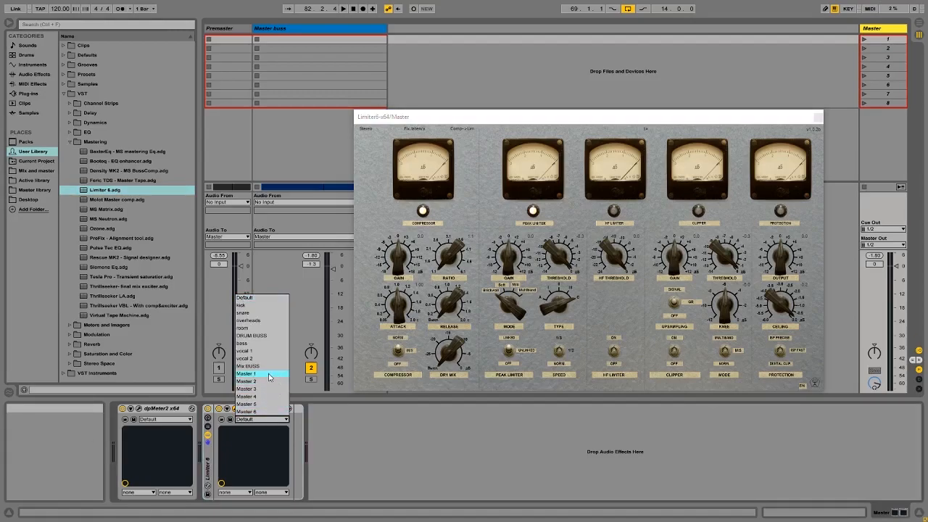
click(268, 376)
drag(609, 116, 553, 100)
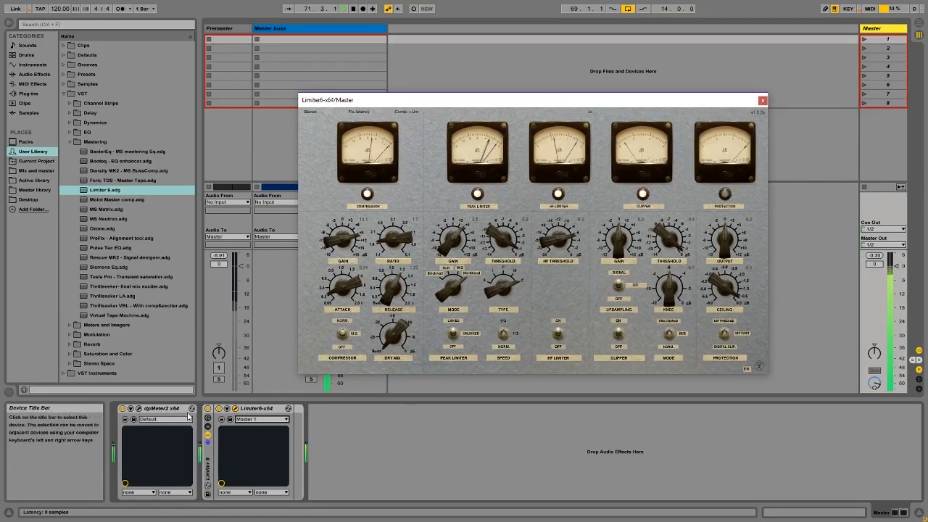
click(343, 434)
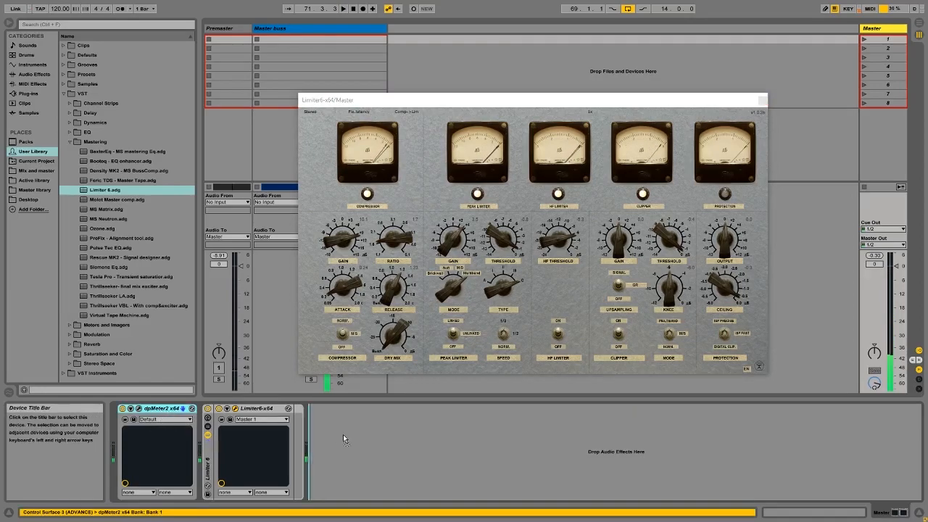
drag(343, 435, 344, 435)
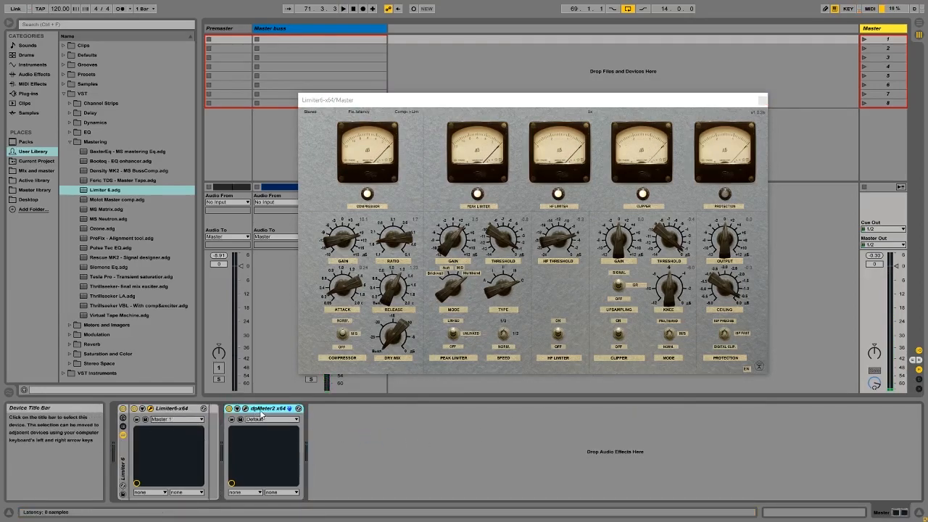
Lower the peak limiter gain in Limiter6 and play the song to judge the limiting
drag(451, 241, 452, 255)
key(space)
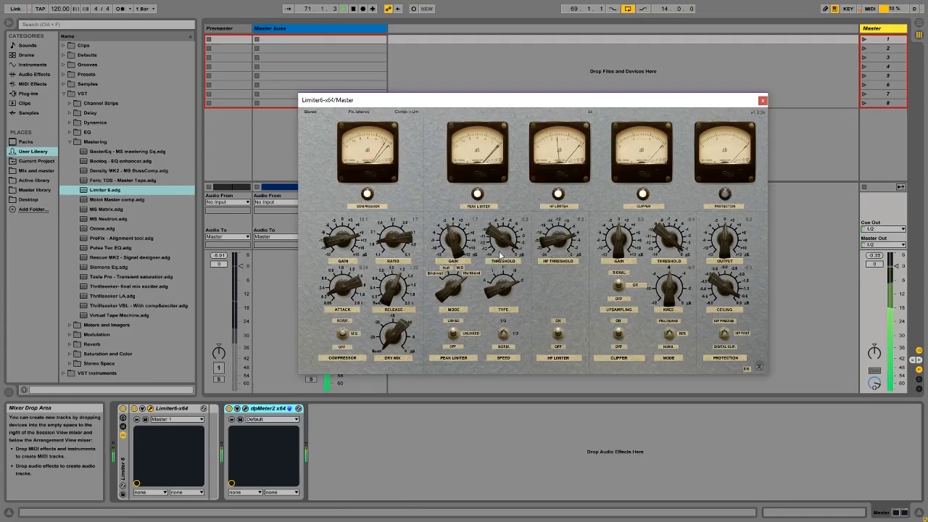
drag(454, 237, 453, 240)
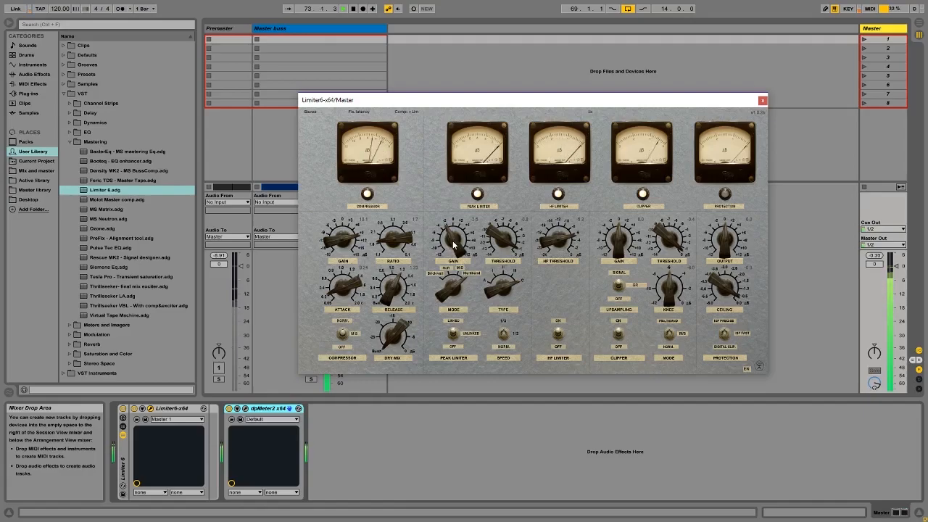
Open dpMeter2 and measure the limited song's EBU loudness, moving the Limiter6 window clear of the meter
click(246, 409)
click(751, 422)
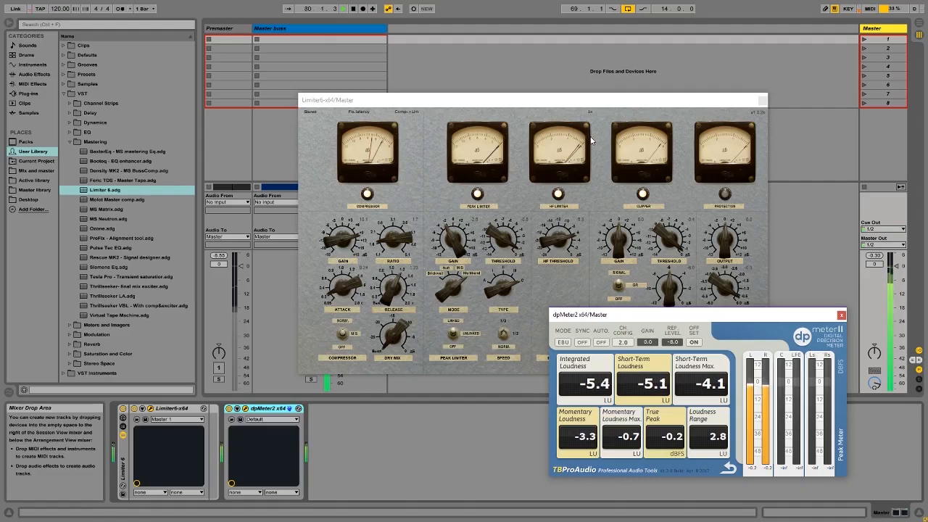
drag(547, 101, 428, 78)
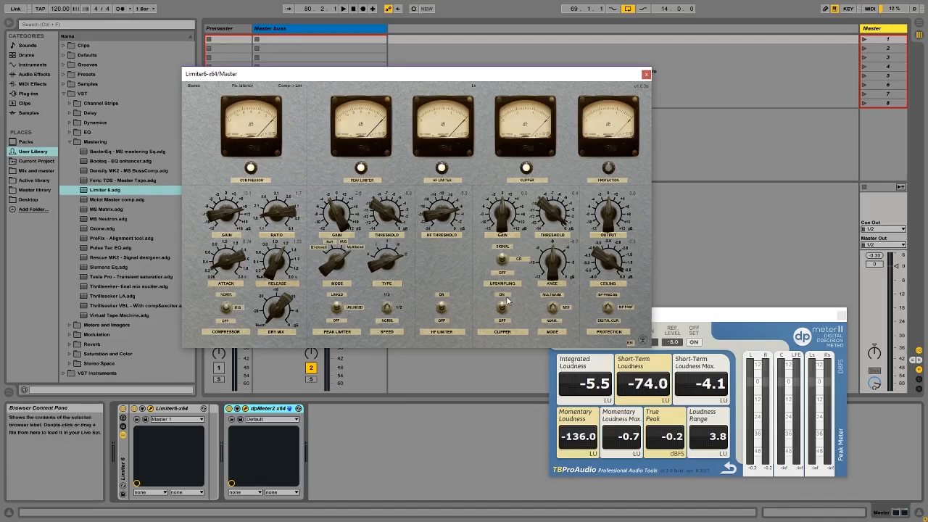
drag(415, 81, 361, 114)
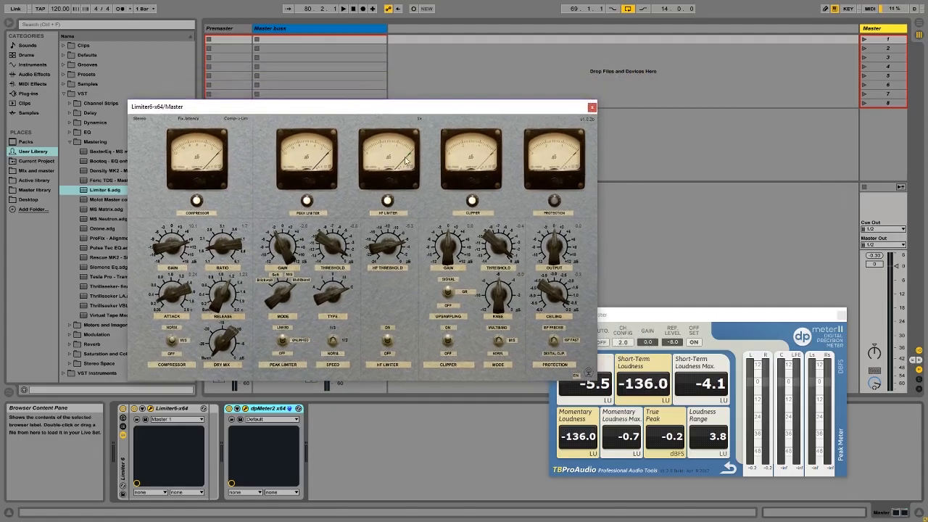
Check the HF limiter's action during playback, raise Limiter6's HF threshold, and play the song again
key(space)
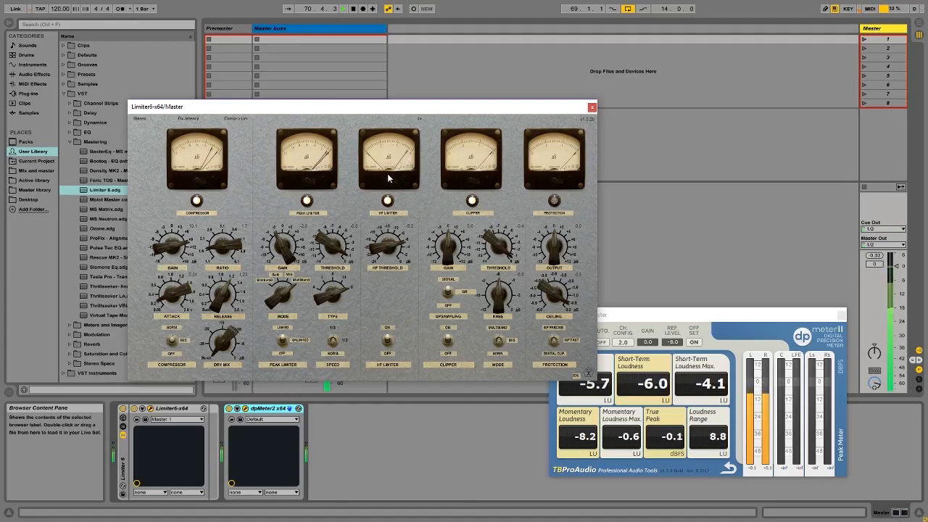
key(space)
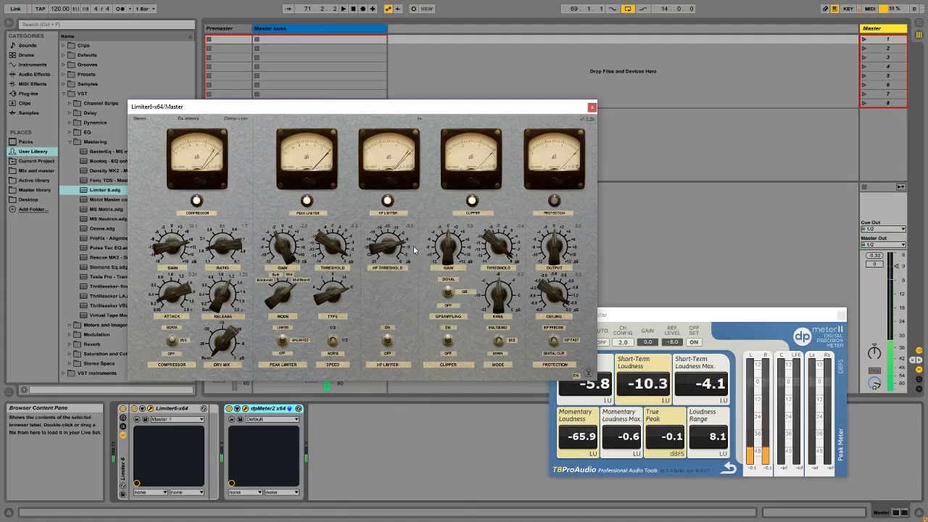
drag(389, 250, 385, 235)
key(space)
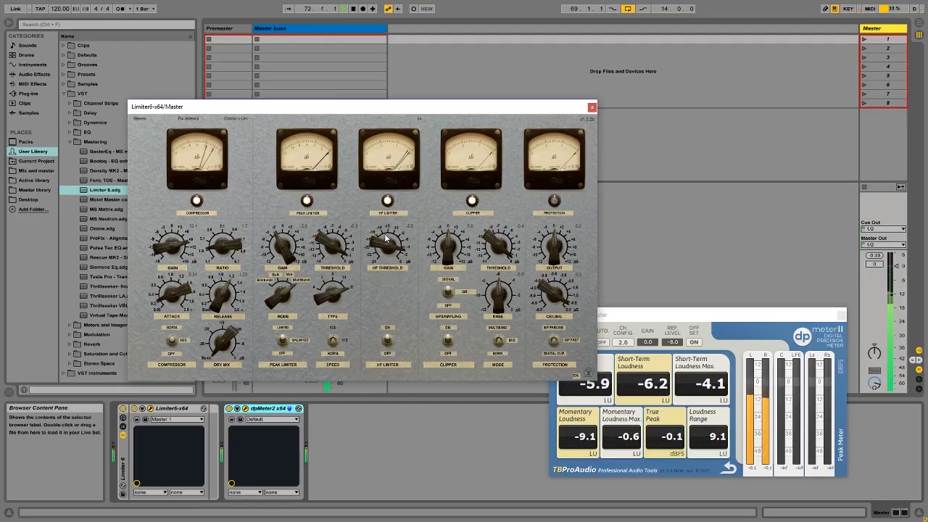
Reset dpMeter2's readings during playback, raise Limiter6's HF threshold further, and stop the song
click(681, 314)
click(755, 407)
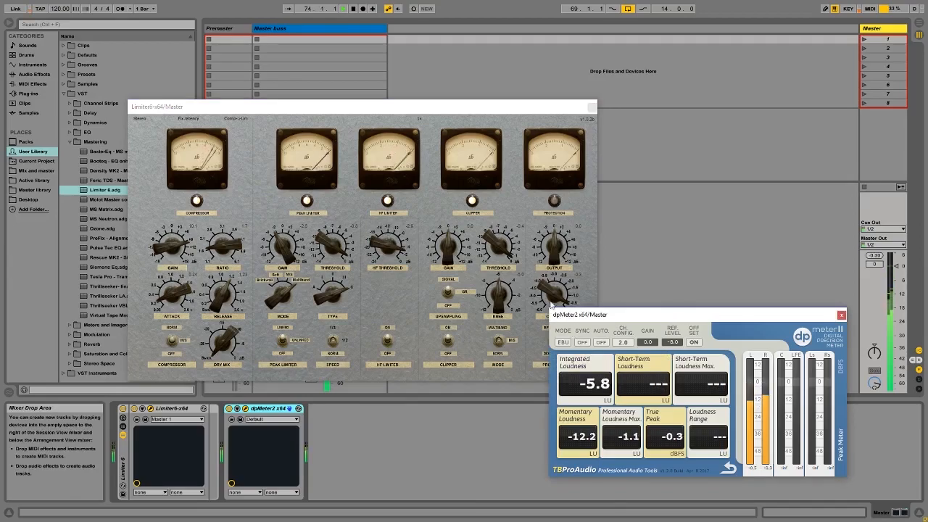
click(387, 245)
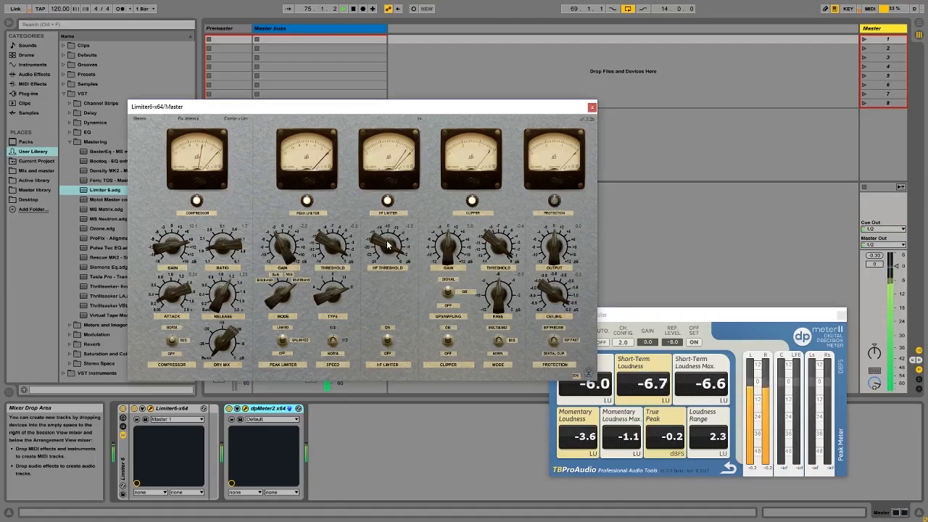
key(space)
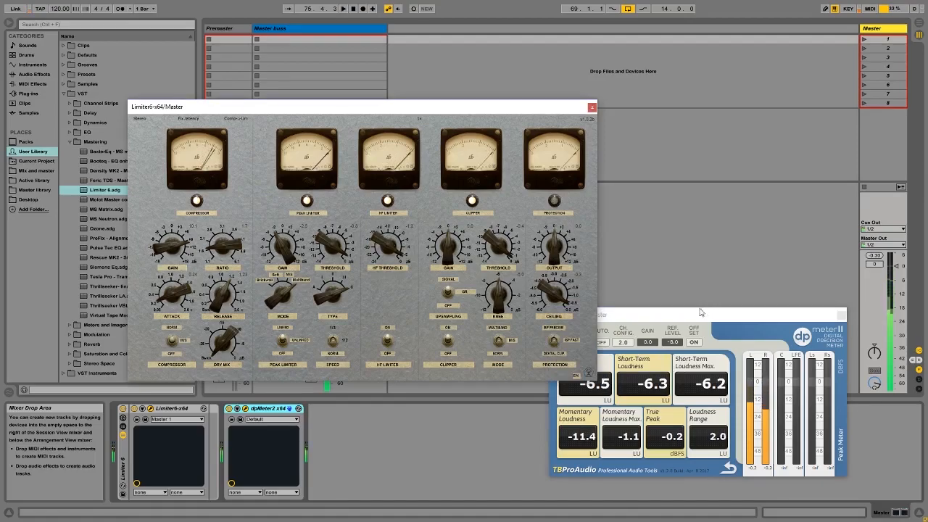
Arrange the Limiter6 and dpMeter2 windows side by side, raise the HF threshold once more, and restart playback
click(673, 317)
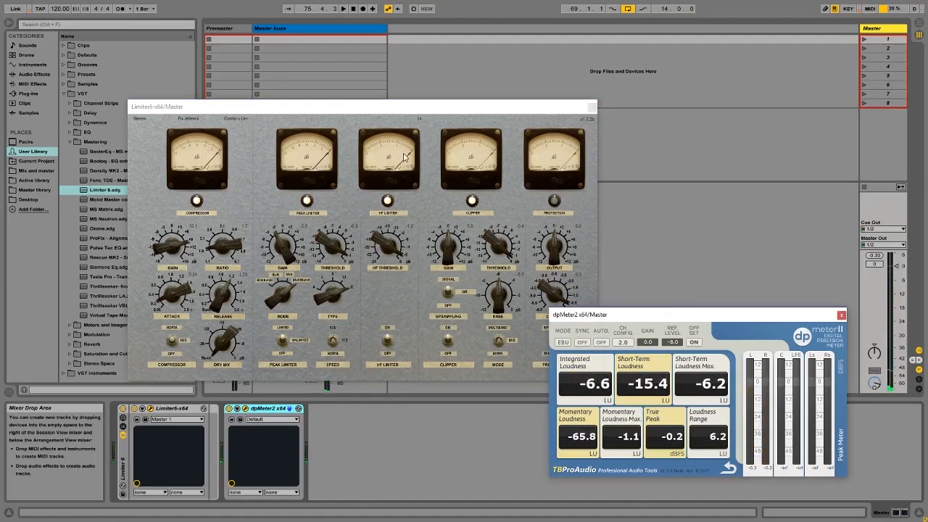
drag(382, 108, 350, 86)
drag(624, 323, 657, 194)
click(360, 227)
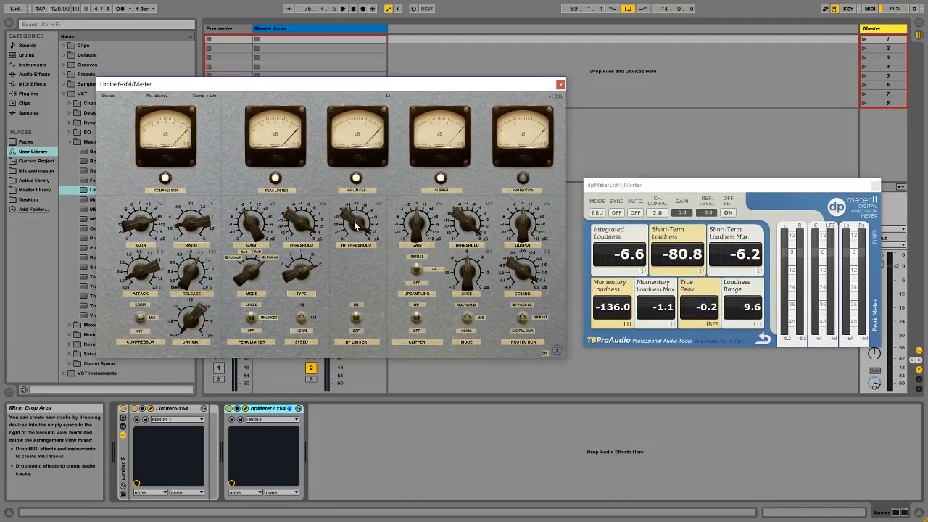
key(space)
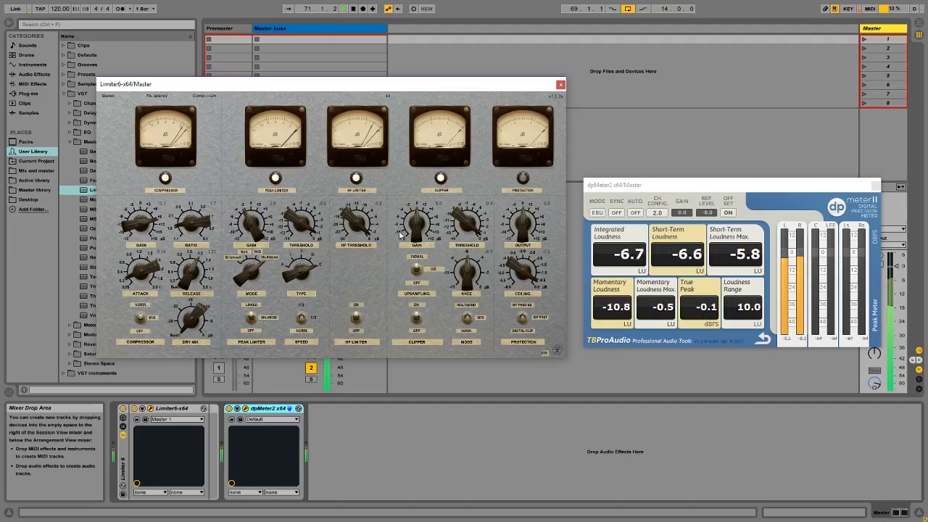
Reset dpMeter2's readings and replay the song to check its loudness, moving the Limiter6 window slightly
click(788, 278)
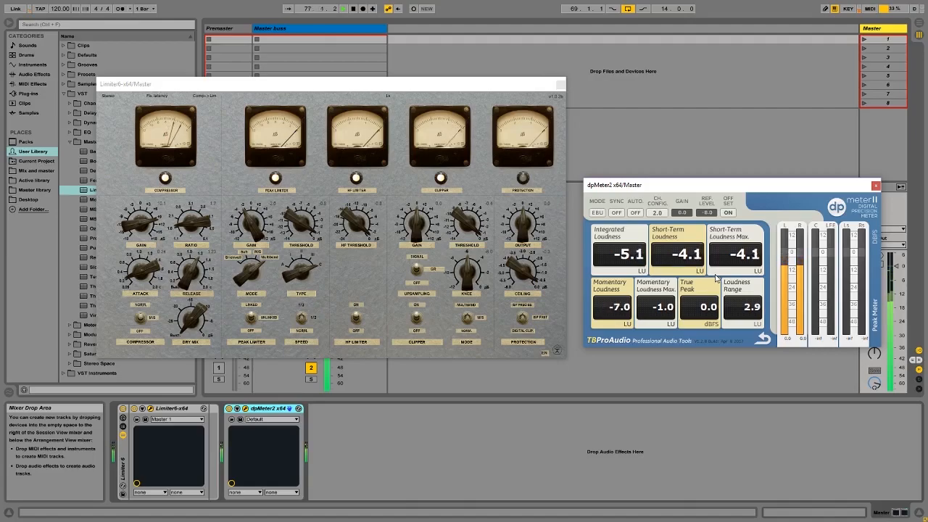
click(355, 229)
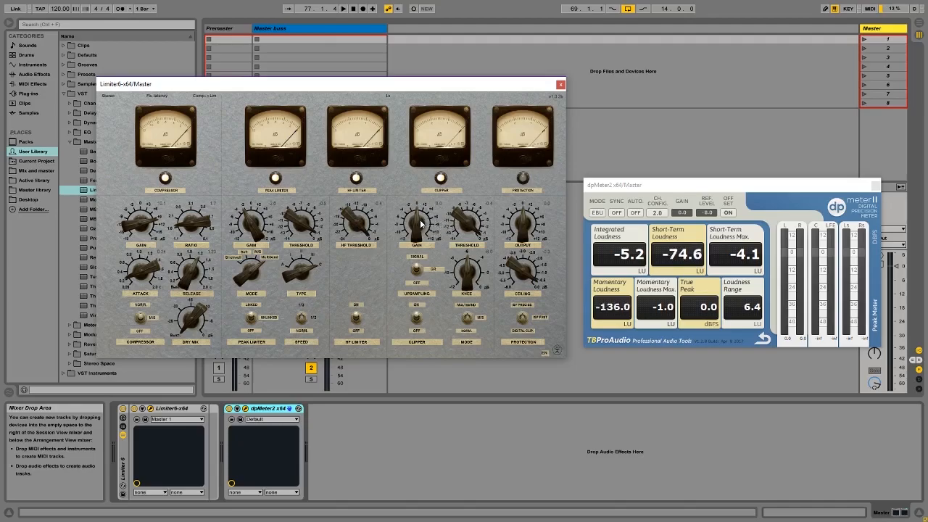
key(space)
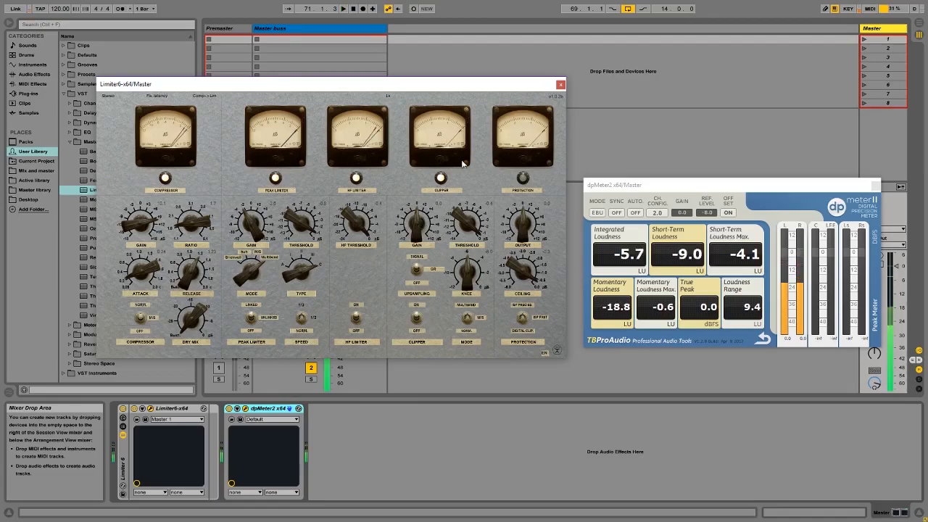
drag(202, 86, 236, 83)
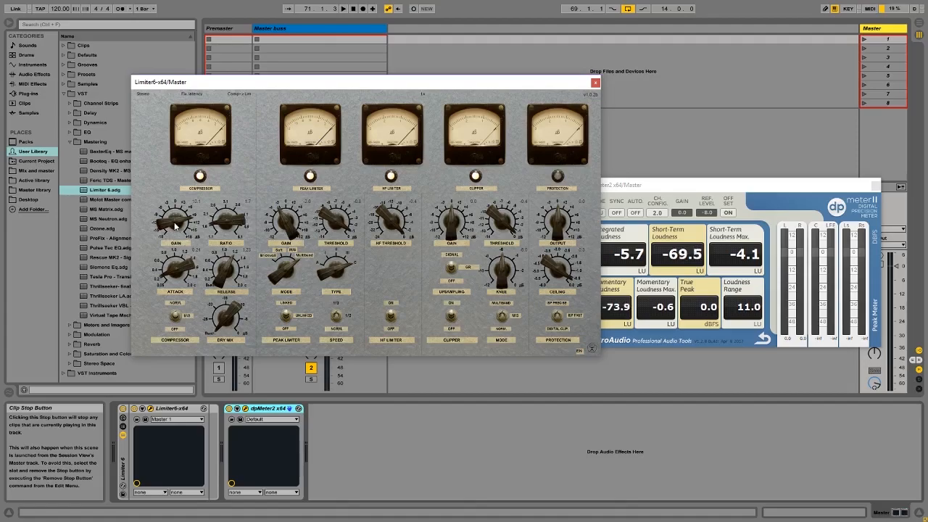
Play the song, lower the gain of Limiter6's compressor section, and stop playback
key(space)
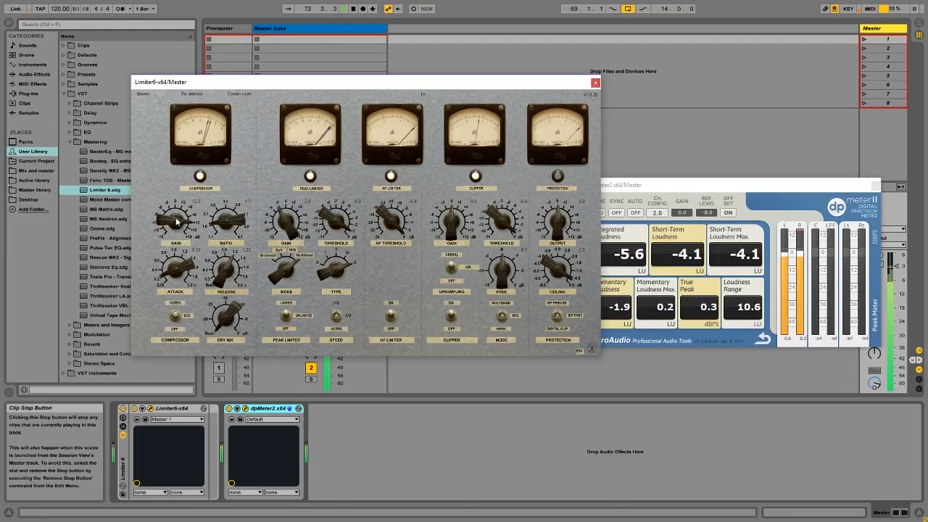
drag(176, 221, 177, 238)
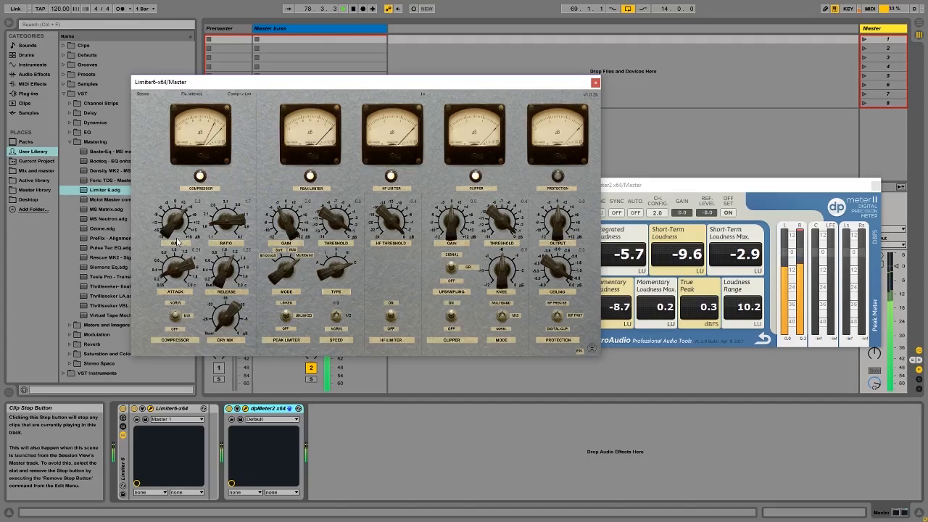
key(space)
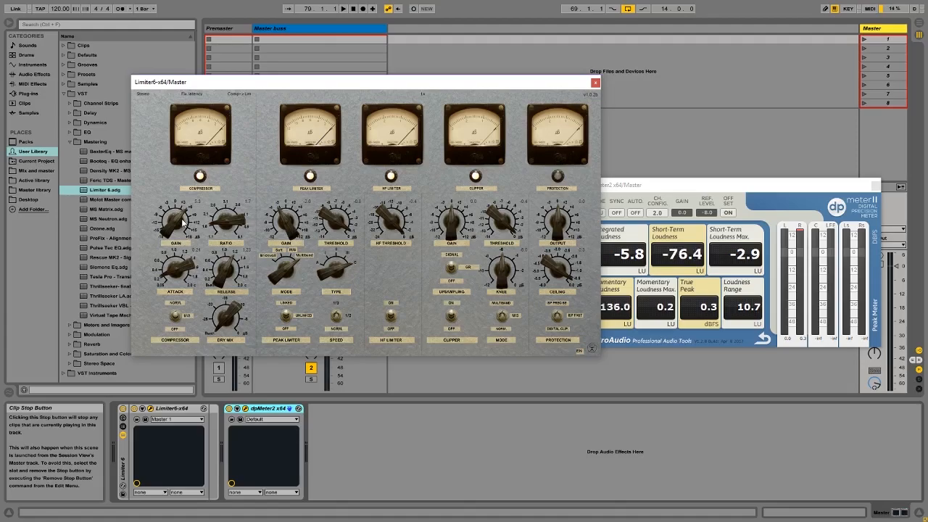
Place Limiter6 beside dpMeter2 with the meter in view, restart playback, and fine-tune the compressor gain
drag(238, 86, 237, 101)
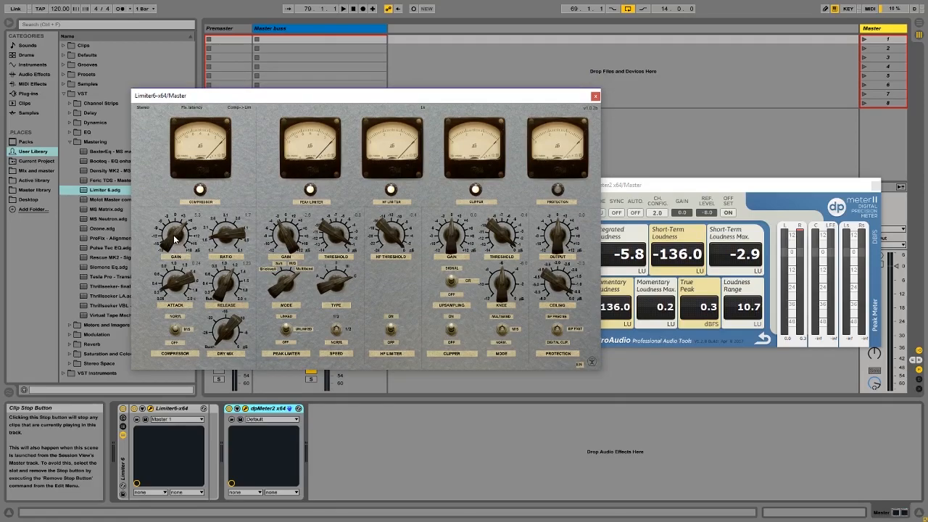
drag(349, 96, 338, 95)
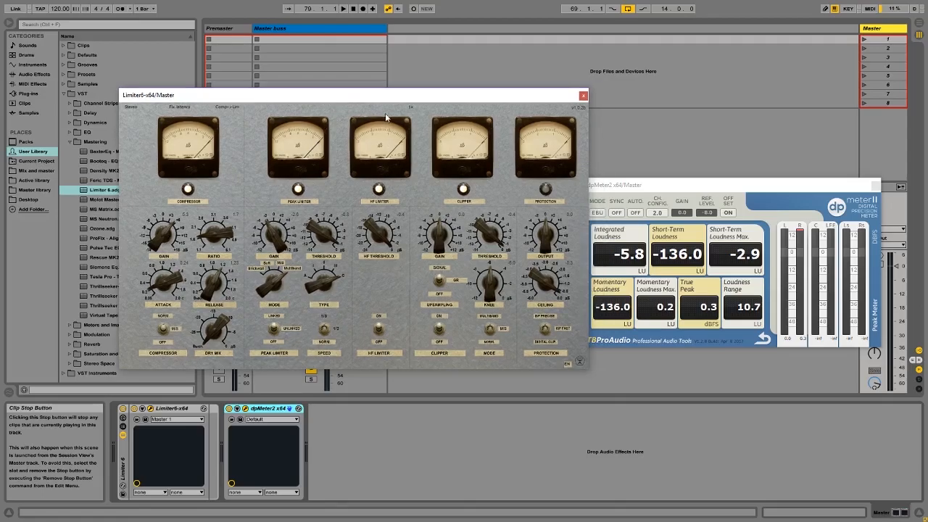
drag(637, 188, 632, 189)
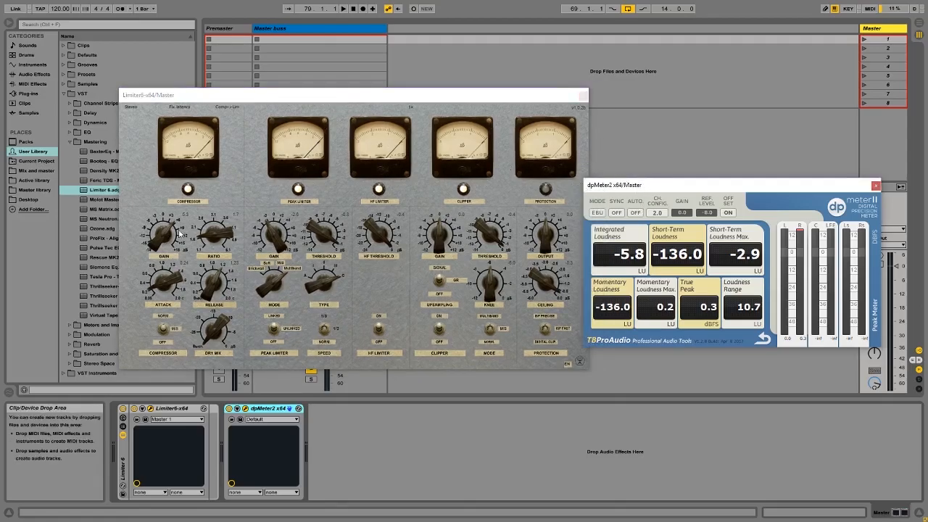
key(space)
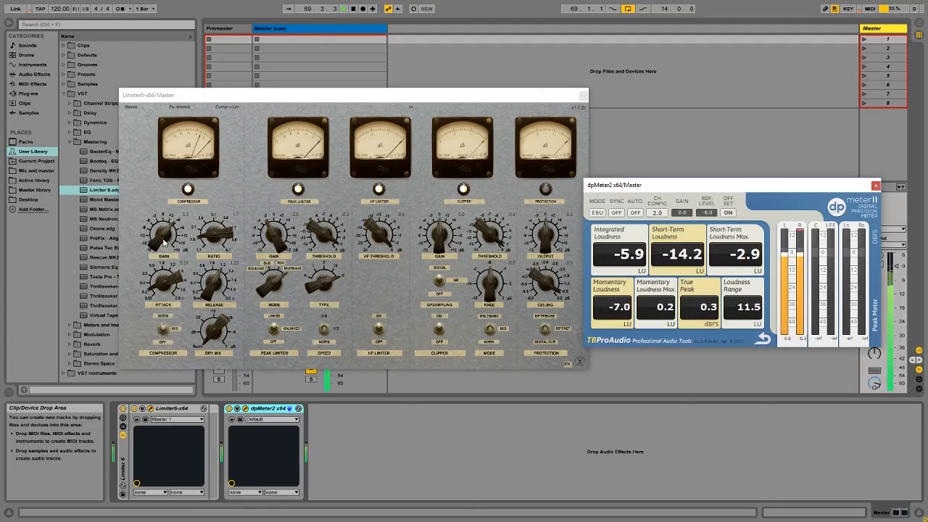
click(165, 238)
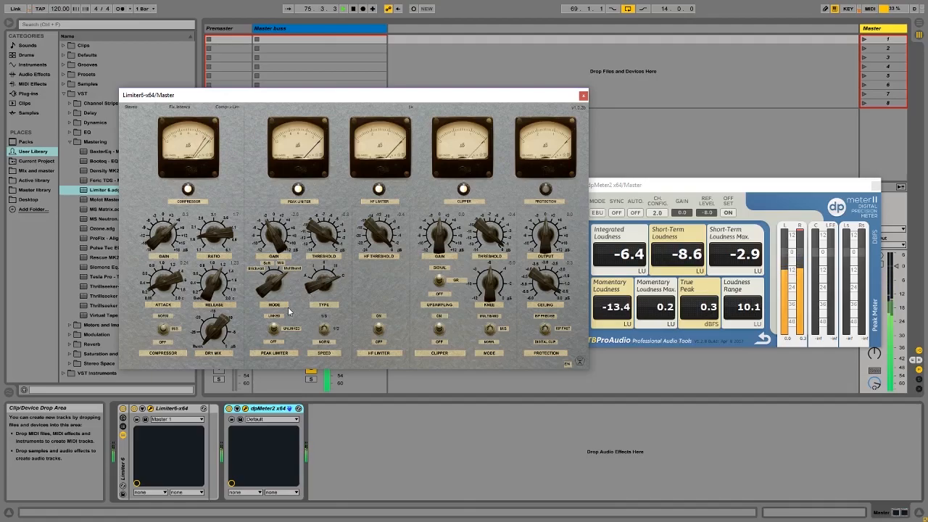
Adjust the dry mix of Limiter6's compressor section while the song plays
drag(213, 332, 218, 306)
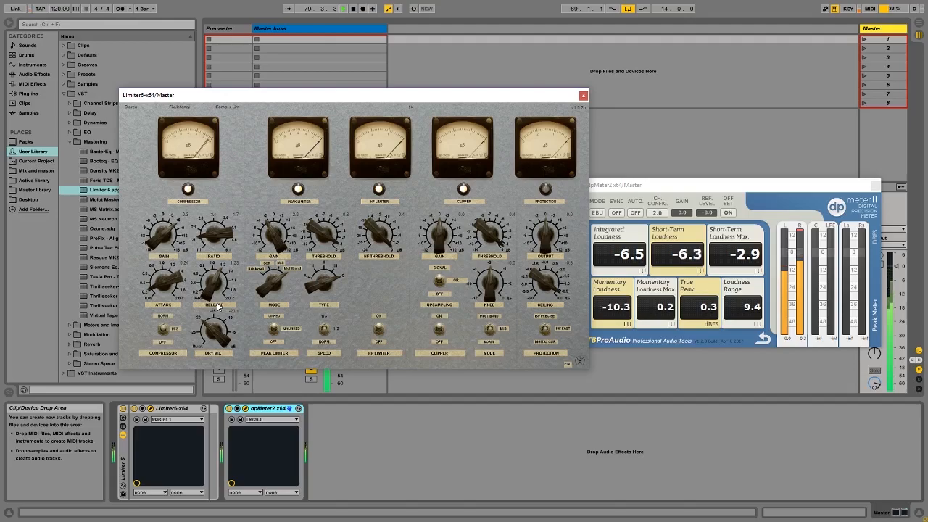
drag(217, 306, 221, 304)
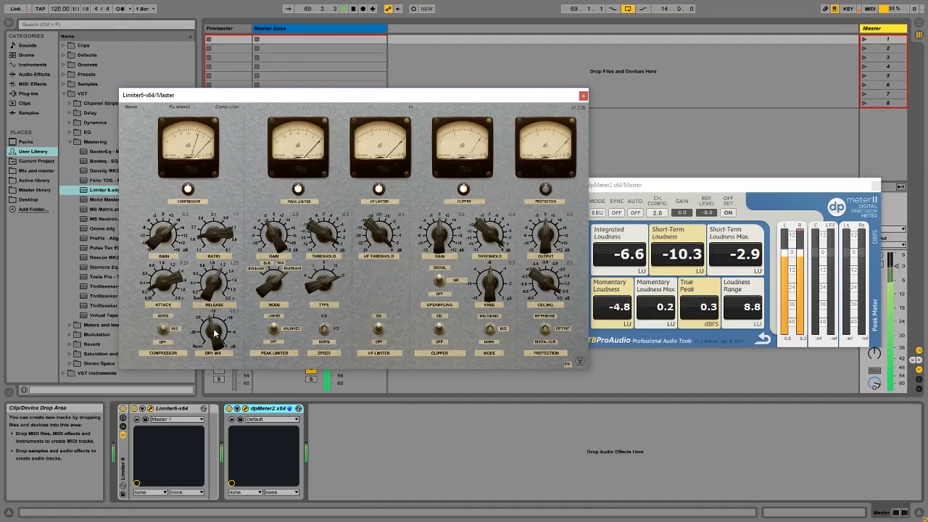
drag(213, 329, 219, 322)
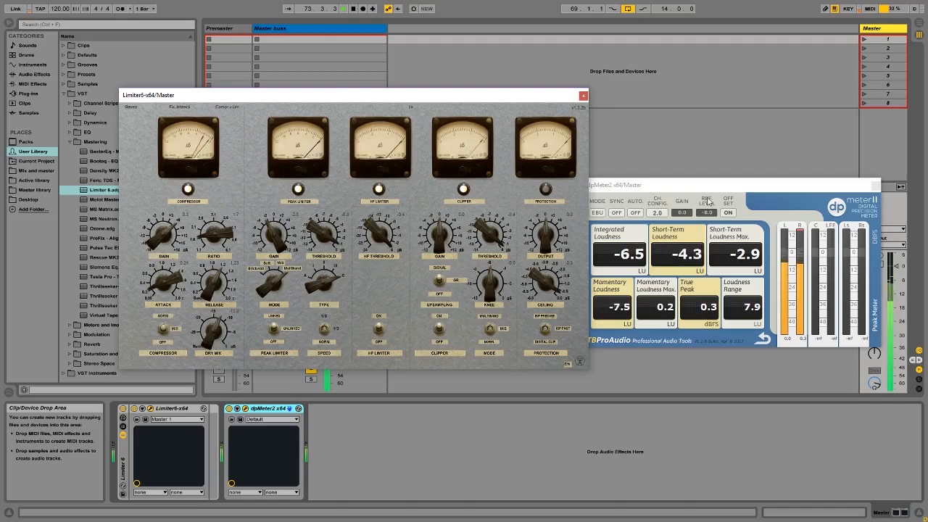
Lower the compressor's dry mix, resetting dpMeter2's readings before and after the change, and stop the song
click(676, 188)
click(787, 280)
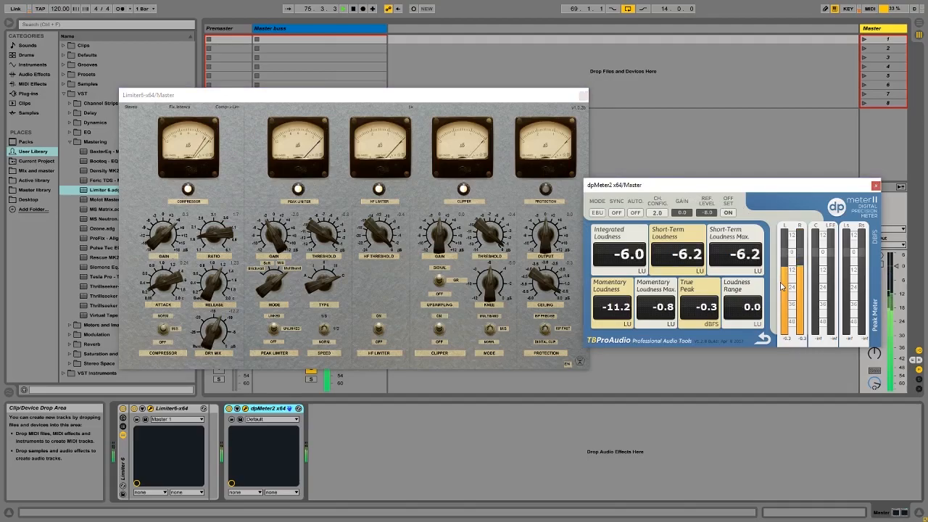
drag(213, 332, 211, 354)
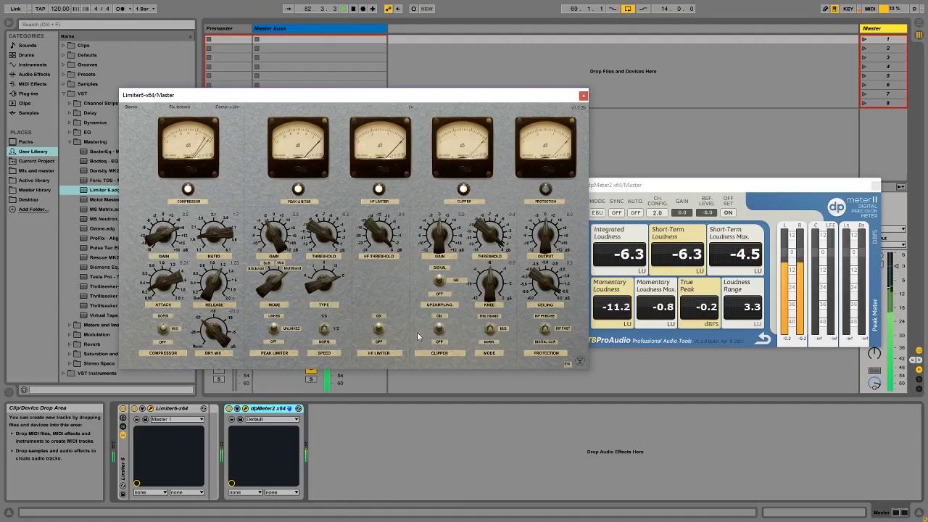
click(789, 294)
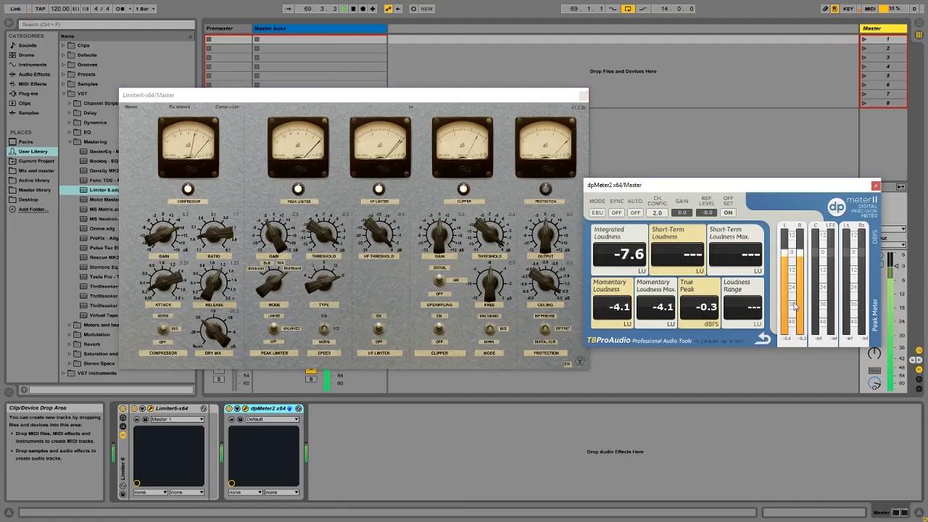
key(space)
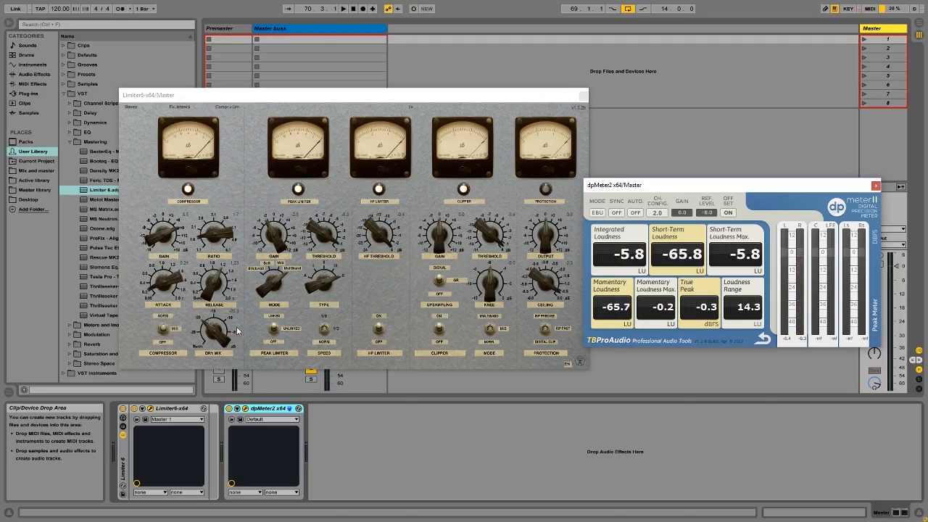
Replay the song briefly, place Limiter6 beside dpMeter2 with the meter in front, and restart playback
drag(262, 100, 307, 111)
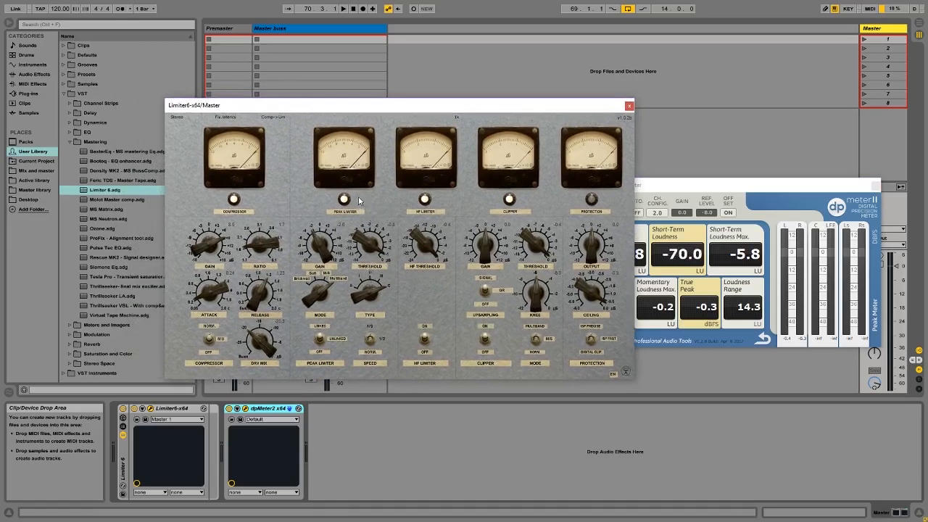
key(space)
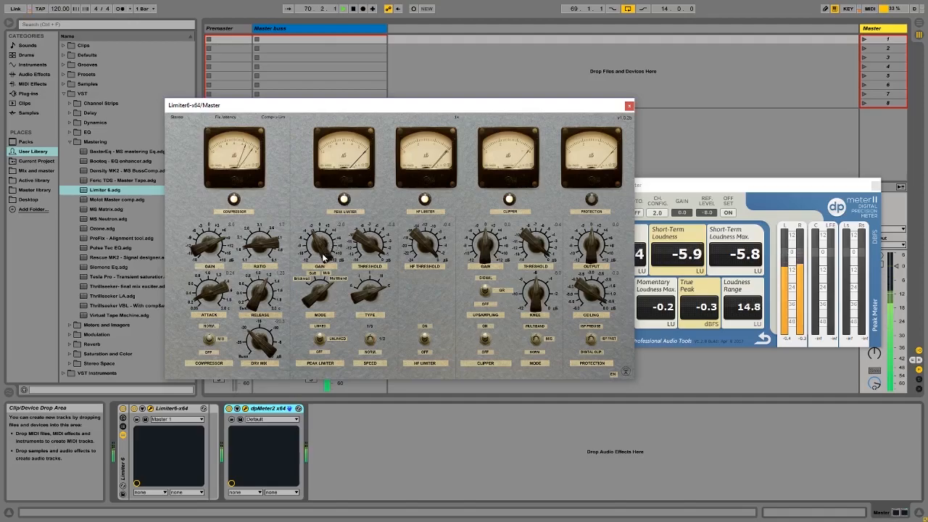
click(648, 186)
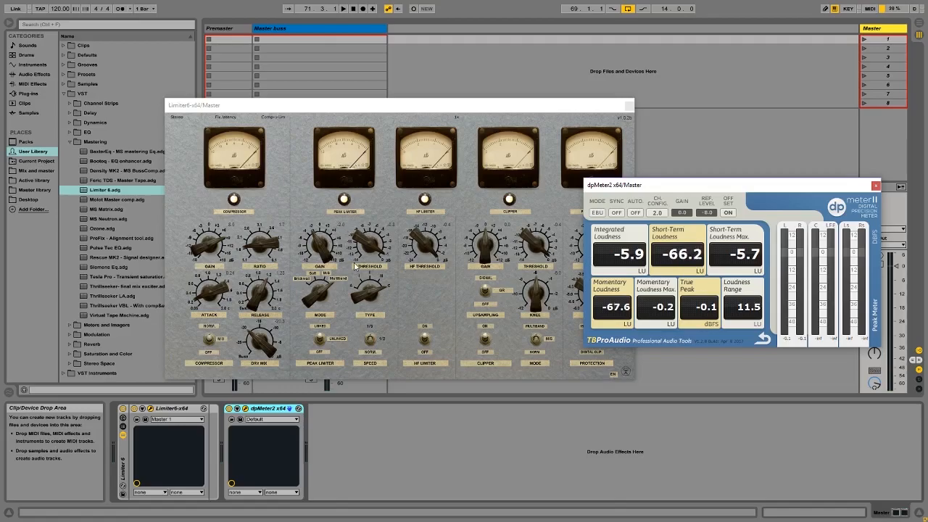
drag(334, 105, 291, 103)
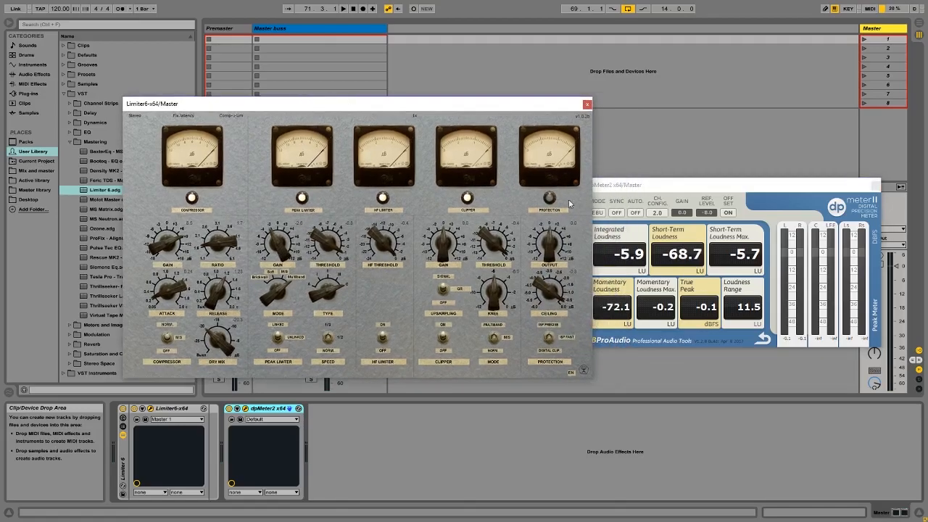
click(704, 195)
key(space)
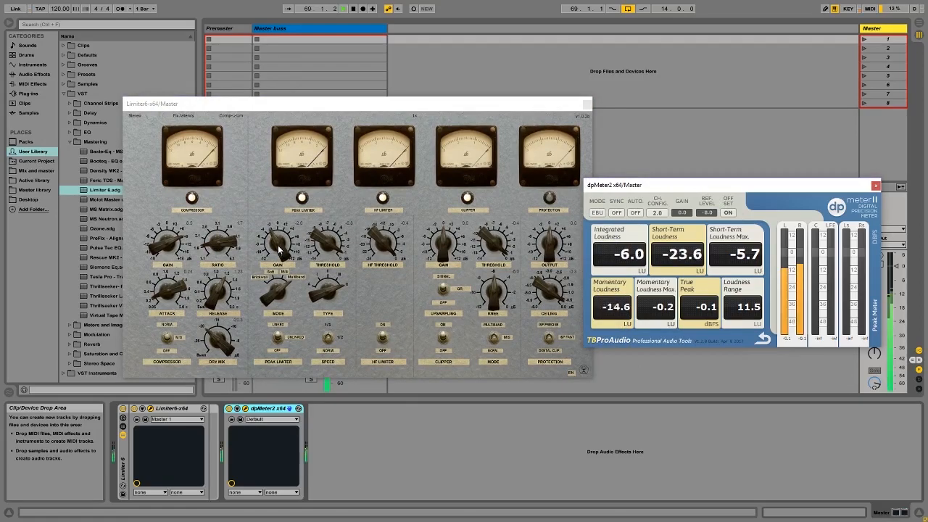
Raise Limiter6's peak limiter gain and lower the clipper gain during playback, resetting dpMeter2's readings
click(277, 242)
drag(277, 243, 281, 232)
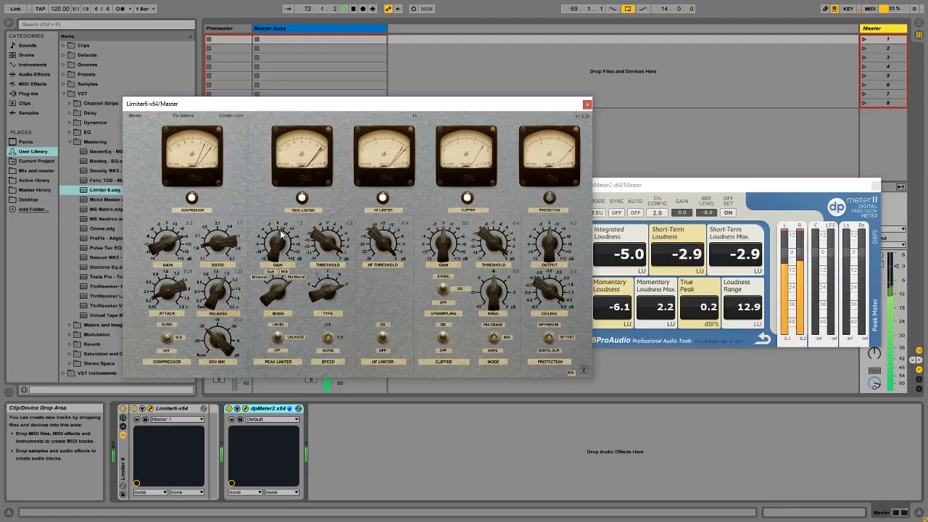
drag(447, 242, 447, 251)
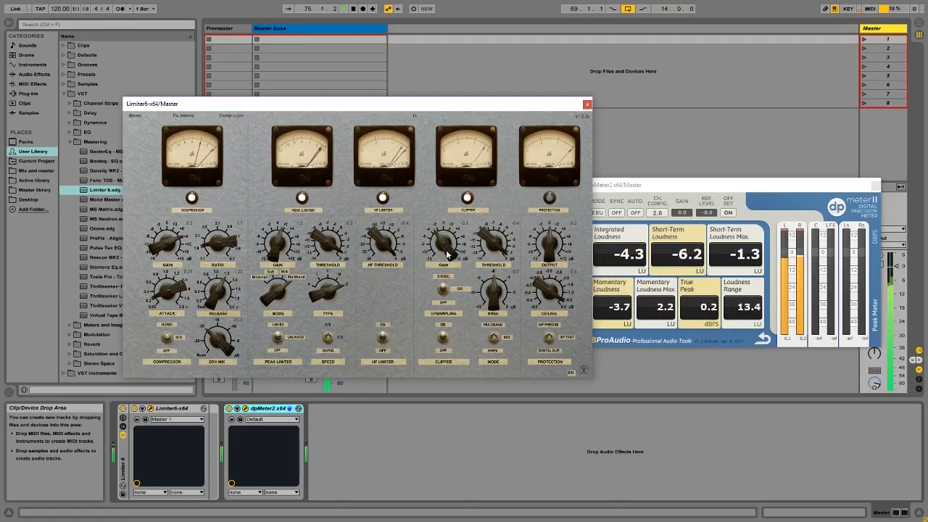
click(797, 289)
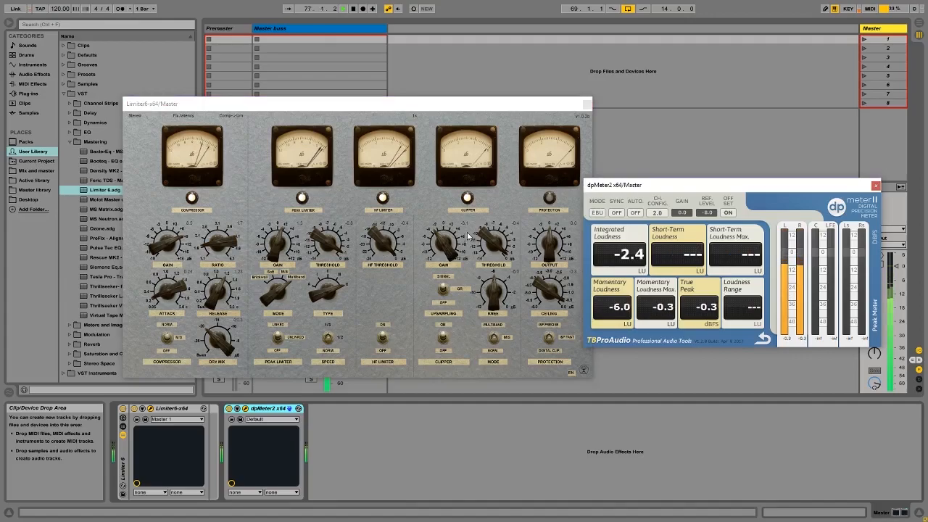
click(442, 245)
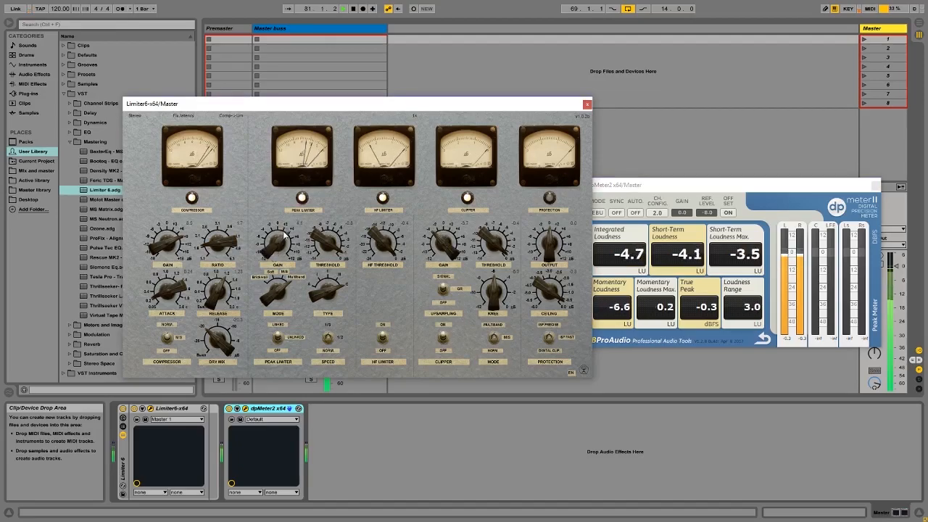
Reset dpMeter2's readings, readjust the clipper gain, and raise the peak limiter gain further
click(669, 187)
click(787, 289)
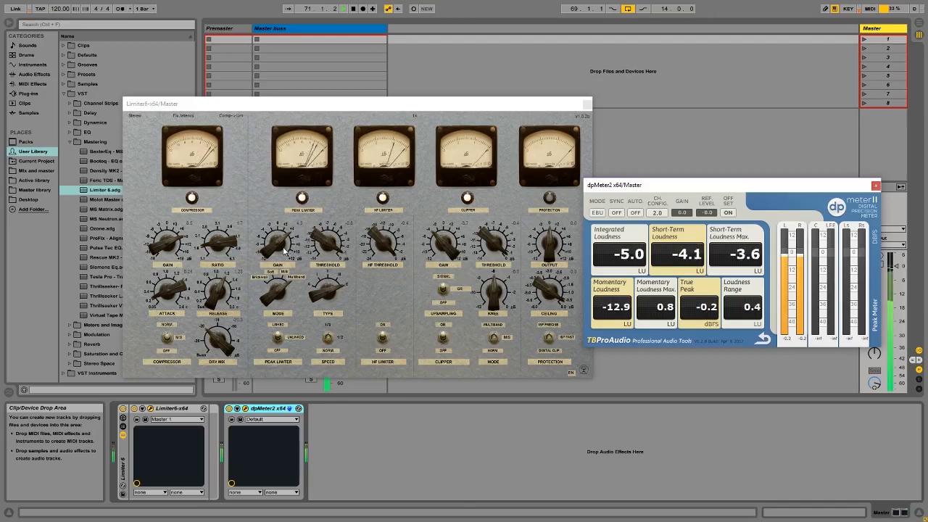
click(446, 247)
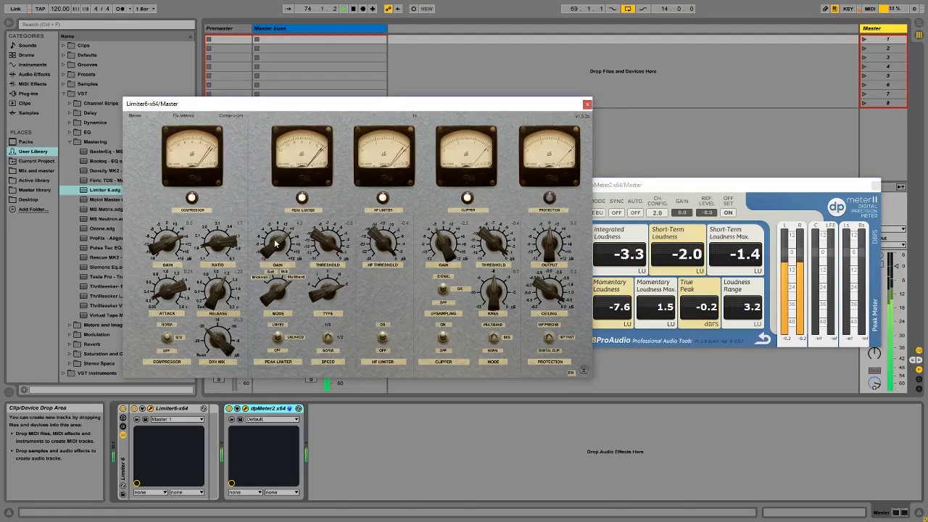
scroll(276, 244, up, 2)
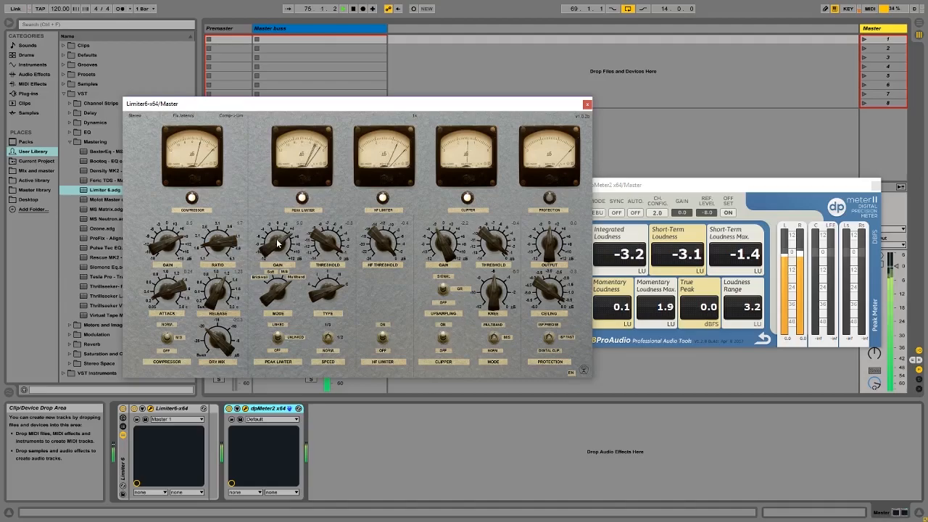
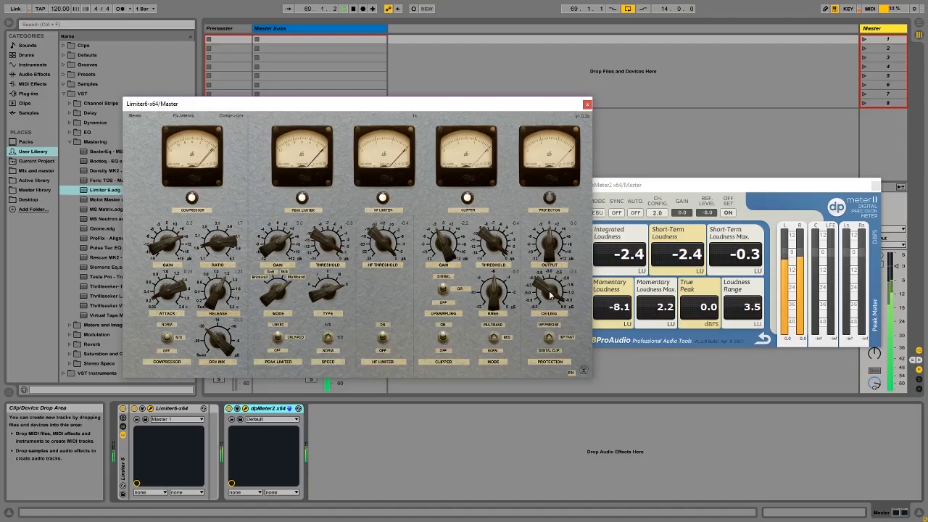
Reset dpMeter2's readings, check the peak limiter threshold, and lower Limiter6's HF threshold during playback
click(780, 281)
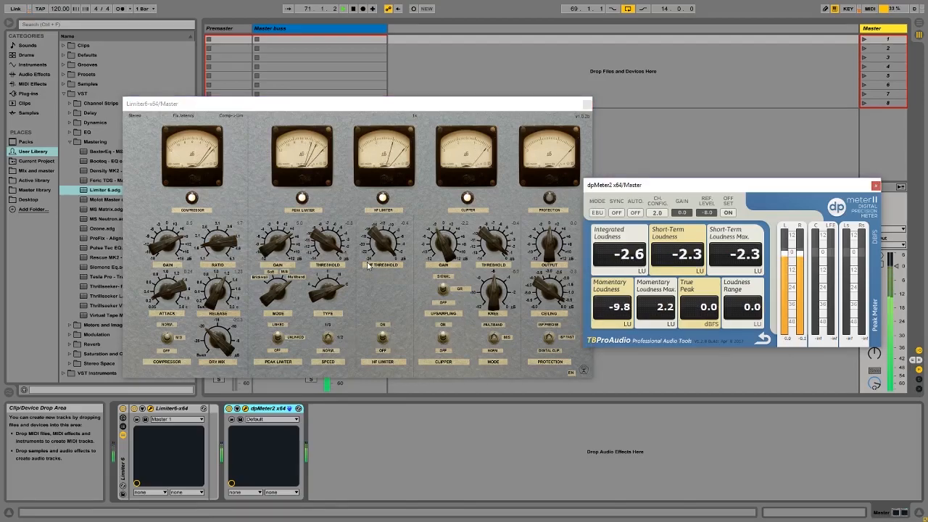
click(325, 244)
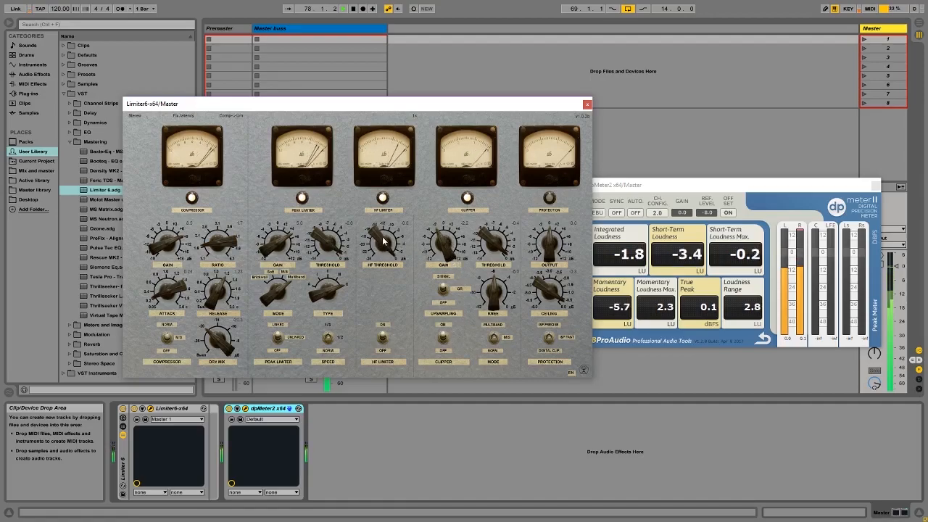
drag(385, 241, 383, 249)
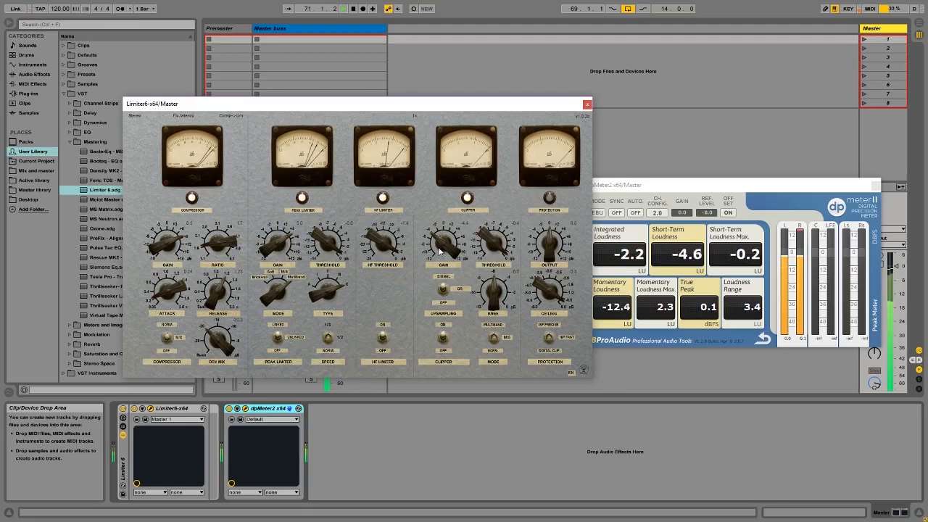
Adjust Limiter6's HF threshold and peak limiter type during playback, reset dpMeter2's readings, and stop the song
drag(382, 243, 384, 242)
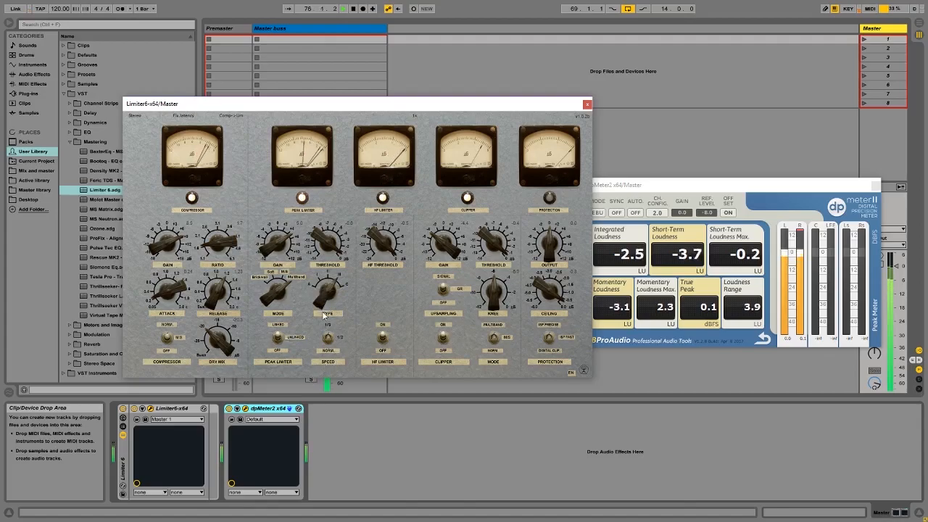
drag(327, 296, 326, 322)
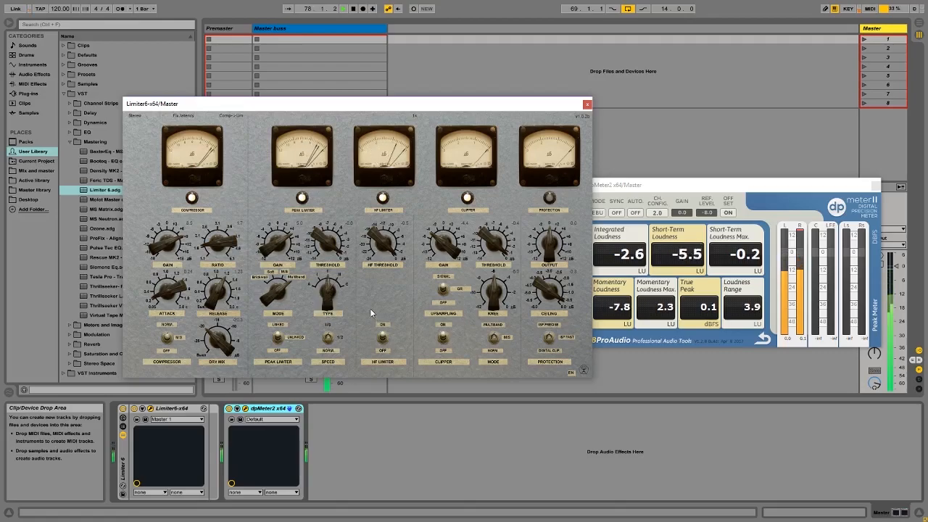
click(801, 281)
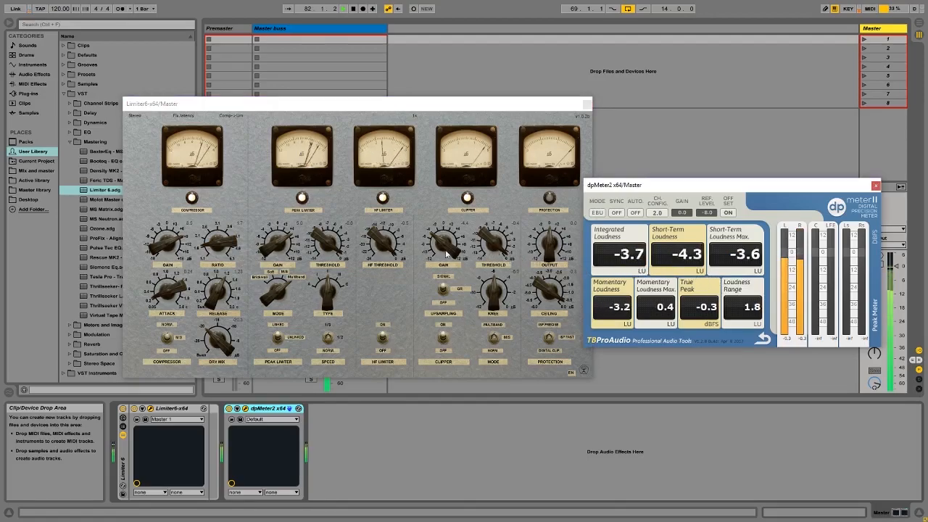
key(space)
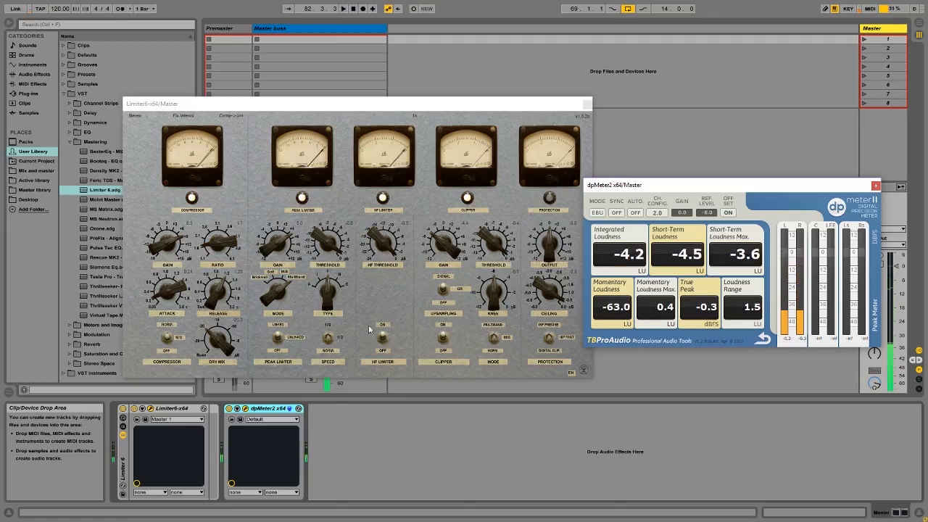
Close the Limiter6 and dpMeter2 windows
drag(354, 107, 559, 134)
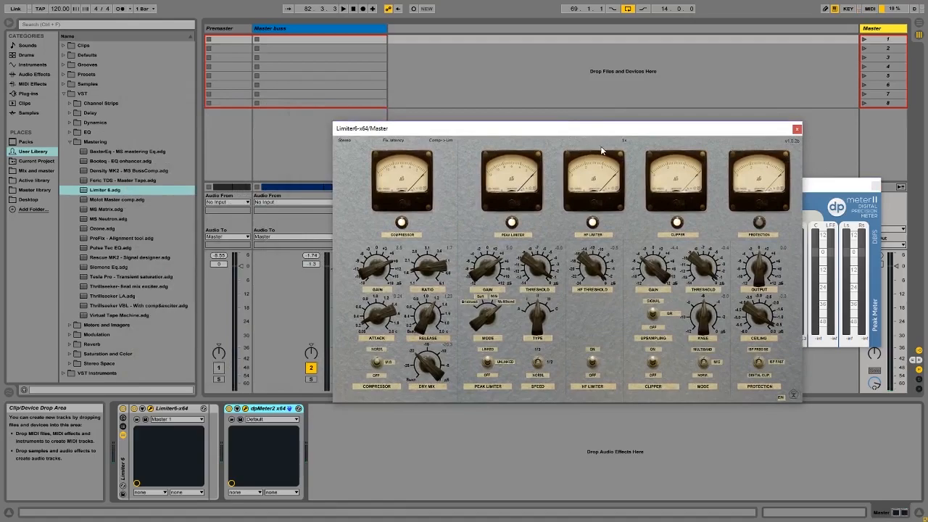
click(797, 130)
click(877, 187)
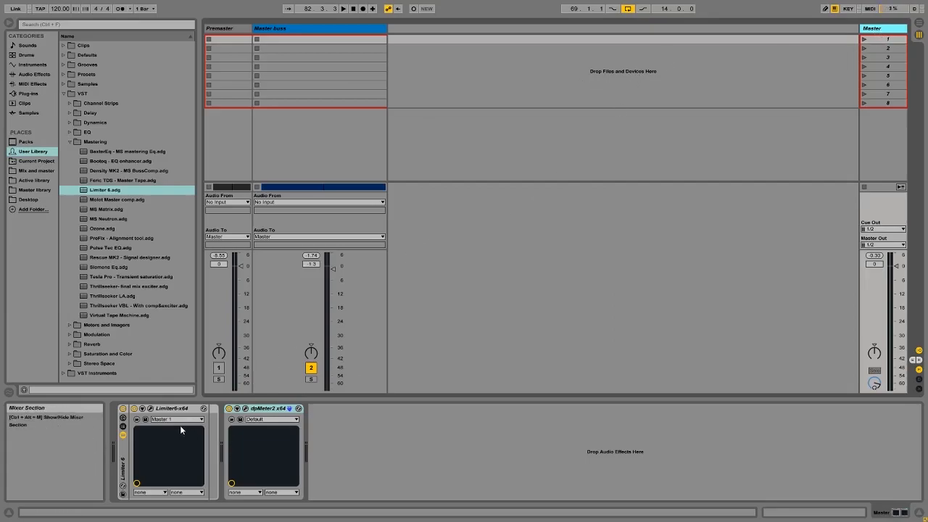
Duplicate the Limiter 6 rack on the Master track and turn off the original rack
click(151, 409)
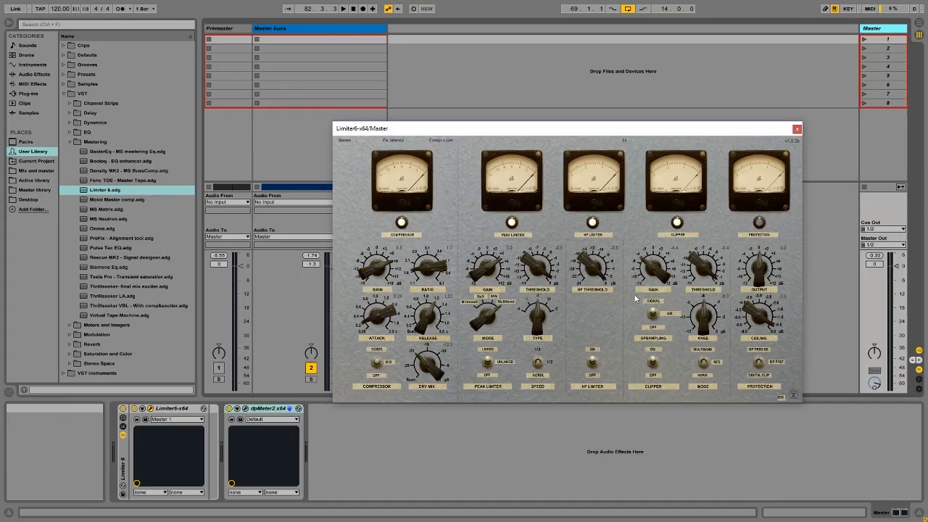
click(167, 421)
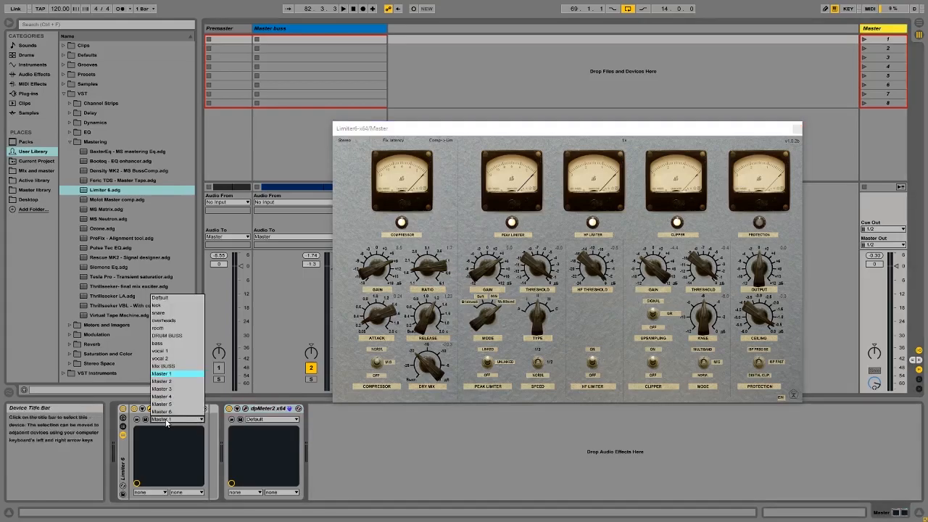
click(167, 424)
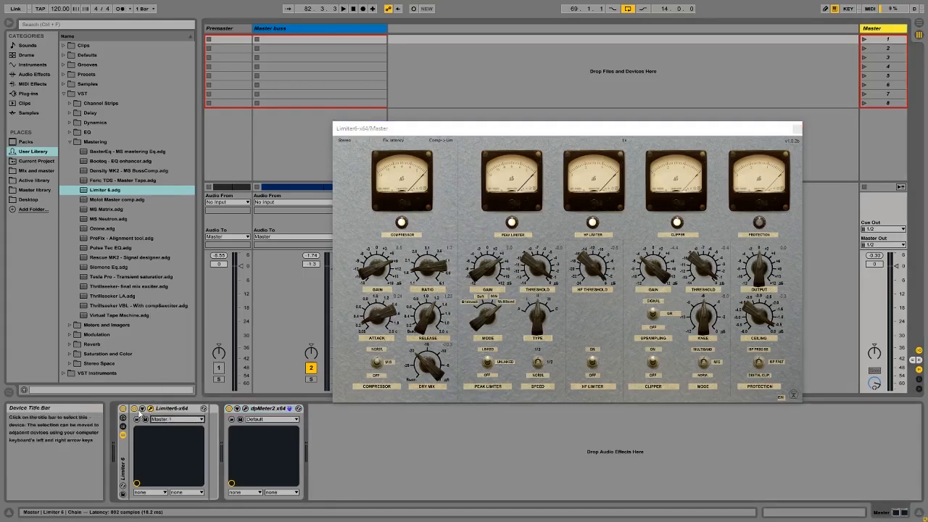
click(124, 449)
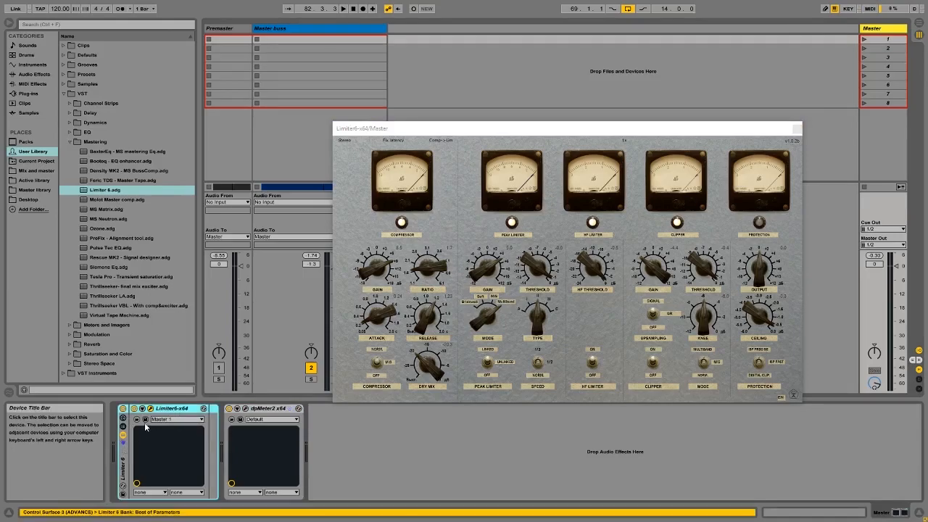
key(ctrl+d)
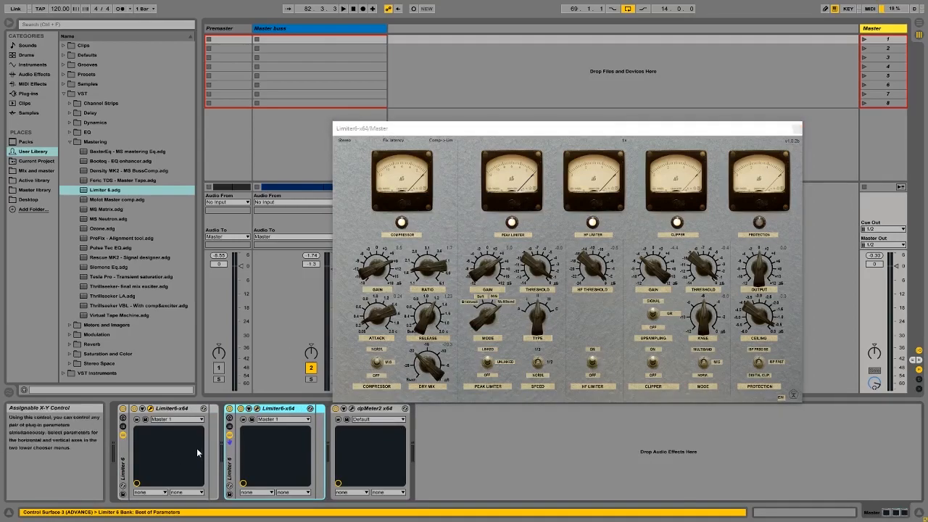
click(124, 410)
Load the Master 2 preset in the duplicated Limiter6 and show its window during playback instead of the original's
click(283, 419)
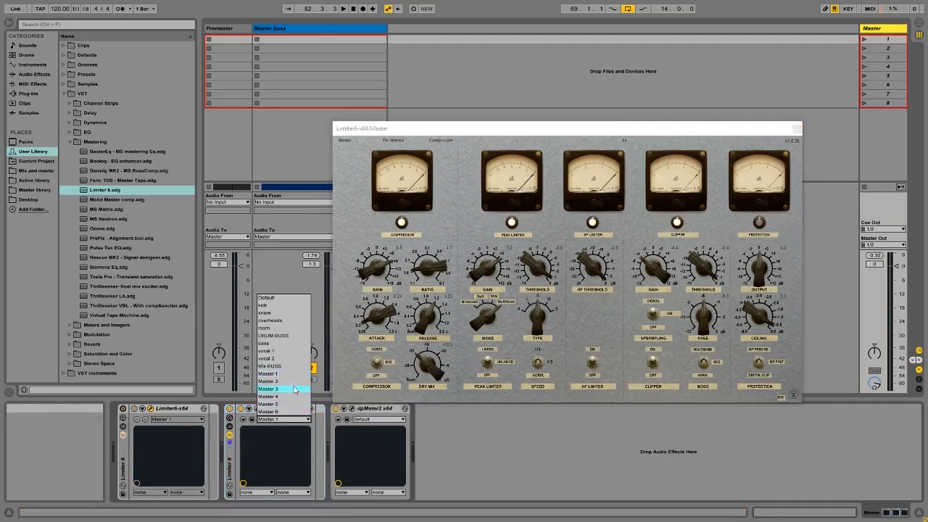
click(288, 381)
key(space)
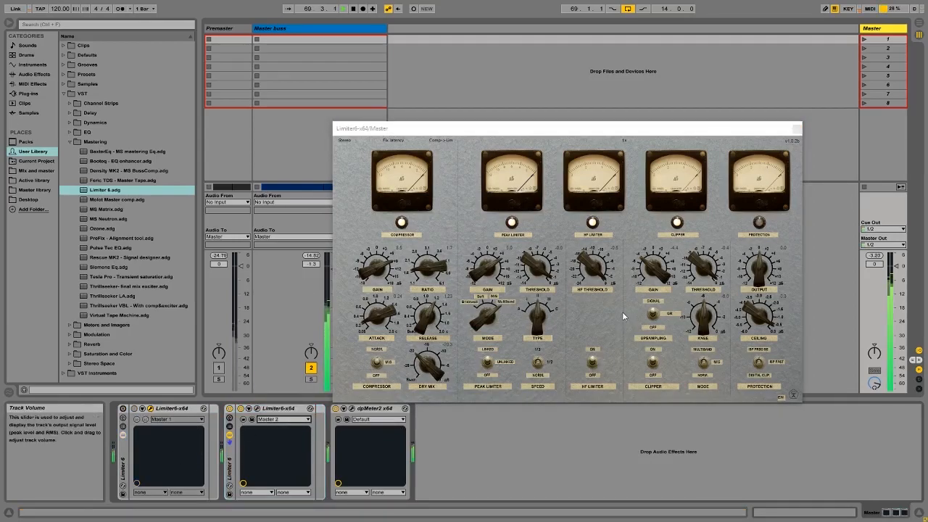
drag(567, 130, 592, 114)
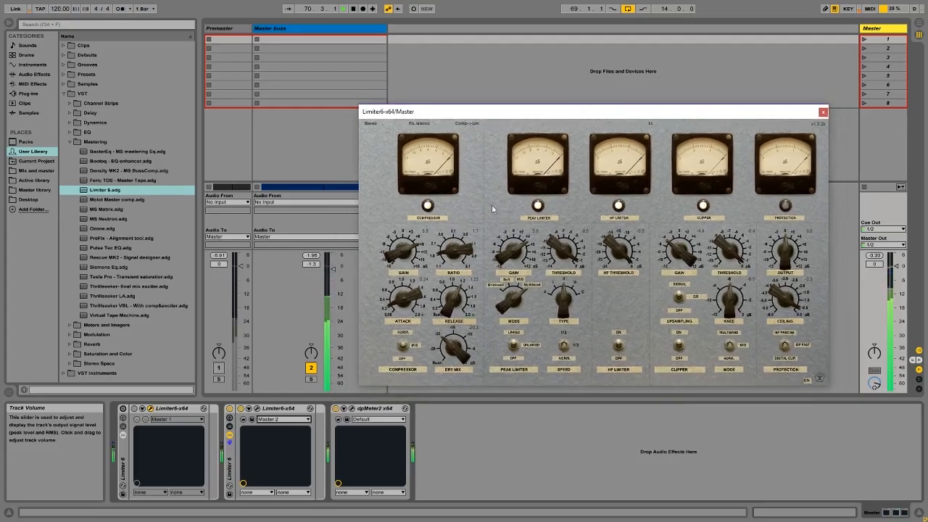
click(823, 113)
click(257, 408)
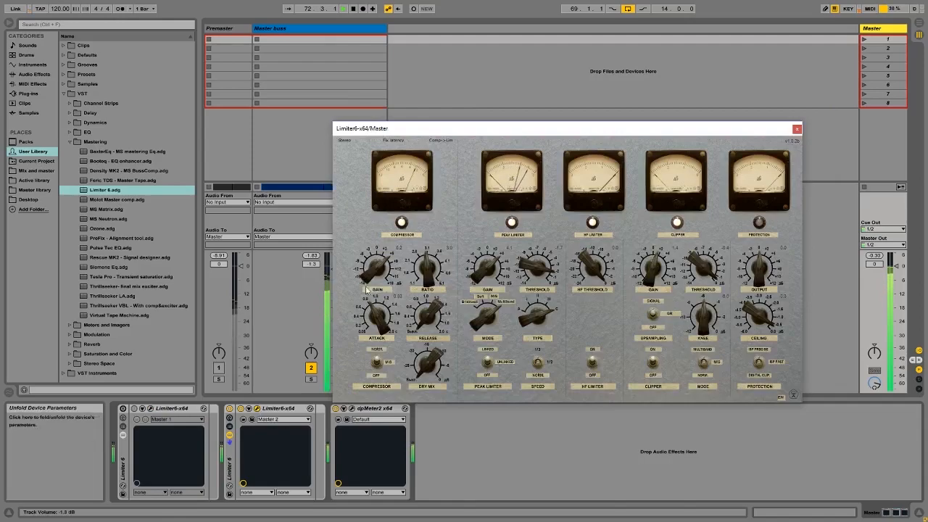
Lower the Master track volume to -24.1 dB and adjust the peak limiter gain in the duplicated Limiter6
drag(897, 267, 897, 290)
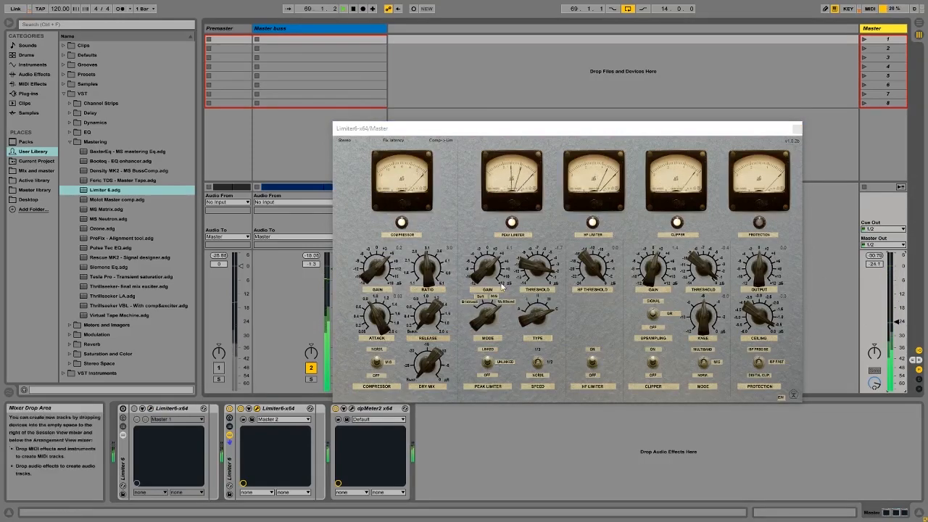
drag(484, 276, 485, 293)
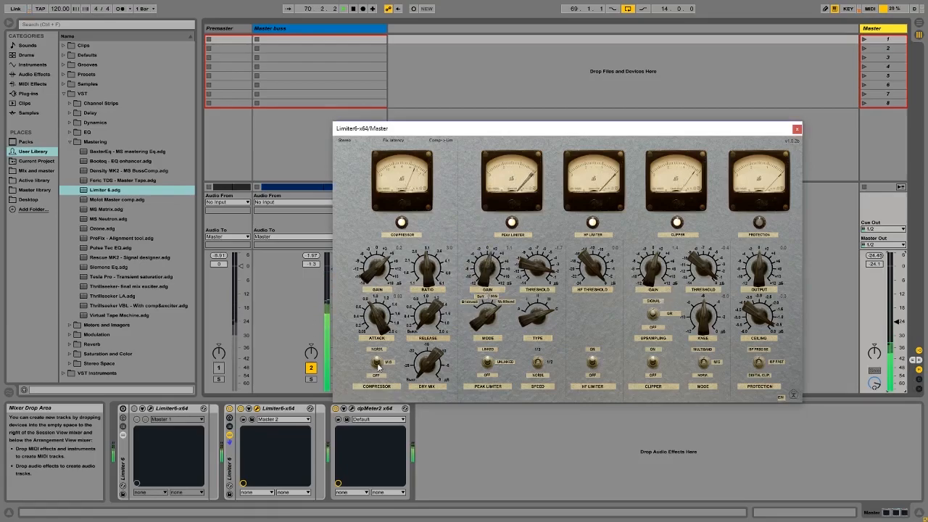
Try the Master 3 preset and the Master 4 preset in the duplicated Limiter6 during playback
click(280, 419)
click(284, 387)
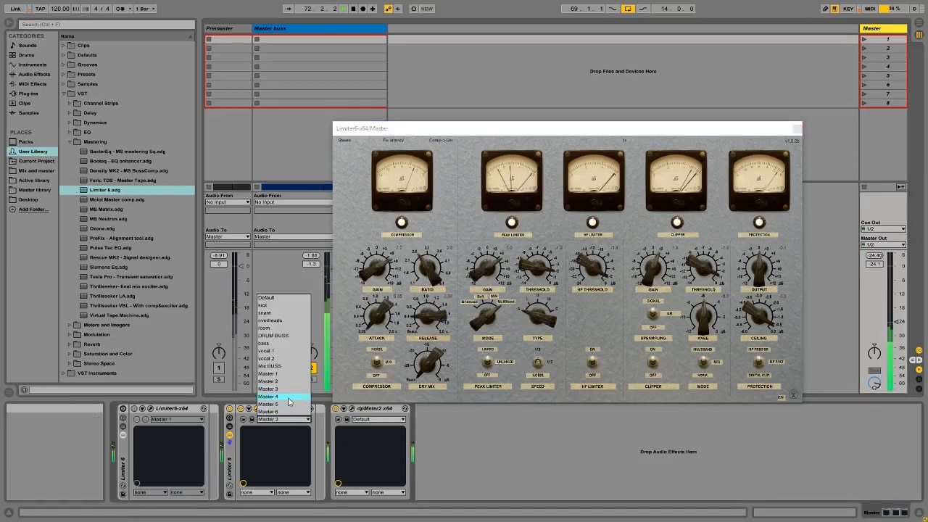
click(290, 397)
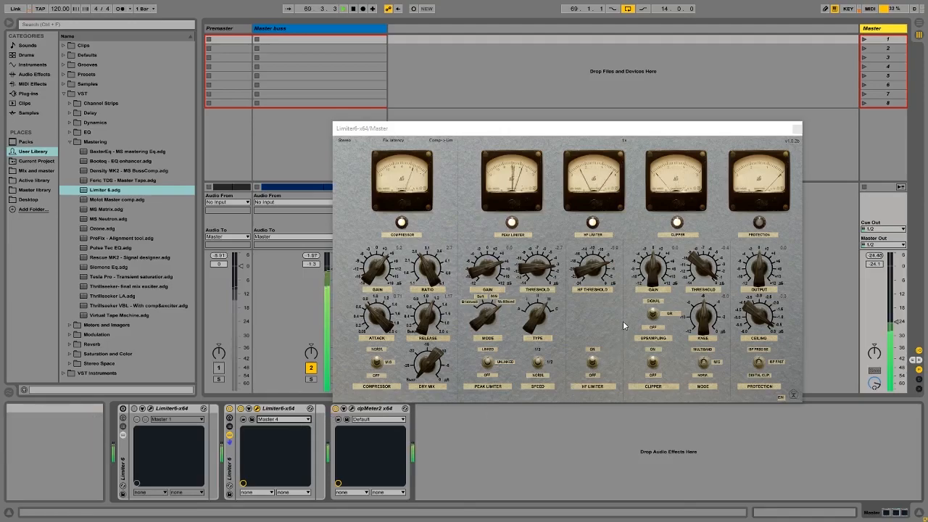
Adjust the HF threshold and lower the clipper gain in the duplicated Limiter6
click(591, 269)
drag(591, 269, 594, 264)
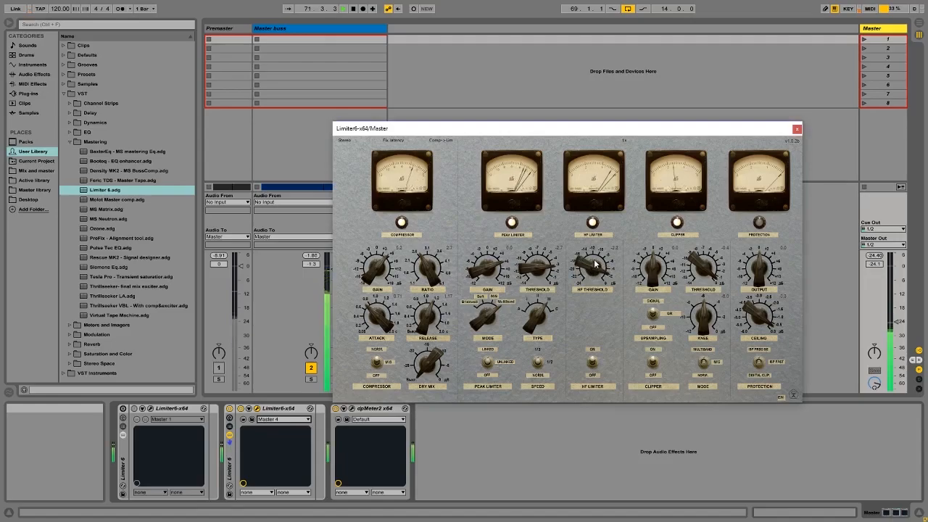
drag(668, 265, 659, 284)
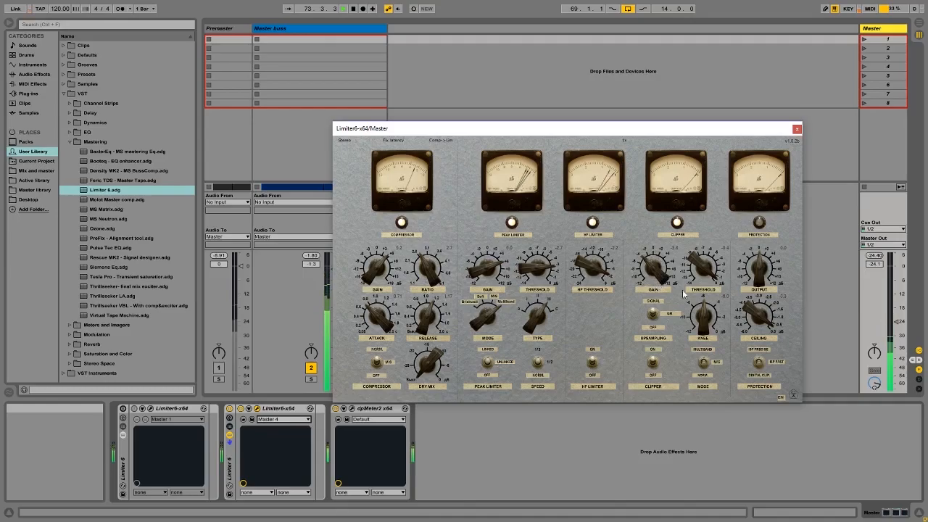
Open dpMeter2, reset its readings, and return the Master track volume to 0 dB, with Limiter6 in front
click(353, 409)
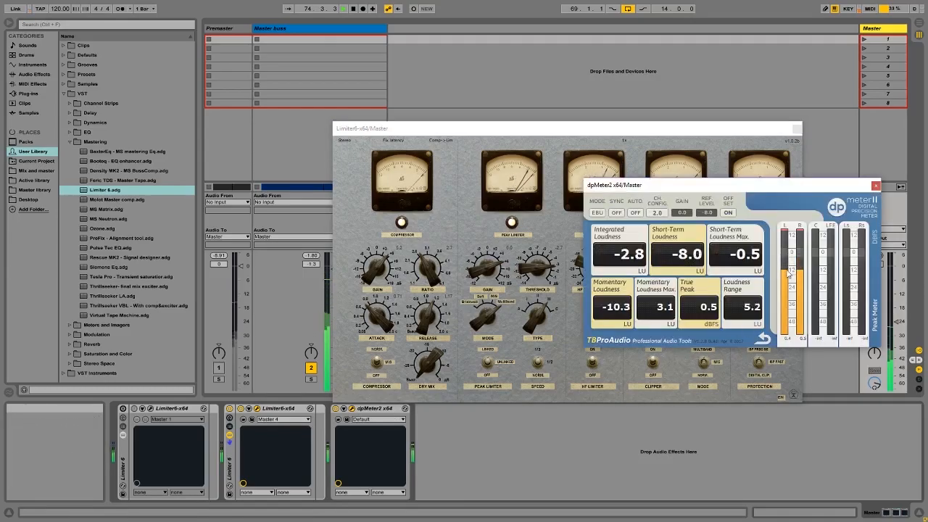
click(790, 283)
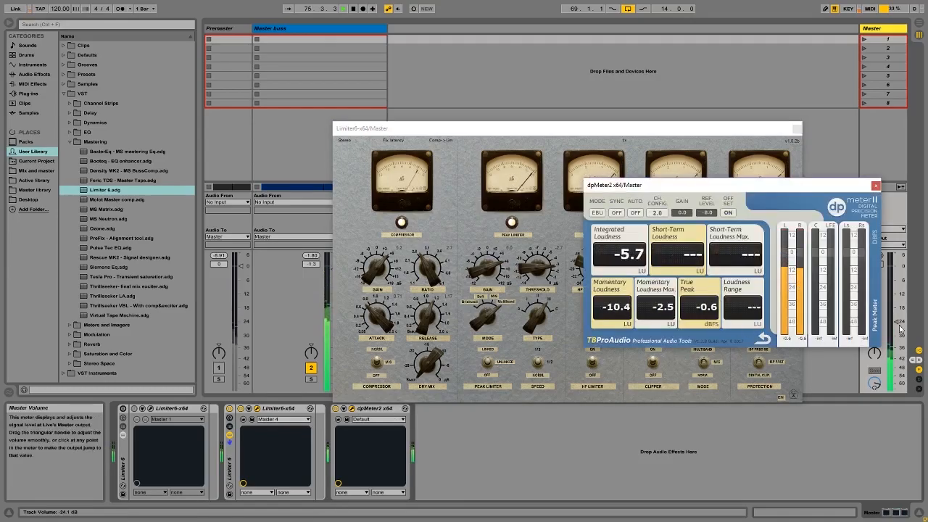
drag(899, 326, 899, 274)
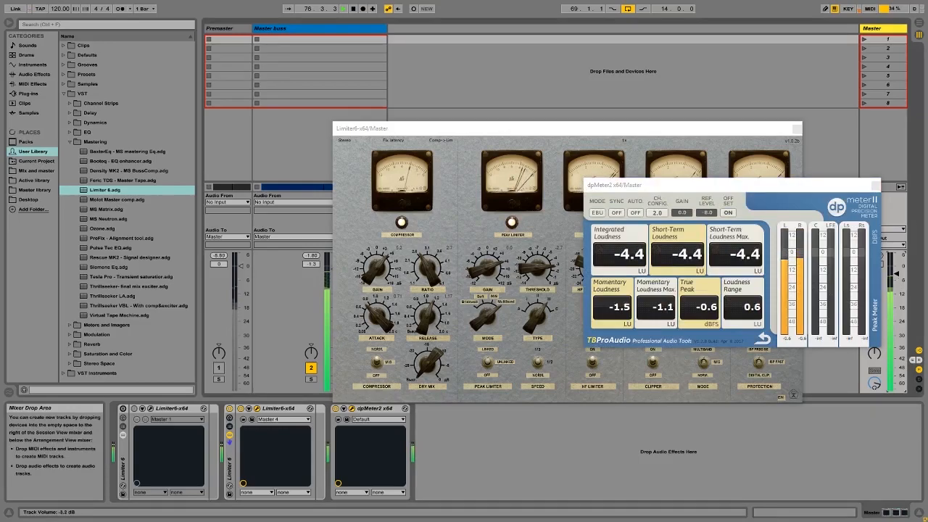
double_click(899, 275)
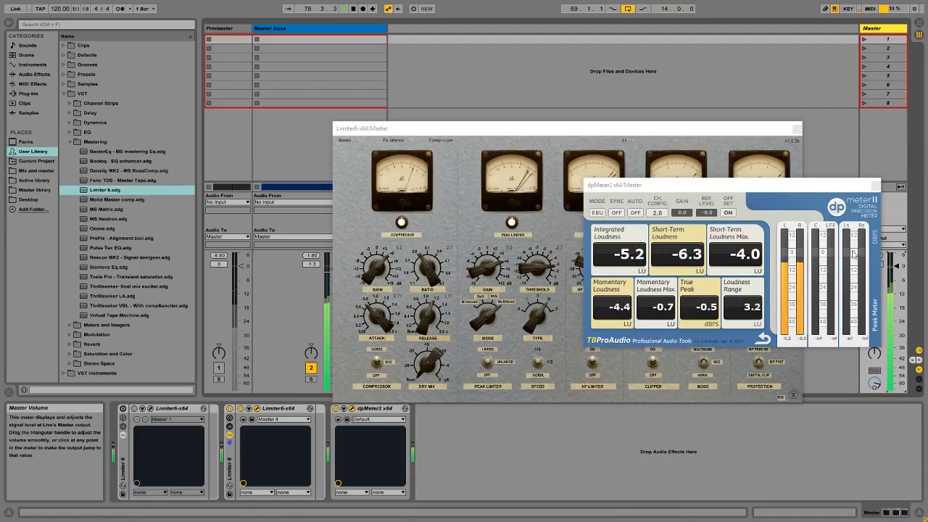
drag(543, 129, 492, 102)
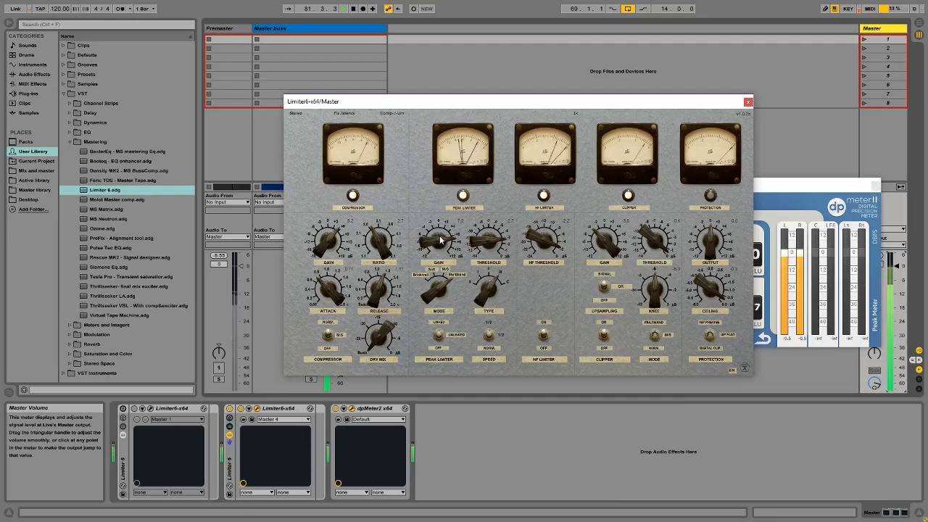
Load the Master 5 preset in the duplicated Limiter6, adjust its peak limiter gain during playback, and reset dpMeter2's readings
click(283, 419)
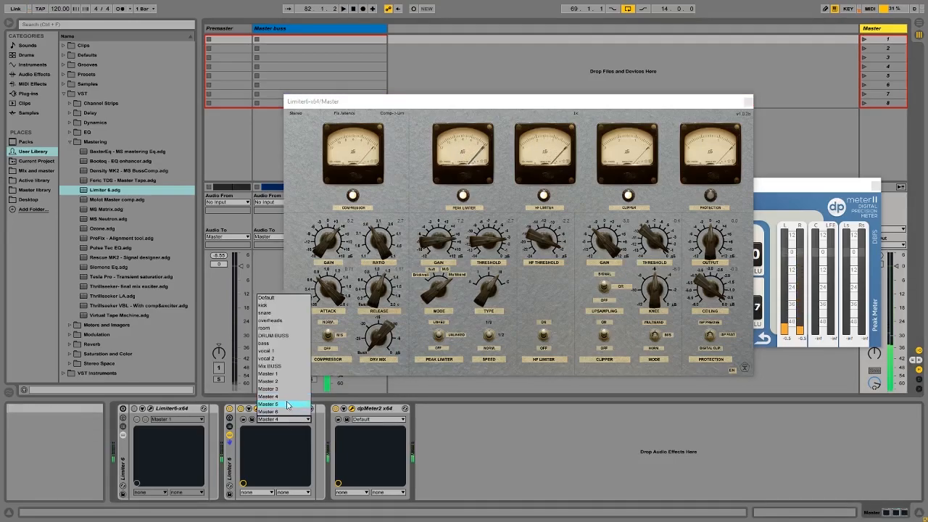
click(279, 400)
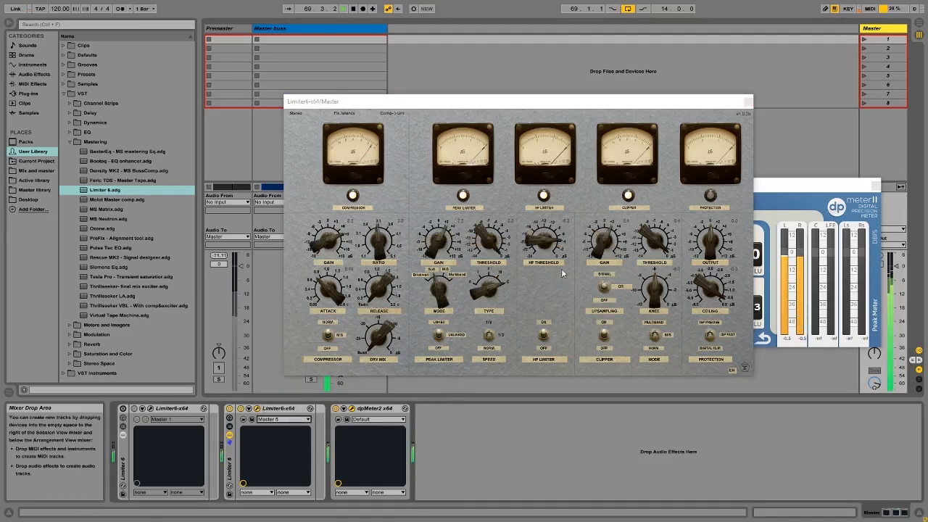
drag(439, 243, 437, 250)
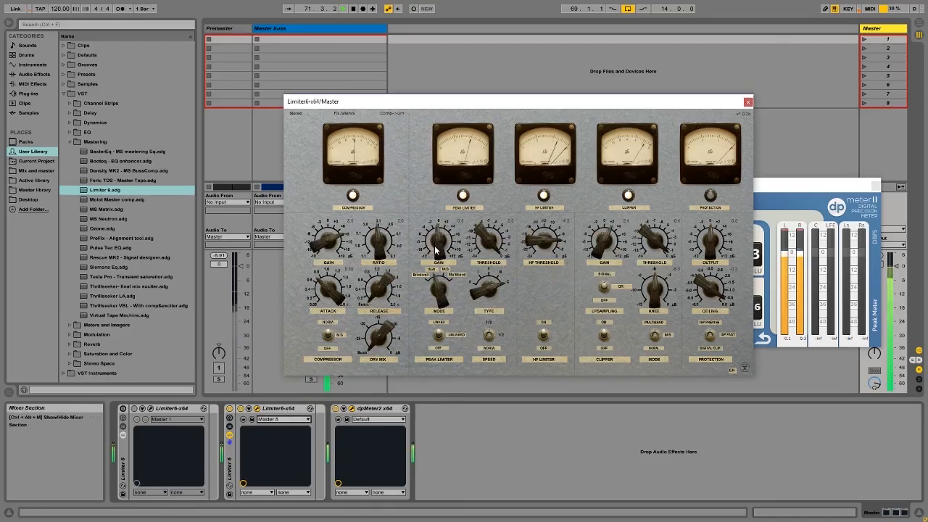
click(785, 256)
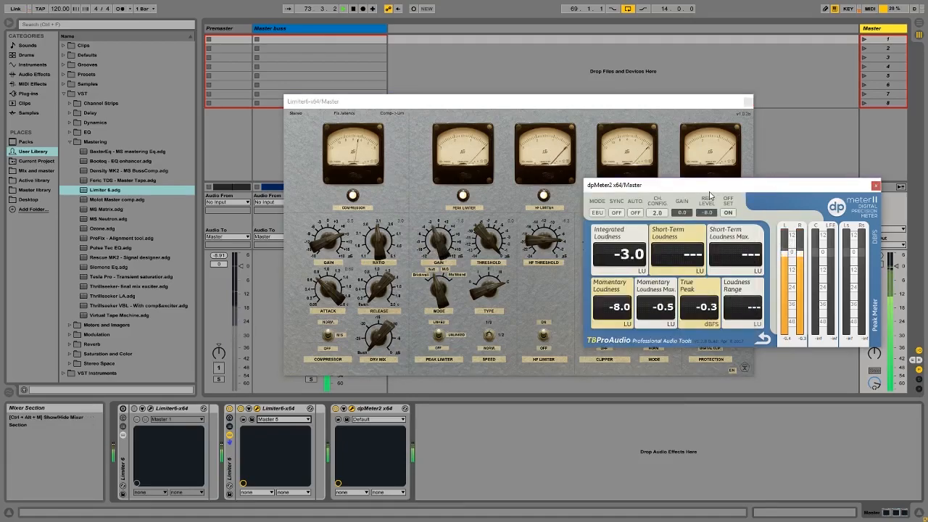
Adjust Limiter6's compressor gain and compare the compressor off and on, resetting dpMeter2's readings during playback
click(326, 244)
key(c)
drag(320, 249, 320, 251)
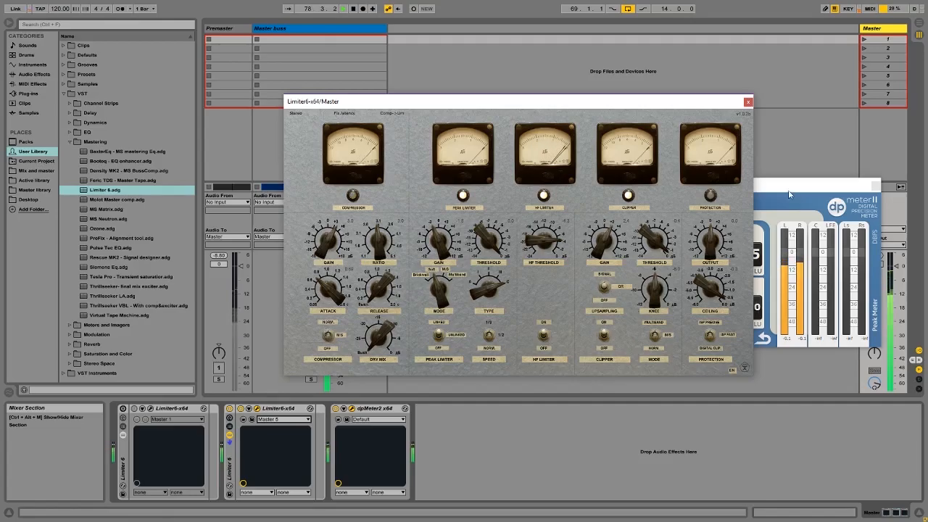
click(783, 276)
click(784, 275)
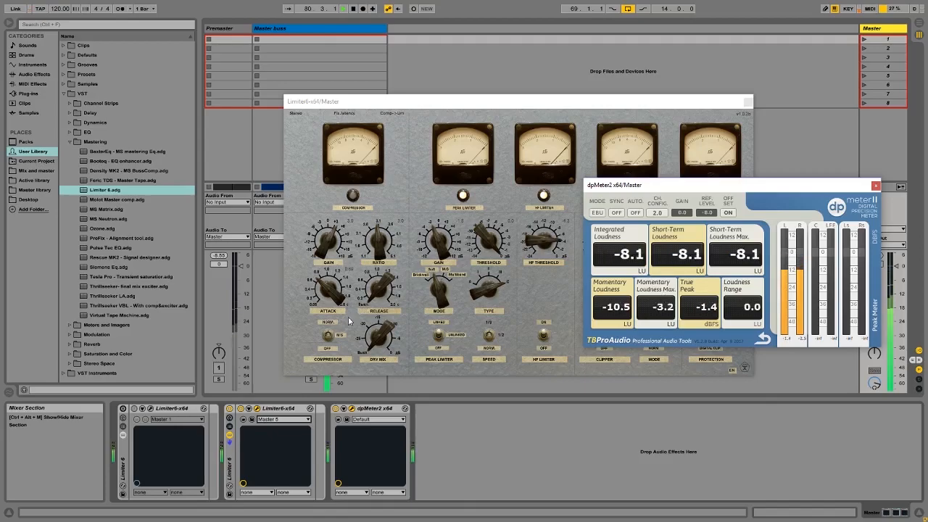
click(555, 235)
click(790, 190)
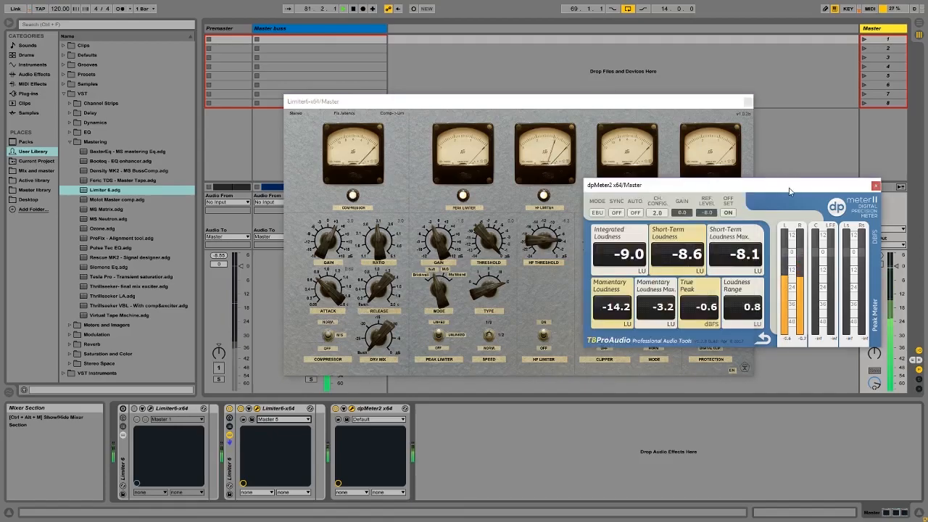
Place Limiter6 beside dpMeter2 and raise its peak limiter gain during playback
drag(689, 102, 556, 81)
click(706, 198)
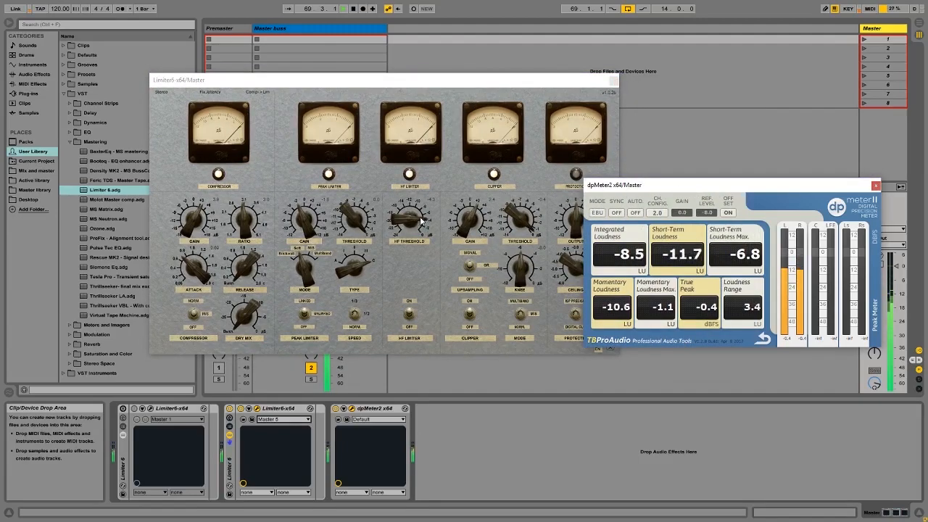
click(303, 218)
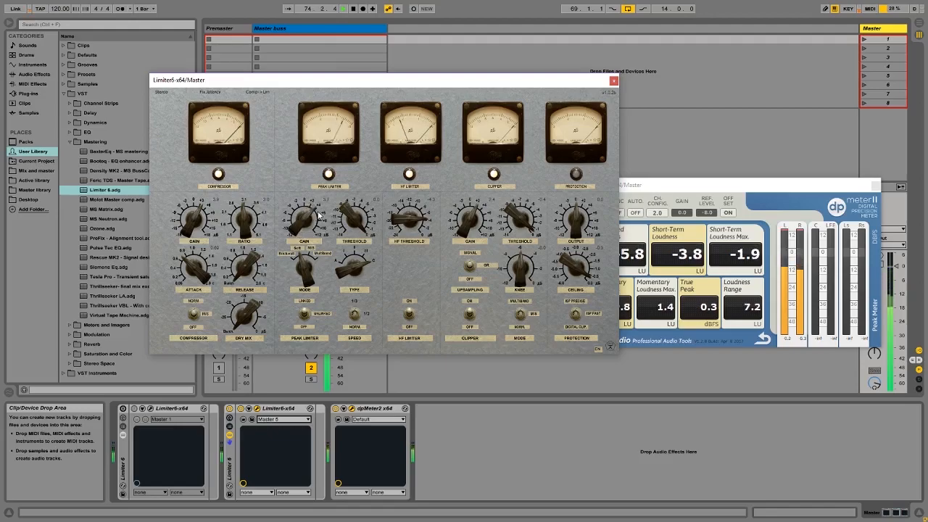
Adjust Limiter6's peak limiter gain, reset dpMeter2's readings, and return the clipper gain to 0 dB during playback
drag(319, 215, 319, 220)
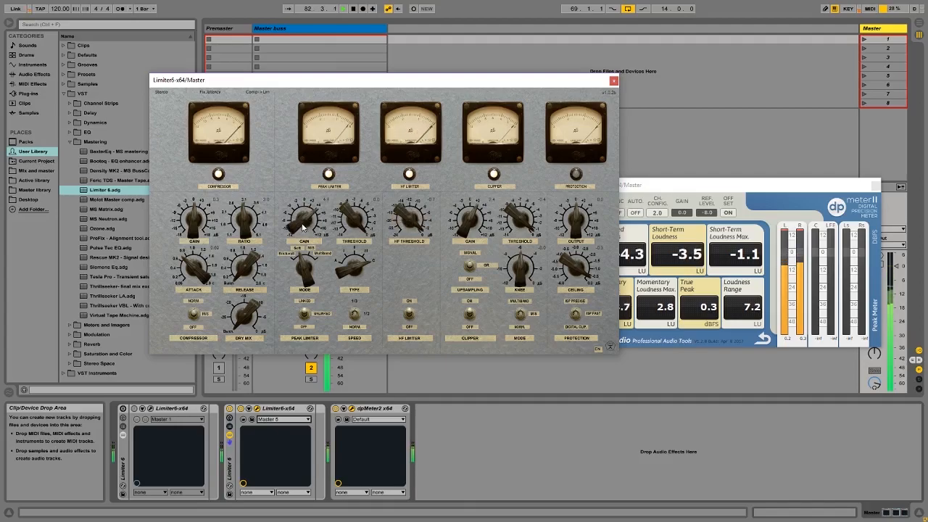
click(787, 280)
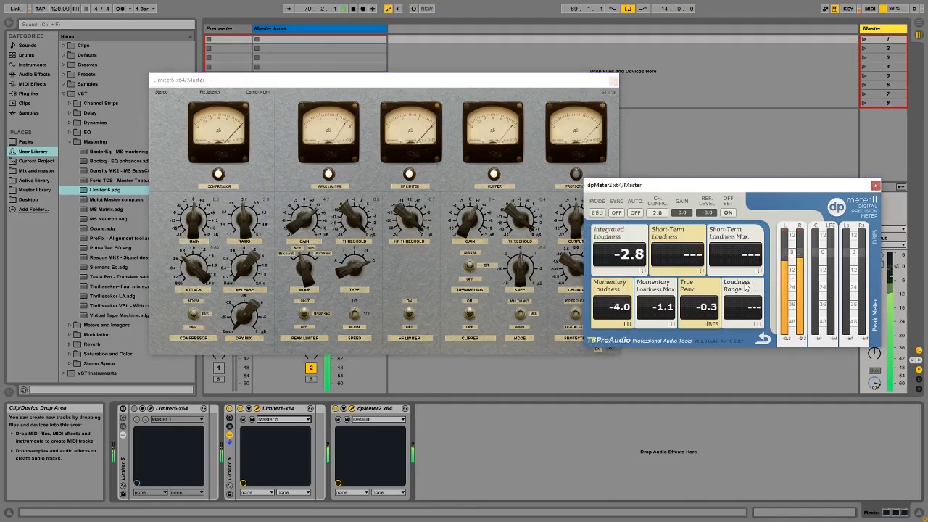
click(473, 219)
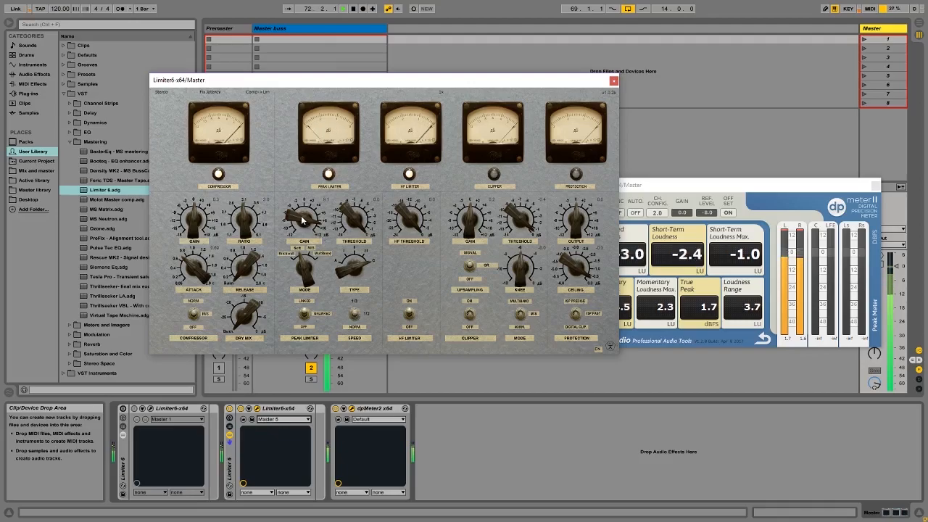
Change Limiter6's peak limiter mode while fine-tuning its gain, and reset dpMeter2's readings during playback
drag(303, 219, 306, 226)
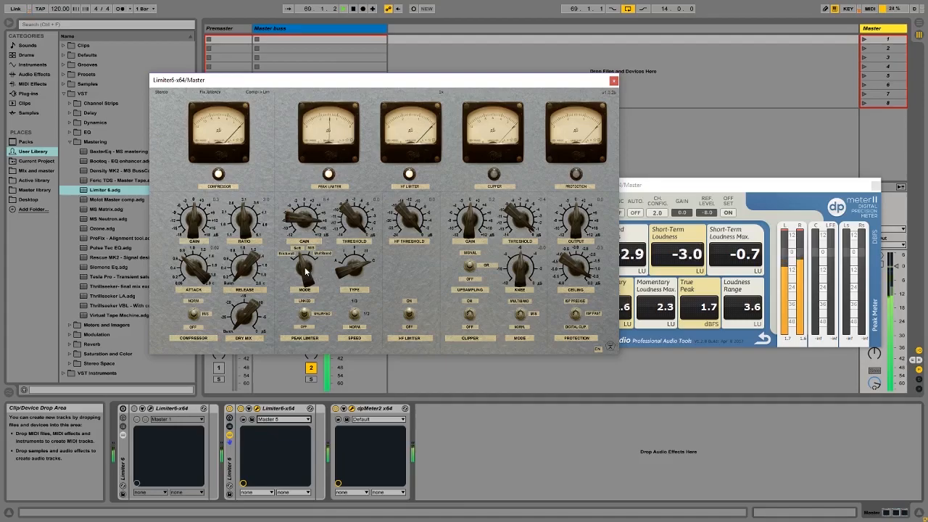
drag(305, 267, 302, 301)
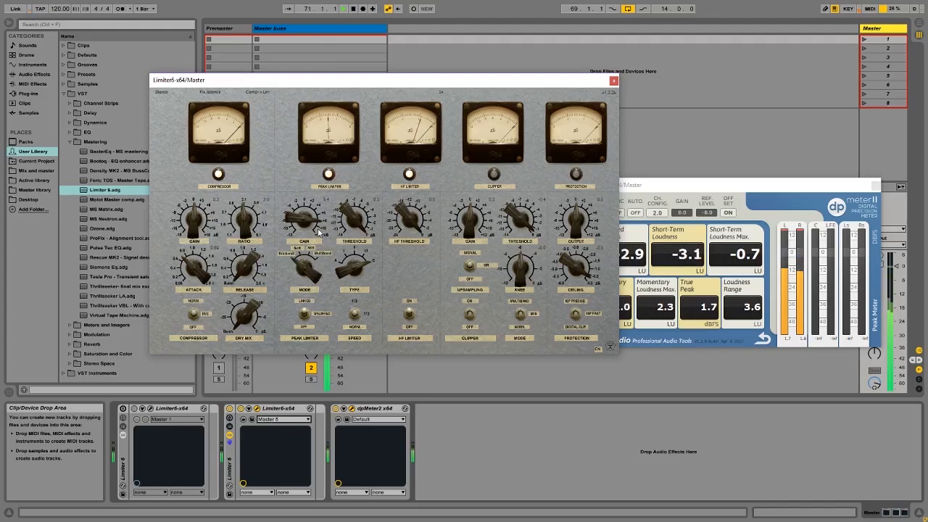
click(720, 210)
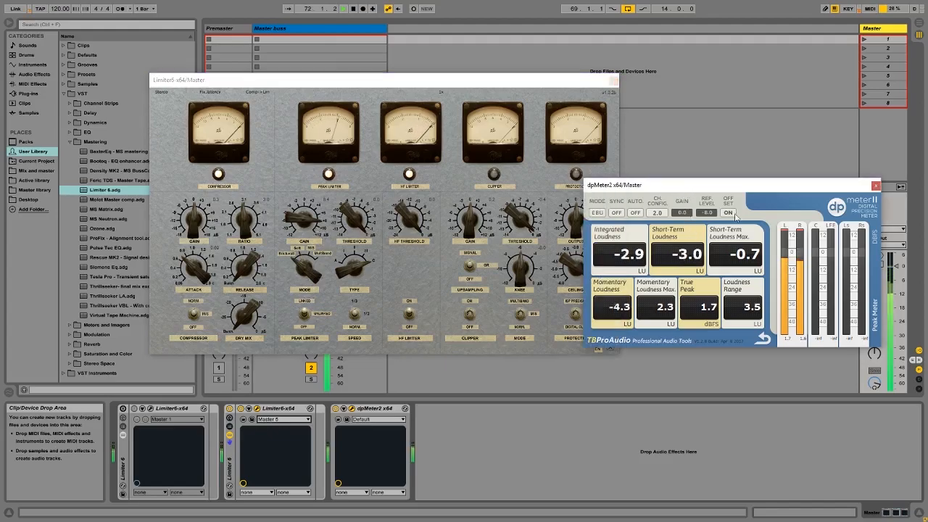
click(783, 281)
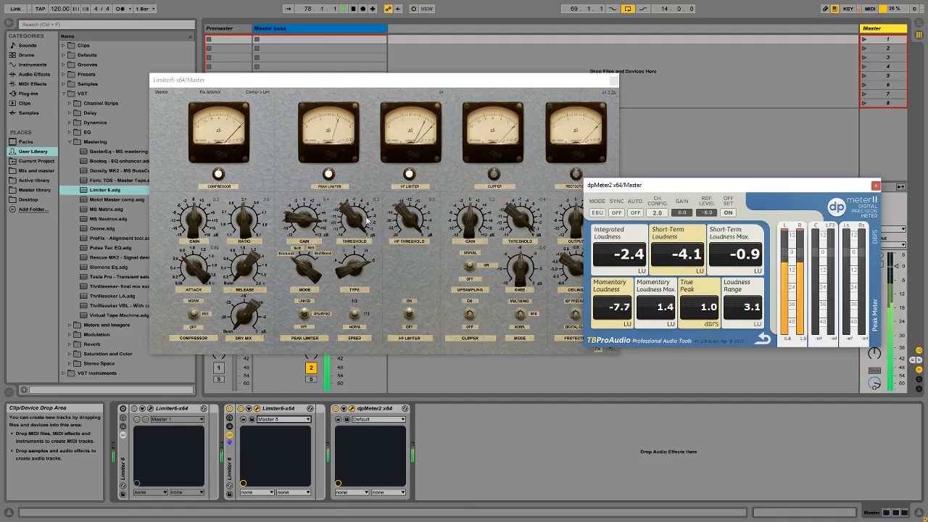
Lower Limiter6's peak limiter gain, recheck the loudness with reset dpMeter2 readings, and close both plugin windows
click(301, 224)
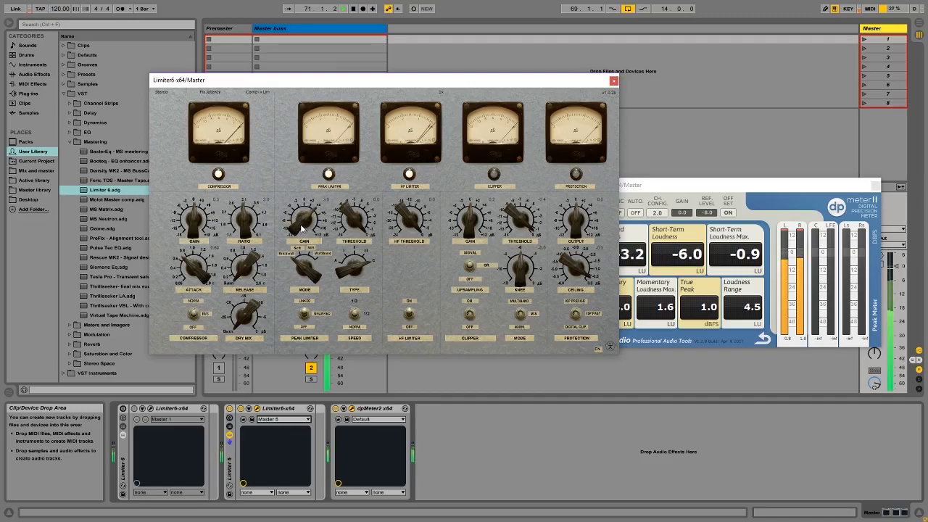
click(768, 217)
click(792, 274)
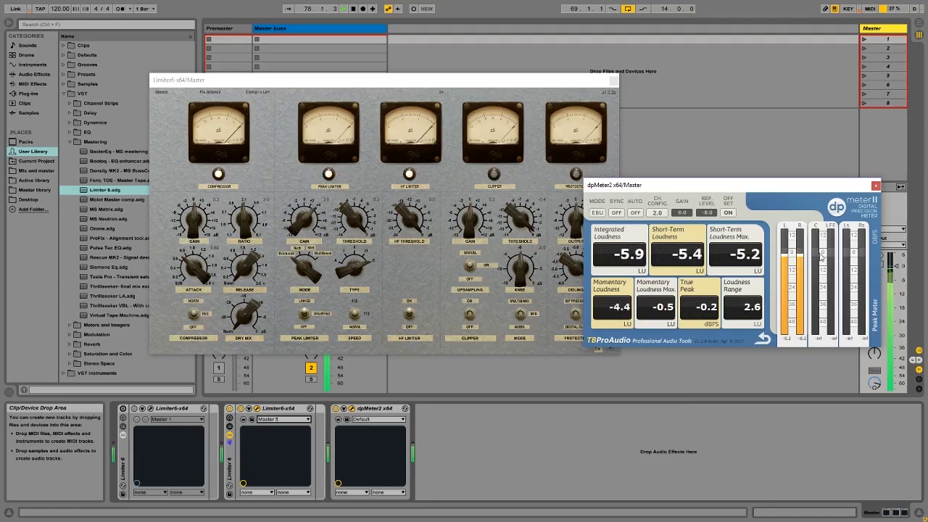
click(875, 185)
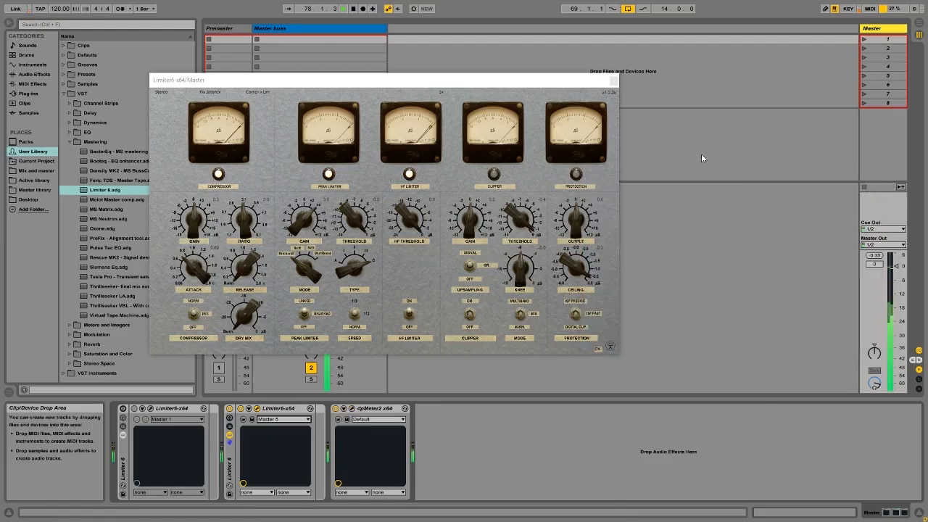
click(613, 80)
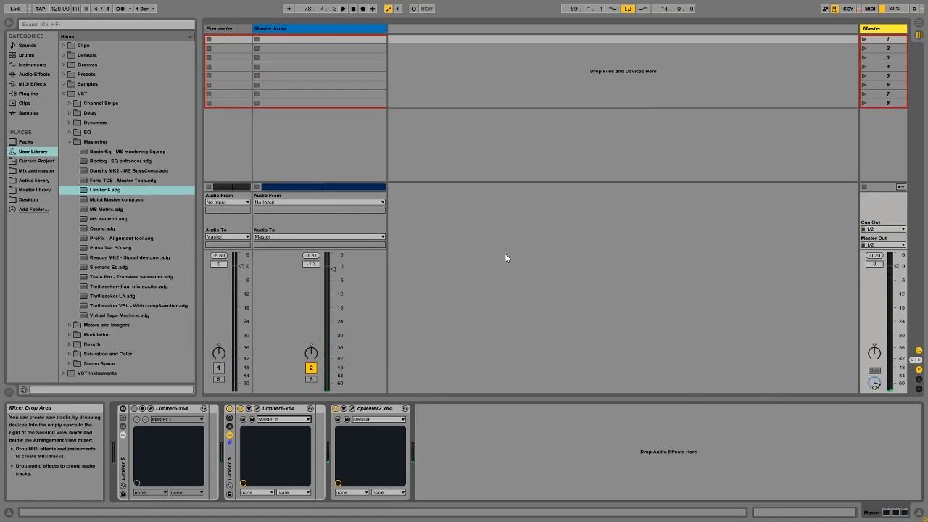
Turn off dpMeter2's offset, measure the loudness in LUFS during playback, and close the meter
click(352, 408)
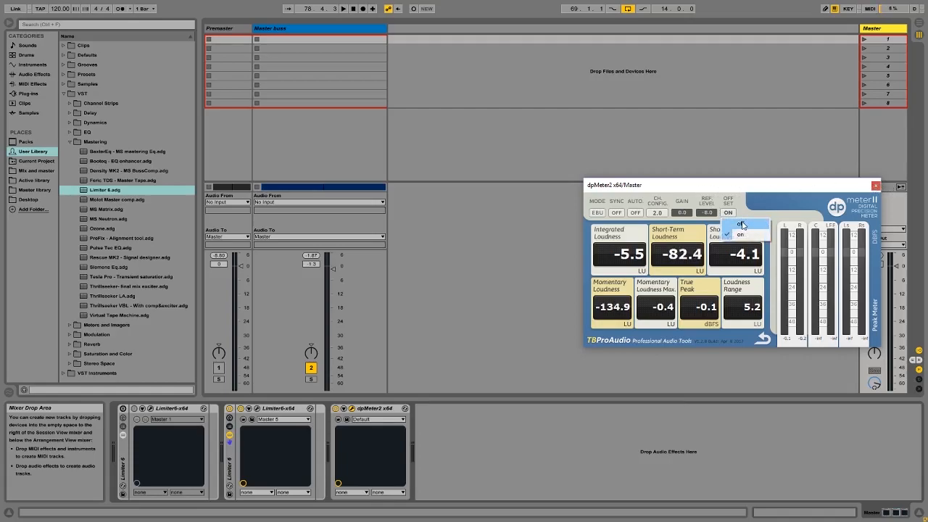
click(727, 214)
key(space)
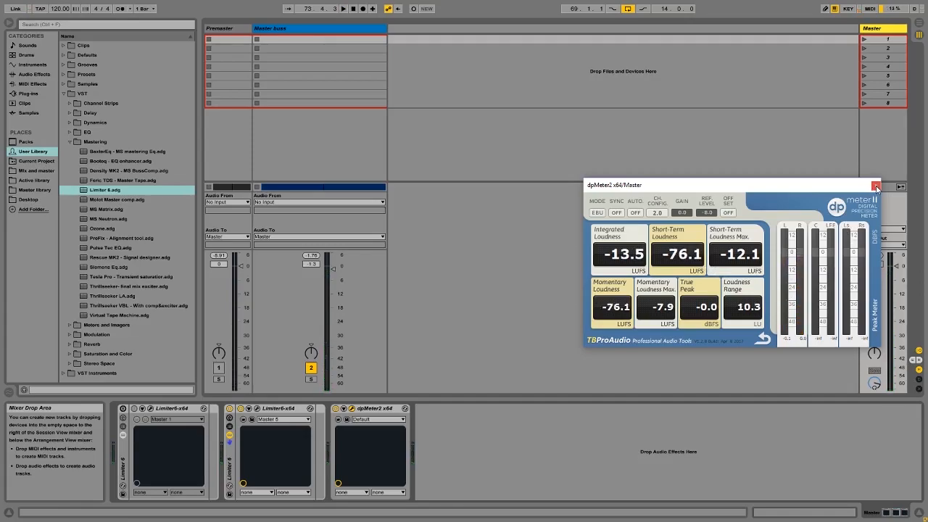
click(876, 188)
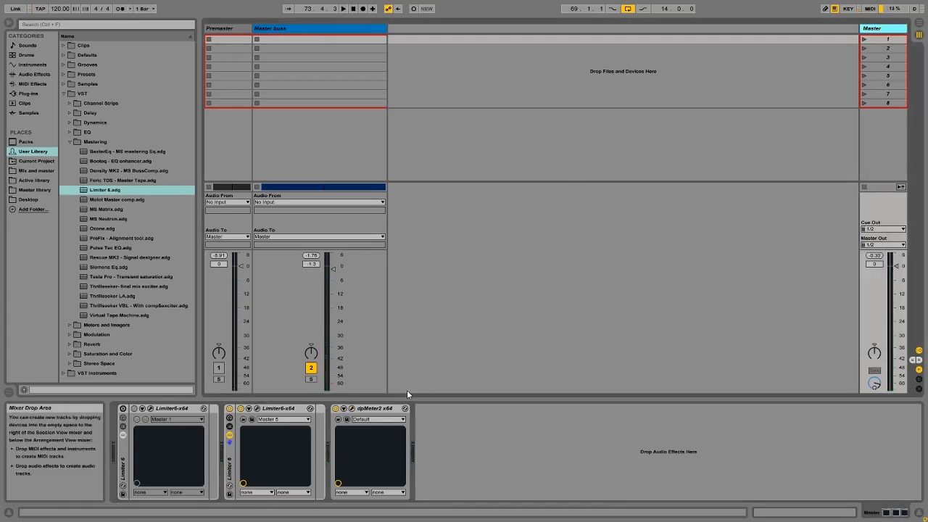
click(352, 409)
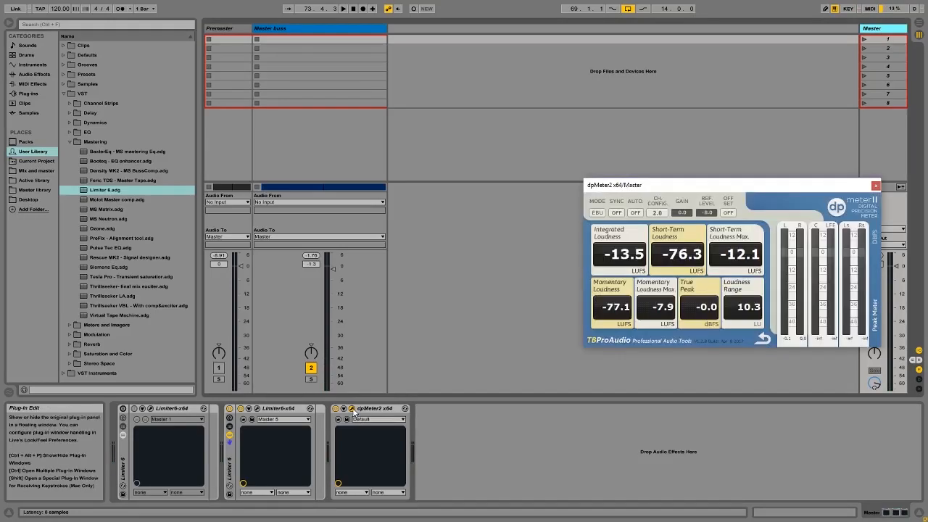
click(877, 187)
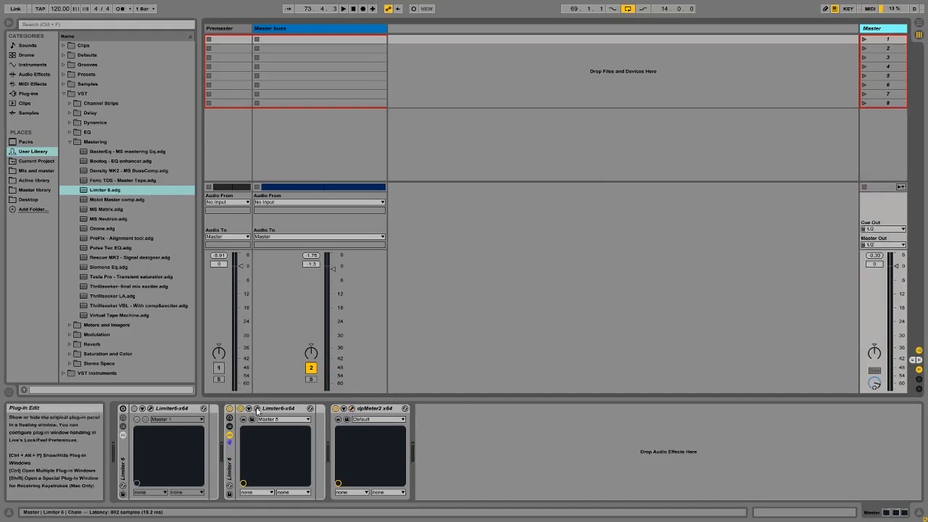
Review the duplicated Limiter6's settings during playback, then close its window and stop the song
click(257, 410)
key(space)
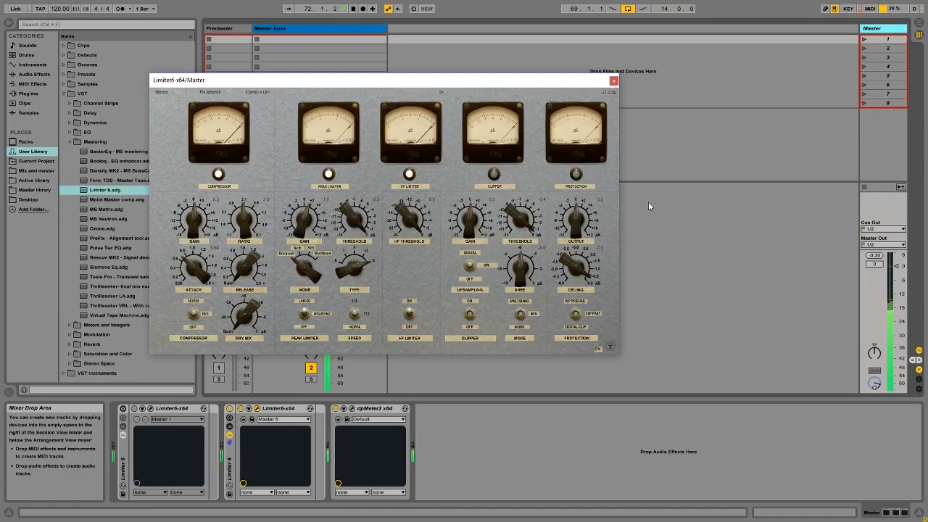
click(613, 81)
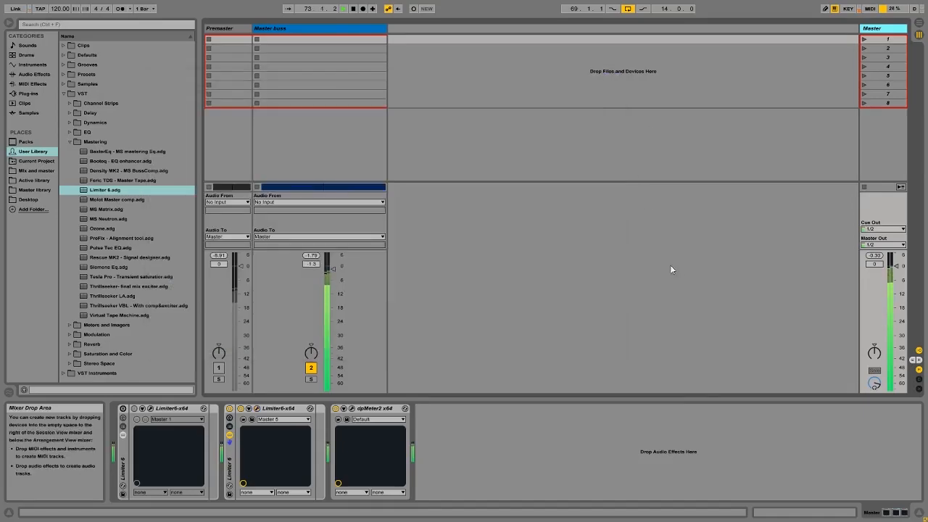
key(space)
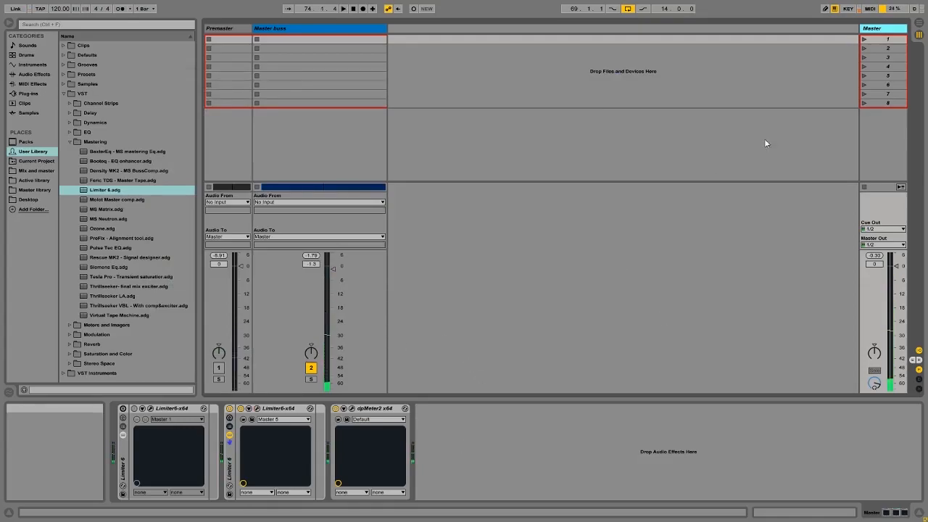
Reset dpMeter2's readings on the Master track and close its window
click(877, 30)
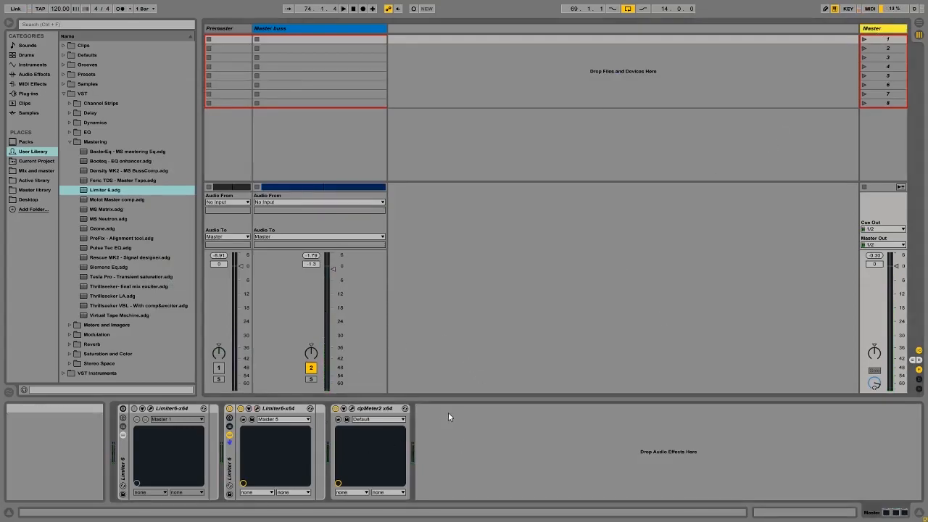
click(347, 420)
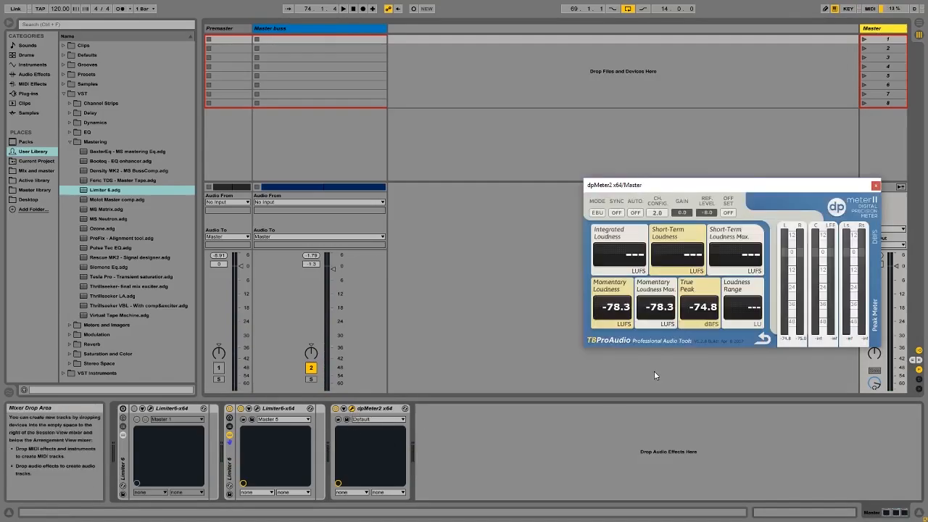
click(875, 186)
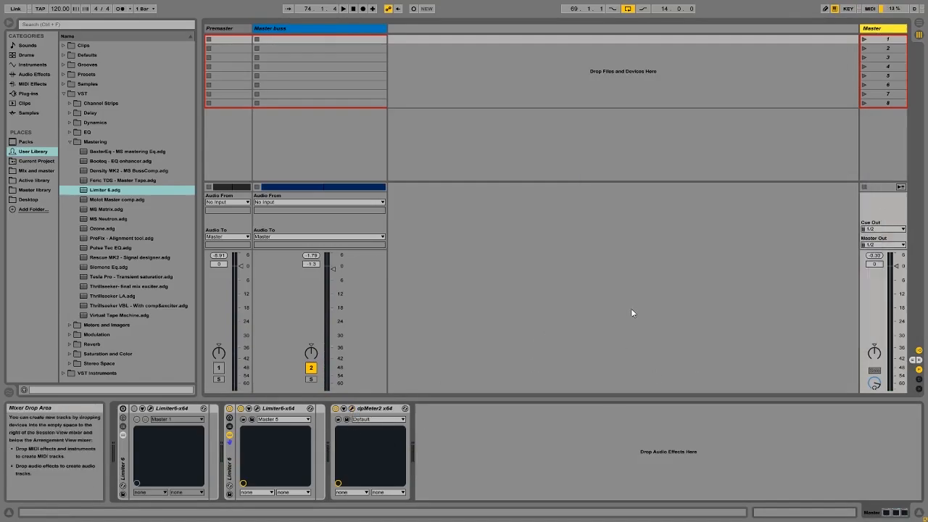
Show the Arrangement View with looping off and the Master buss track unfolded, and play the song from around bar 40
key(Tab)
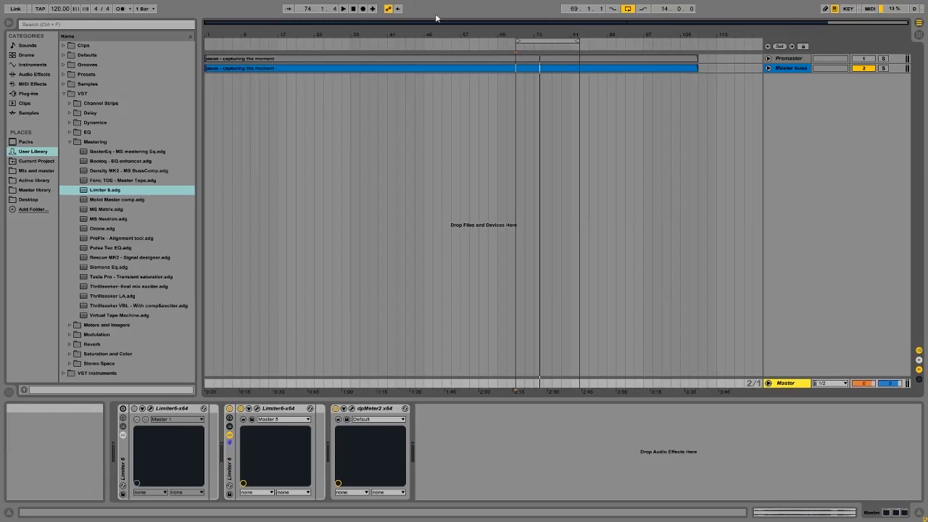
click(628, 9)
click(769, 67)
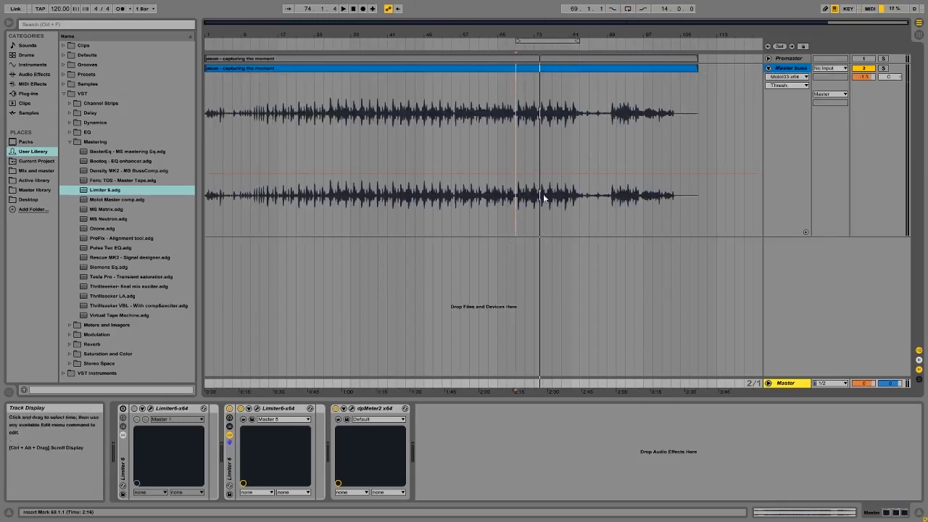
click(389, 149)
key(space)
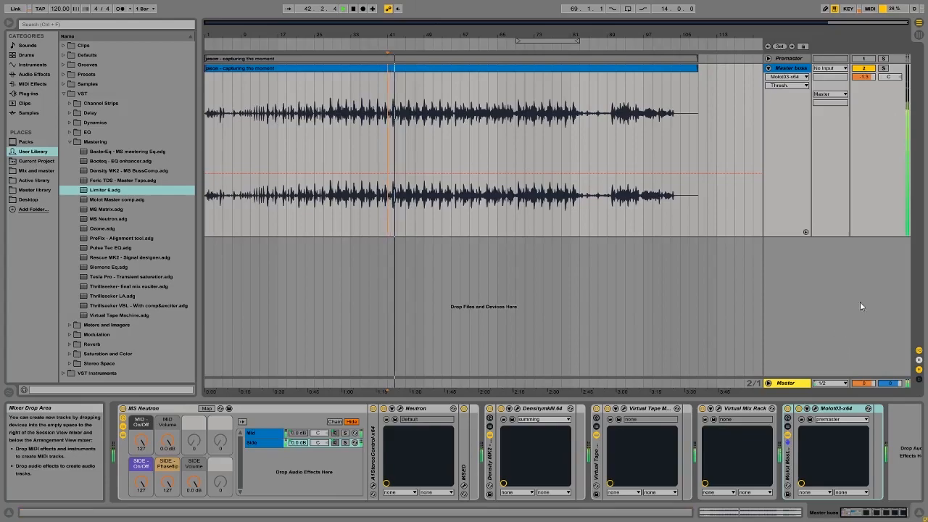
Compare the unmastered and mastered versions by toggling solo on the Premaster track during playback
click(885, 60)
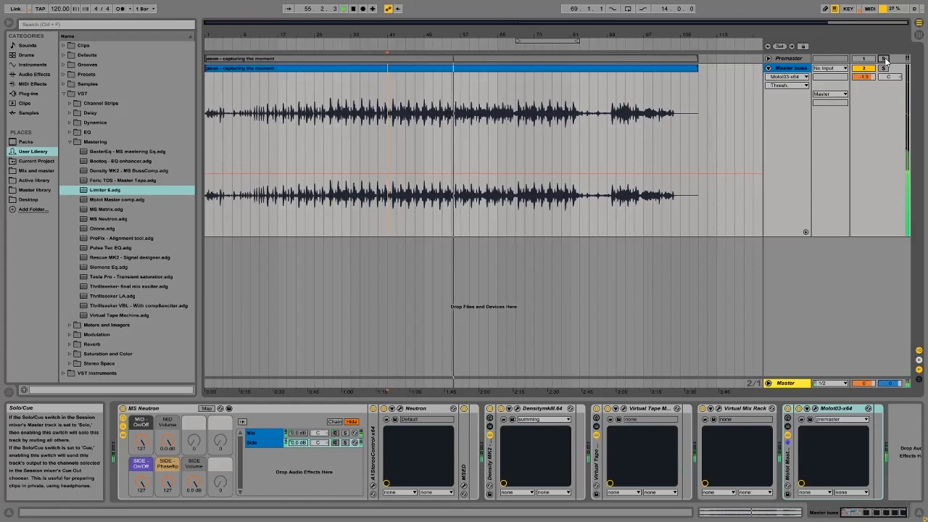
click(884, 58)
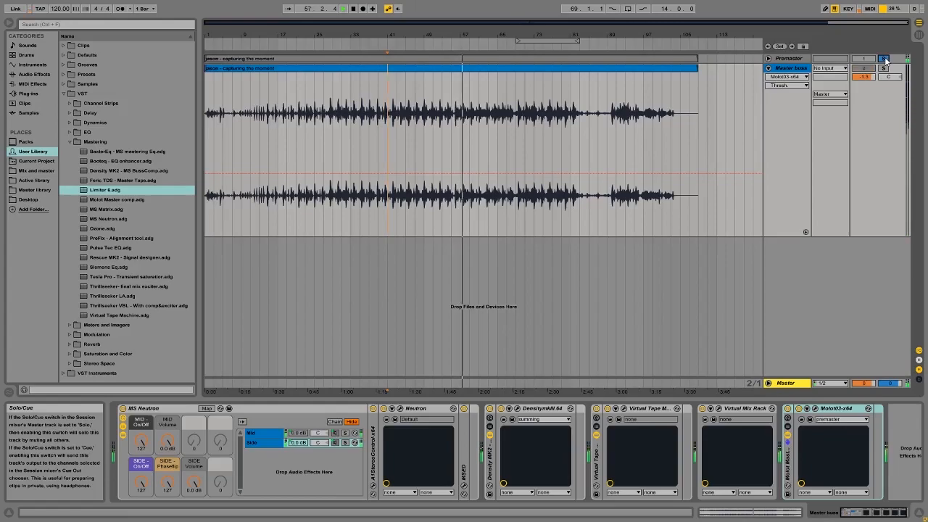
click(884, 59)
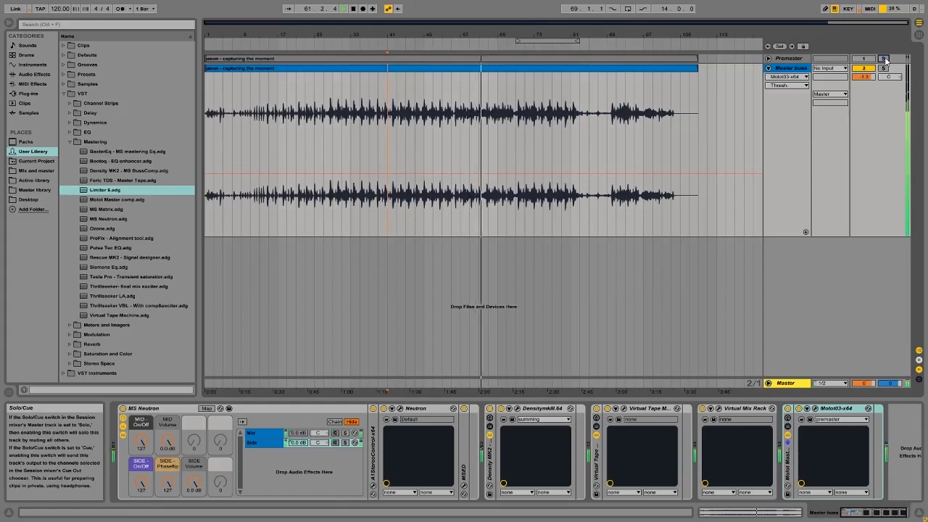
click(885, 59)
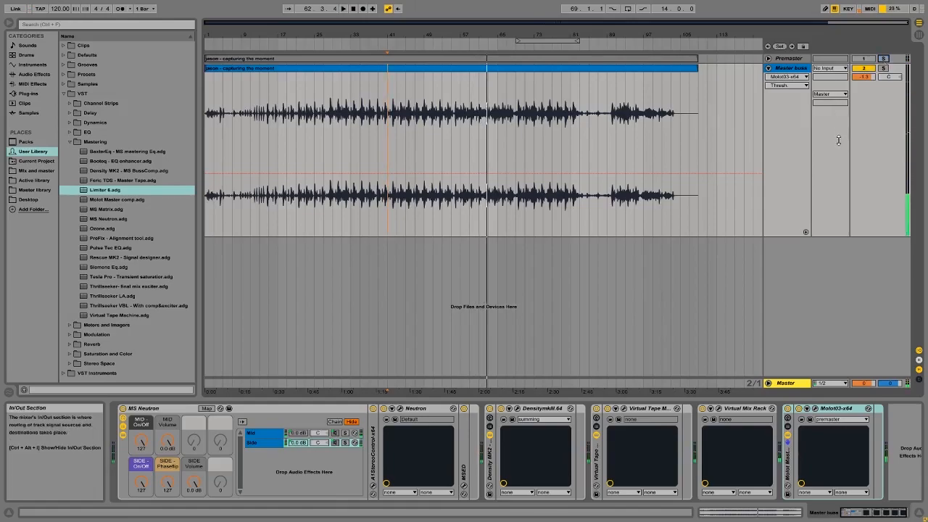